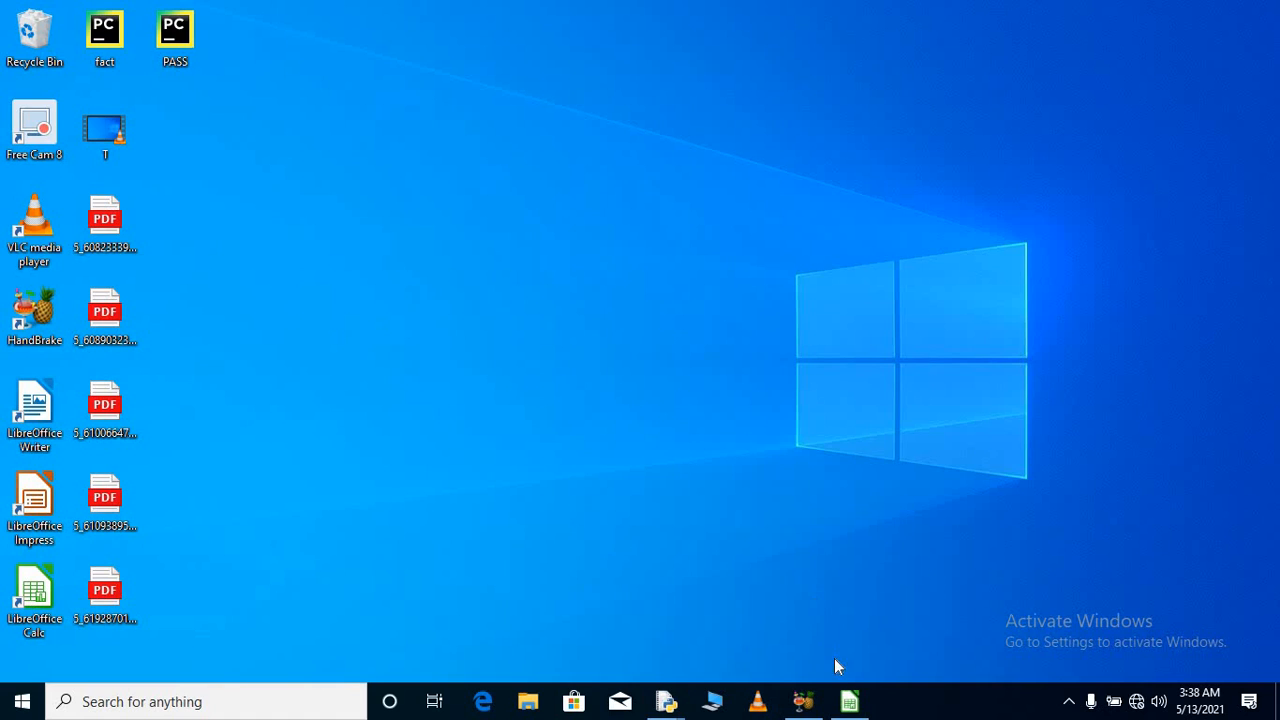
Step: Switch to the open Untitled 1 spreadsheet in LibreOffice Calc
mouse_move(855, 700)
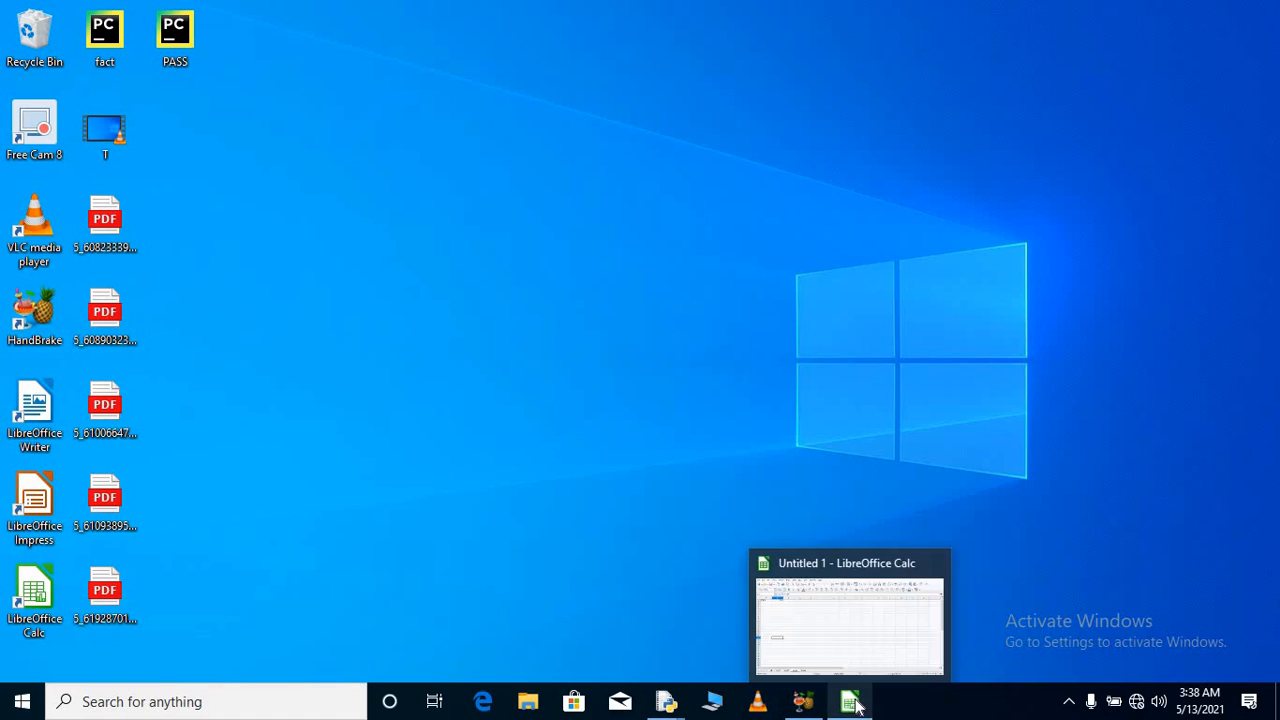
click(843, 643)
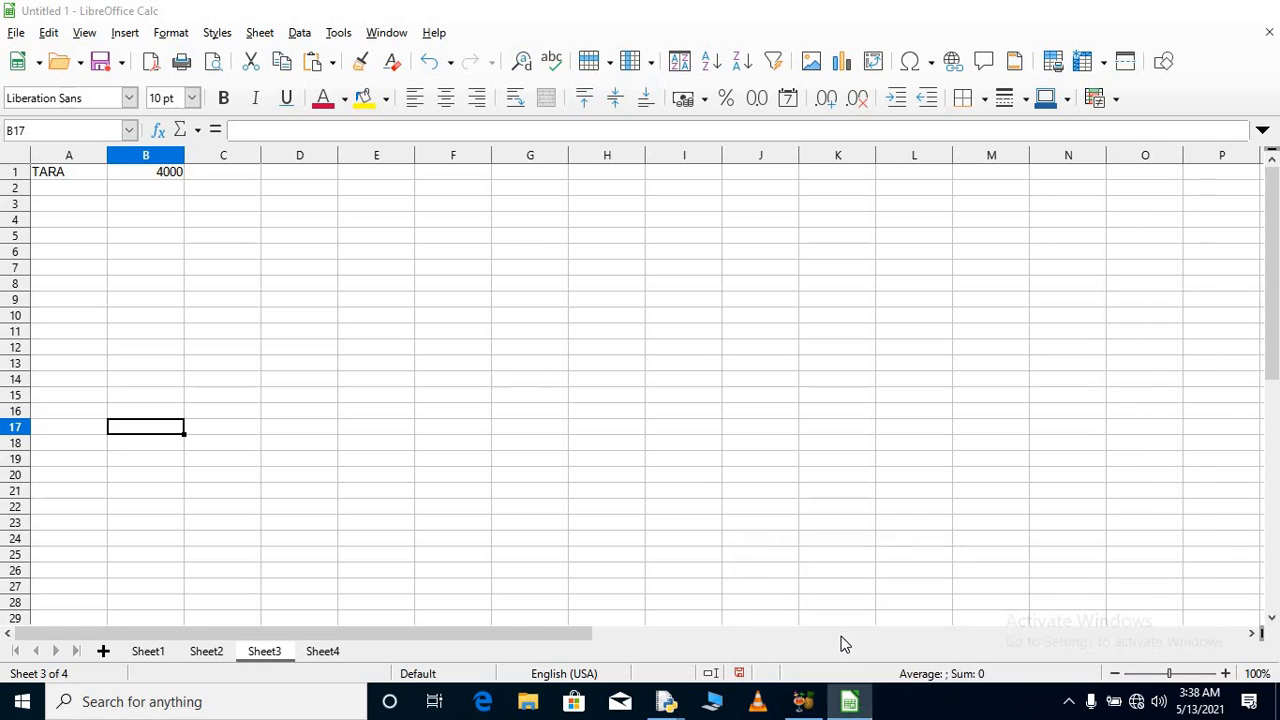
click(172, 34)
mouse_move(193, 62)
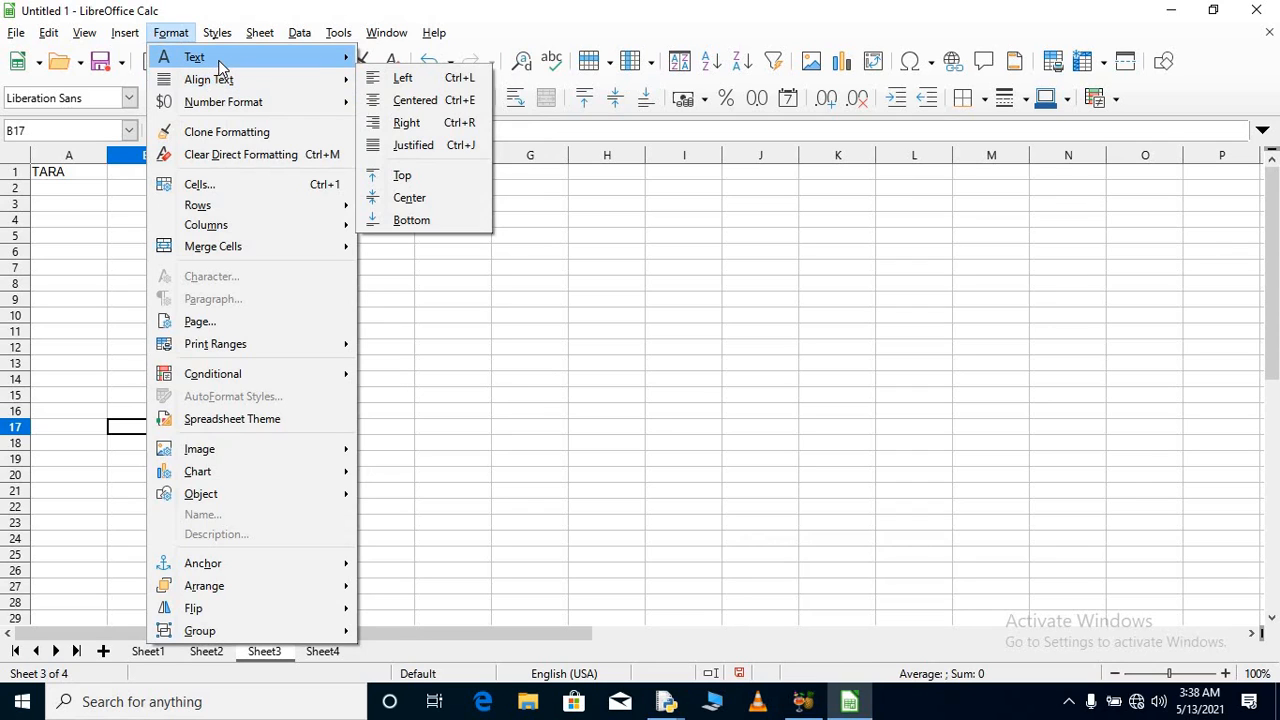
click(640, 302)
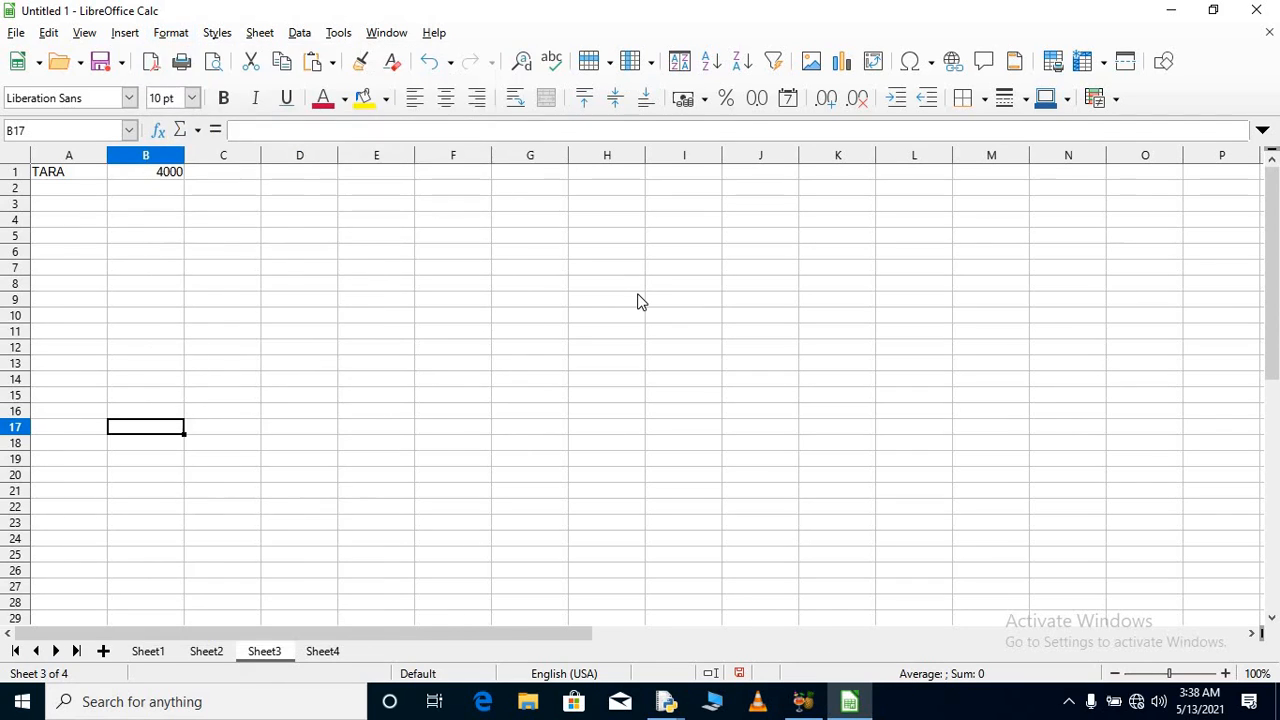
click(60, 177)
click(144, 178)
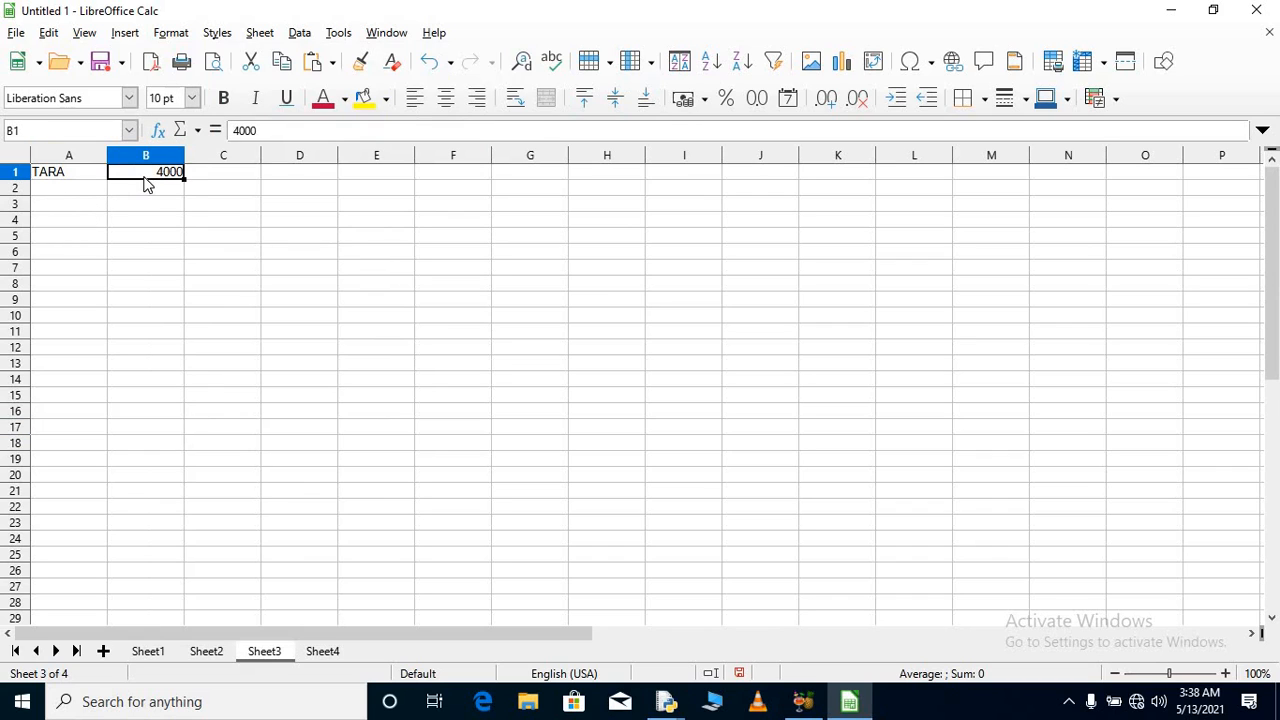
click(70, 204)
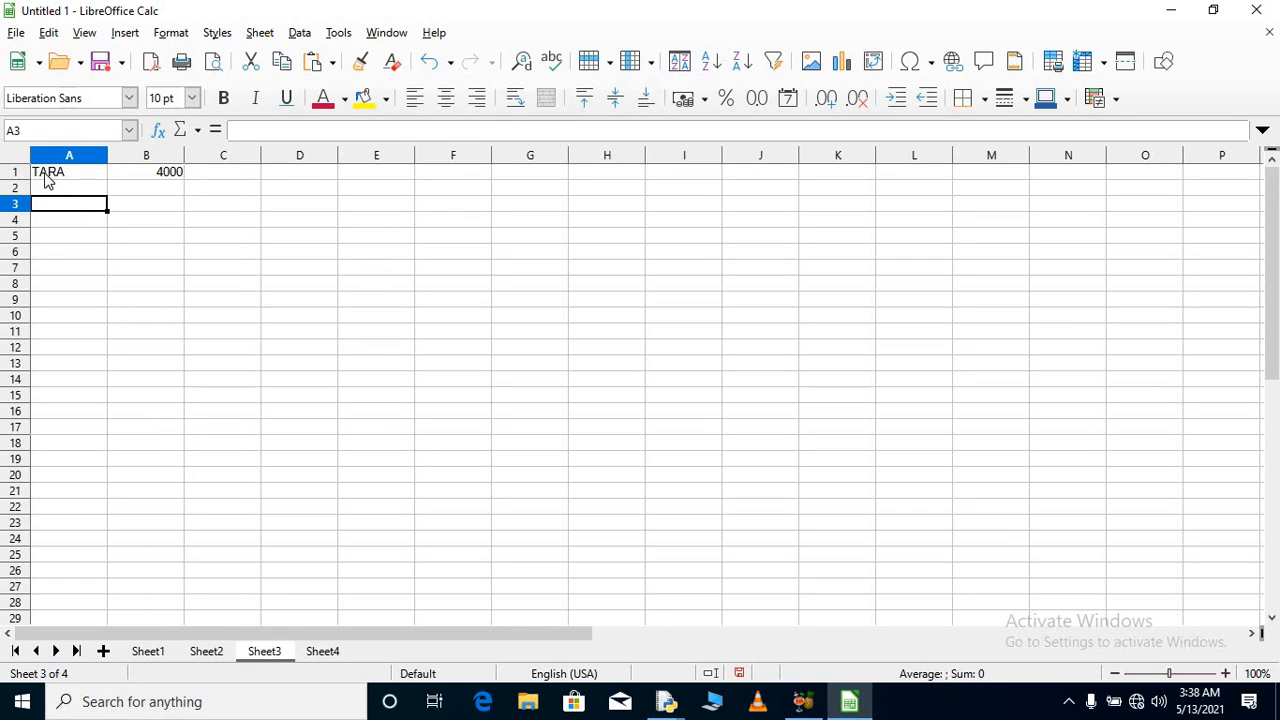
Step: Delete the contents of cells A1 and B1 on Sheet3, keeping the default content types selected
click(46, 180)
key(BackSpace)
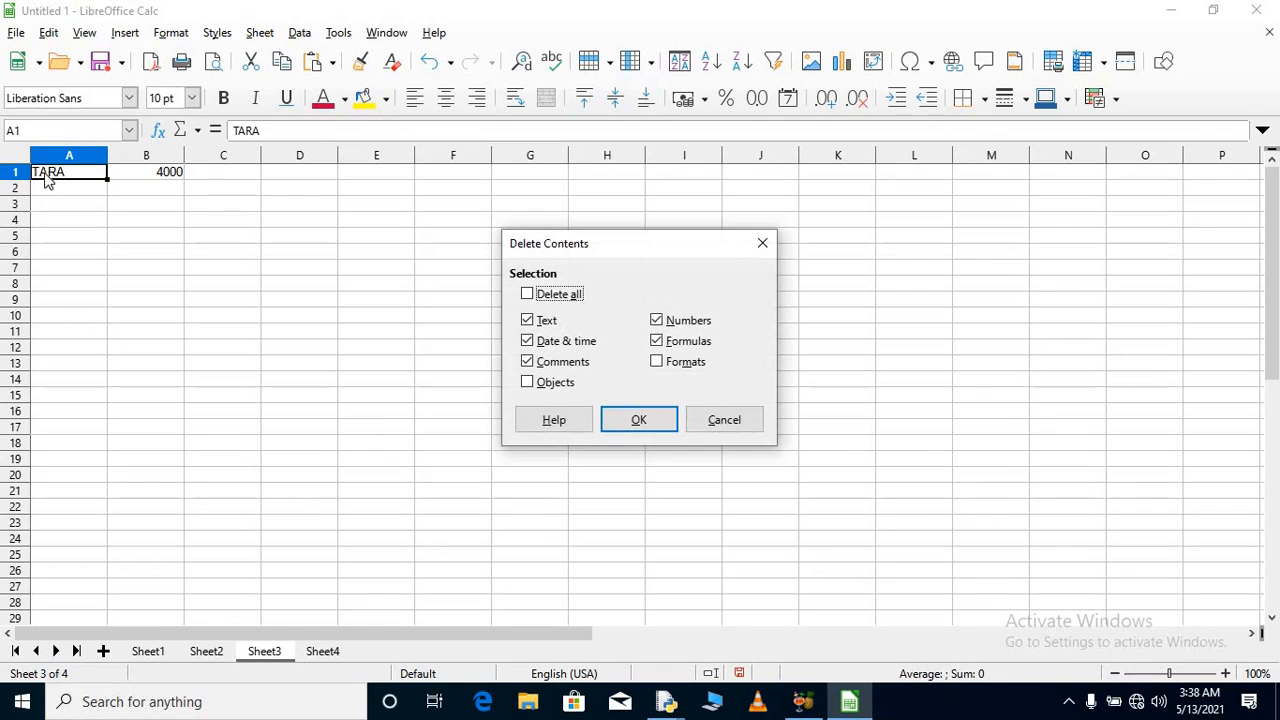
click(622, 428)
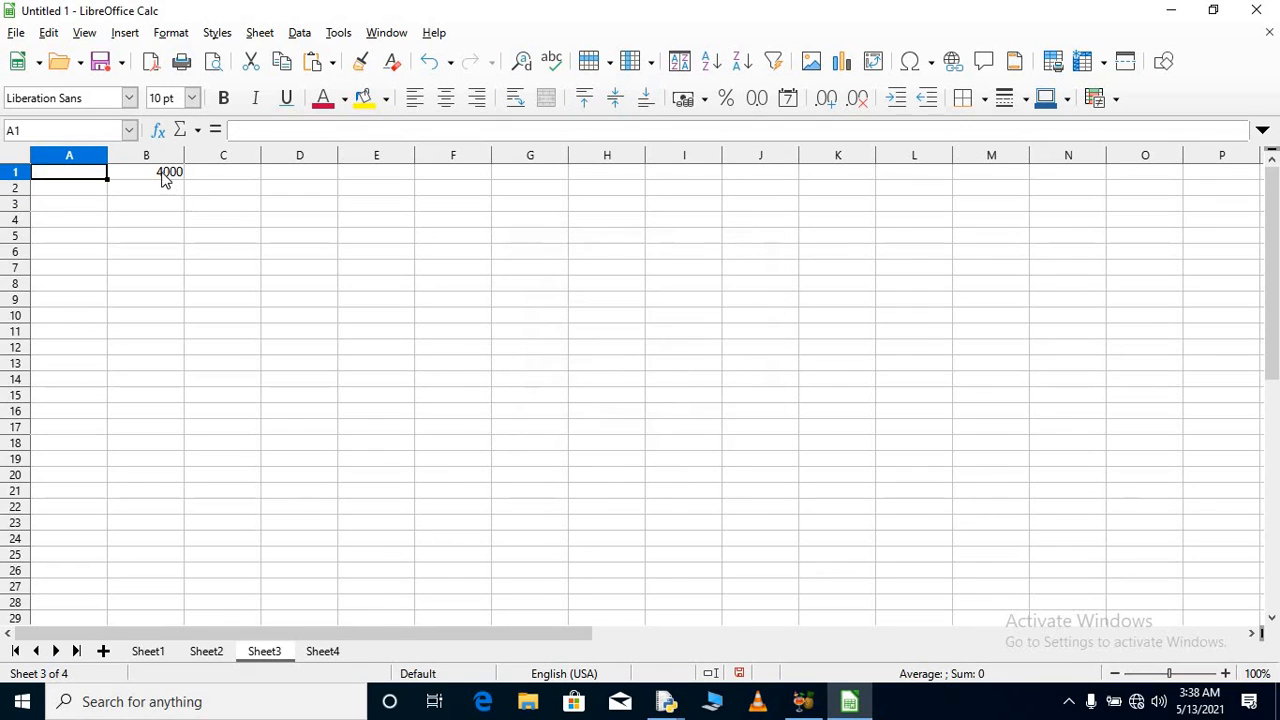
click(166, 176)
key(BackSpace)
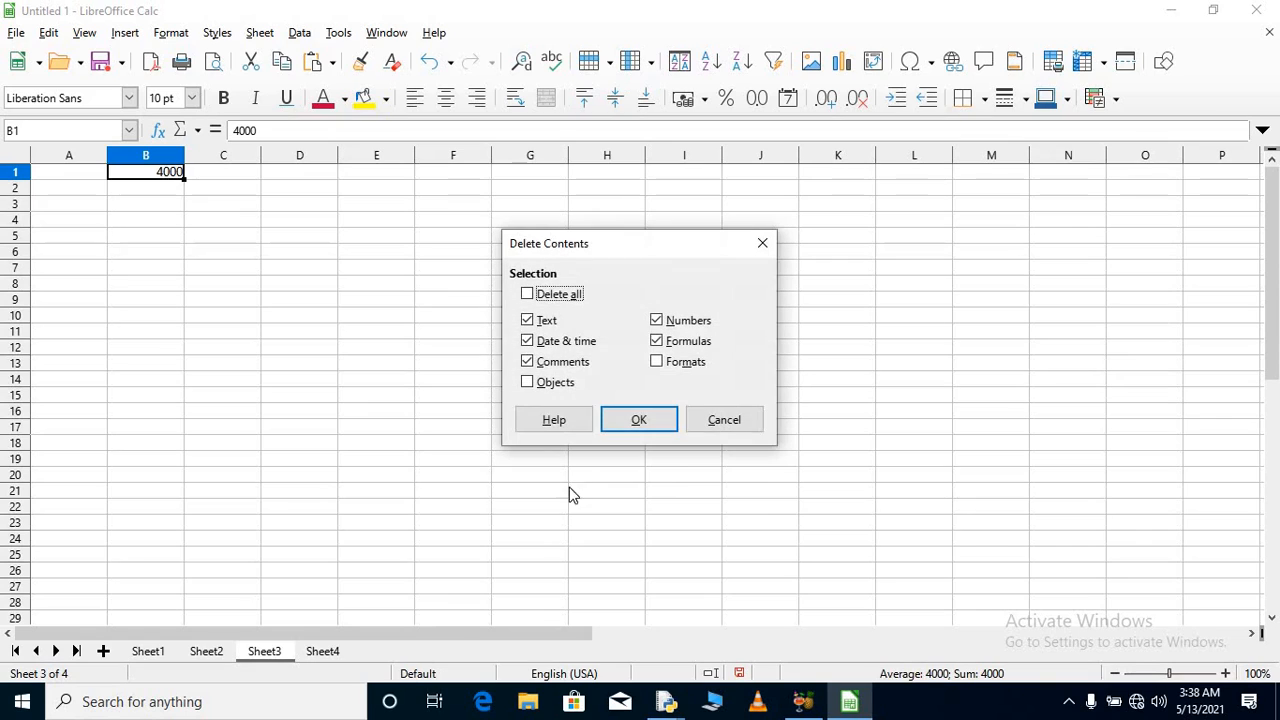
click(643, 422)
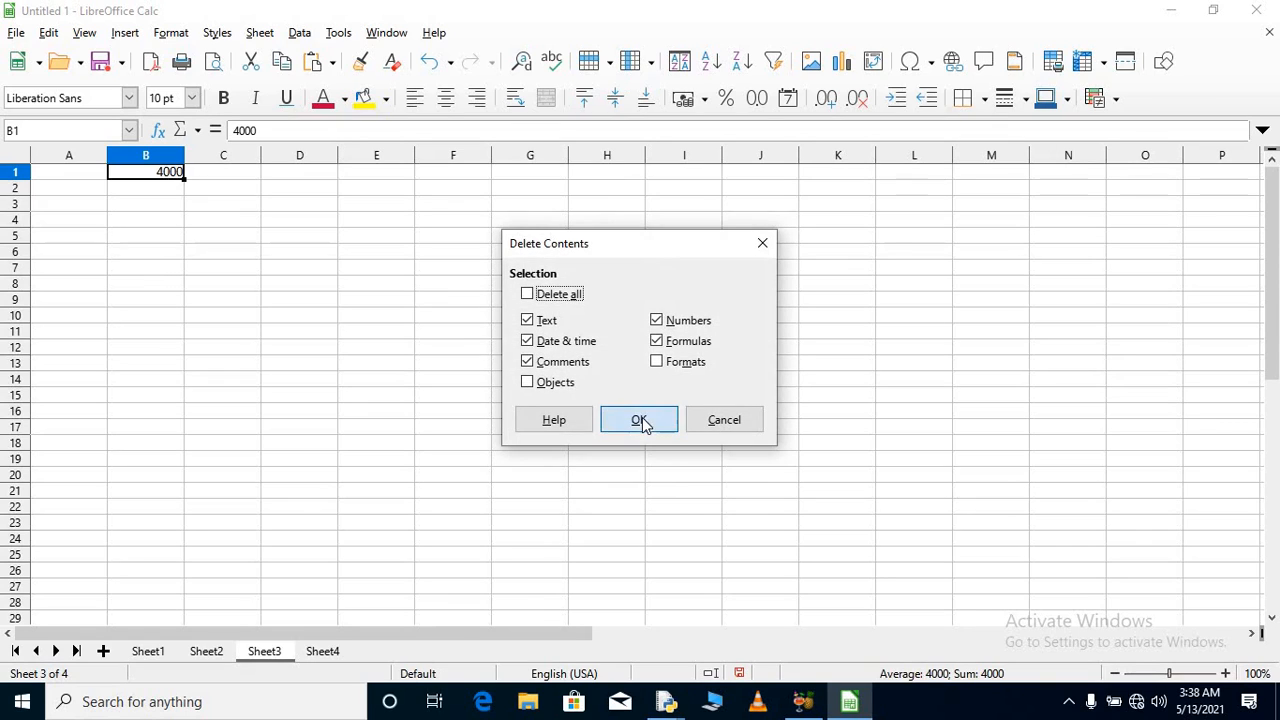
click(190, 350)
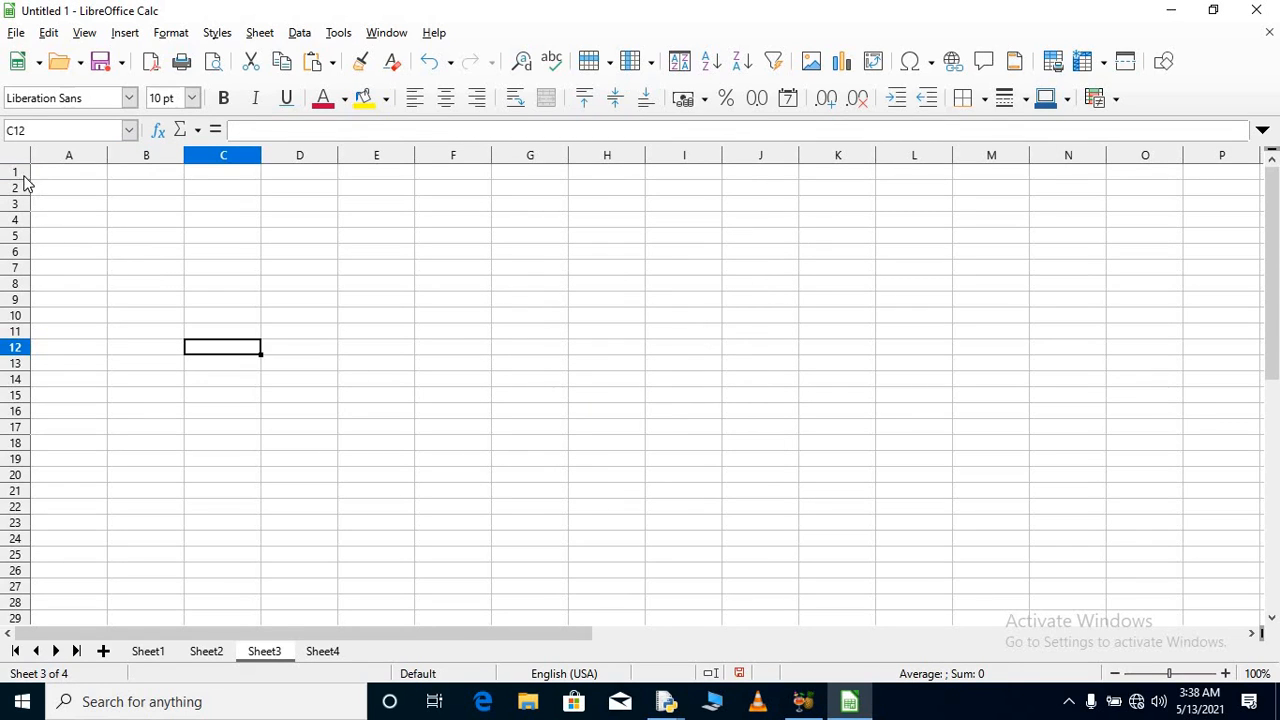
Step: Format rows 1 to 15 with a 15 pt bold font
drag(26, 177, 98, 396)
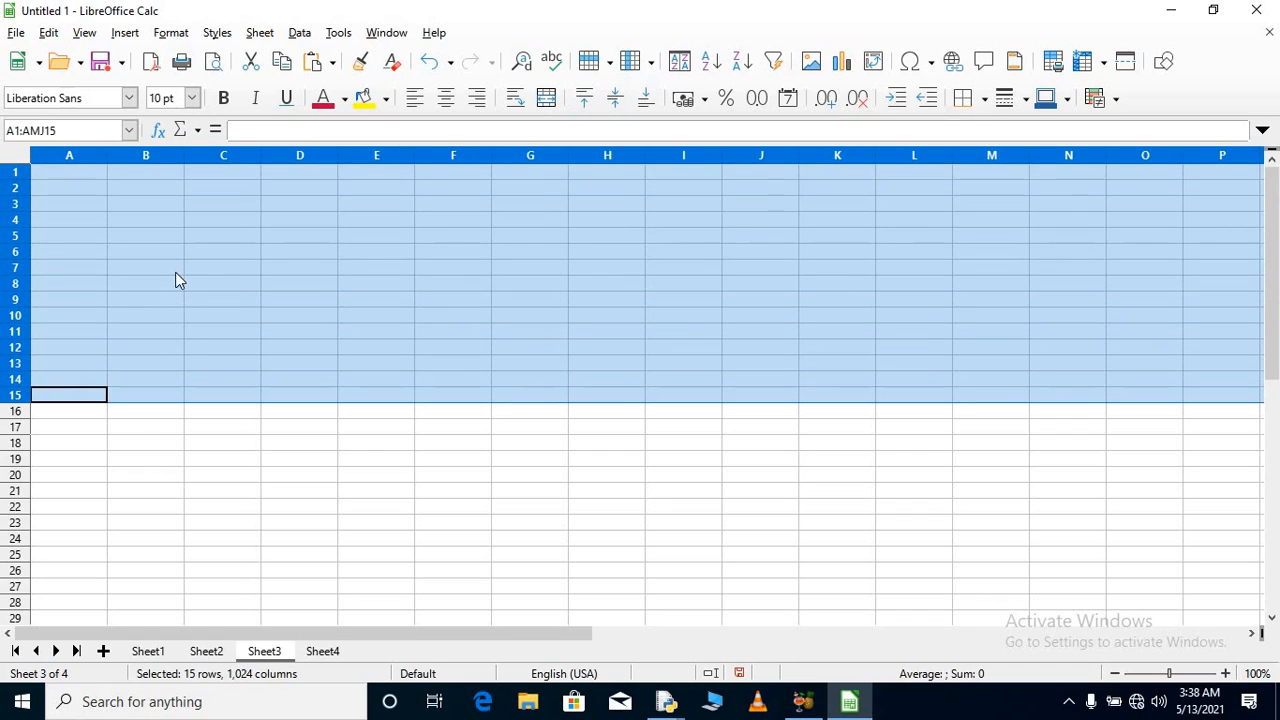
click(192, 97)
click(160, 212)
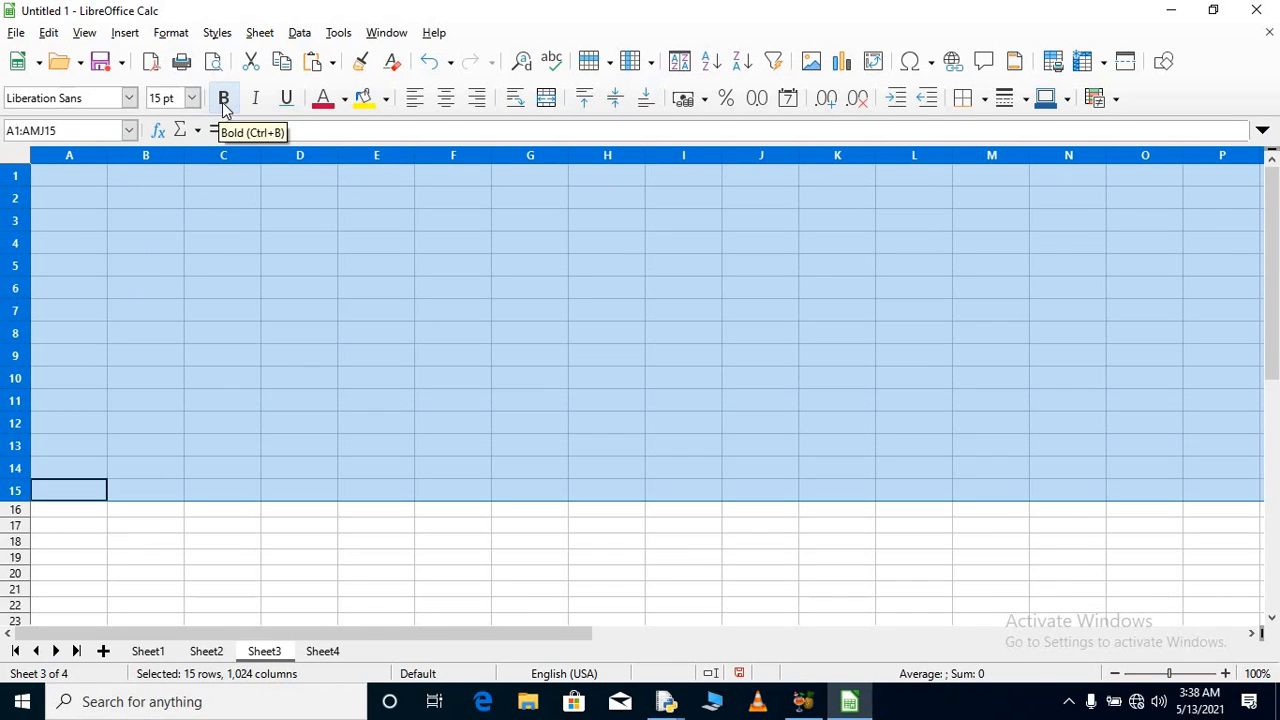
click(224, 104)
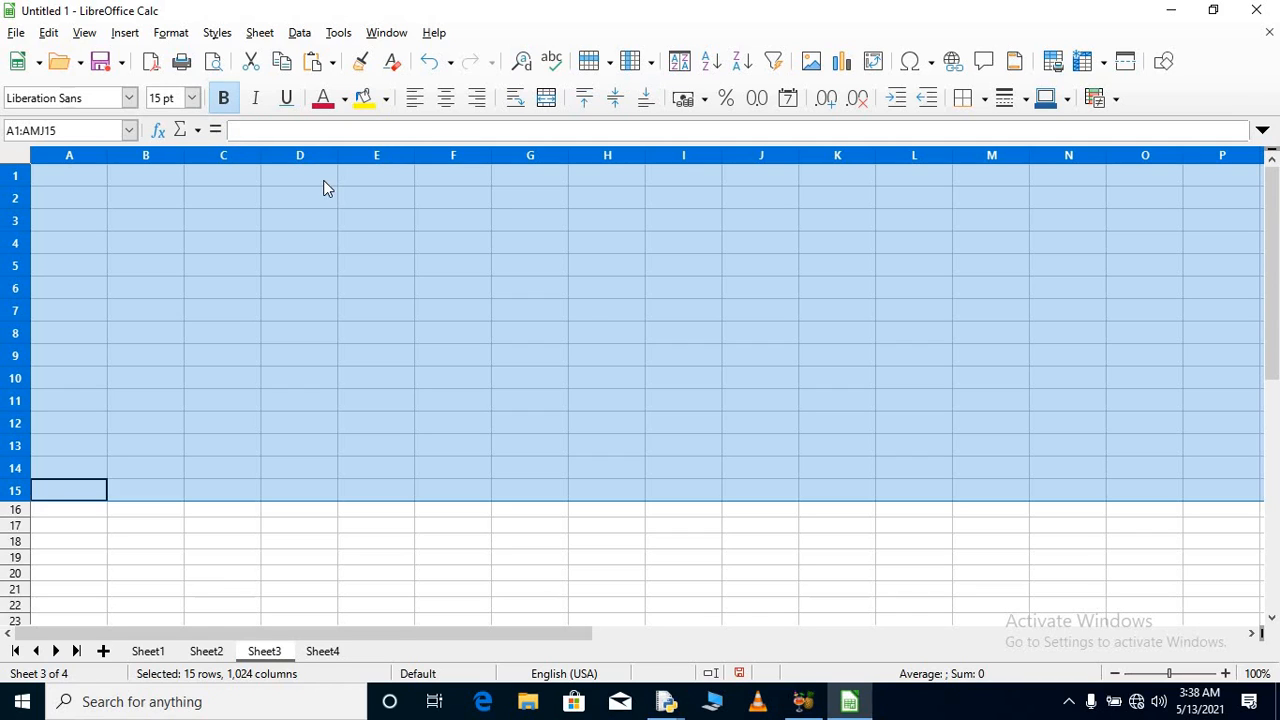
Step: Apply the user-defined number format code ;;; to the selected rows 1 to 15
click(184, 36)
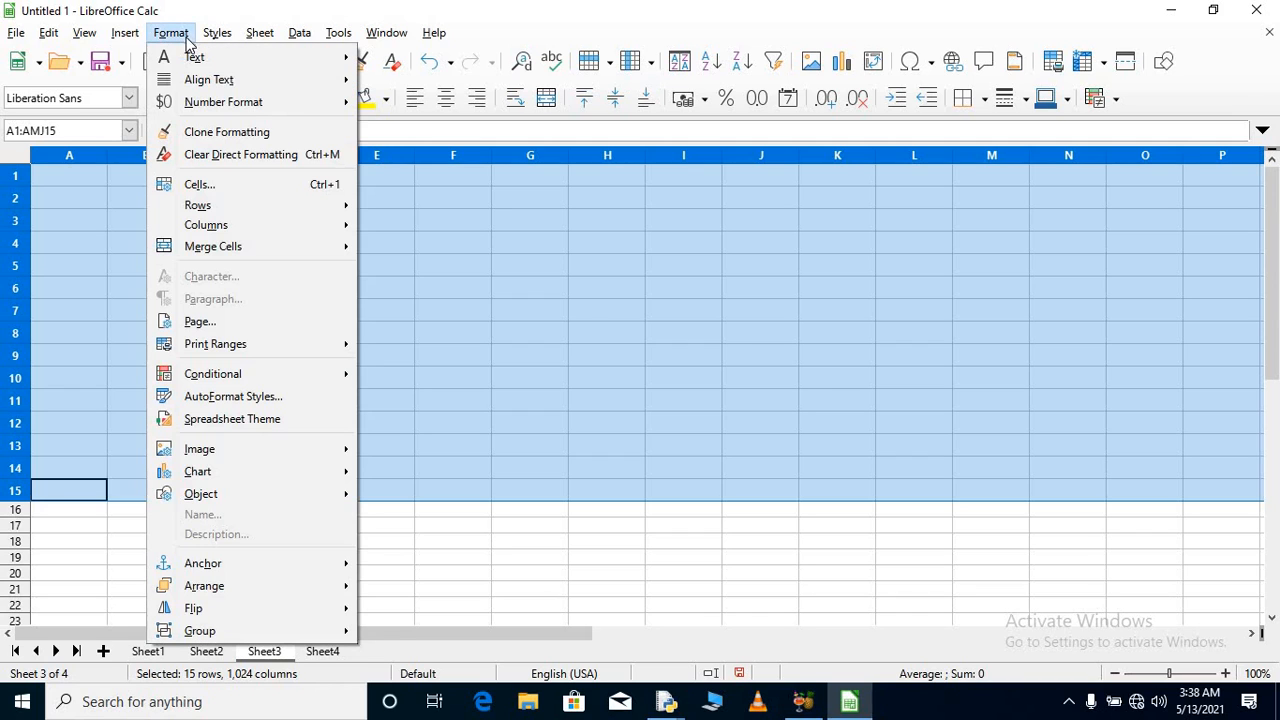
click(229, 191)
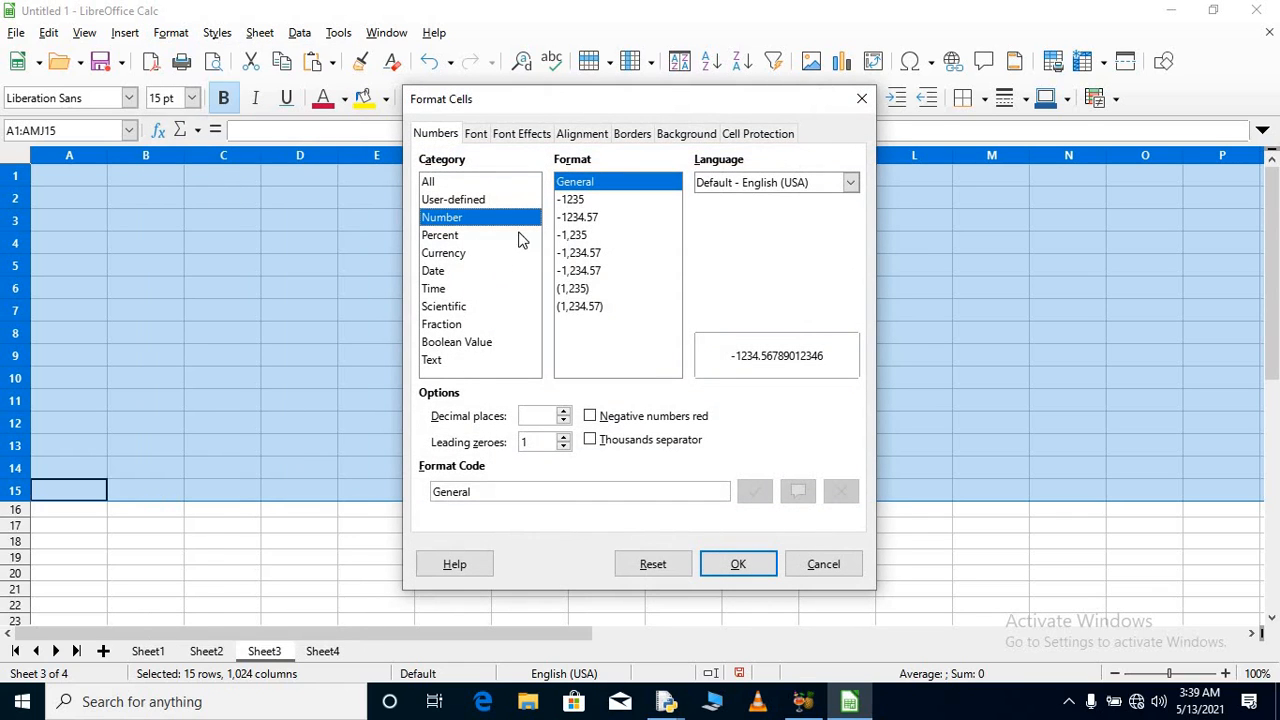
click(481, 202)
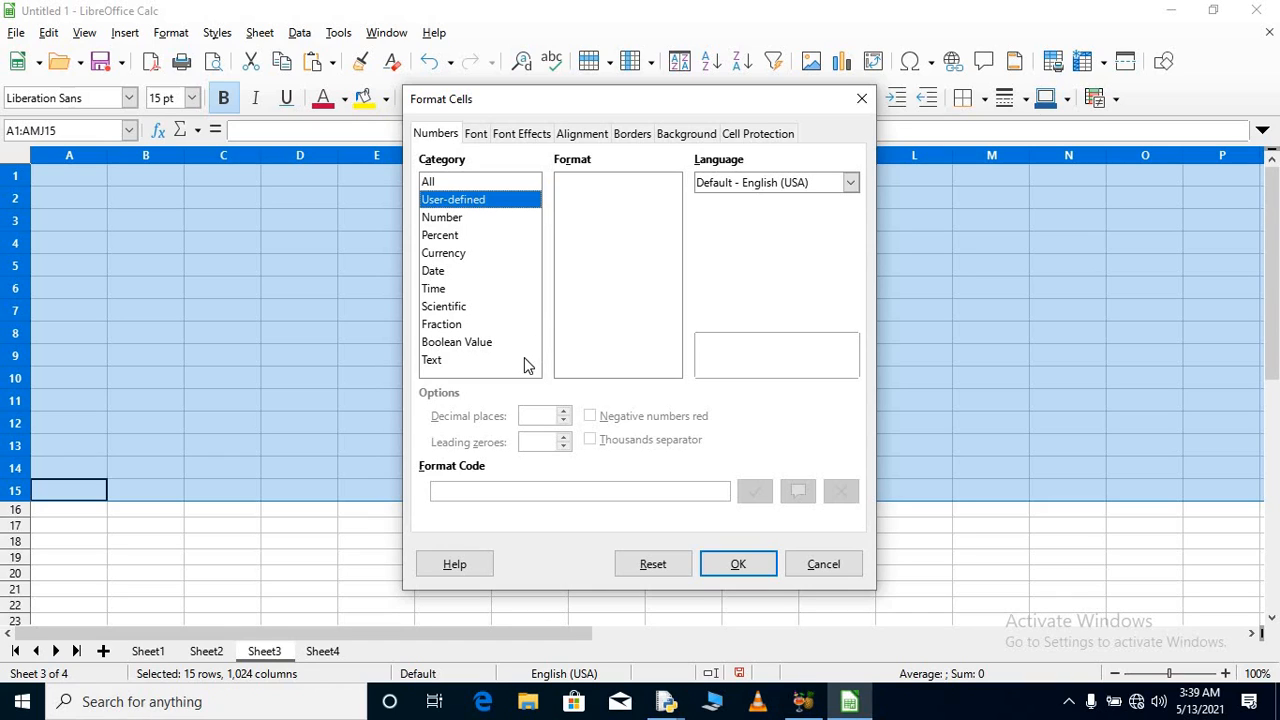
click(471, 492)
text(:)
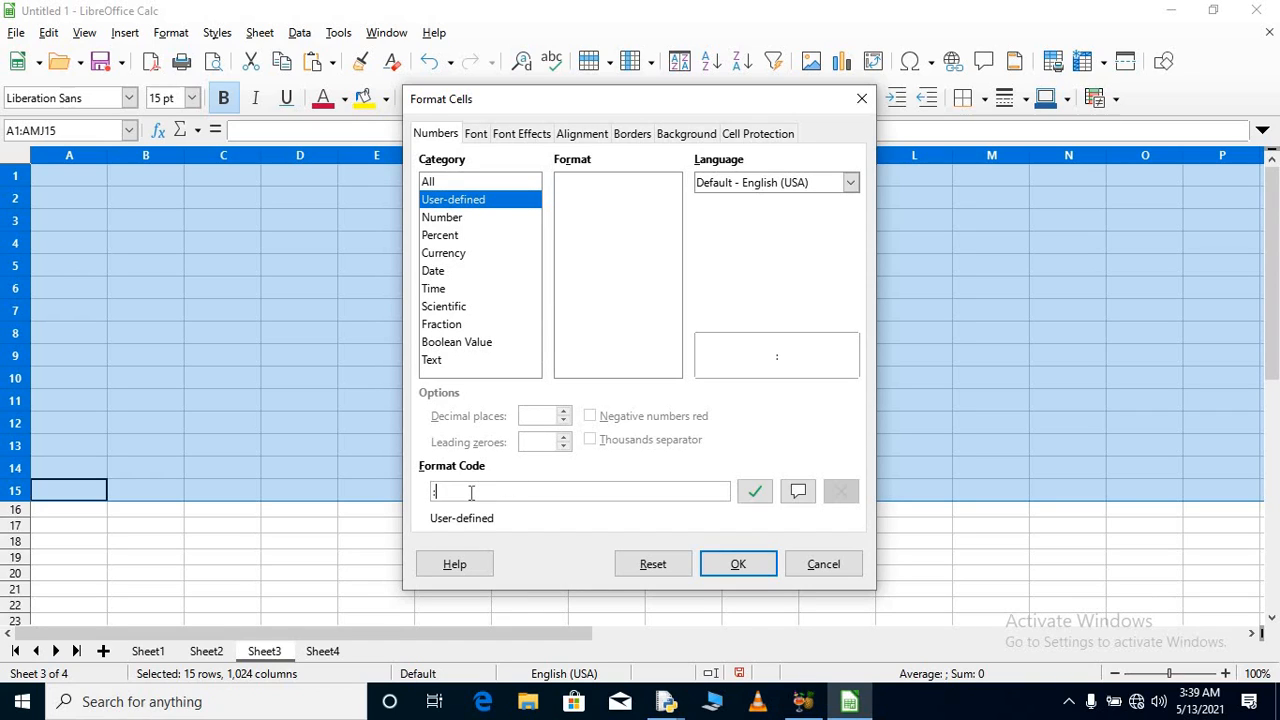
text(:)
key(BackSpace)
key(BackSpace)
text(::)
click(726, 569)
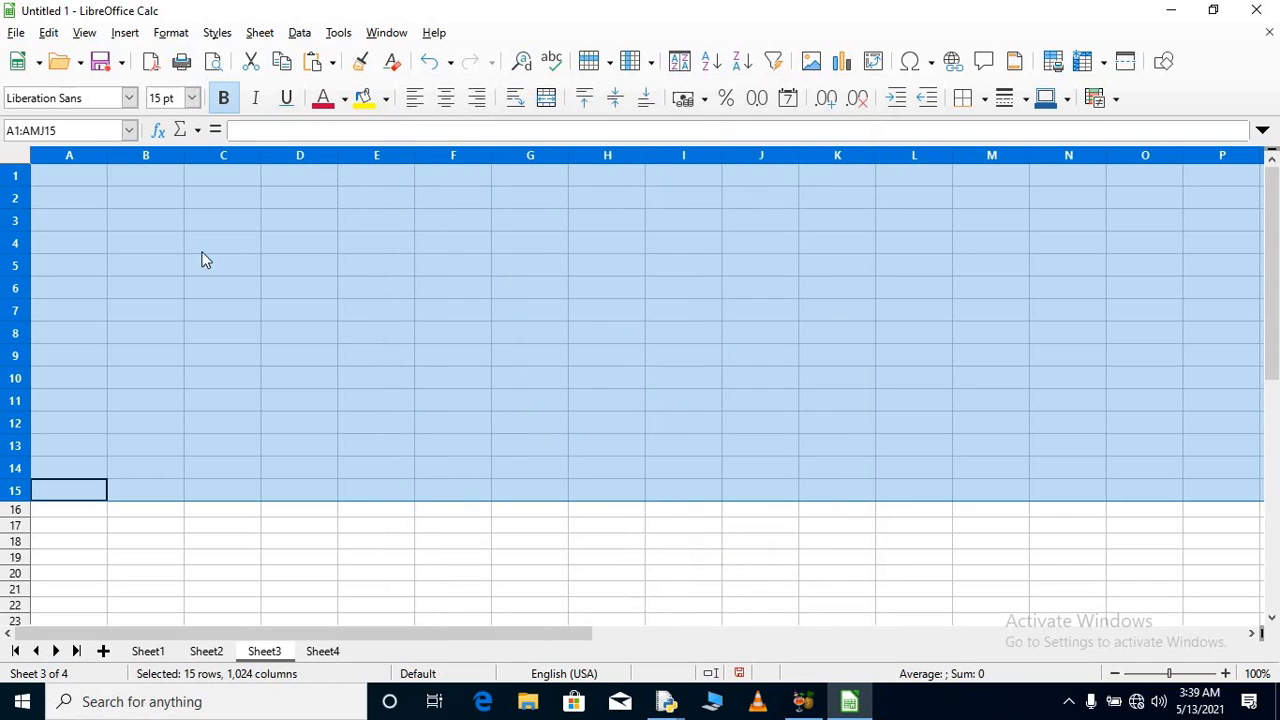
Step: Enter a sample first name in each of cells A1 and A2, and 4567 in A3
click(92, 186)
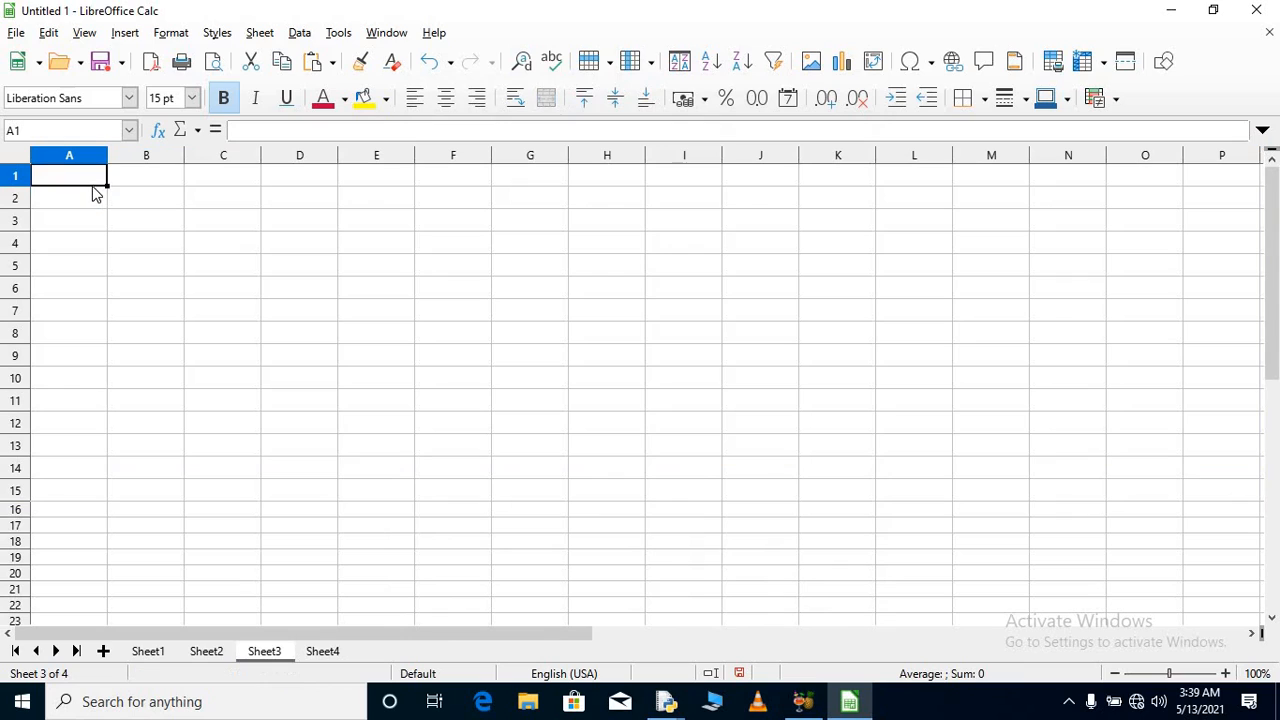
text(RANU)
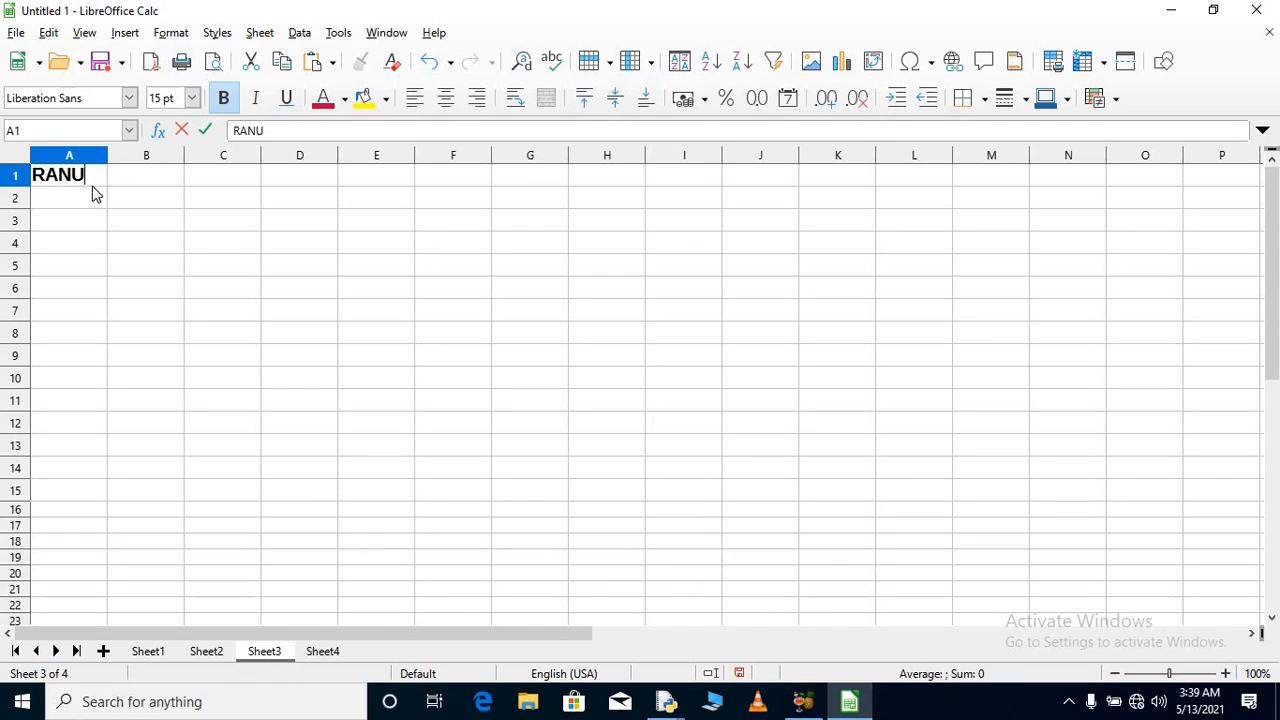
key(Return)
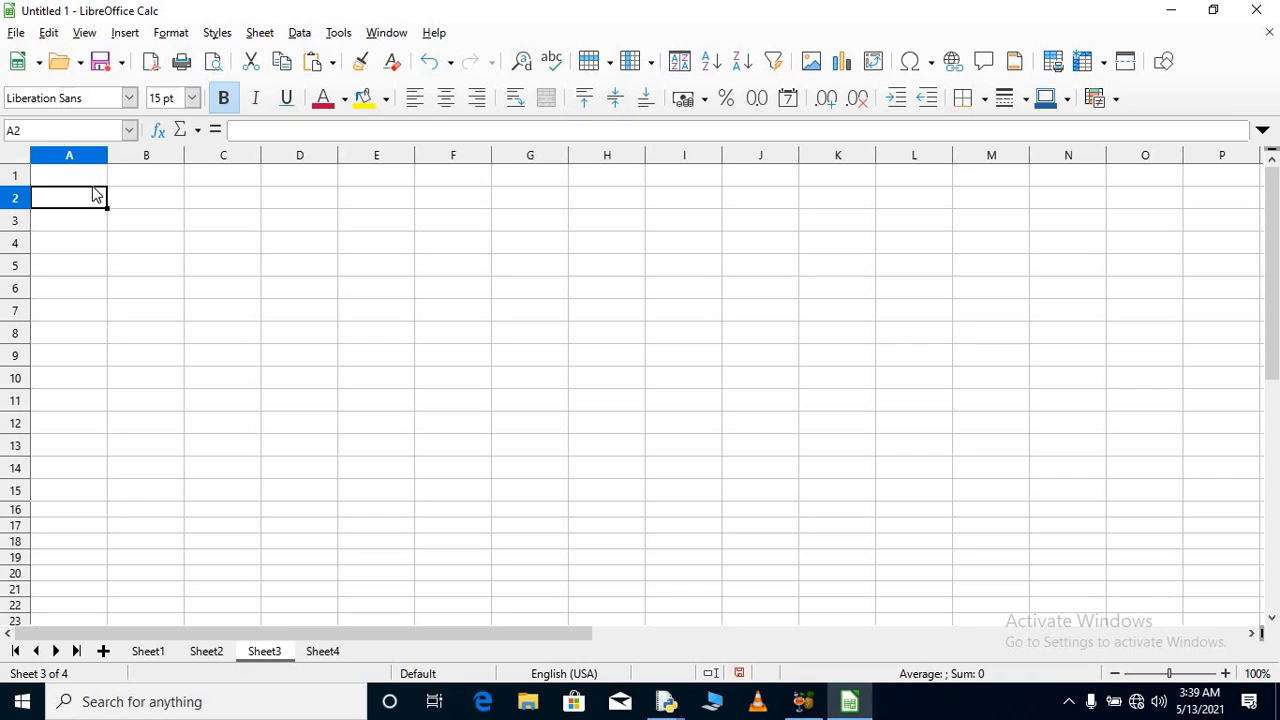
text(TARA)
key(Return)
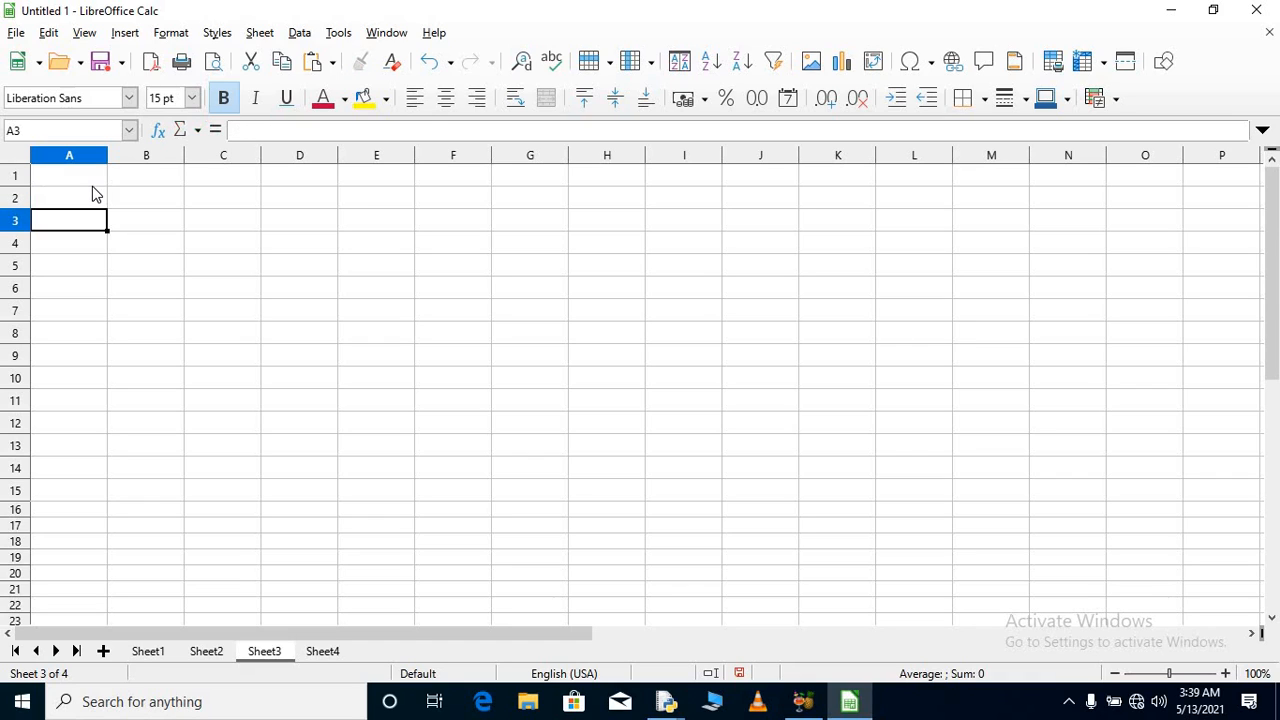
text(4567)
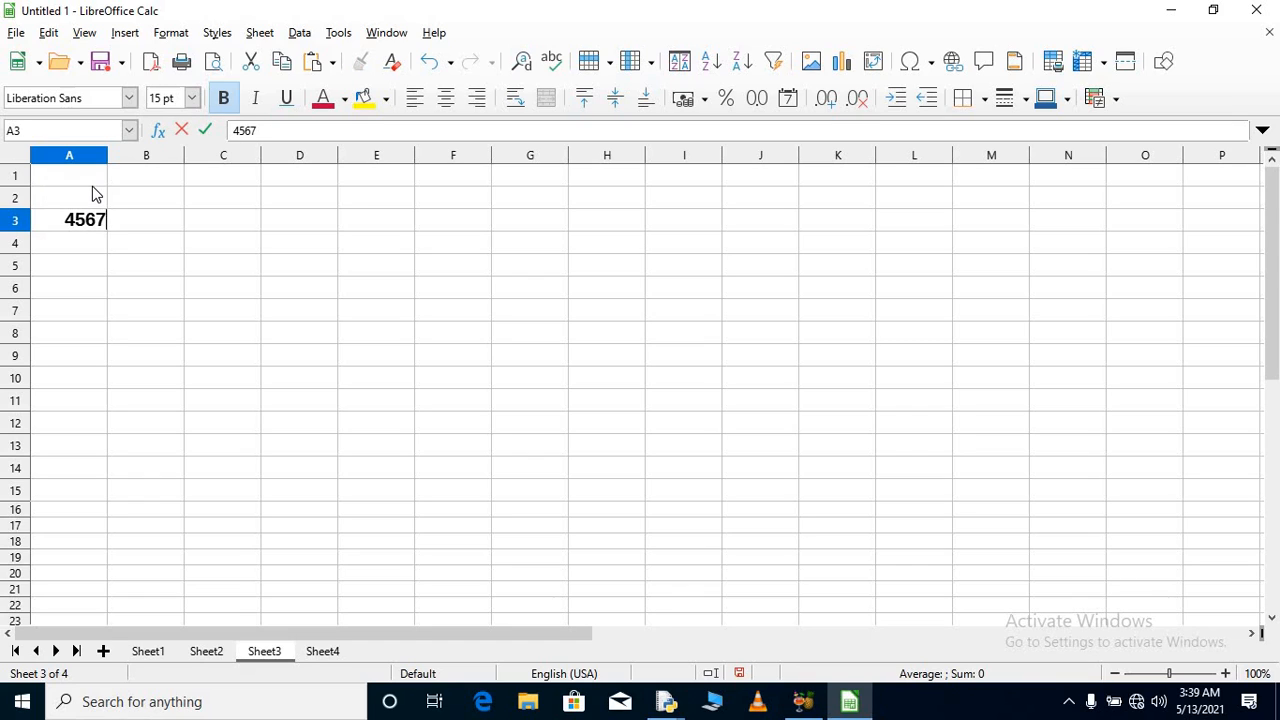
key(Return)
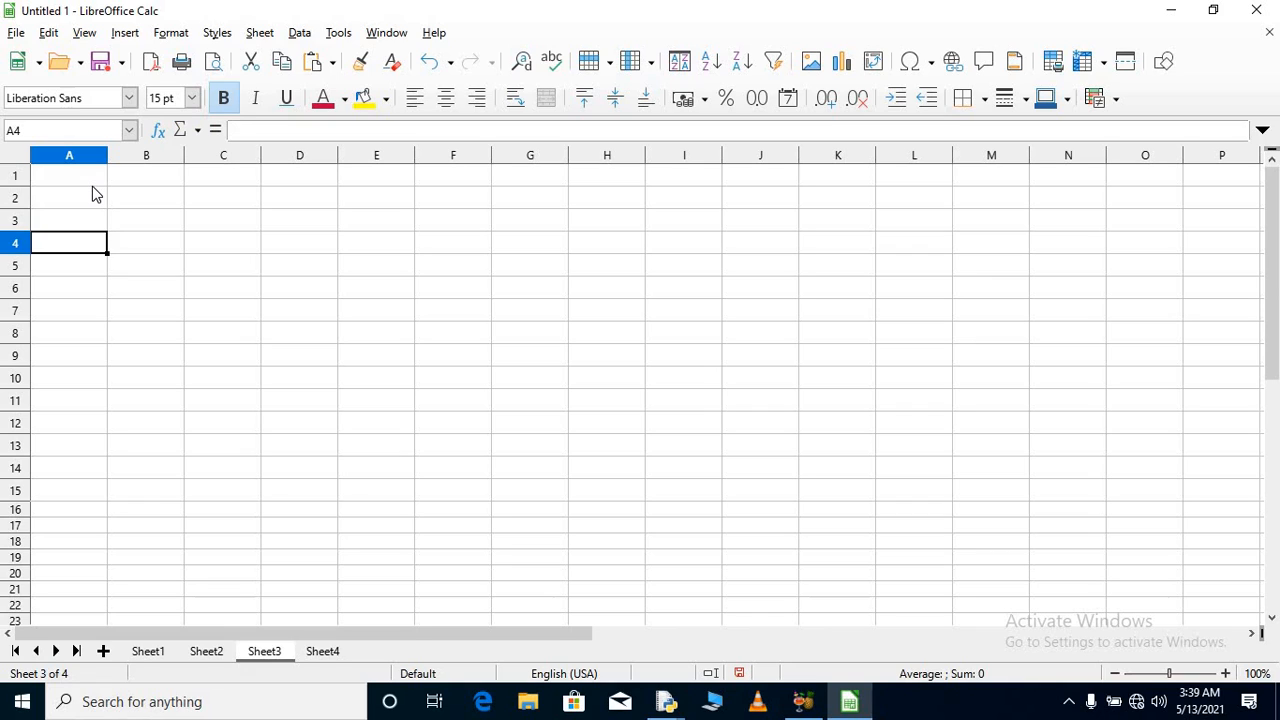
Step: Fill cells A4 to A9 with arbitrary text, with HJKFVGFBV in A4 and NCVBDVNB in A5
text(HJKVFGFBV)
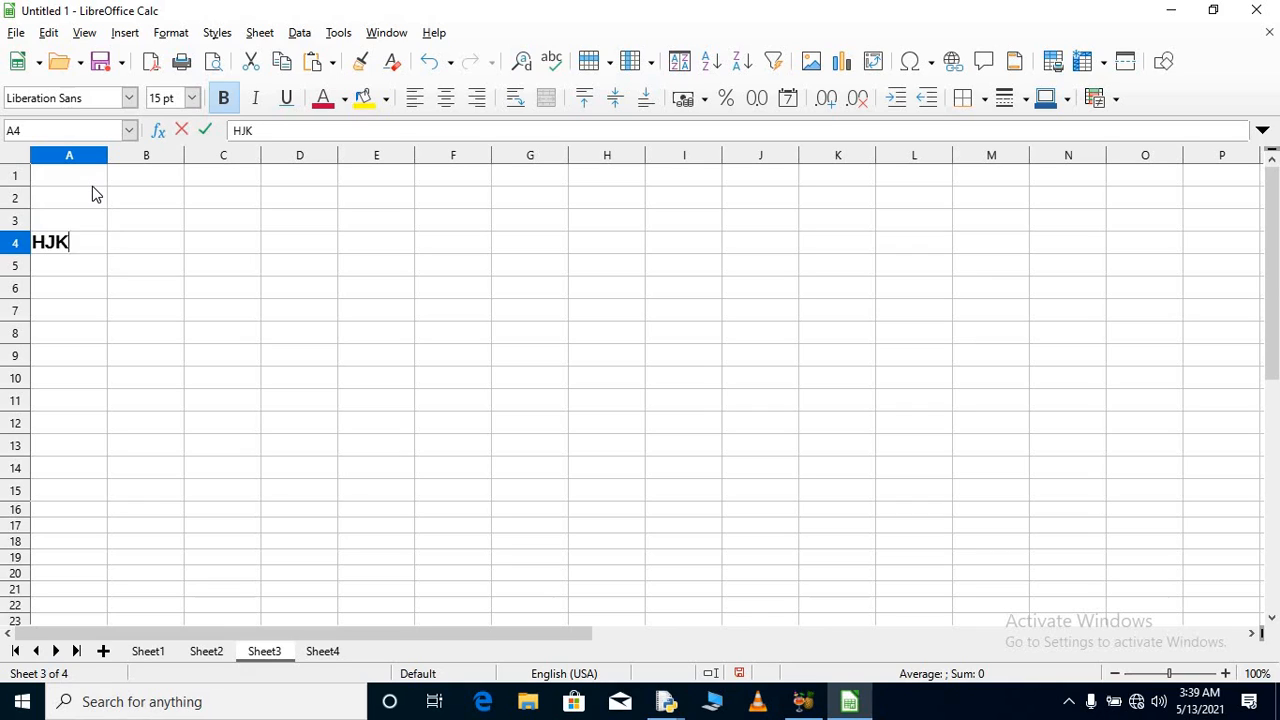
key(Return)
text(NCVBDVNB)
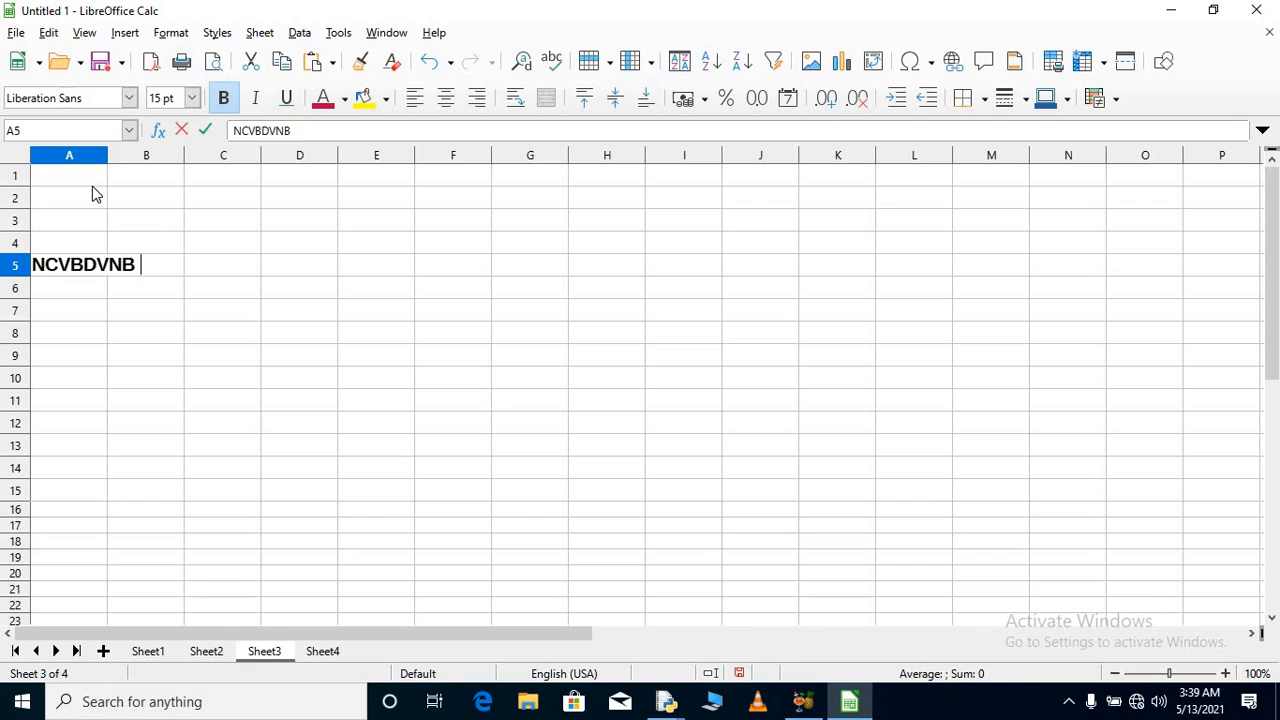
key(Return)
text(V NVC MV)
key(Return)
text(CV MVC M)
key(Return)
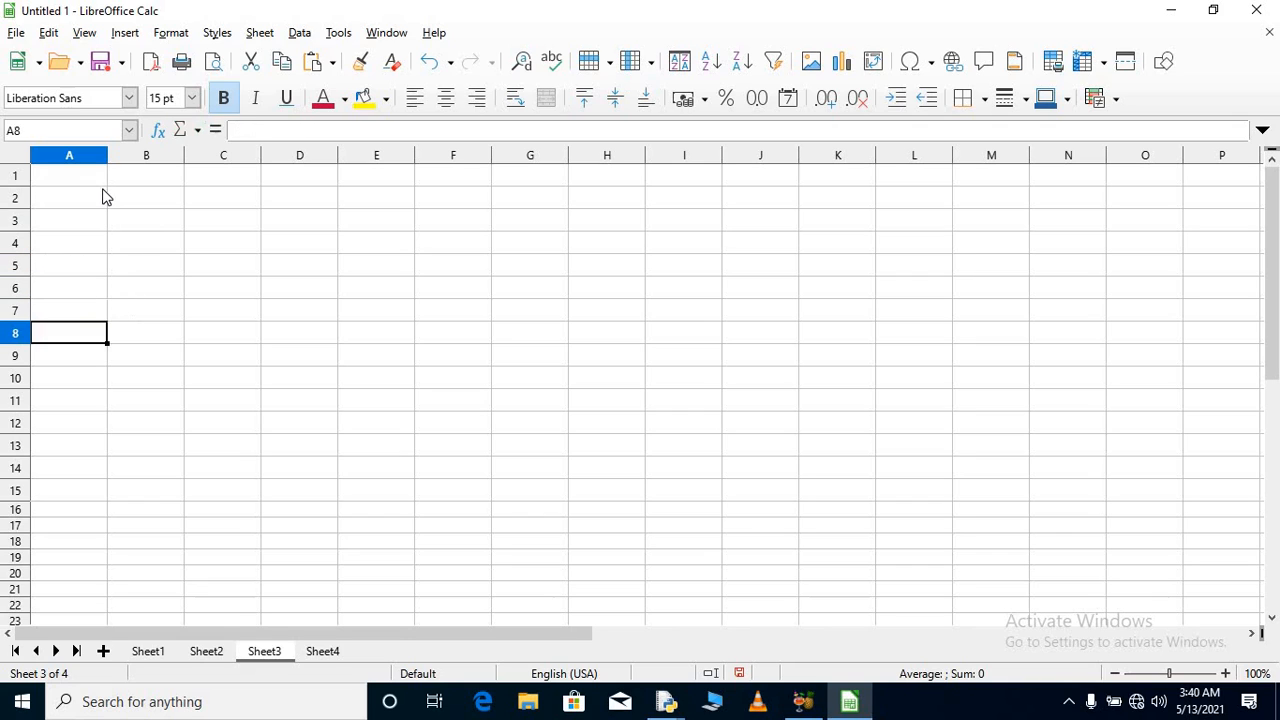
text(VV CVM)
key(Up)
text(MMCV MV)
key(Return)
text(CV MV)
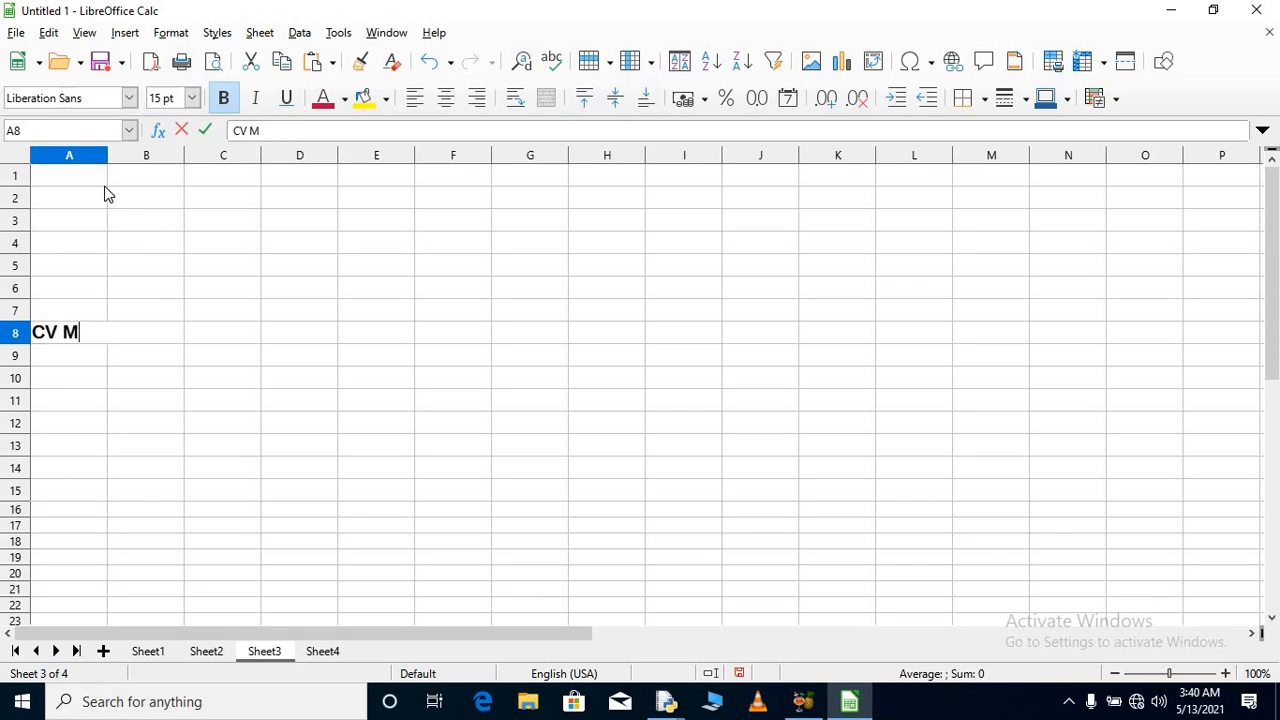
key(Return)
text(MMC VMB)
key(Return)
key(Return)
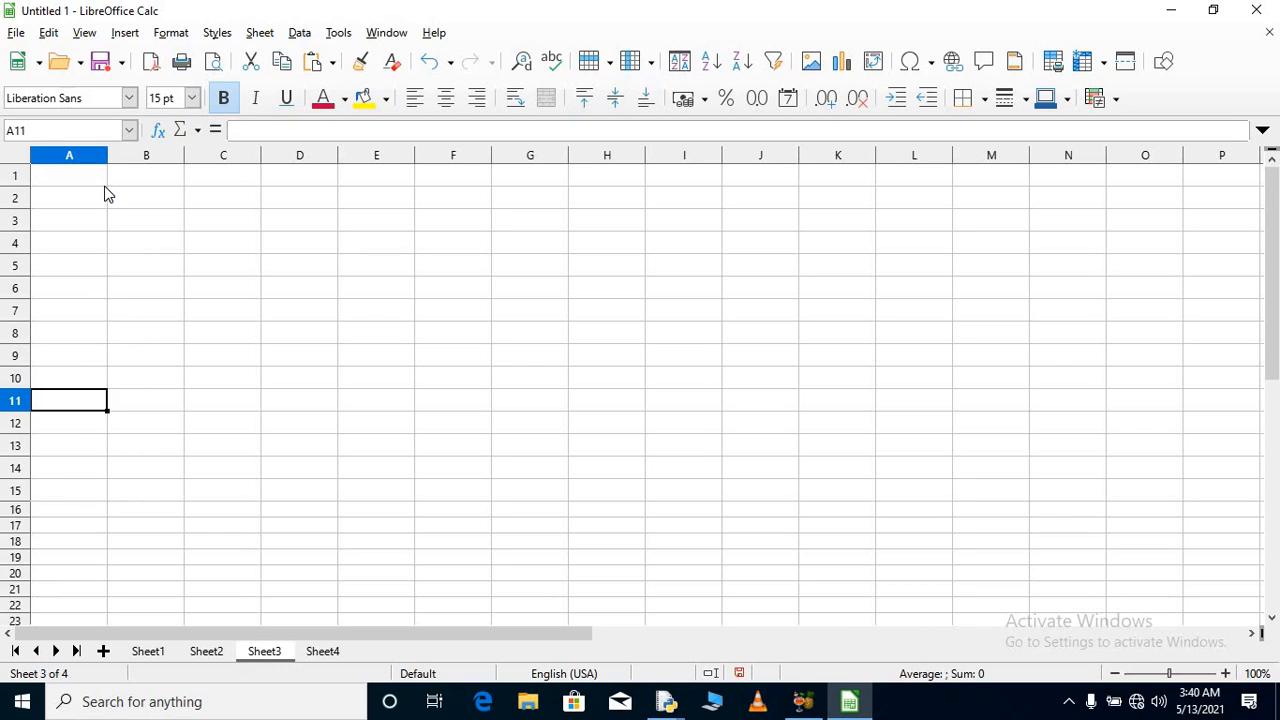
Step: Check the number format code applied to cell A11 in the Format Cells dialog, leaving it as it is
click(176, 40)
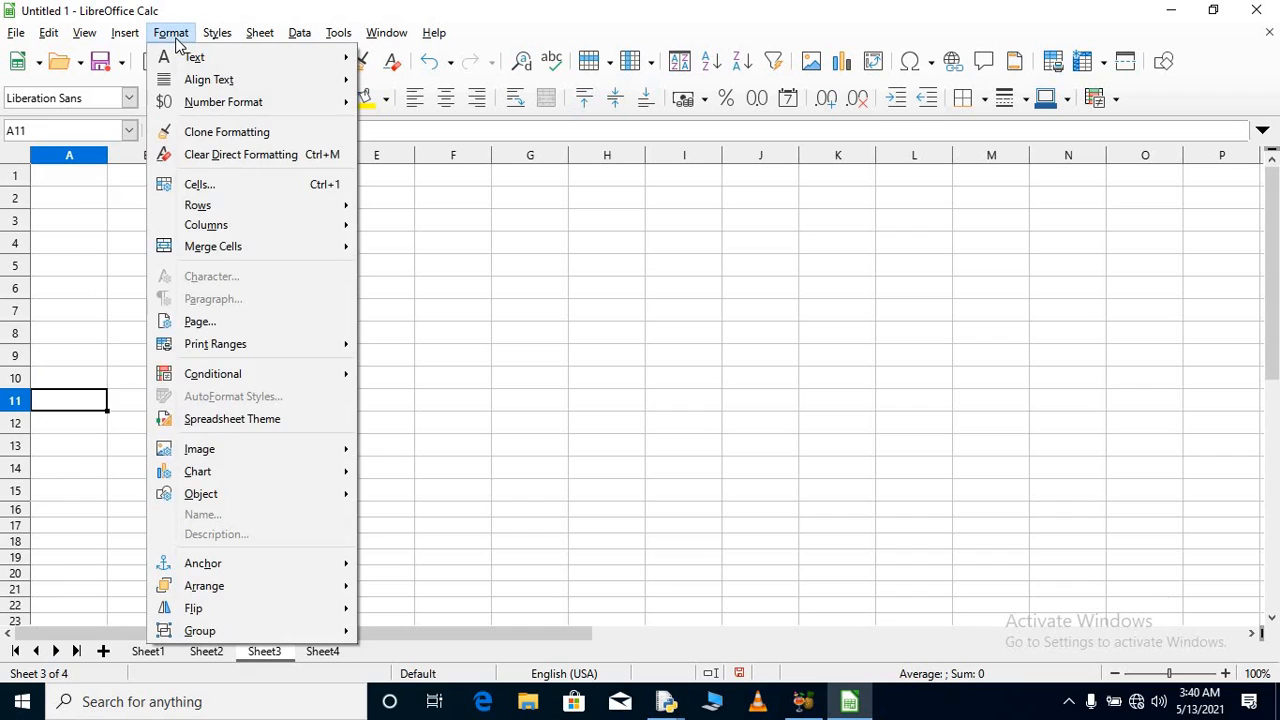
click(226, 188)
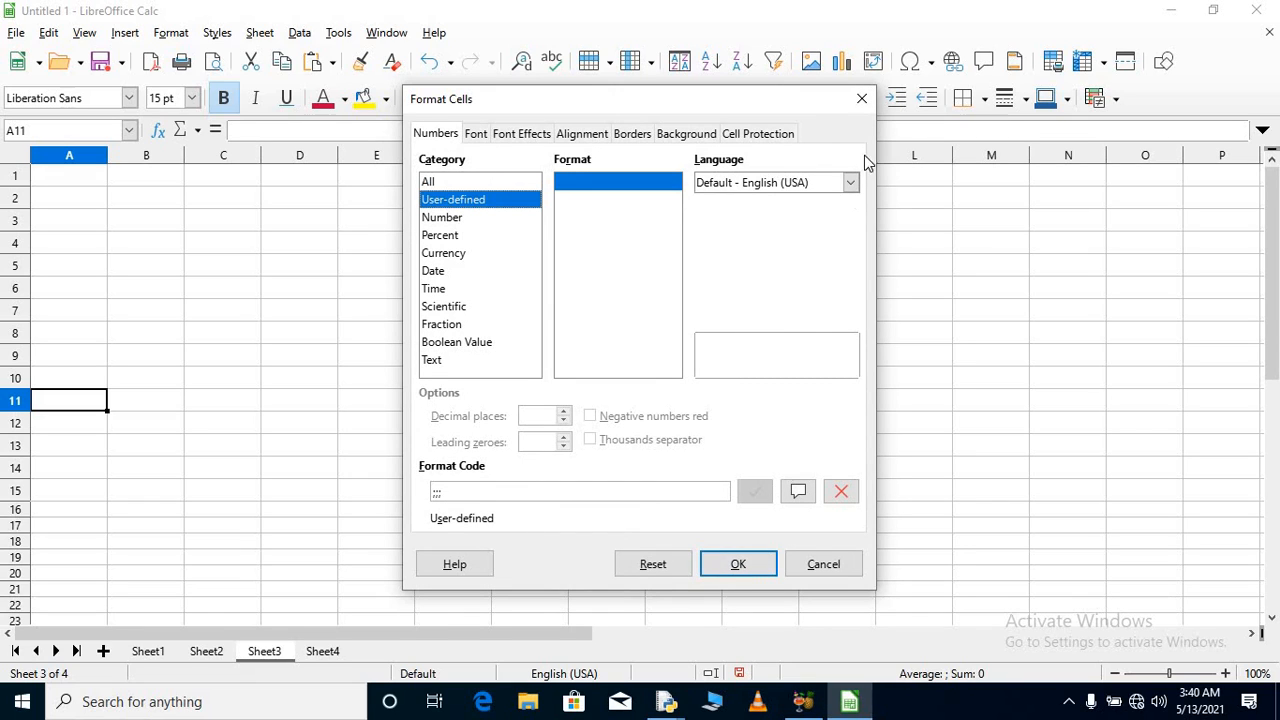
click(861, 99)
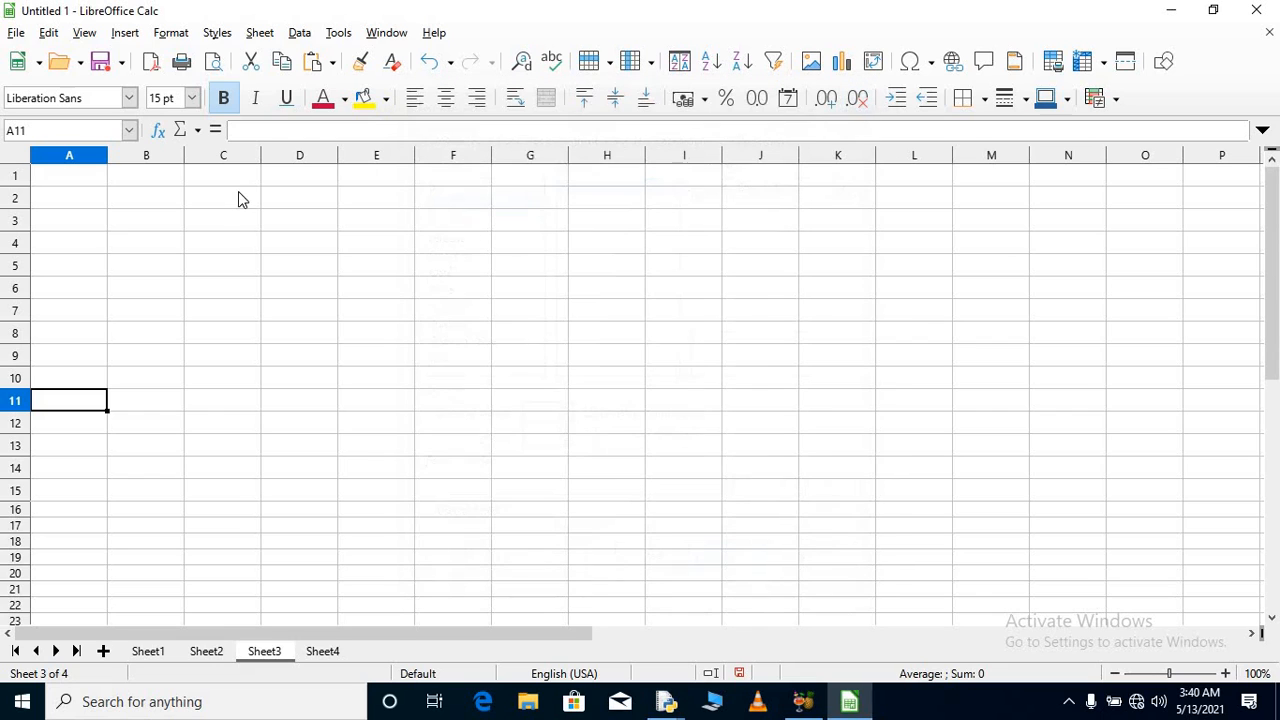
Step: Inspect the stored contents of cells A2, A3 and A4 one after another
click(100, 200)
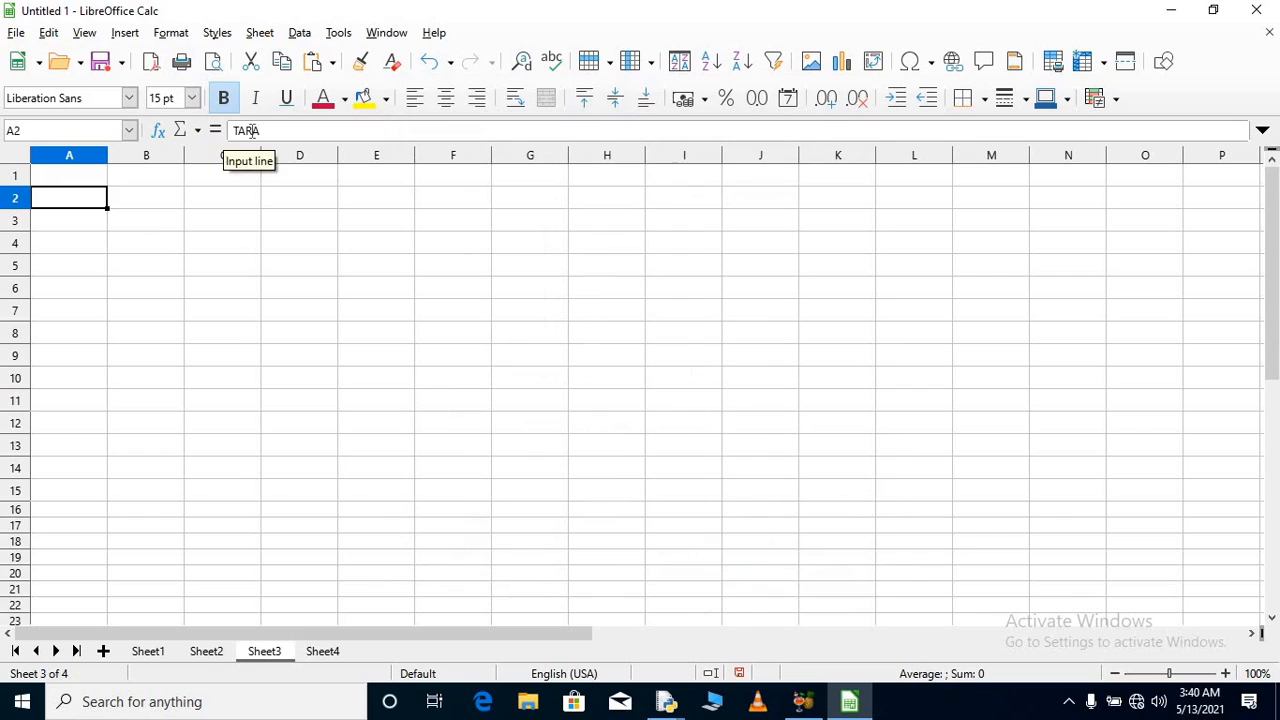
click(103, 218)
click(86, 249)
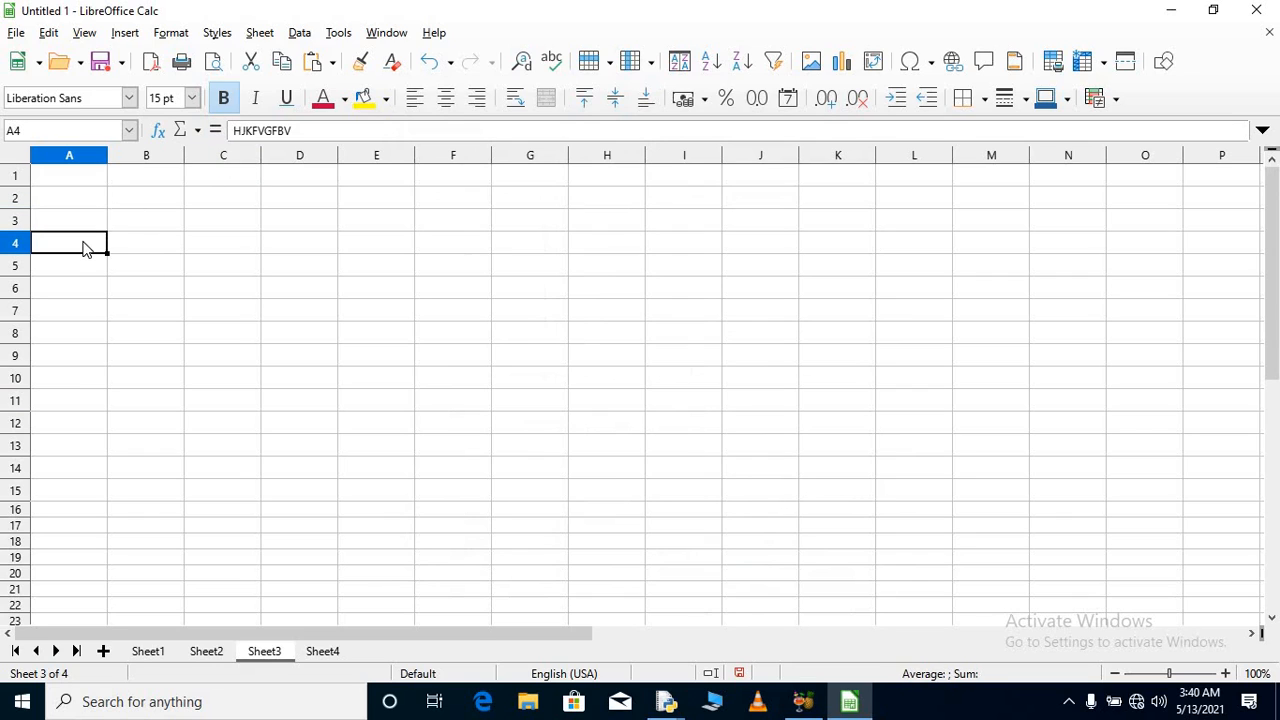
Step: Inspect the stored contents of cells A6, A7, A8 and A5 one after another
click(78, 286)
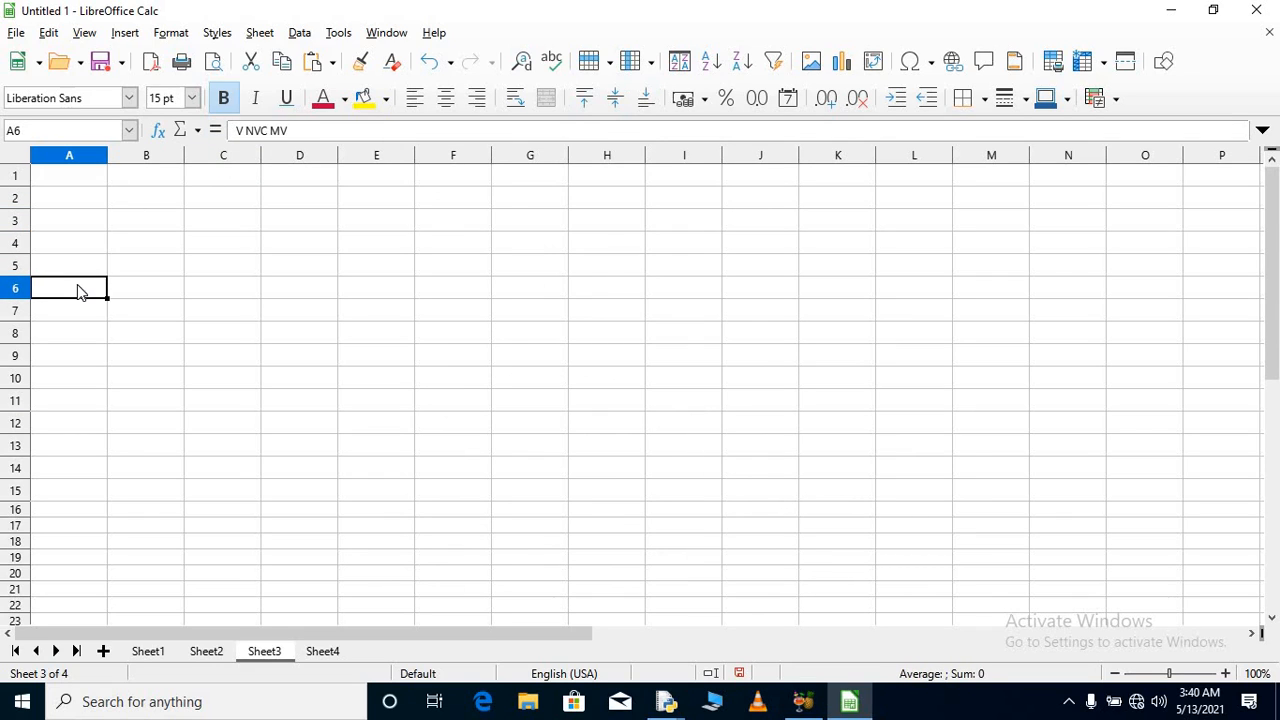
click(100, 307)
click(83, 340)
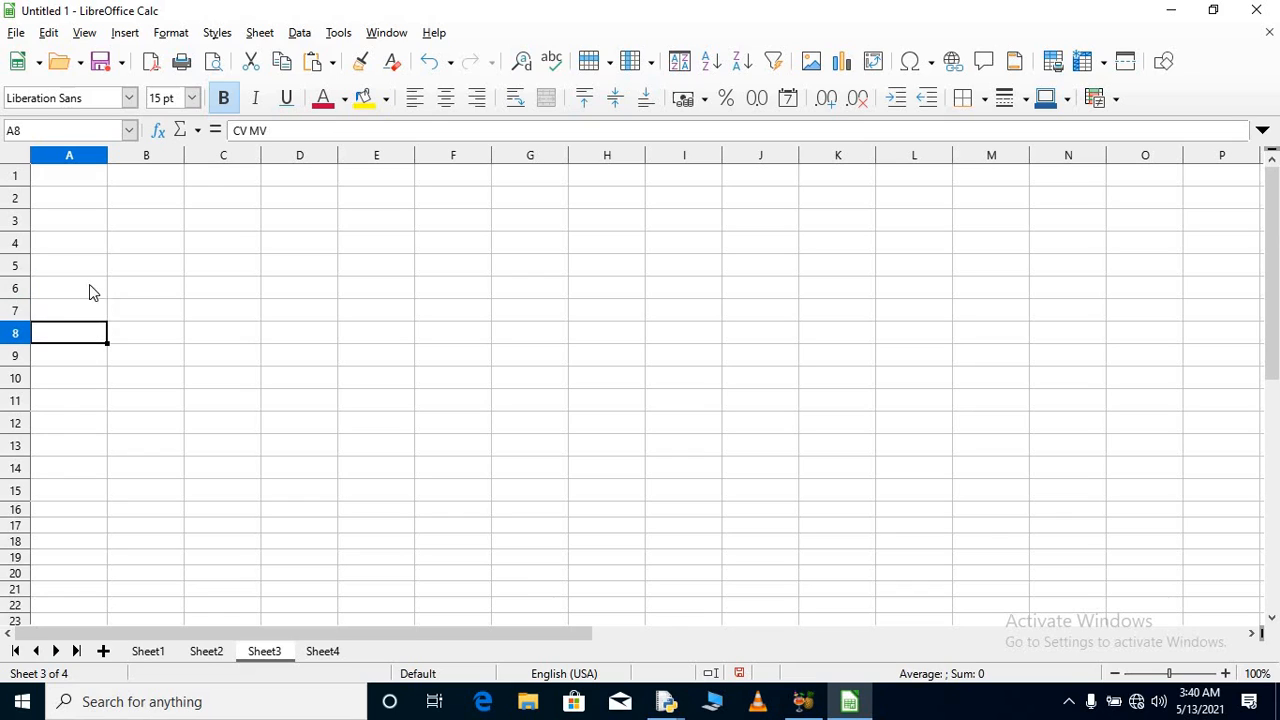
click(93, 273)
Step: Enter SIR in cell E4 and reselect the cell to check its stored content
click(366, 243)
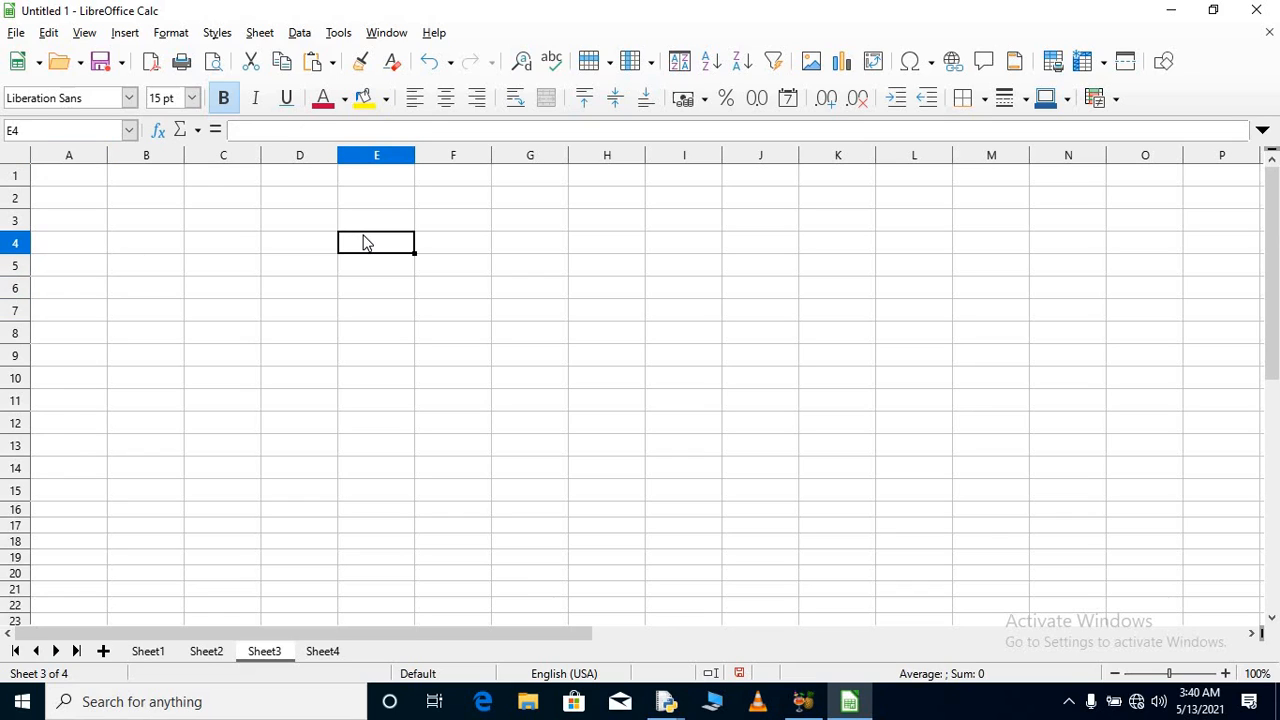
text(SIR)
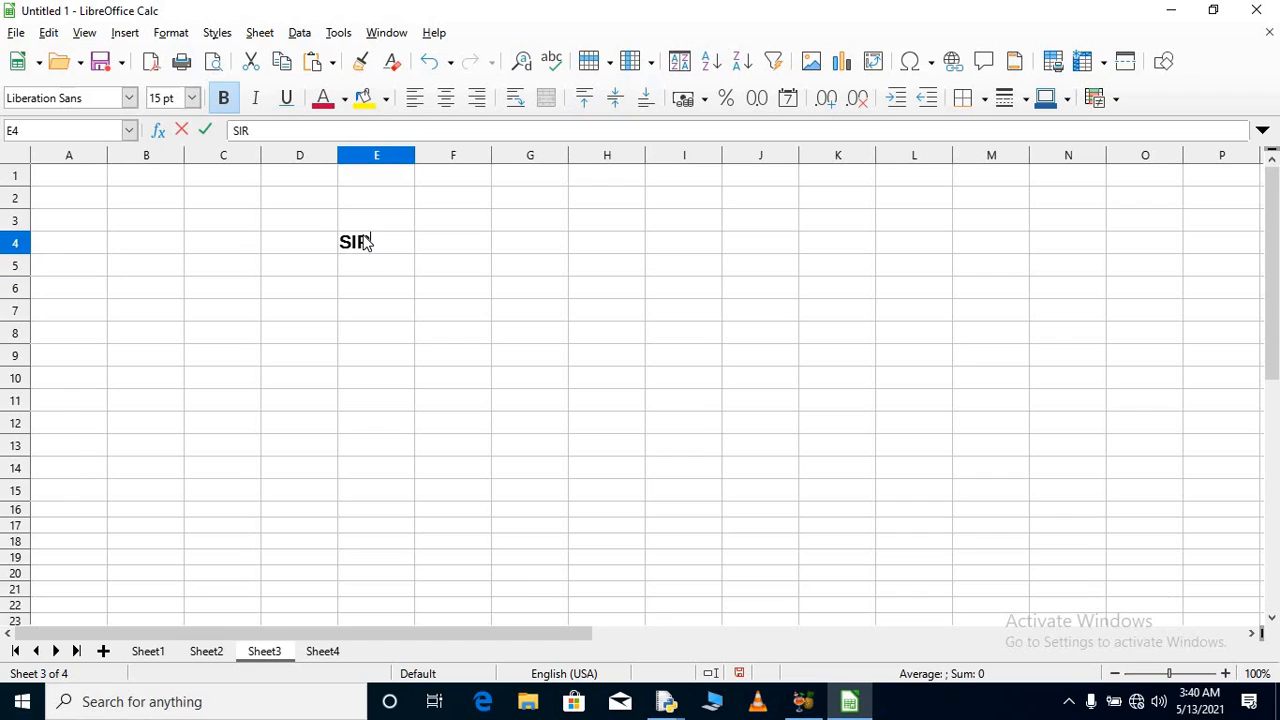
key(Return)
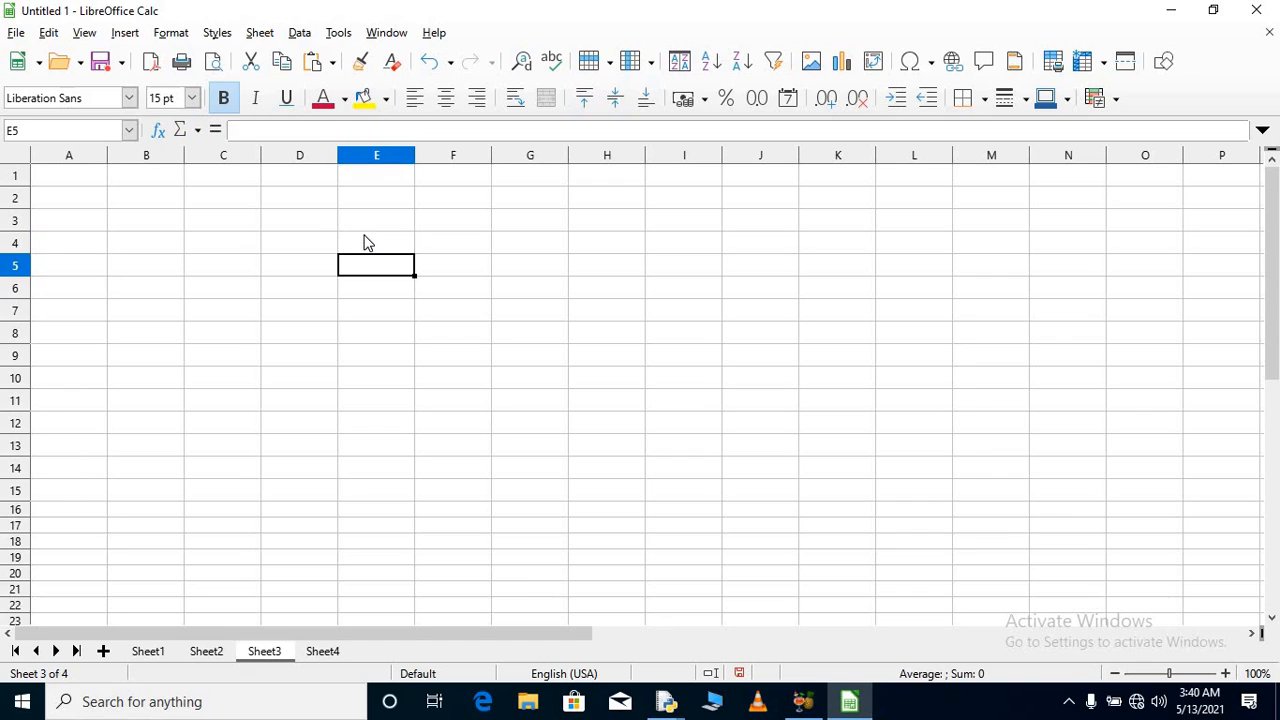
click(366, 243)
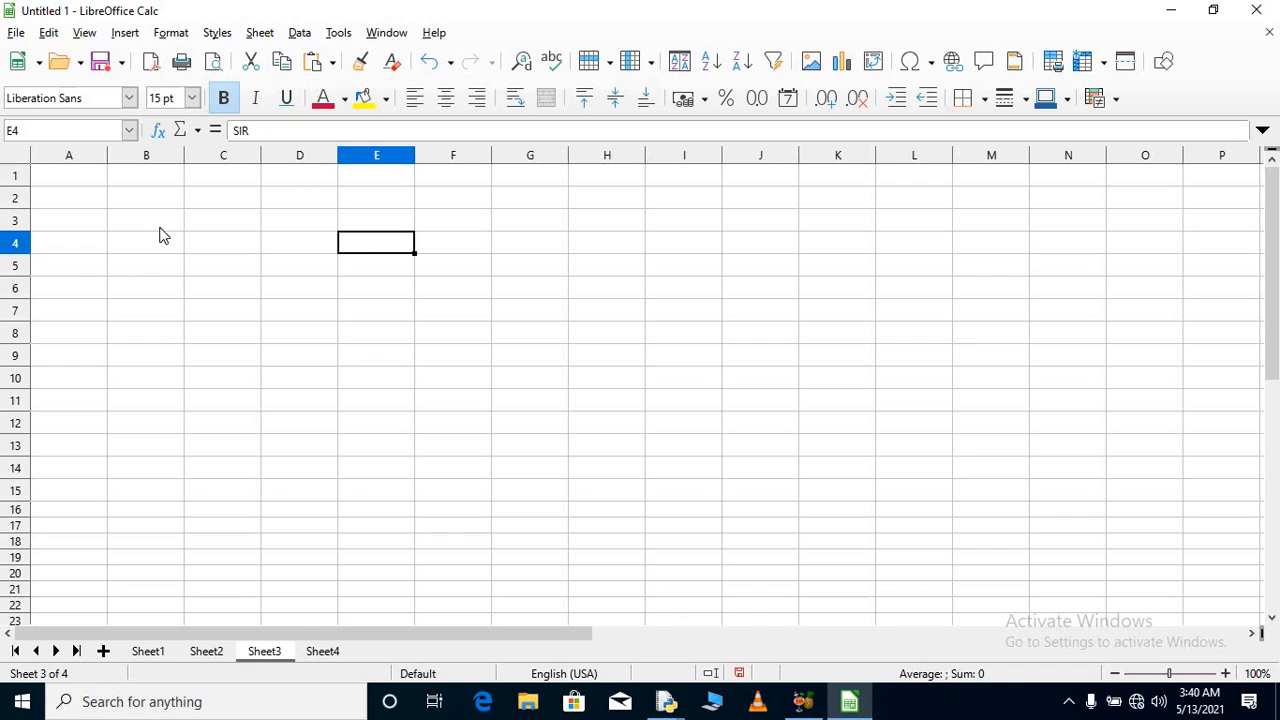
Step: Remove the user-defined ;;; number format through the Format Cells dialog for cell E4 and apply the change
click(182, 35)
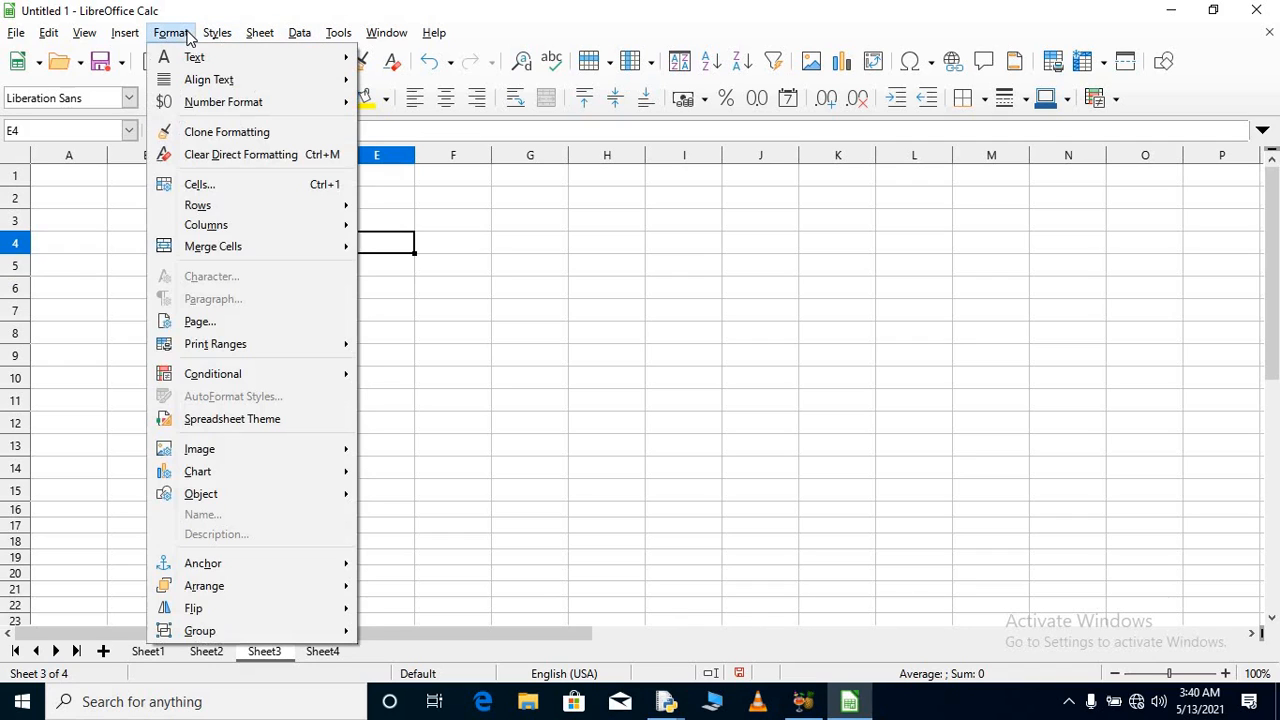
click(250, 190)
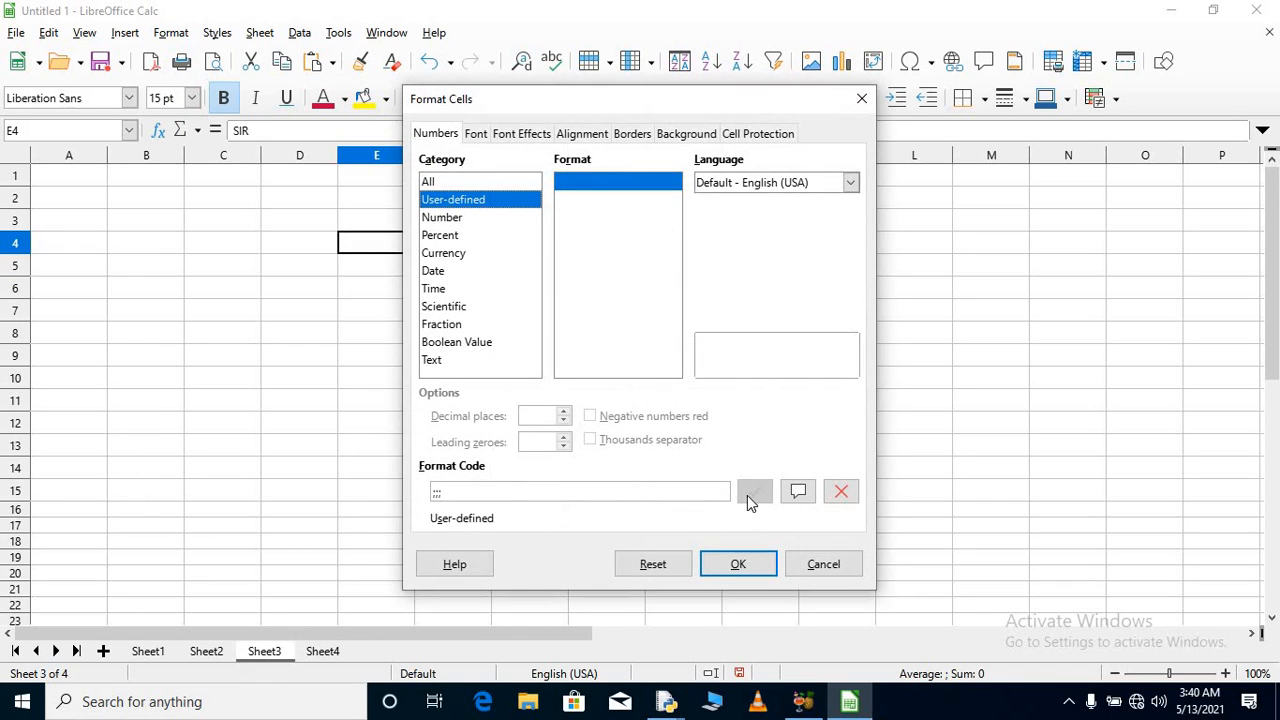
click(842, 498)
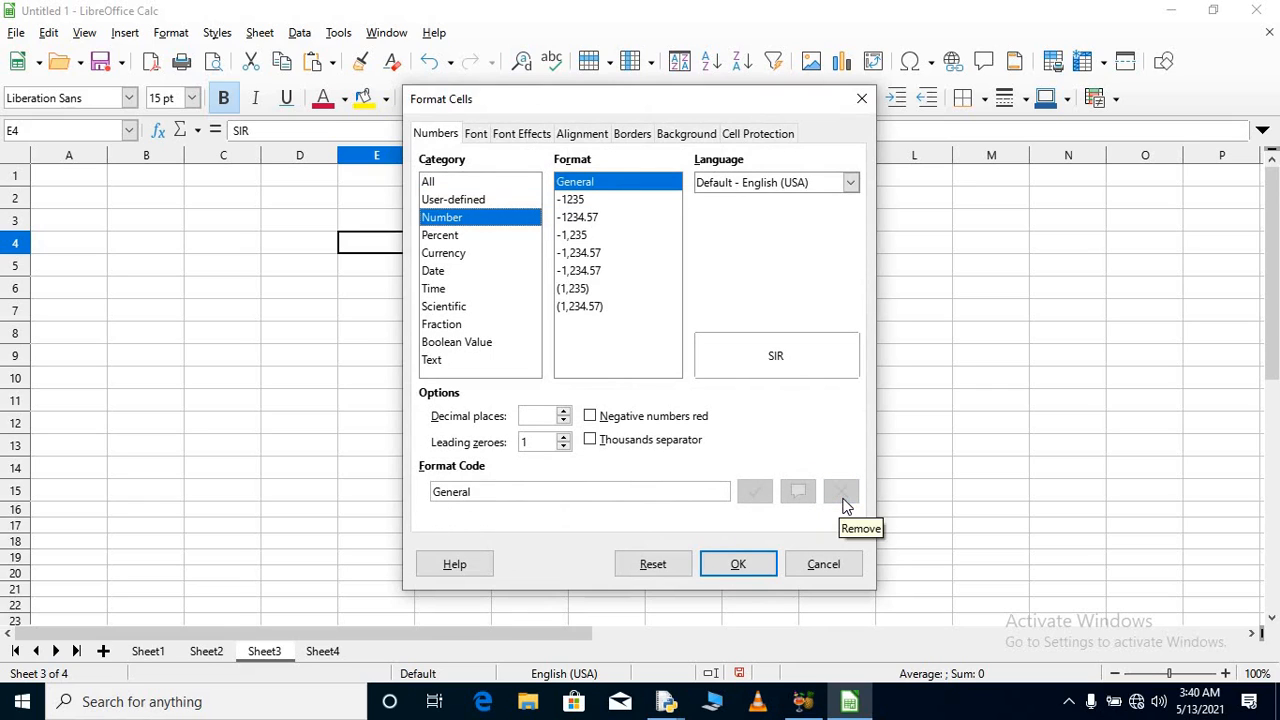
click(735, 566)
click(335, 361)
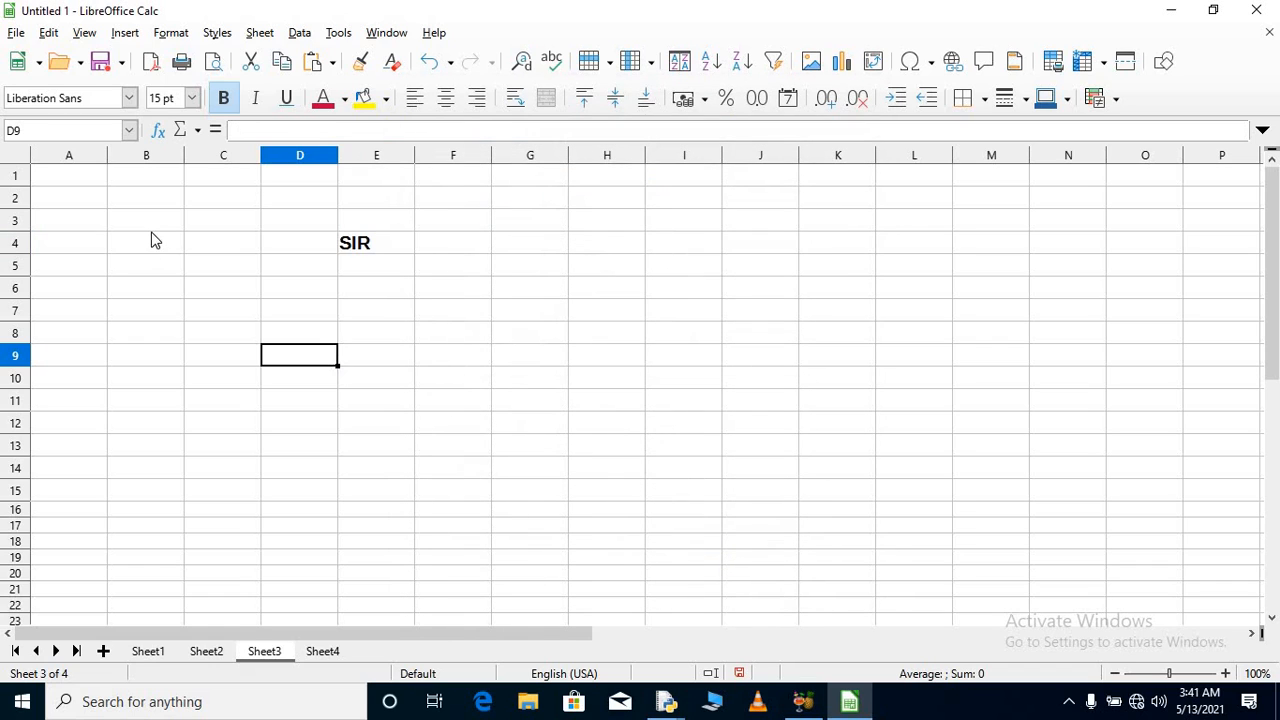
Step: Enter YBHB in cell E5 and DVEVH in cell C4 as test text
click(368, 270)
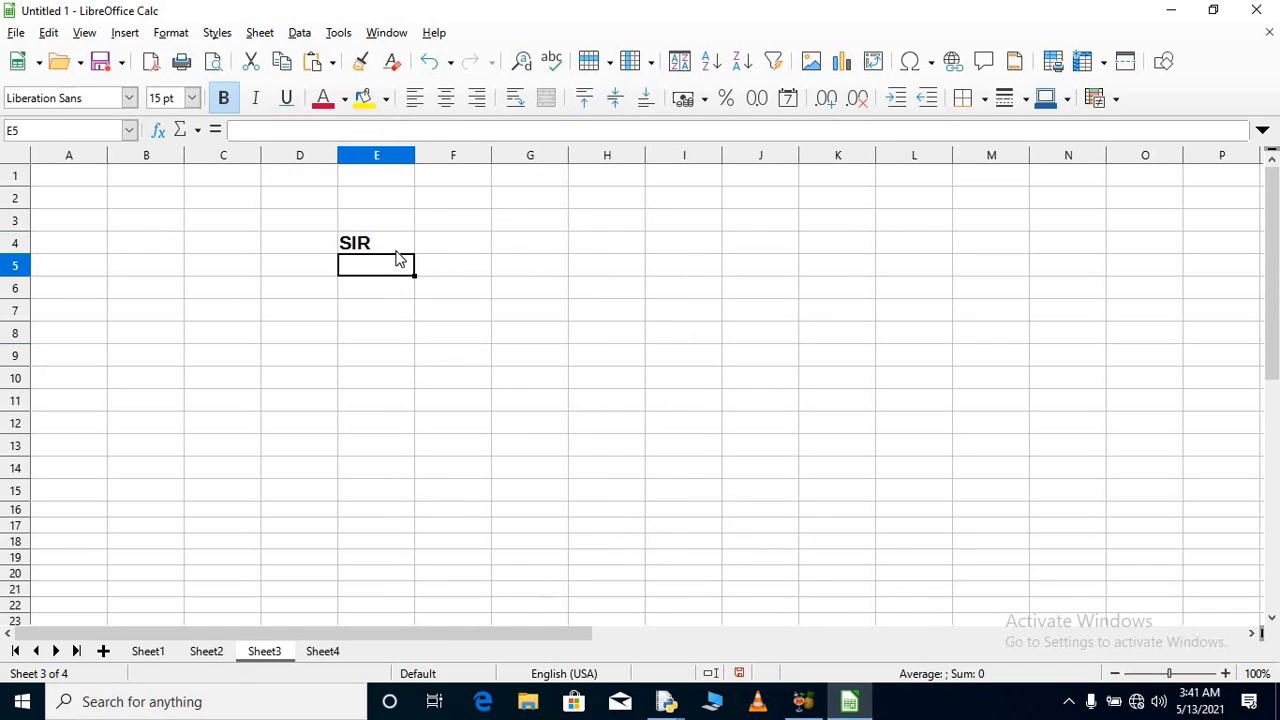
text(YBHB)
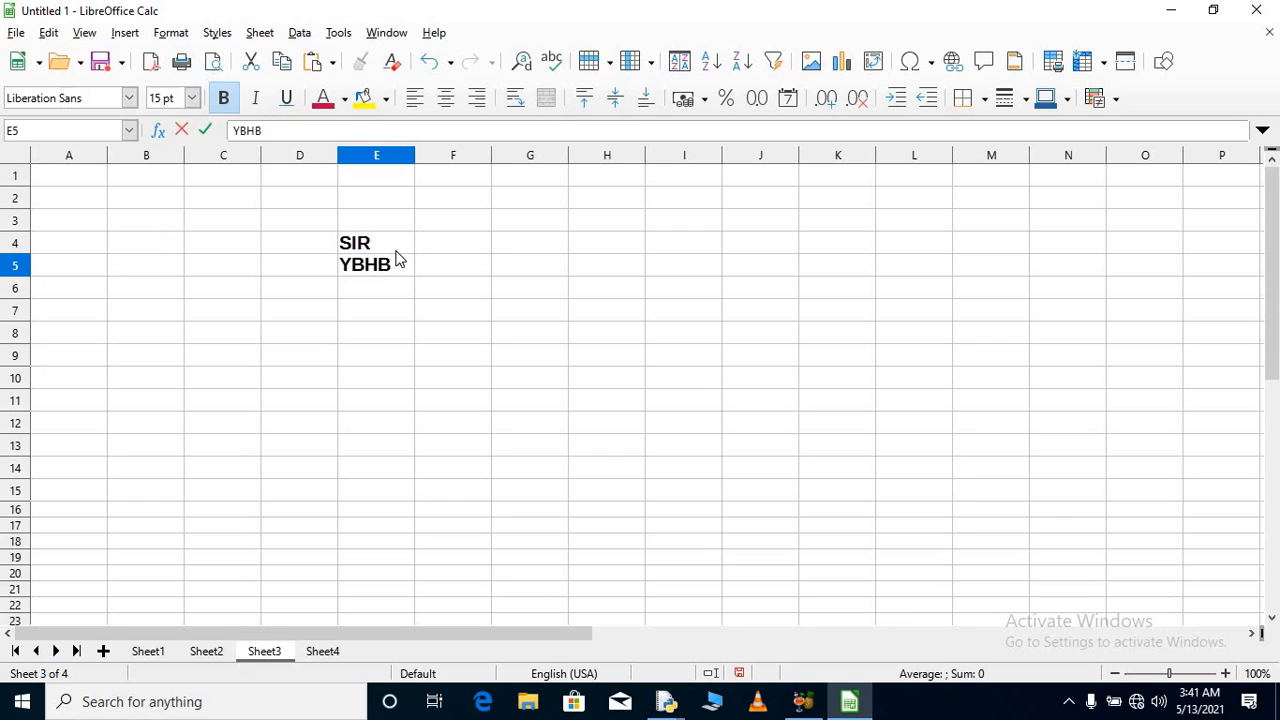
key(Return)
key(Up)
key(Up)
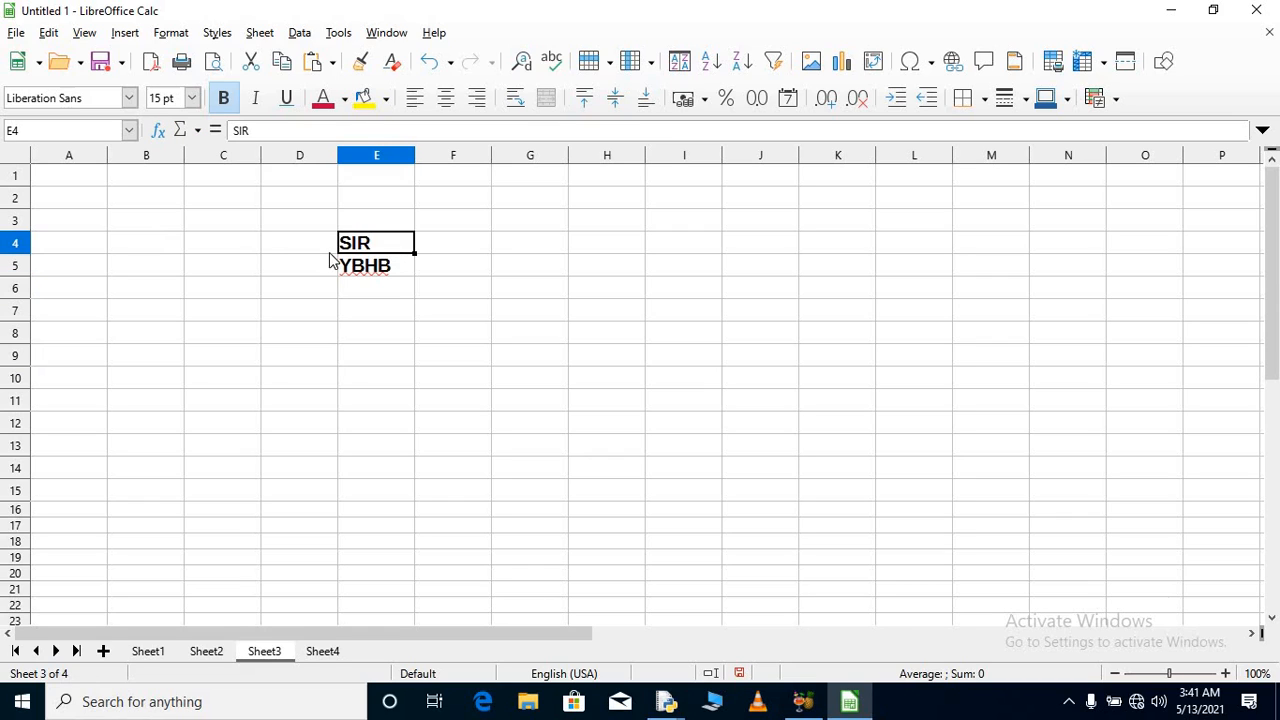
click(259, 247)
text(DVEVH)
key(Return)
Step: Write EDBEWJFJ in cell C5 and erase it again
text(E)
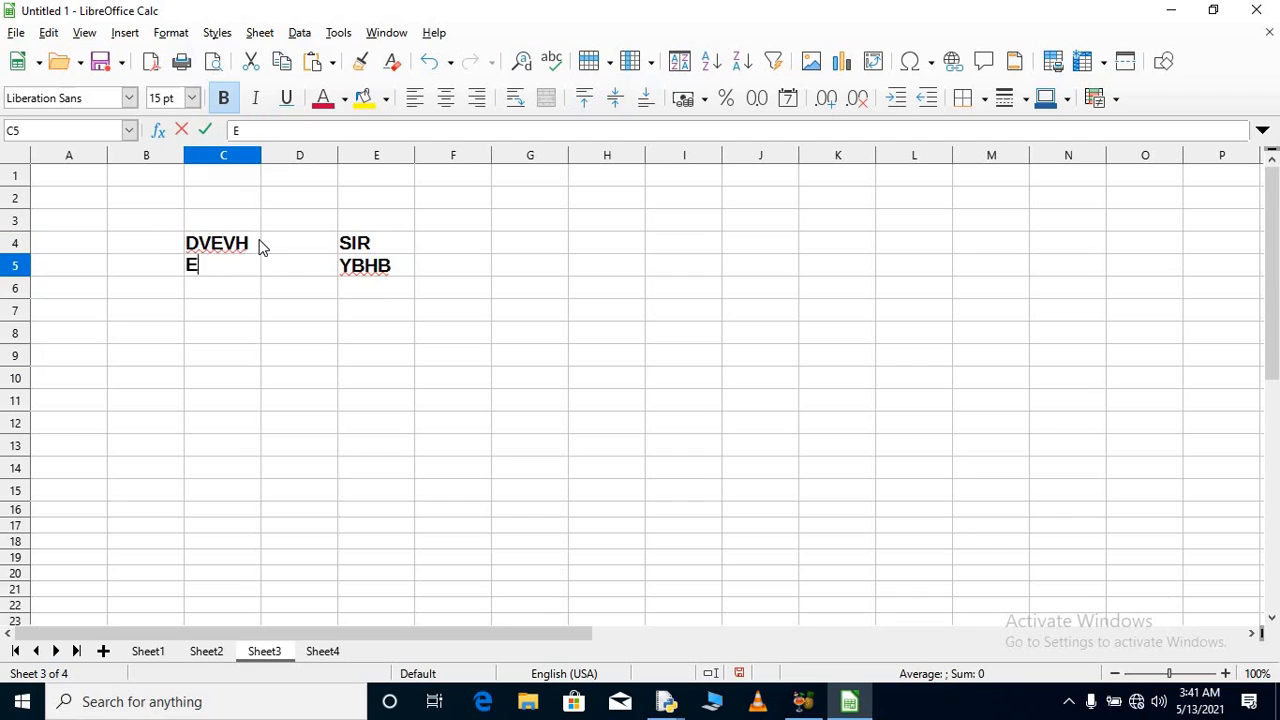
text(DBEWJFJ)
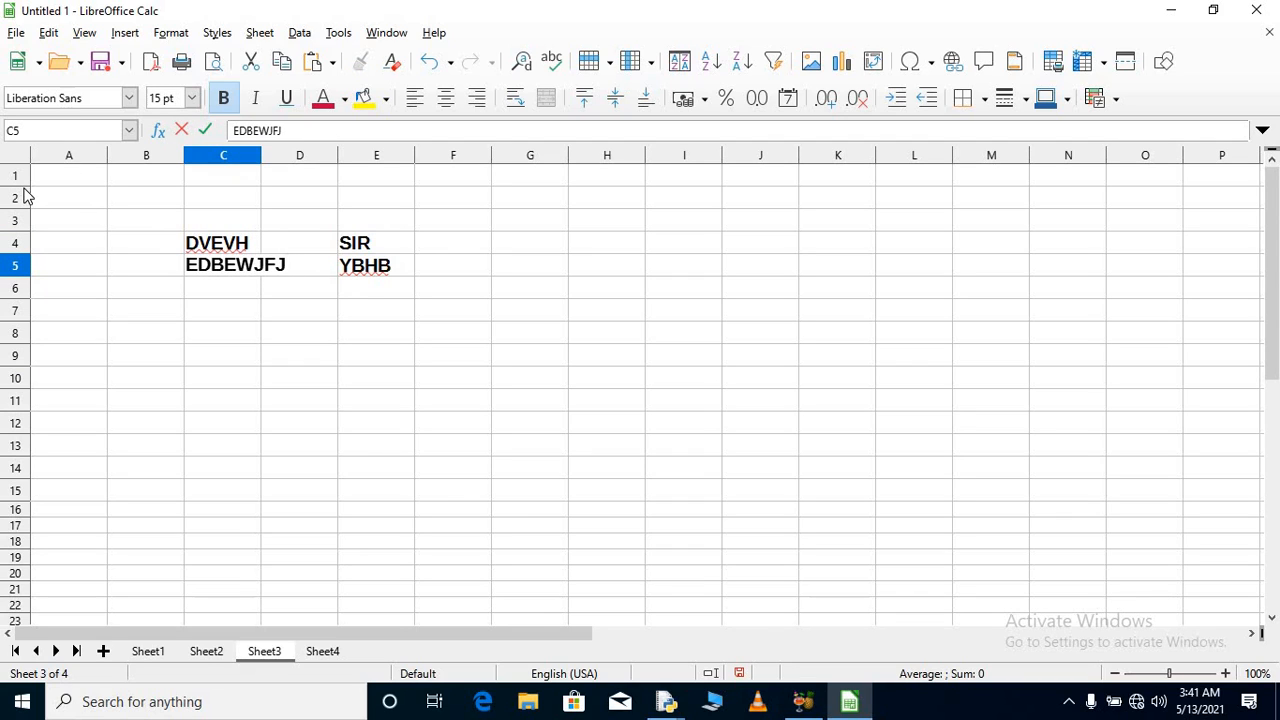
key(ctrl+a)
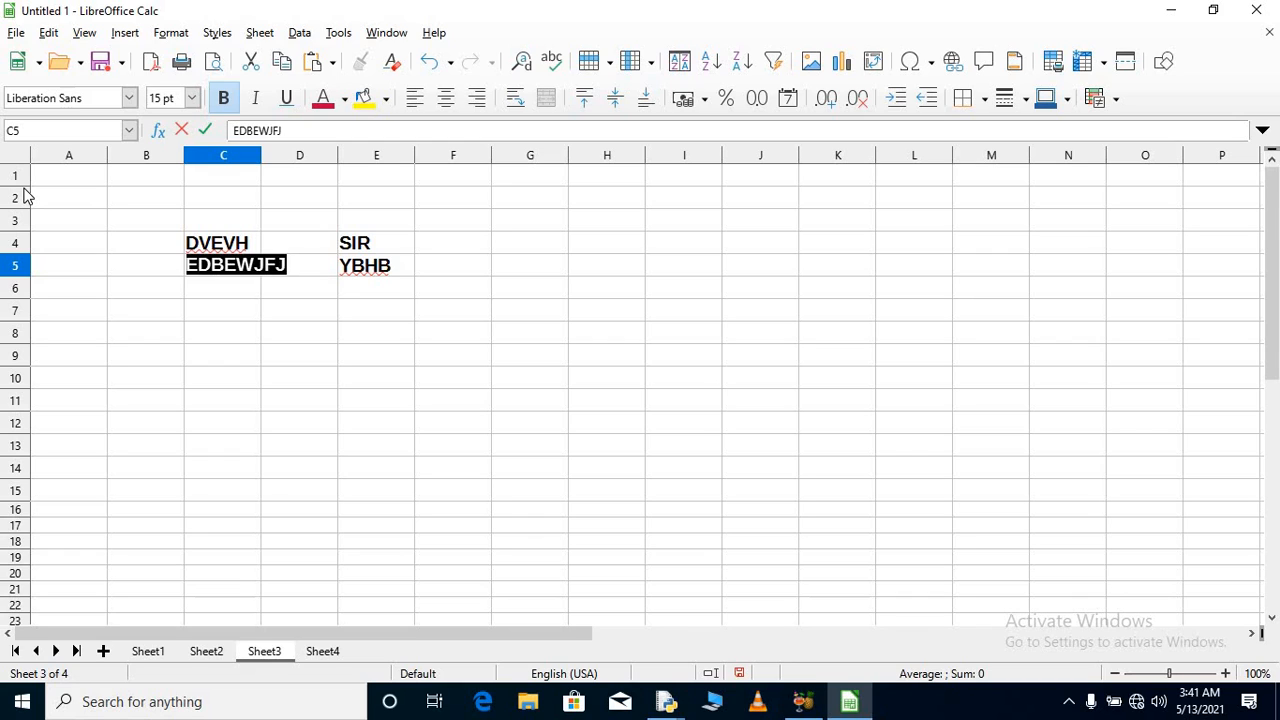
key(BackSpace)
Step: Delete the contents of rows 2 to 8
click(45, 204)
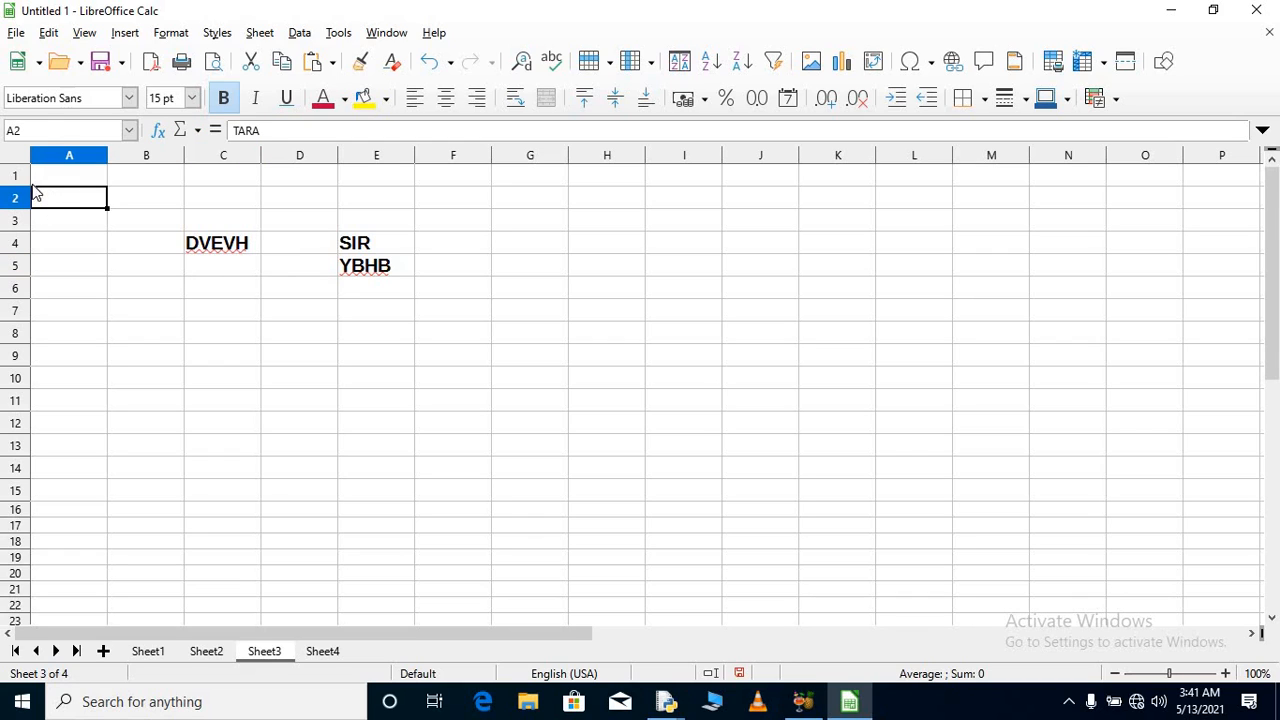
click(15, 177)
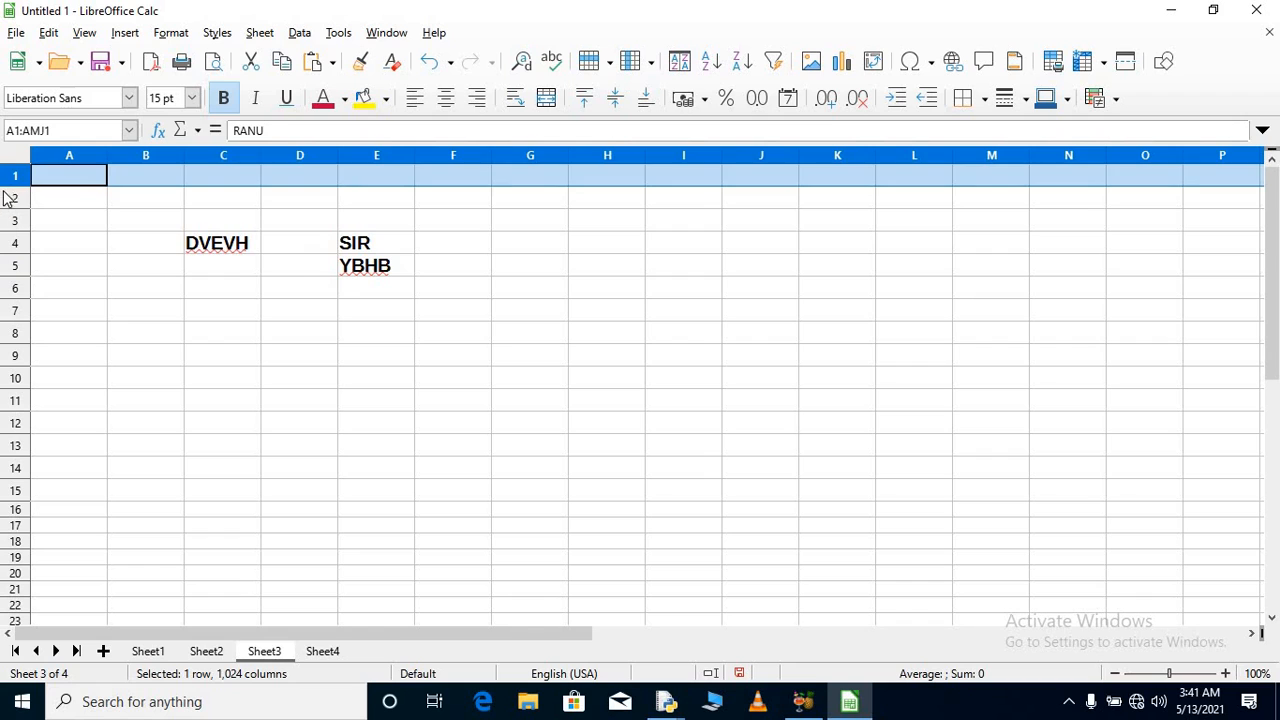
drag(8, 199, 34, 338)
key(Delete)
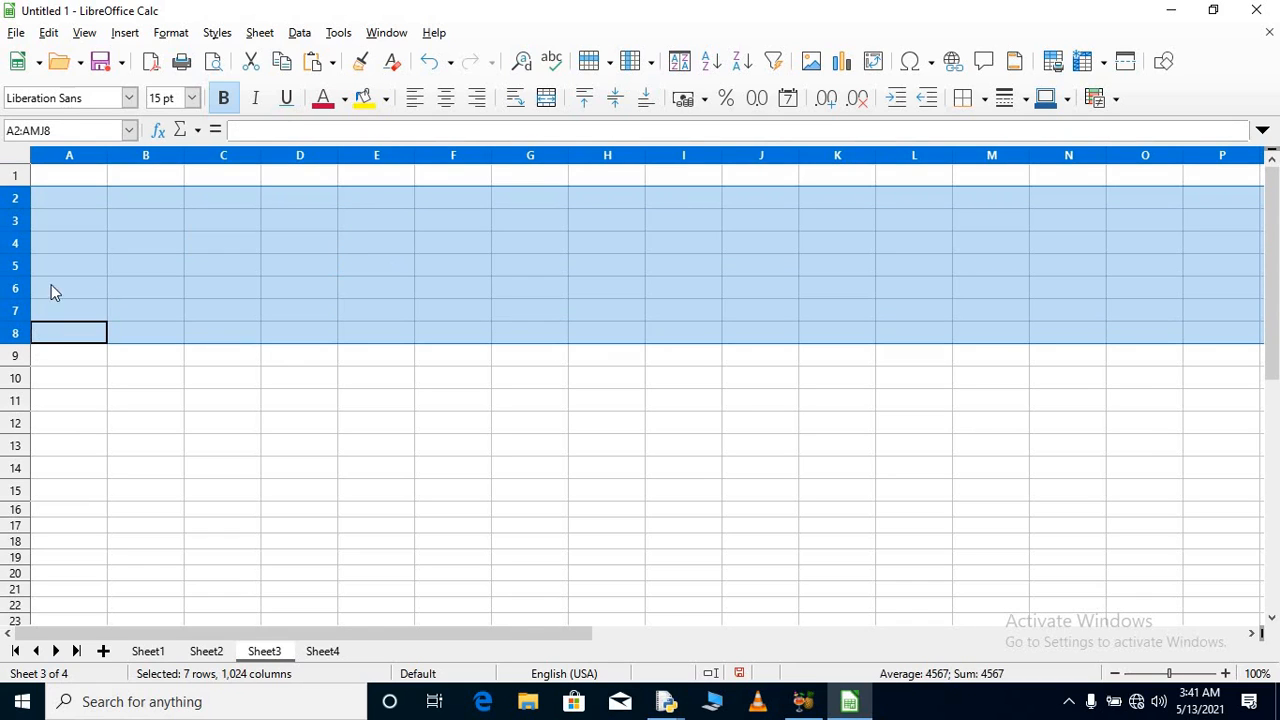
click(71, 308)
Step: Check the number format of cell C4 in the Format Cells dialog without changing it
click(217, 243)
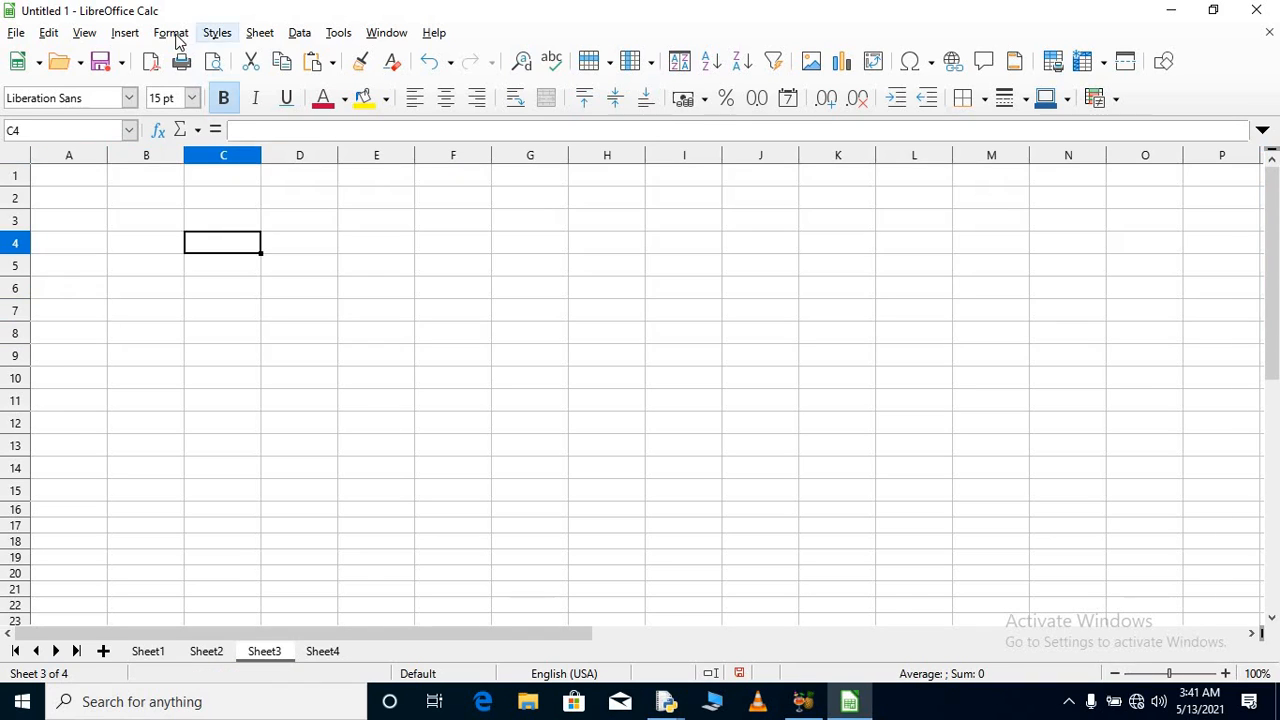
click(173, 33)
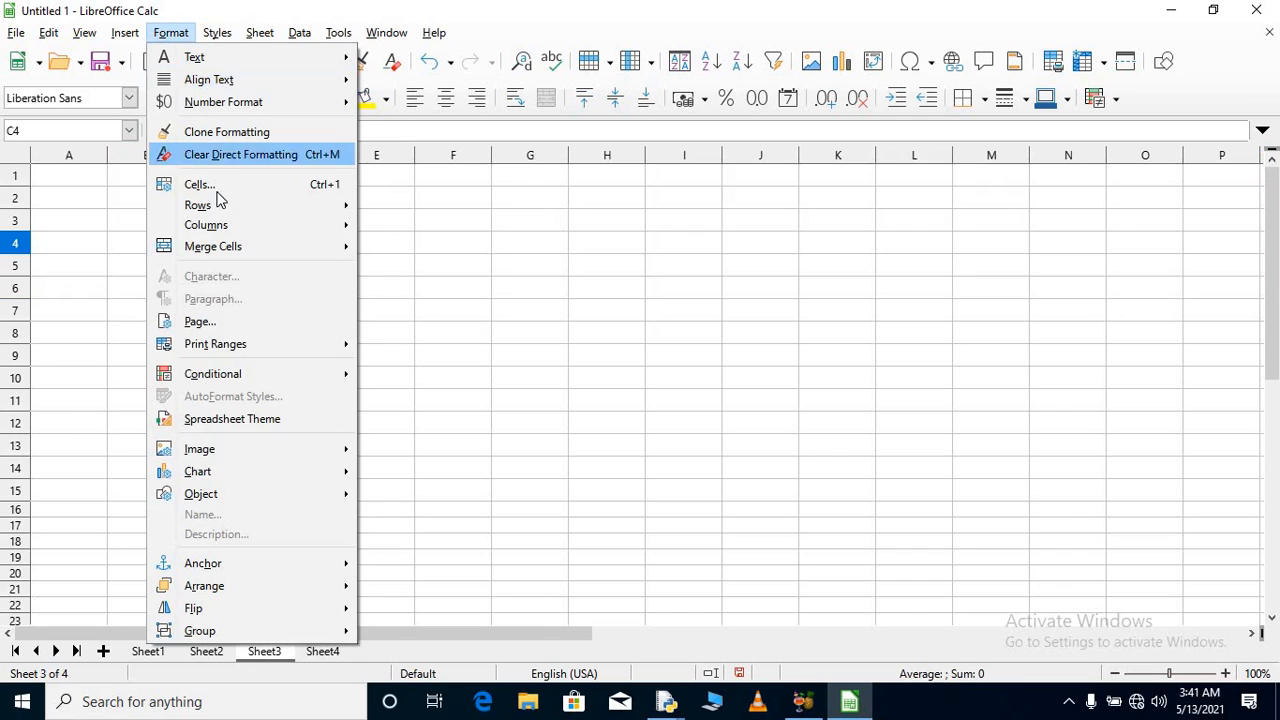
click(218, 192)
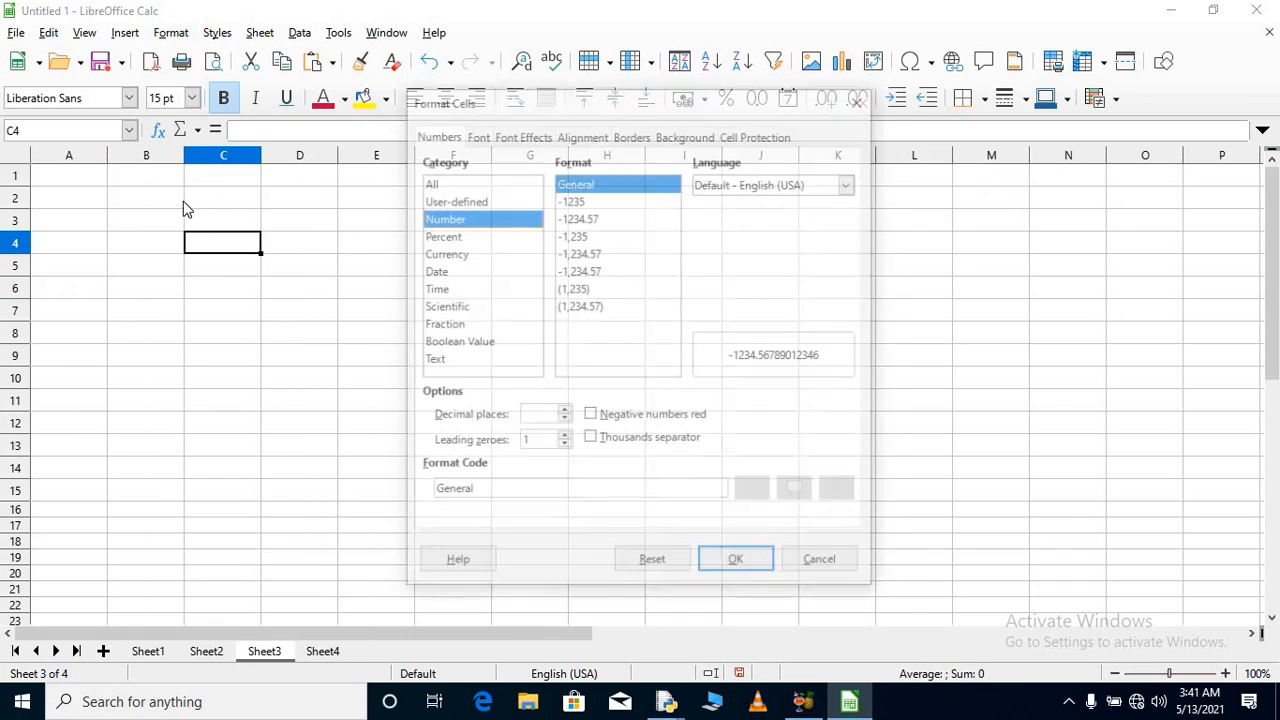
click(862, 99)
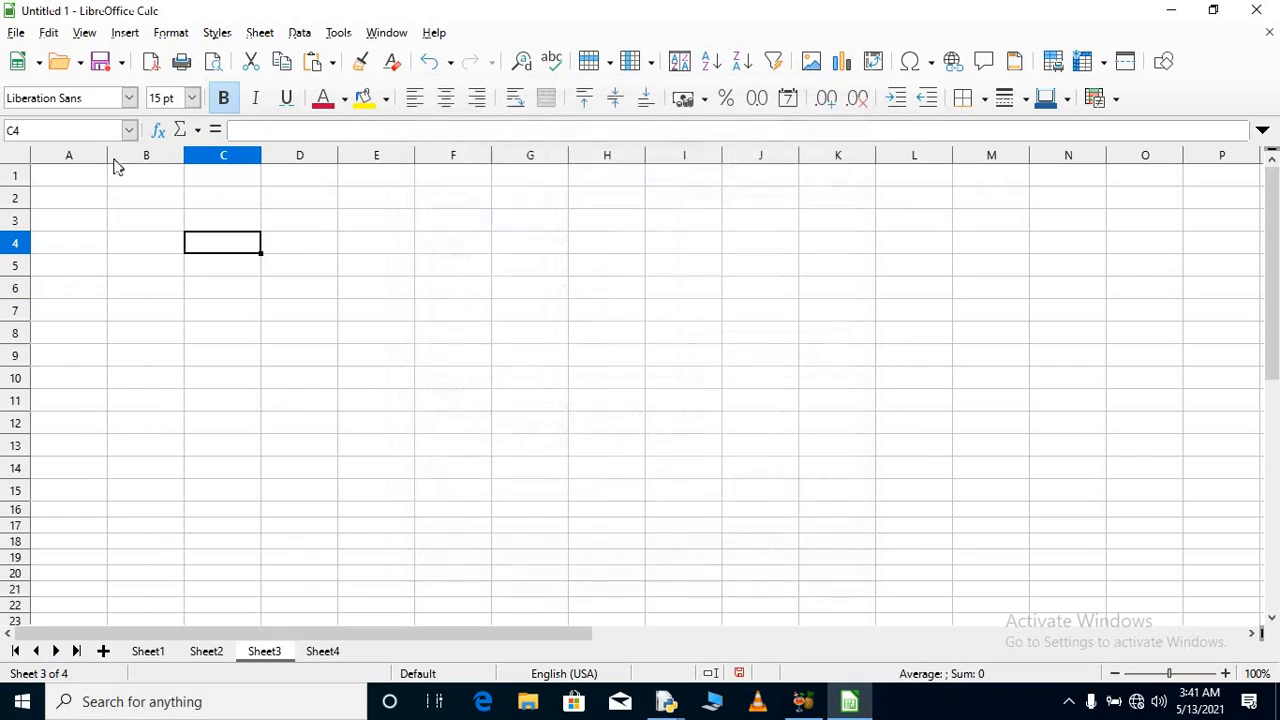
Step: Enter a sample first name in each of cells A1 and A2
click(82, 180)
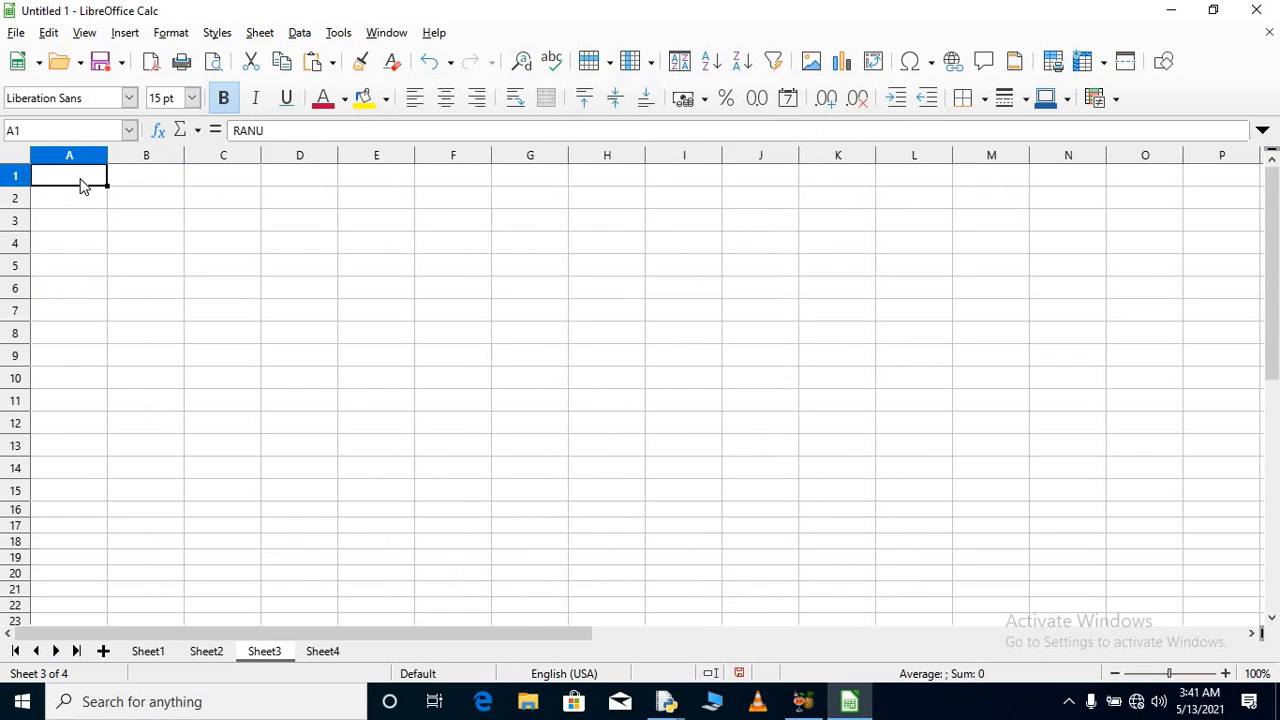
text(RANU)
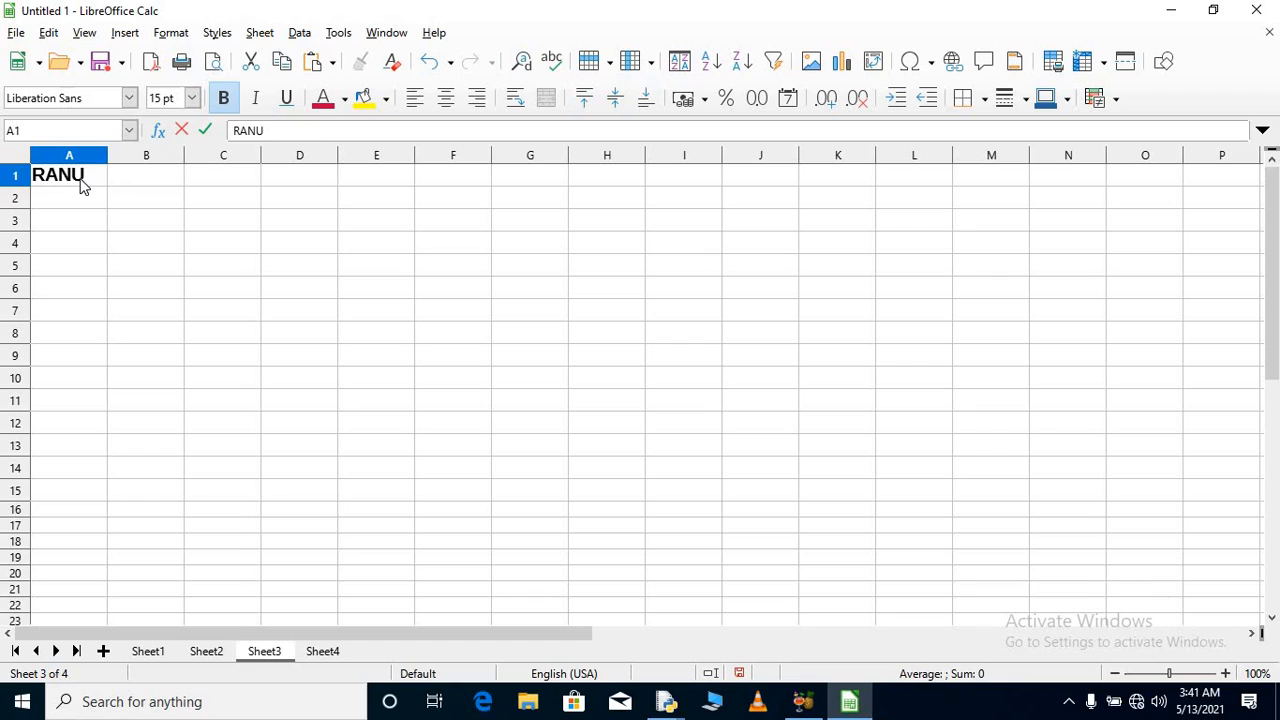
key(Return)
text(JAYA)
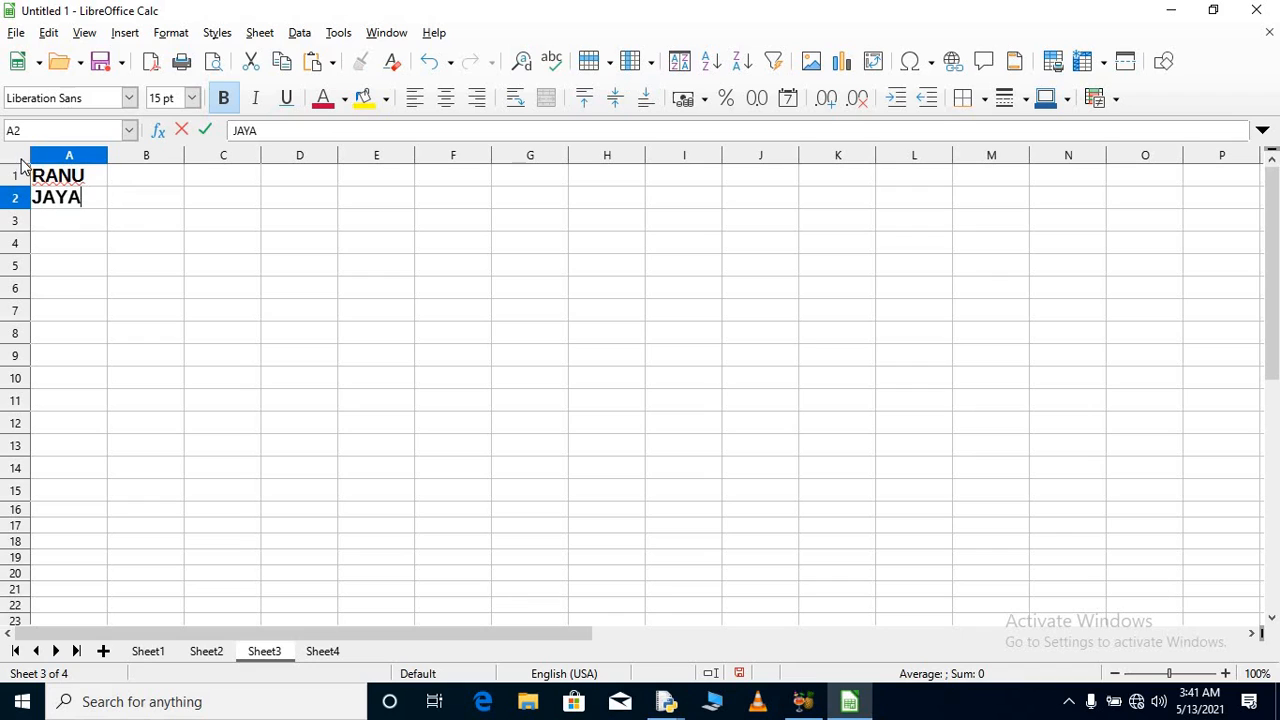
Step: Open the font settings of the Format Cells dialog for rows 1 and 2
drag(15, 177, 40, 205)
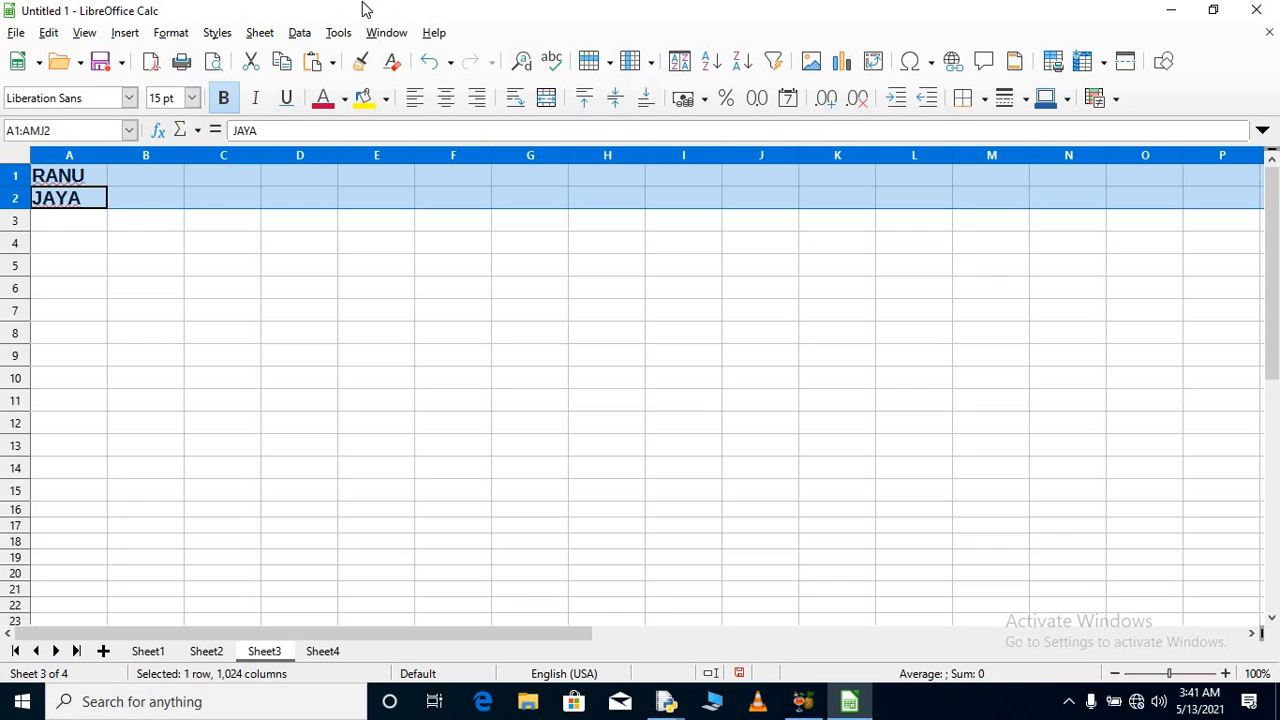
click(174, 34)
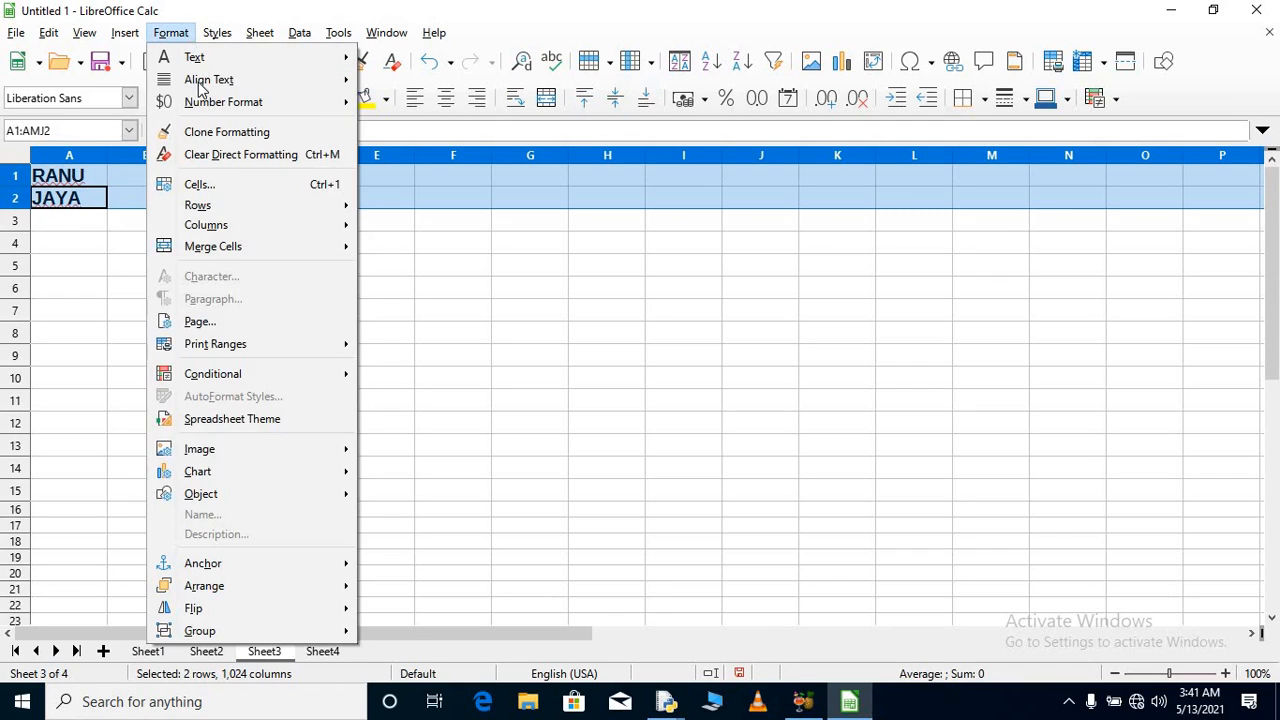
mouse_move(200, 86)
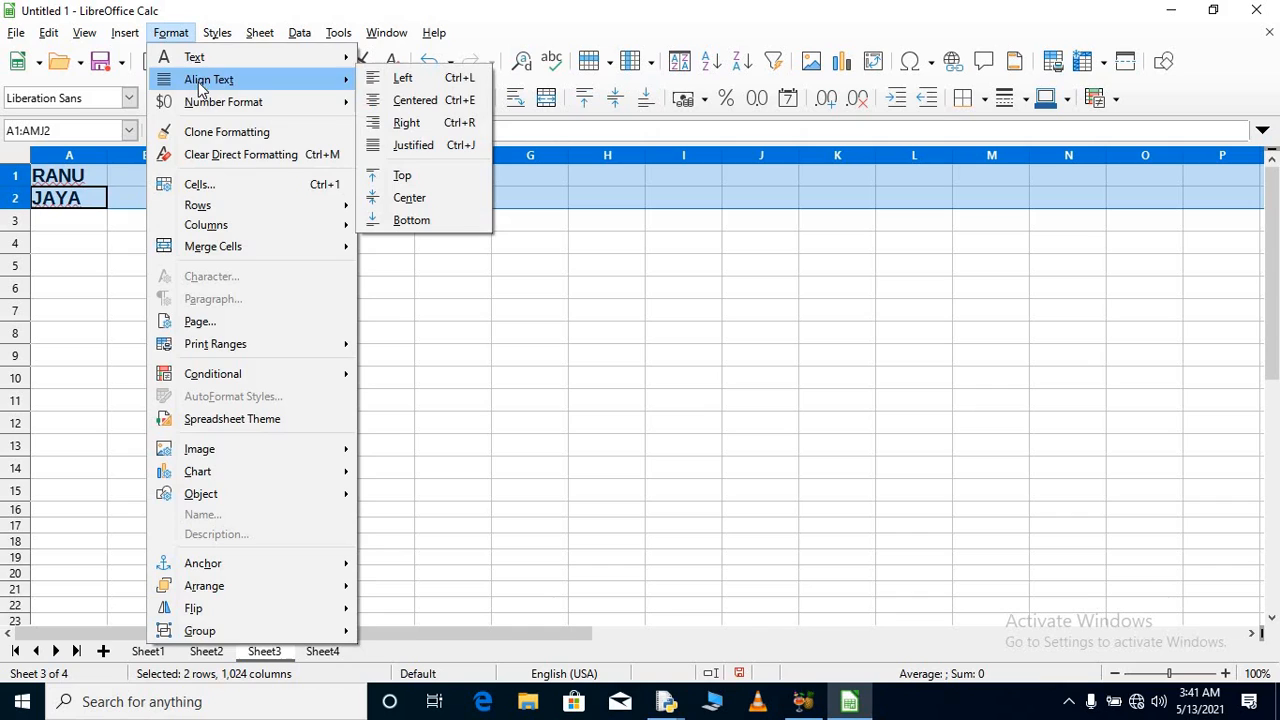
click(251, 184)
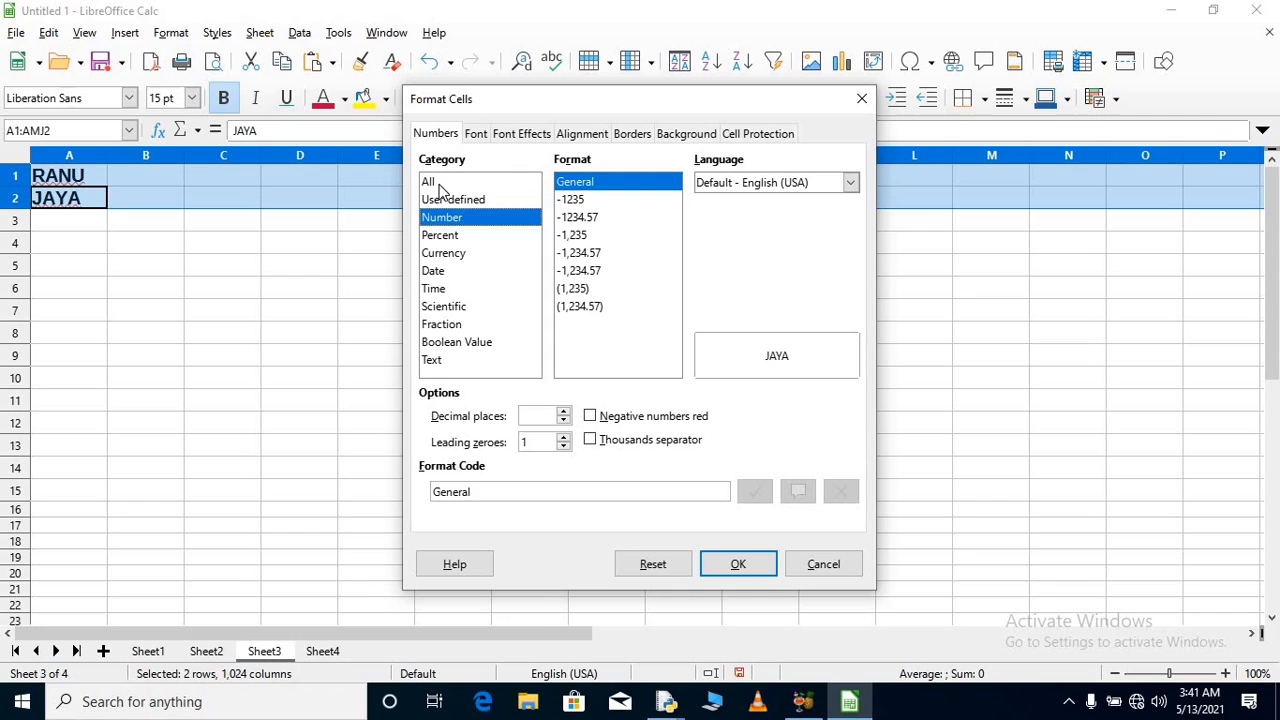
click(476, 136)
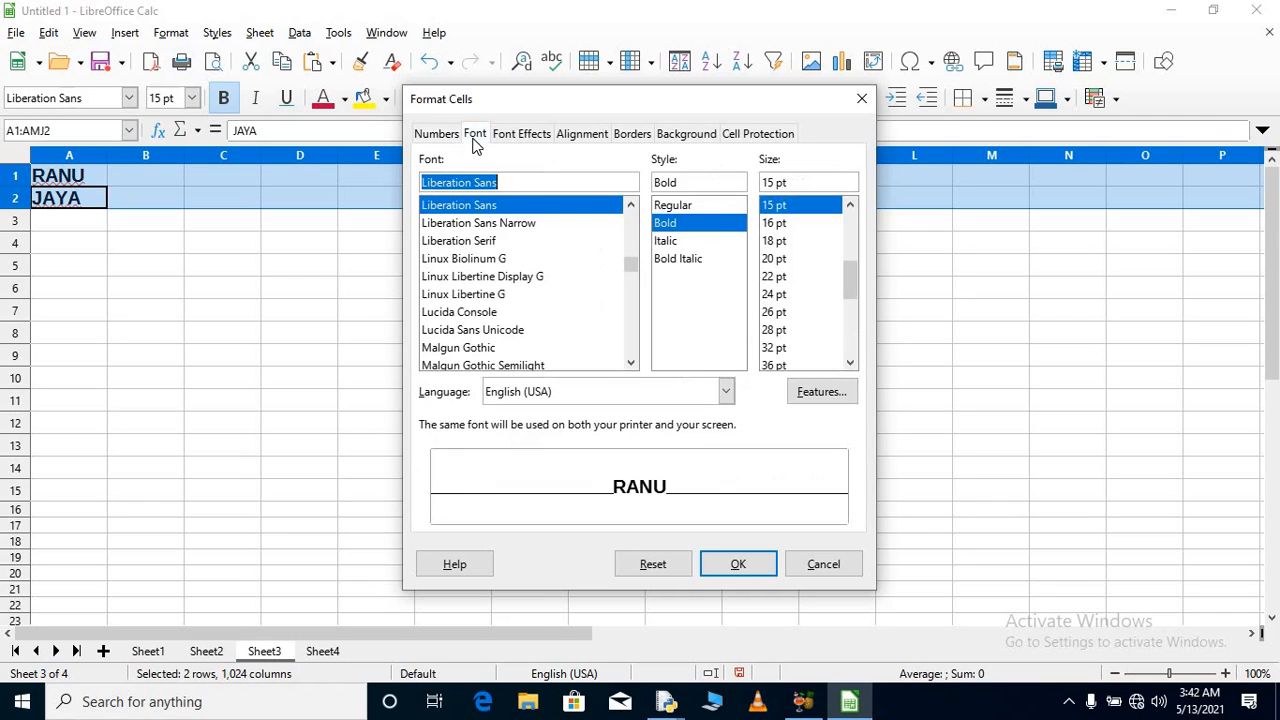
Step: Preview several fonts on the selected rows, from Liberation Sans Narrow through Lucida Console to Malgun Gothic Semilight
click(487, 224)
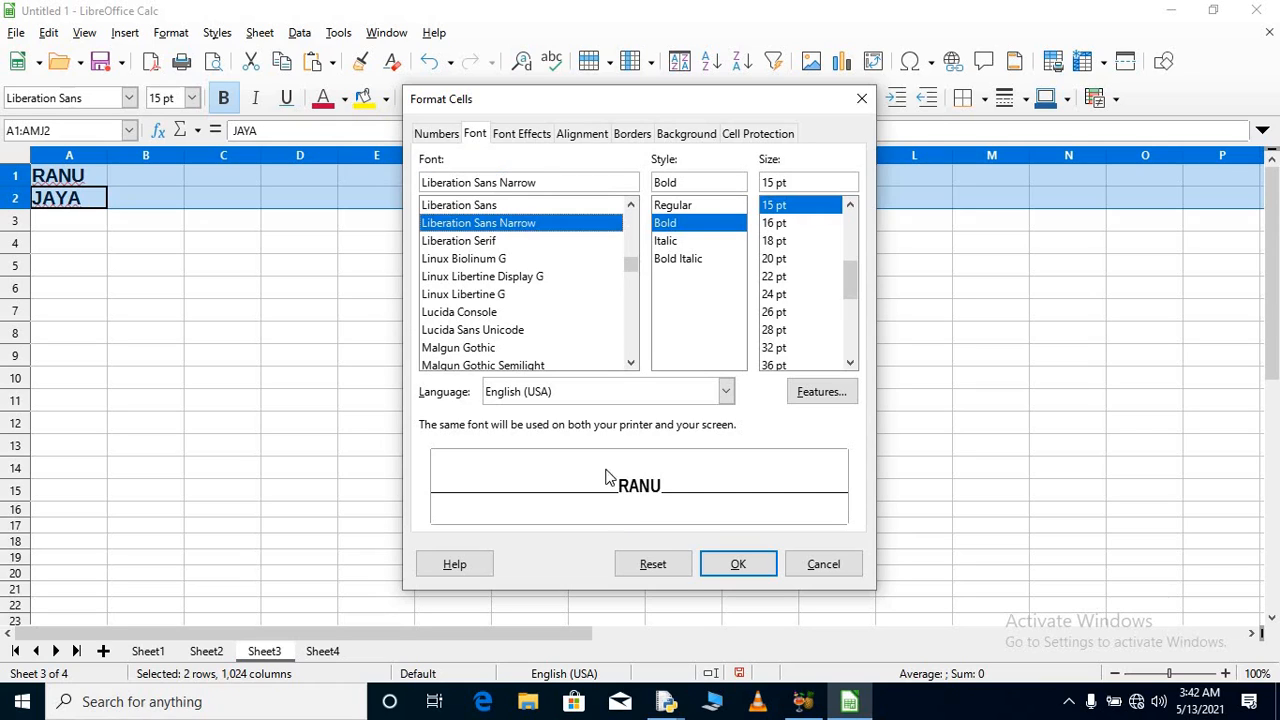
click(471, 248)
click(473, 278)
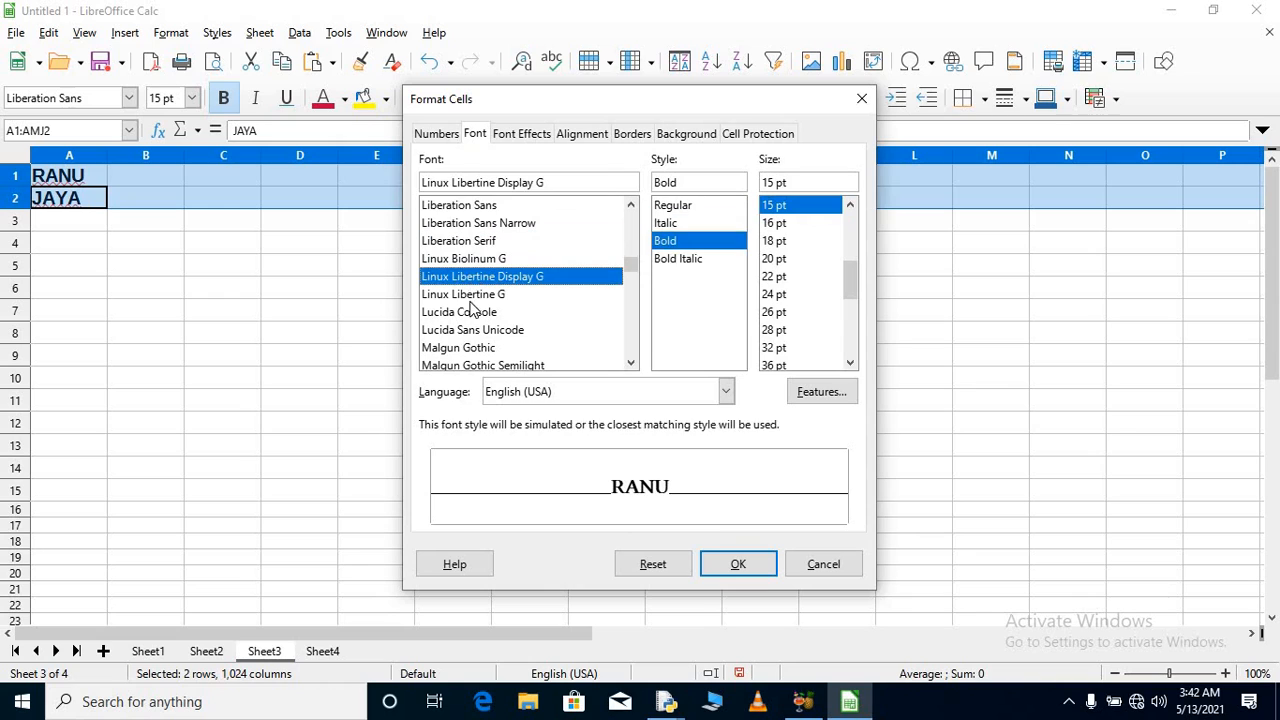
click(470, 294)
click(475, 313)
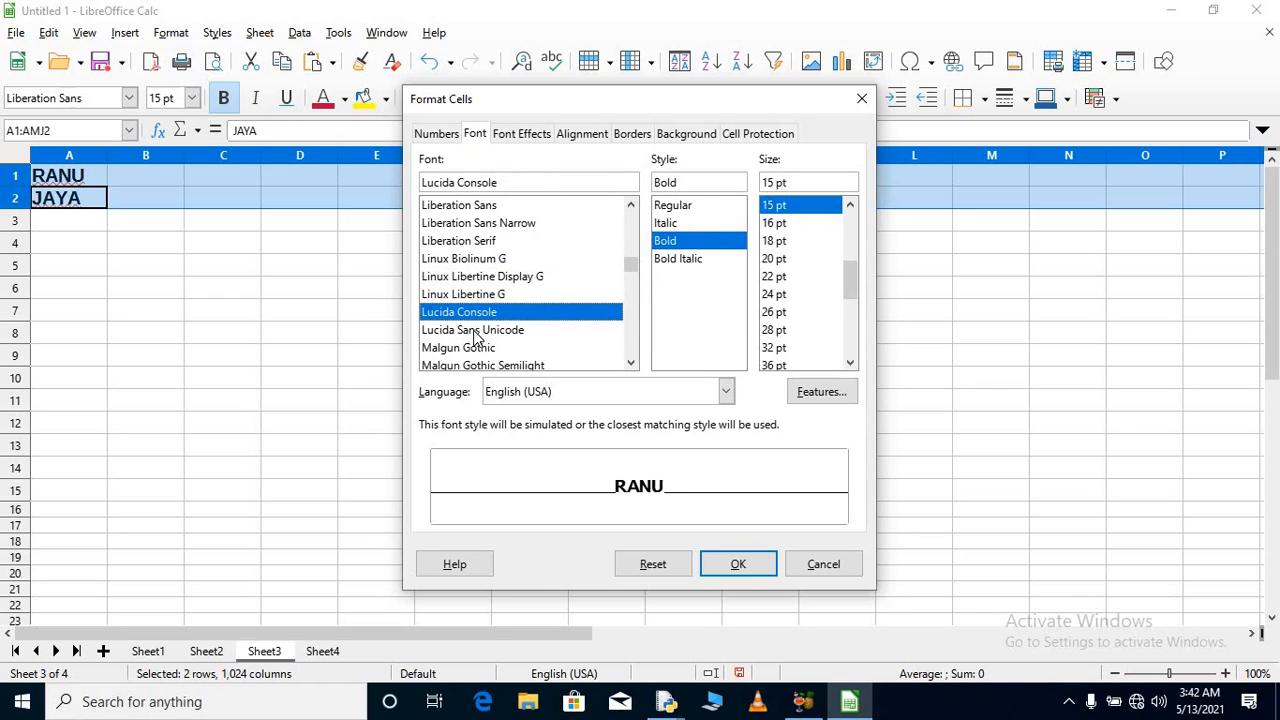
click(476, 331)
click(477, 347)
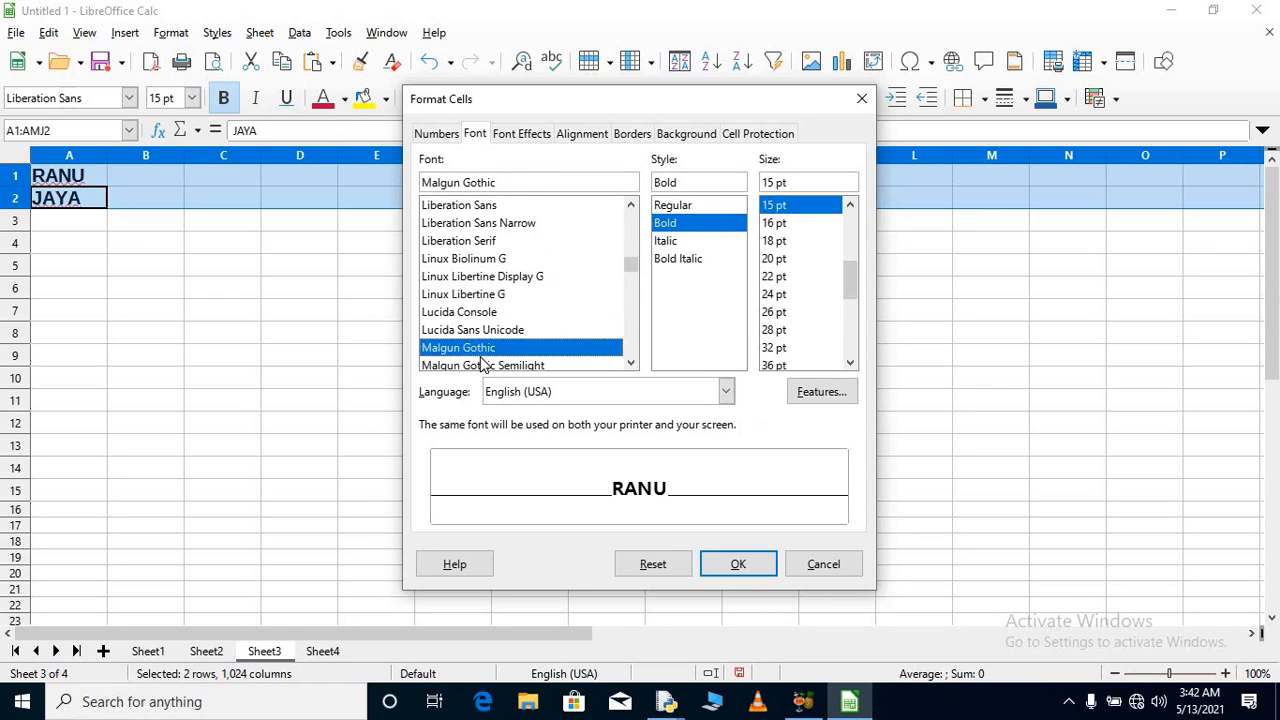
click(487, 366)
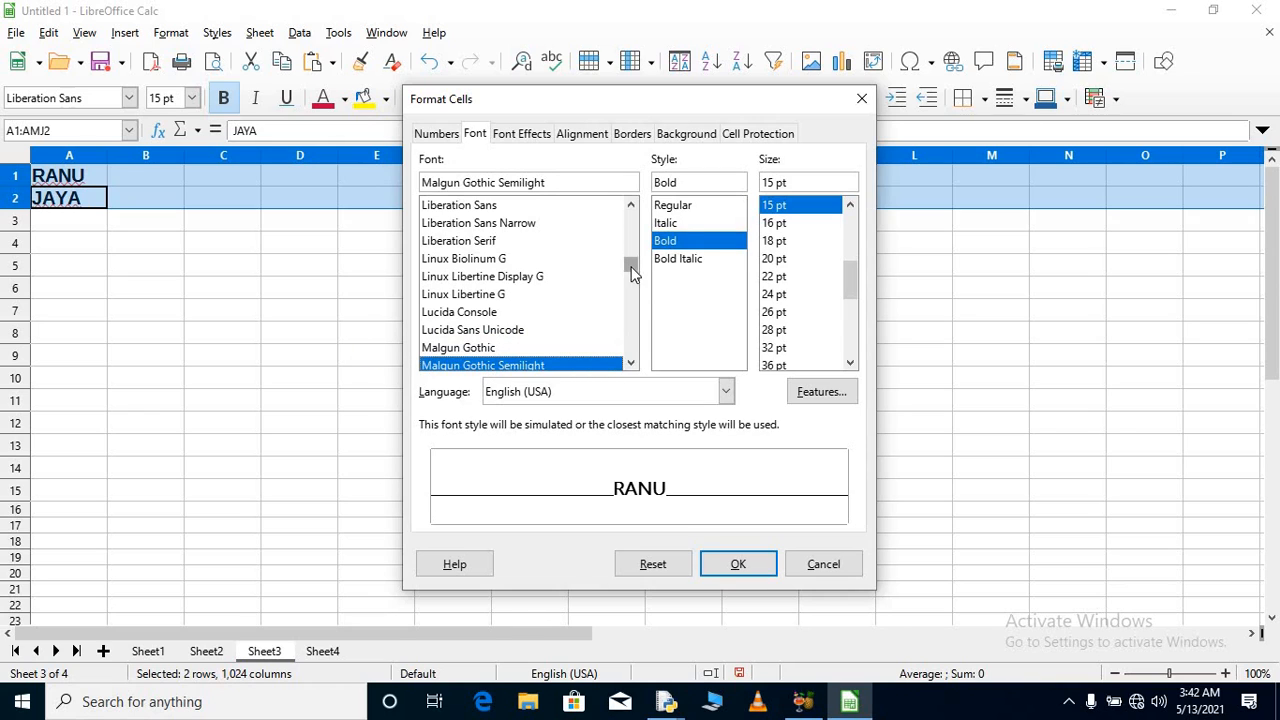
Step: Try Palatino Linotype and NSimSun, choose OpenSymbol as the font for rows 1 and 2, and browse the larger font sizes
scroll(634, 300, down, 10)
click(497, 298)
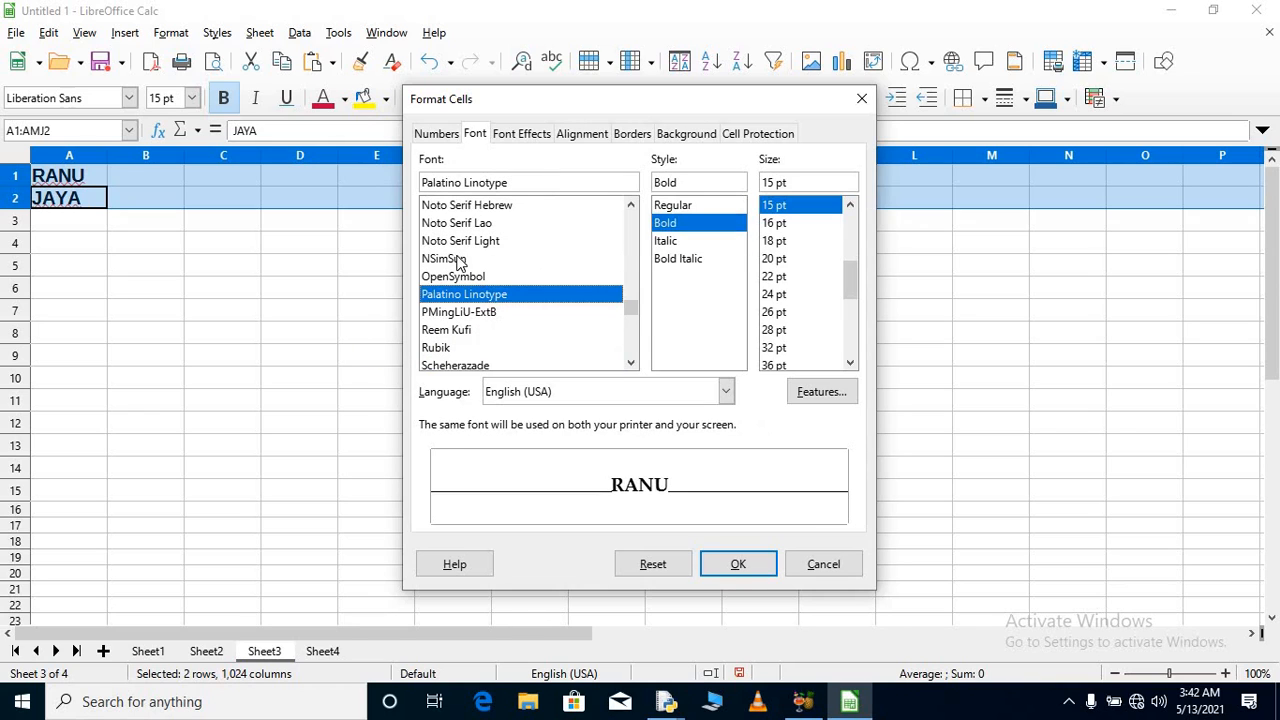
click(465, 260)
click(461, 279)
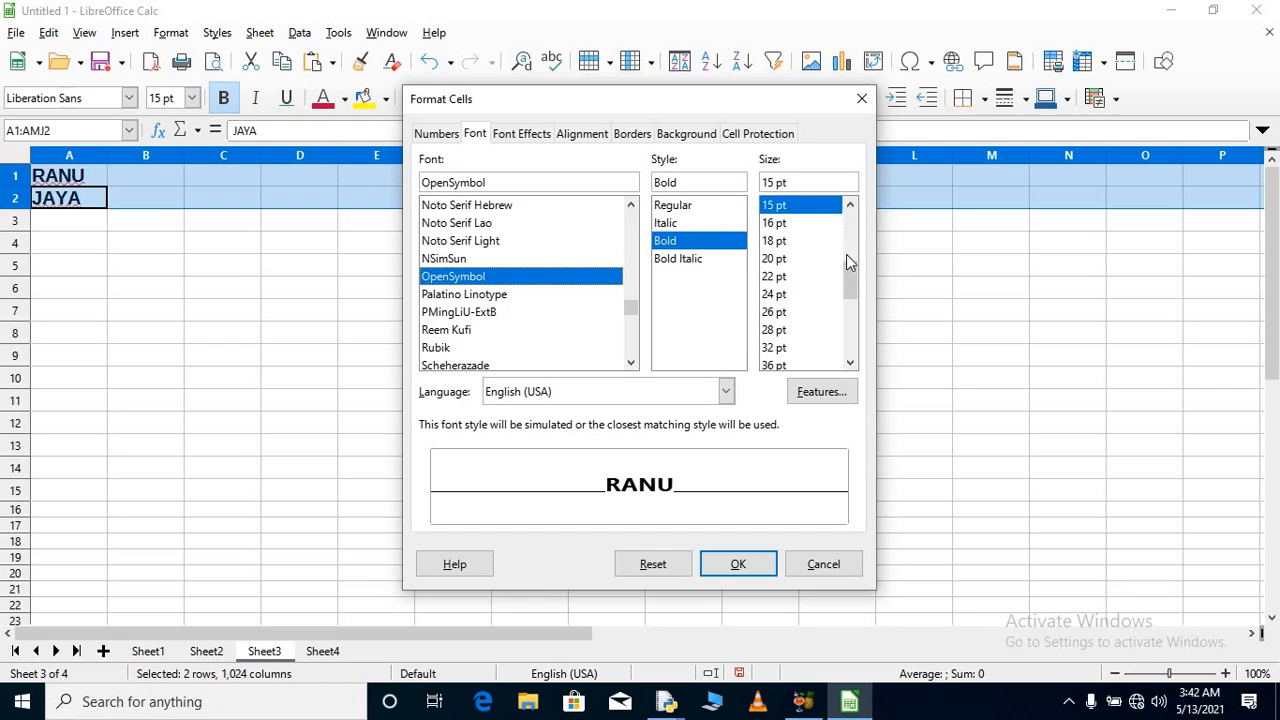
drag(845, 280, 851, 320)
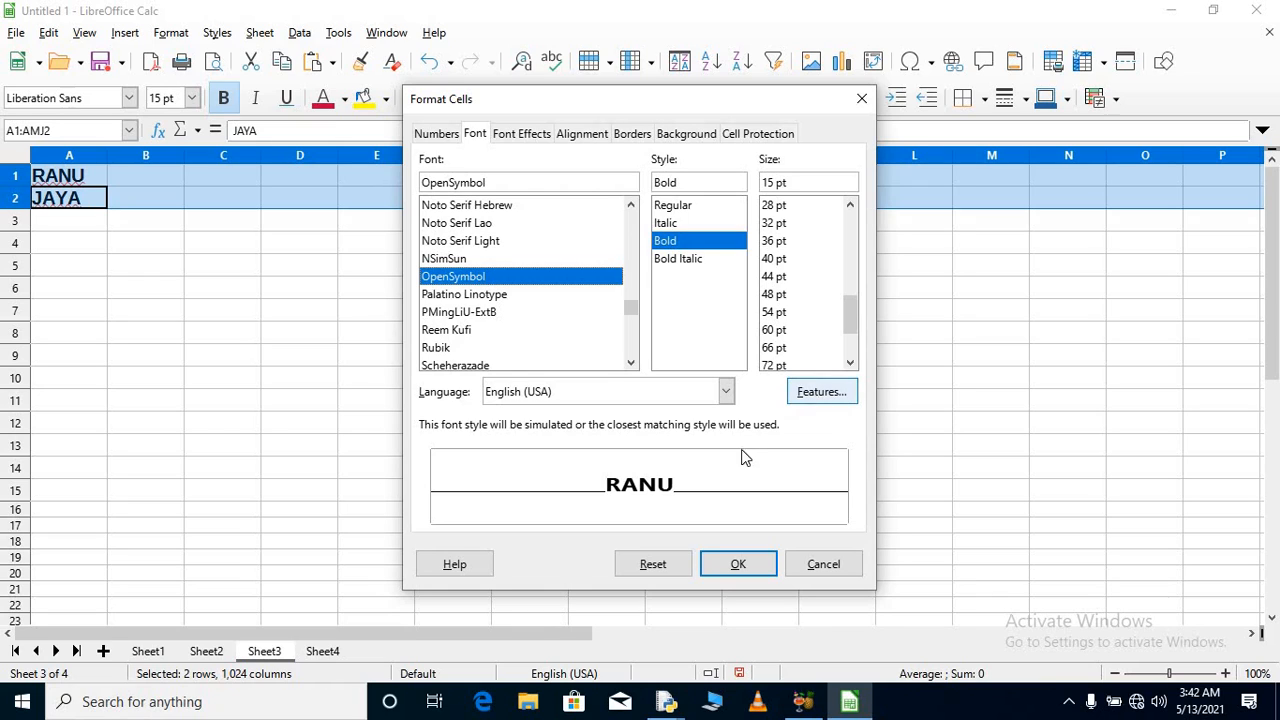
Step: Set the font color of rows 1 and 2 to Red with 2% transparency, look through the overlining styles, and apply the formatting
click(520, 140)
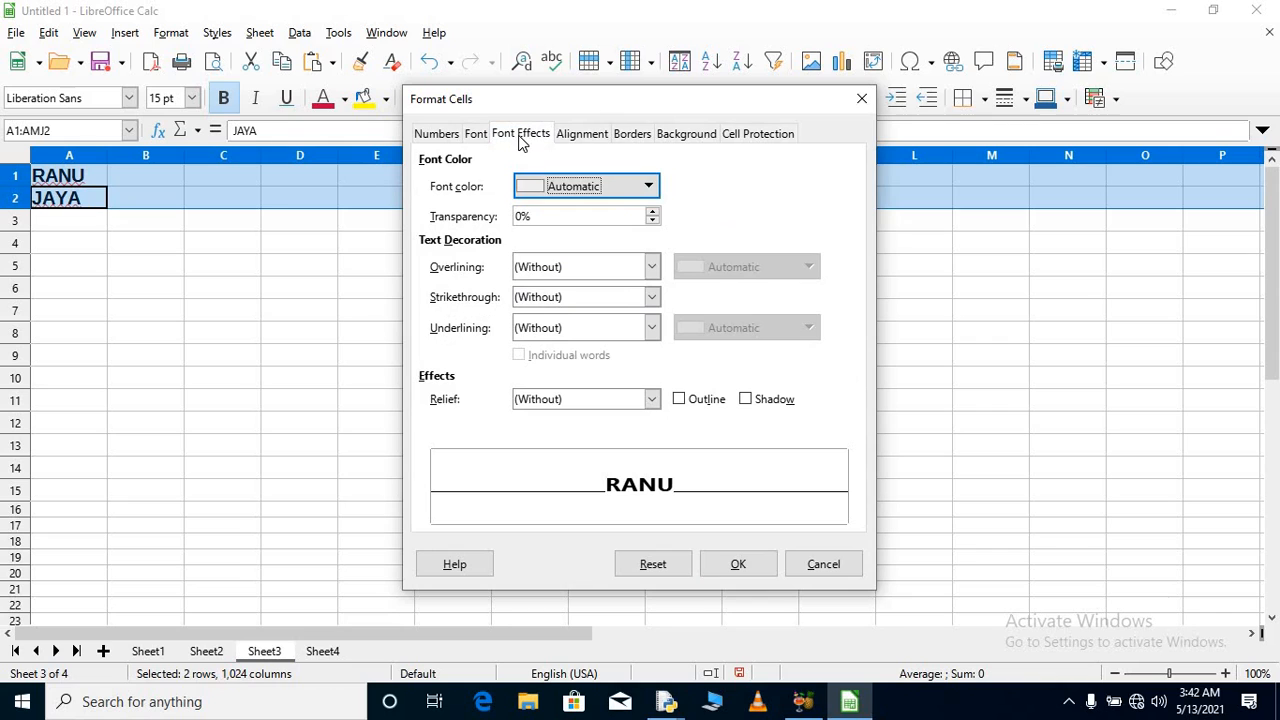
click(649, 187)
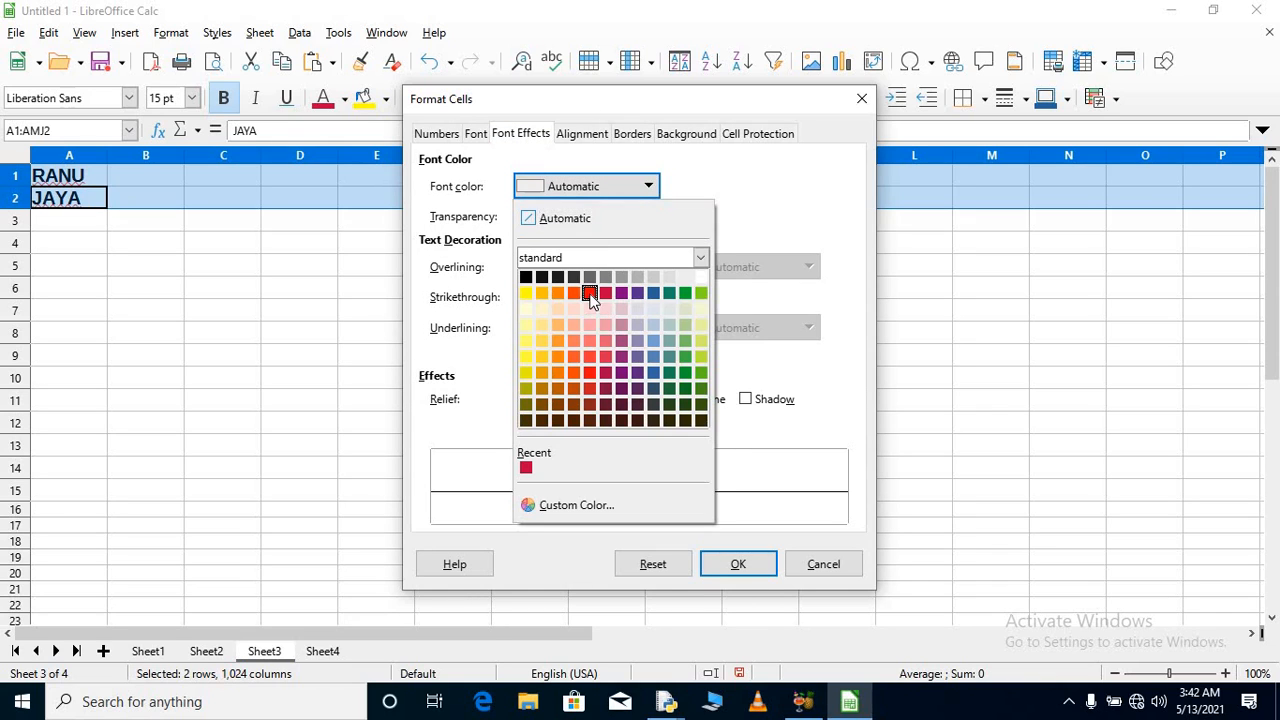
click(590, 293)
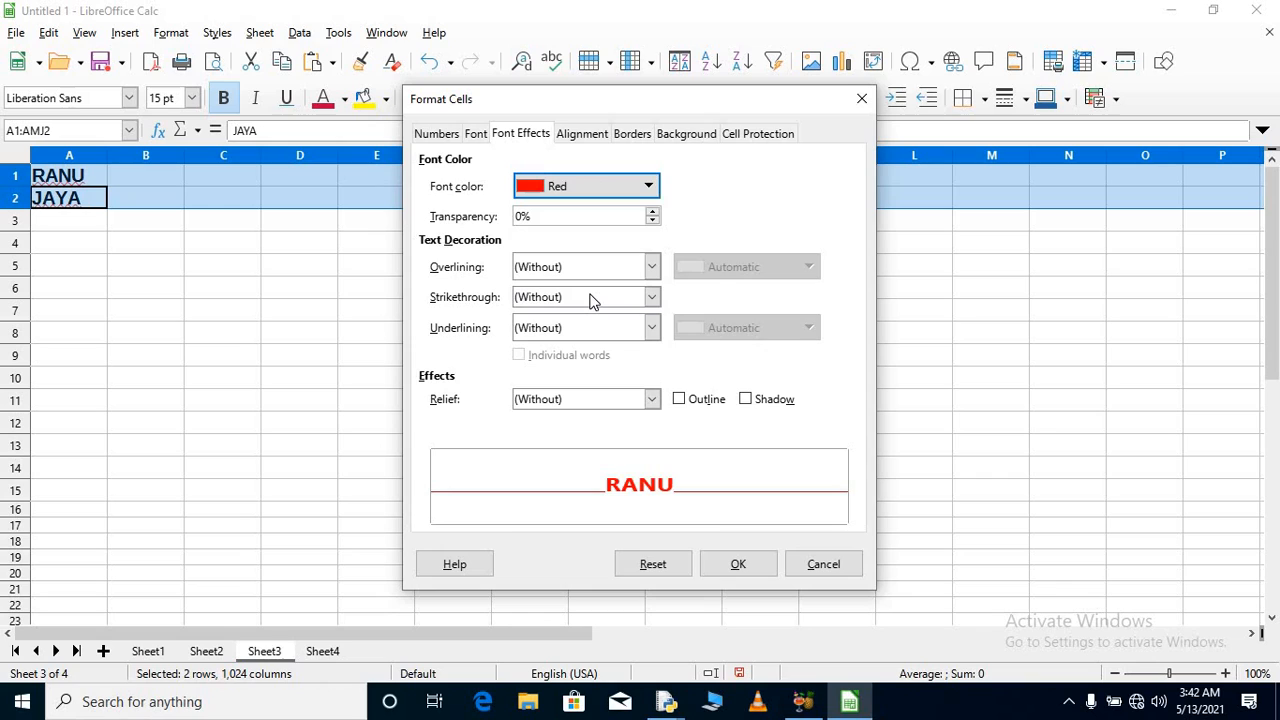
click(652, 214)
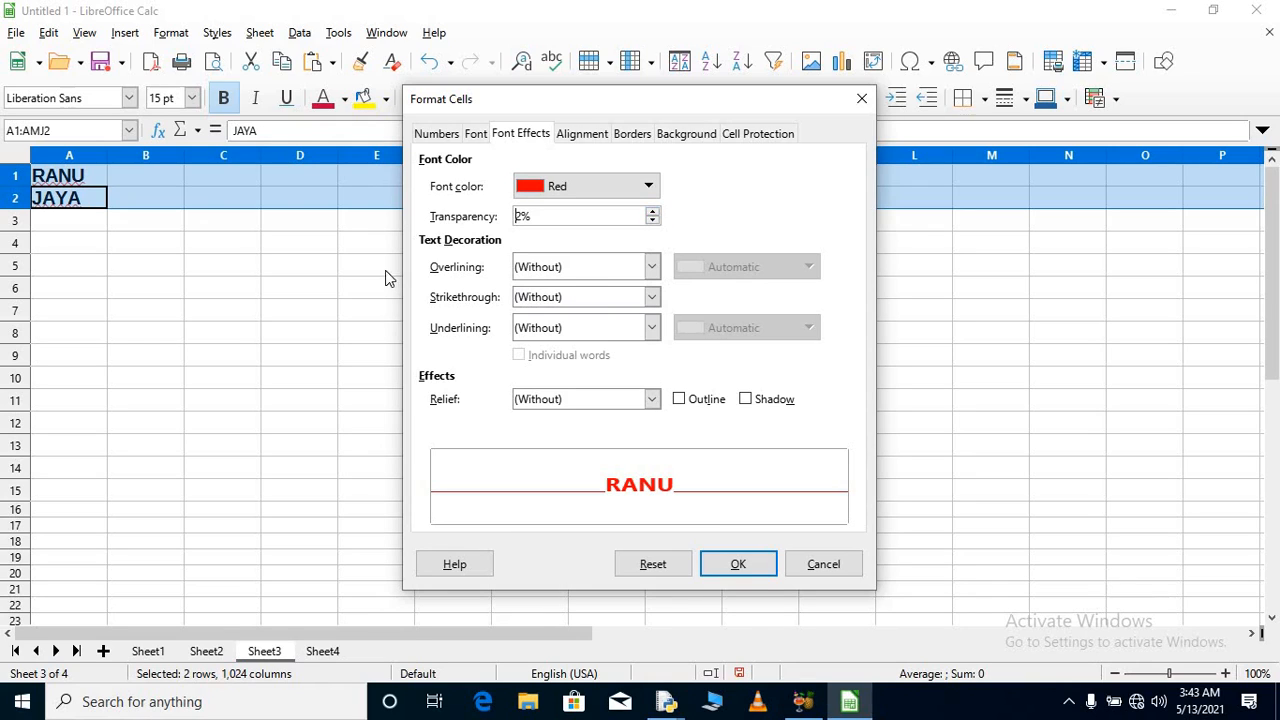
click(652, 272)
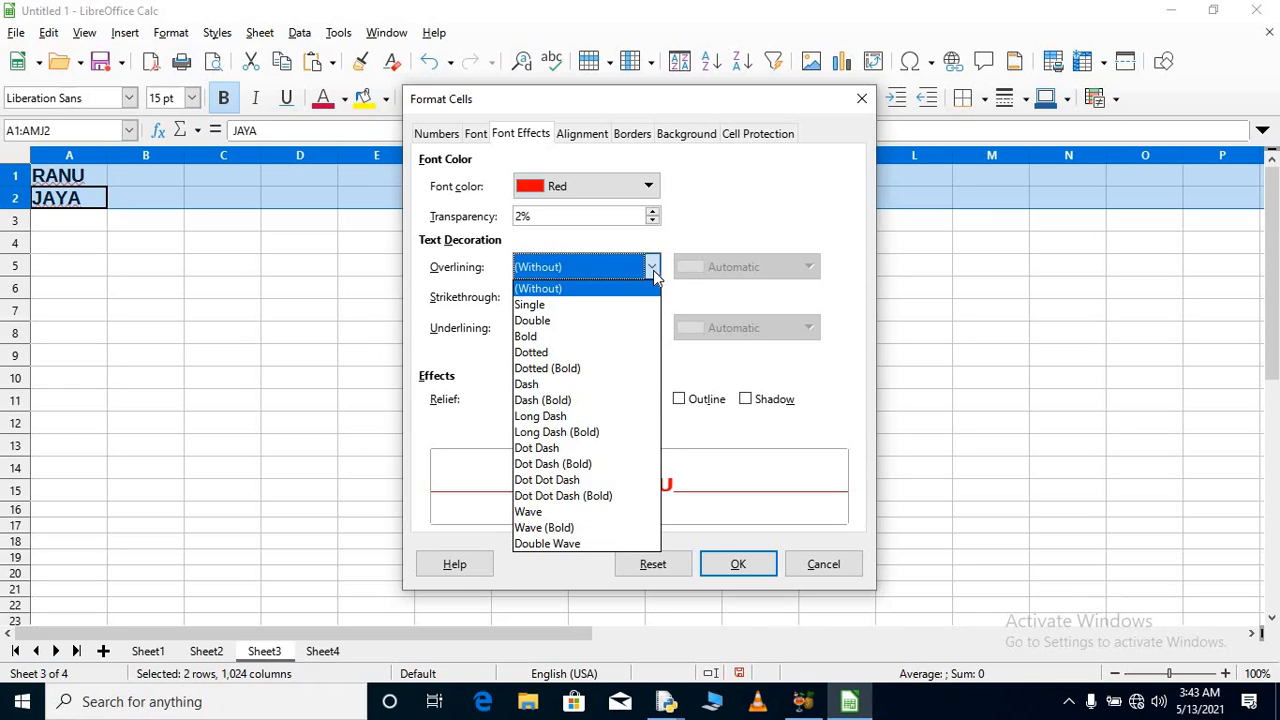
click(705, 240)
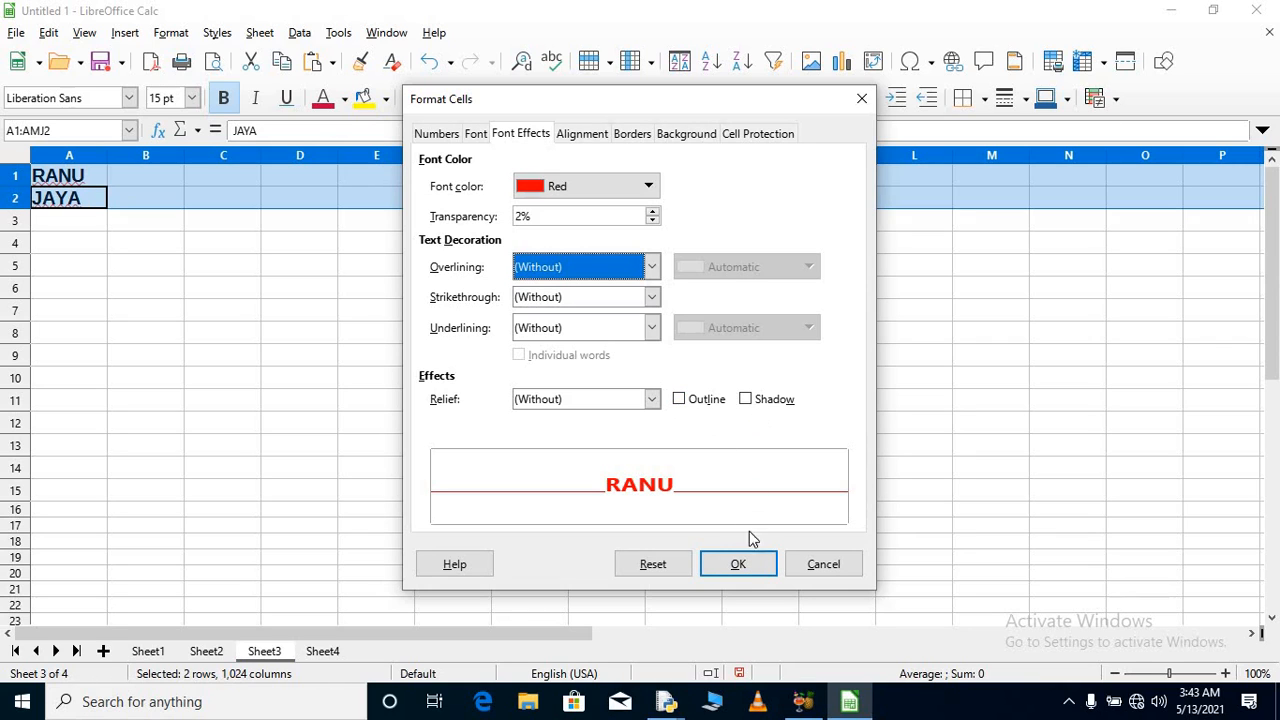
click(738, 566)
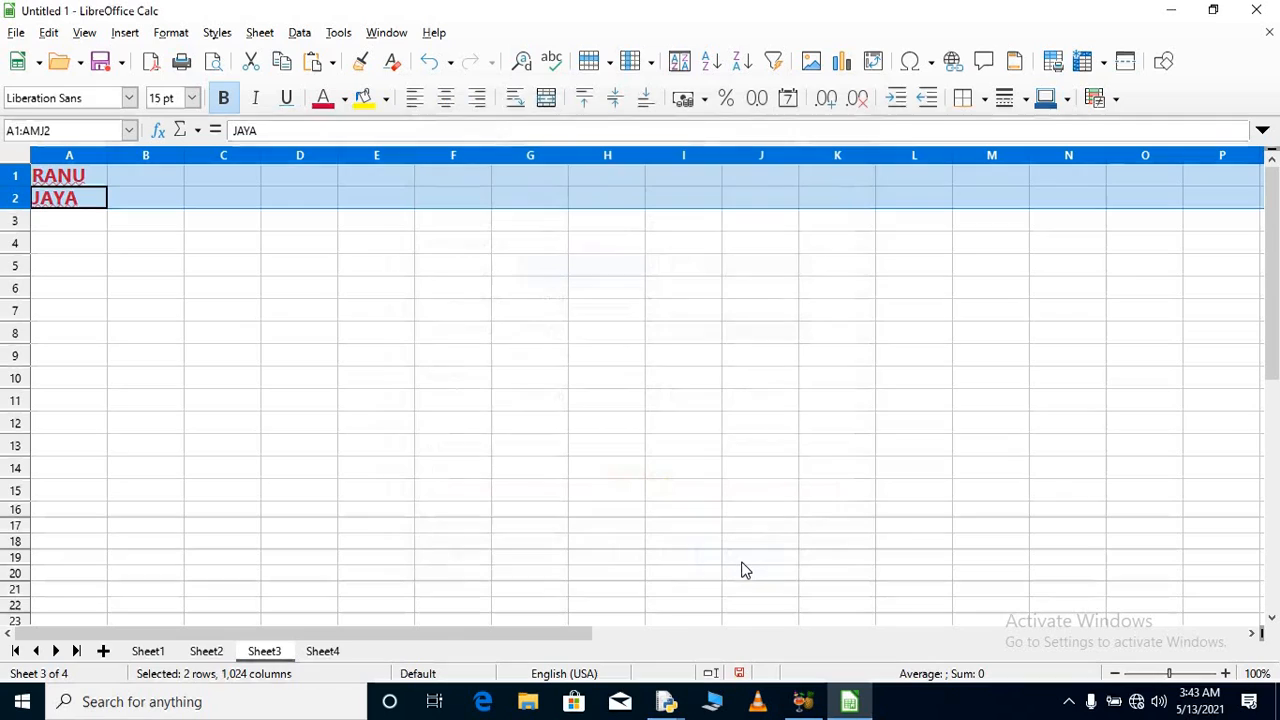
click(210, 340)
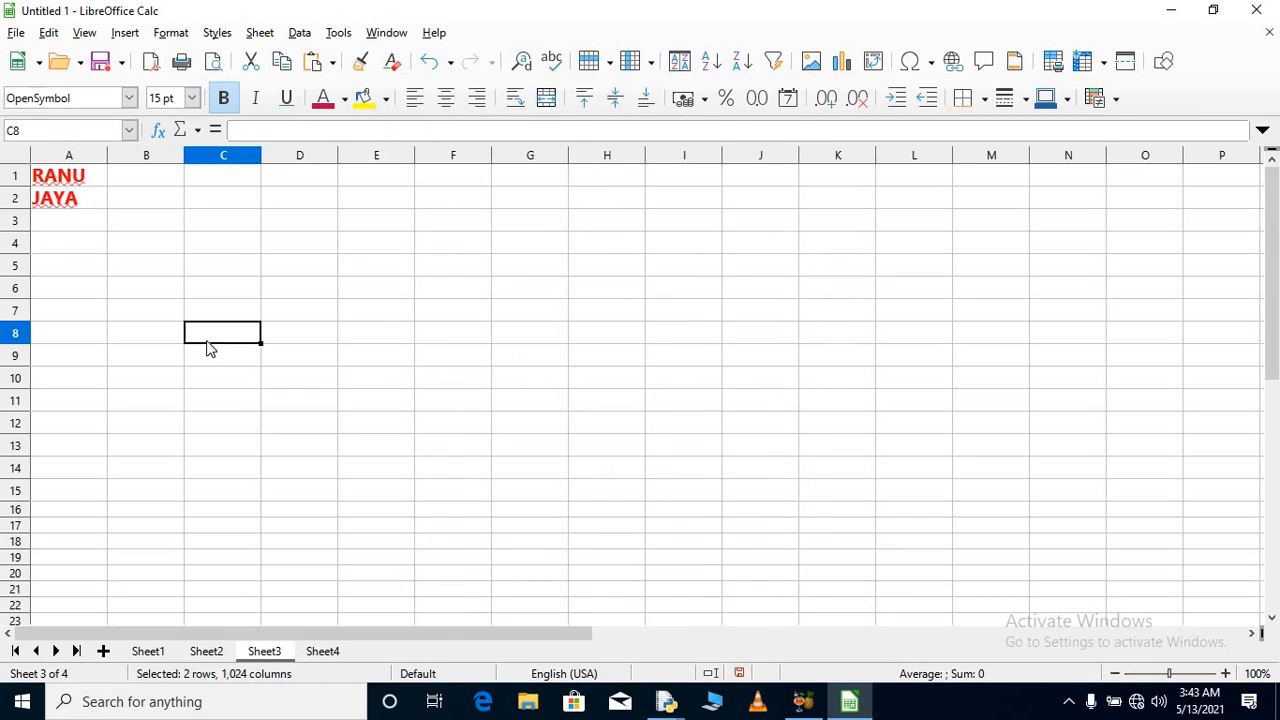
Step: Set the horizontal text alignment of cell A2 to Filled in the Format Cells dialog and apply it
click(65, 178)
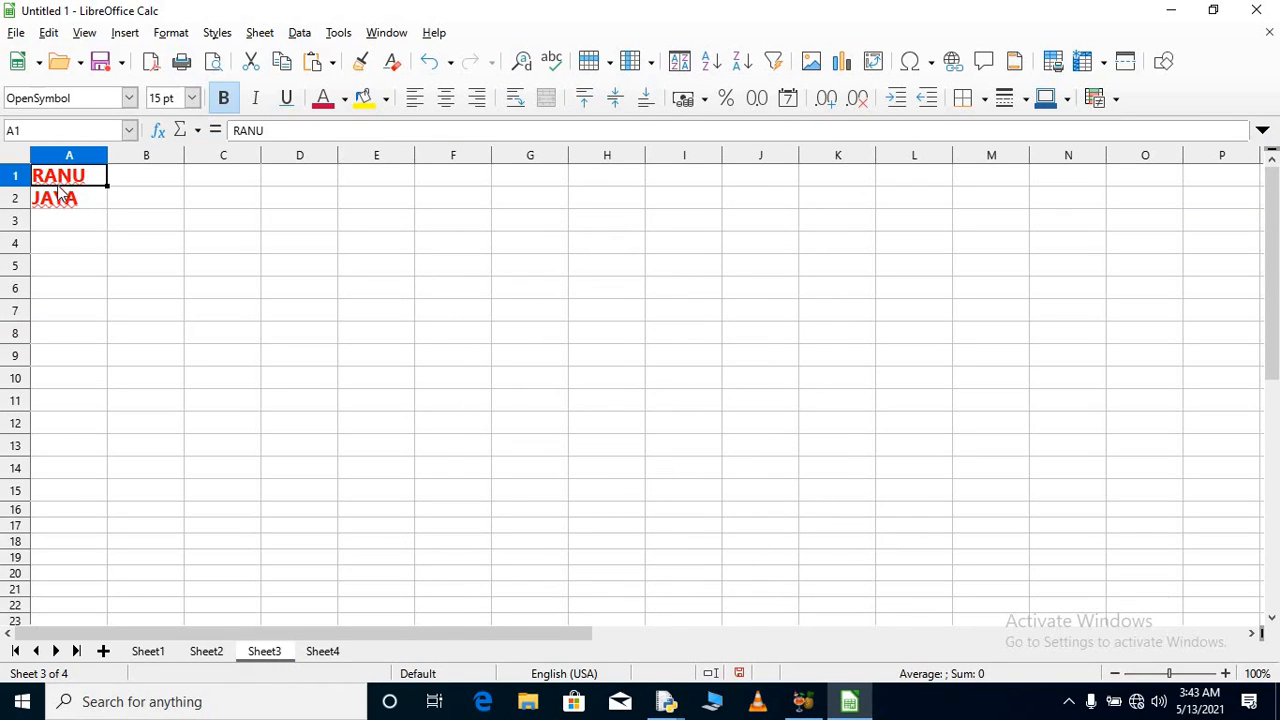
click(58, 197)
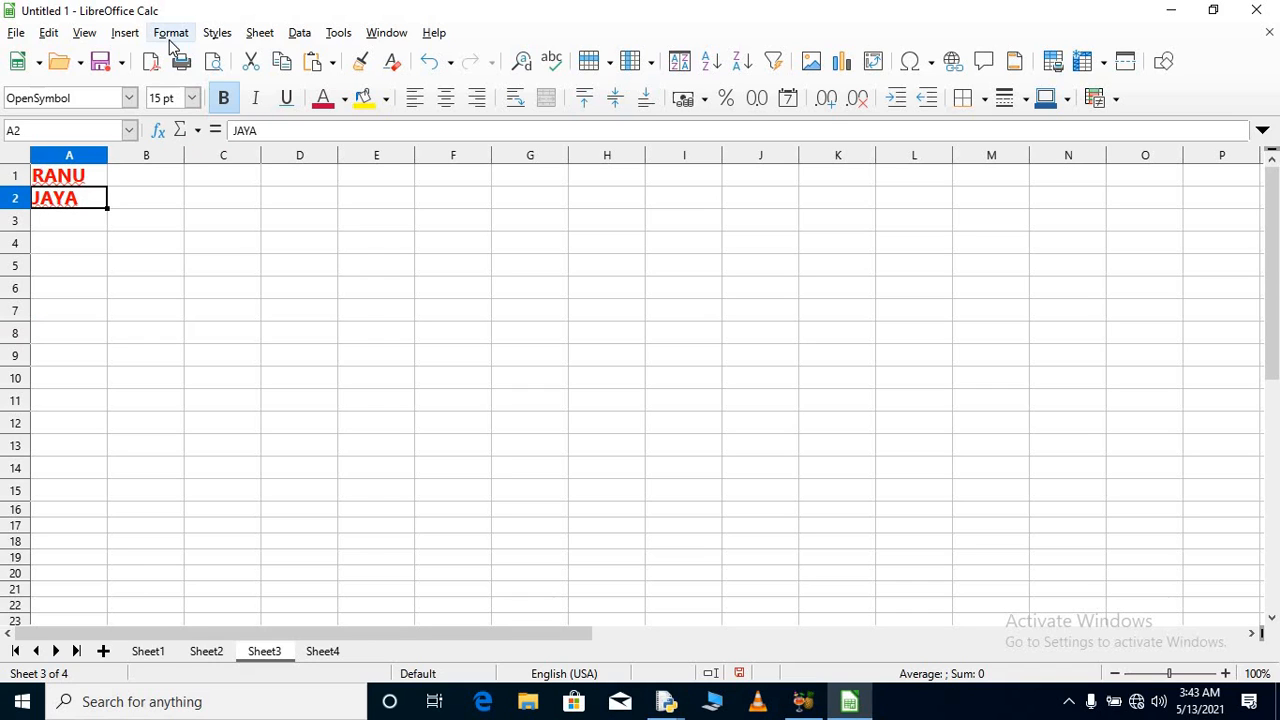
click(171, 34)
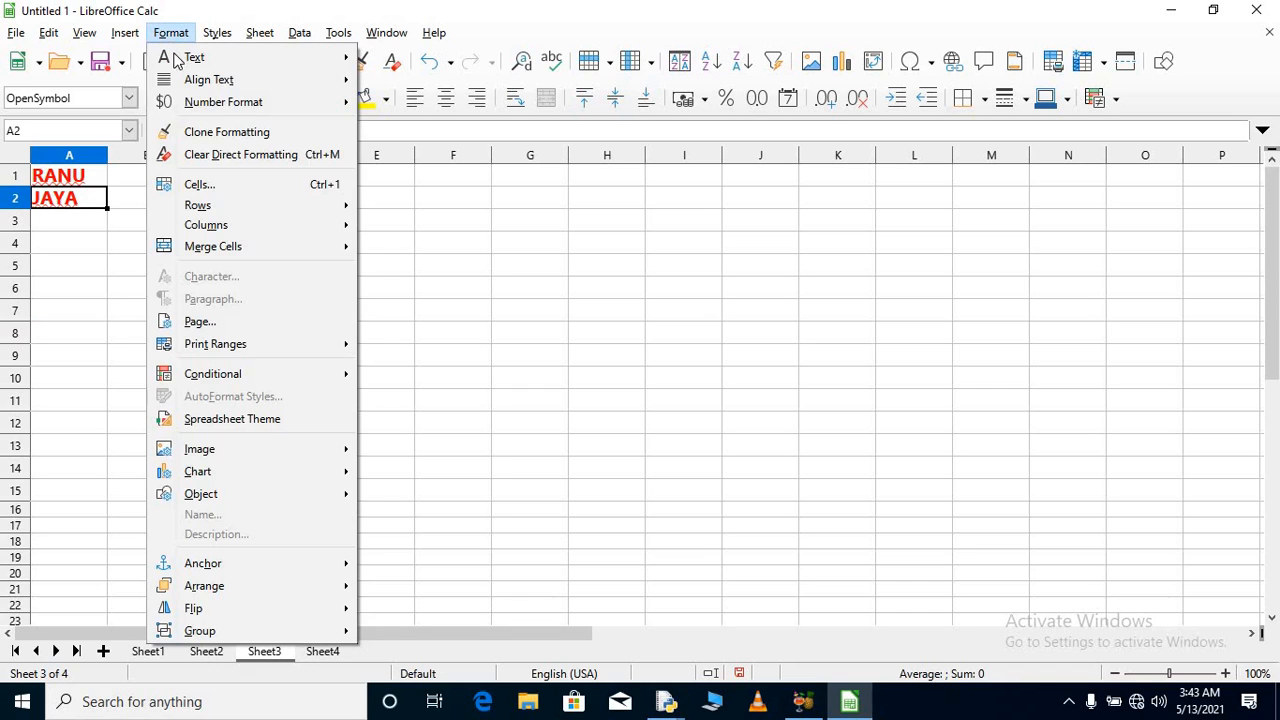
click(215, 188)
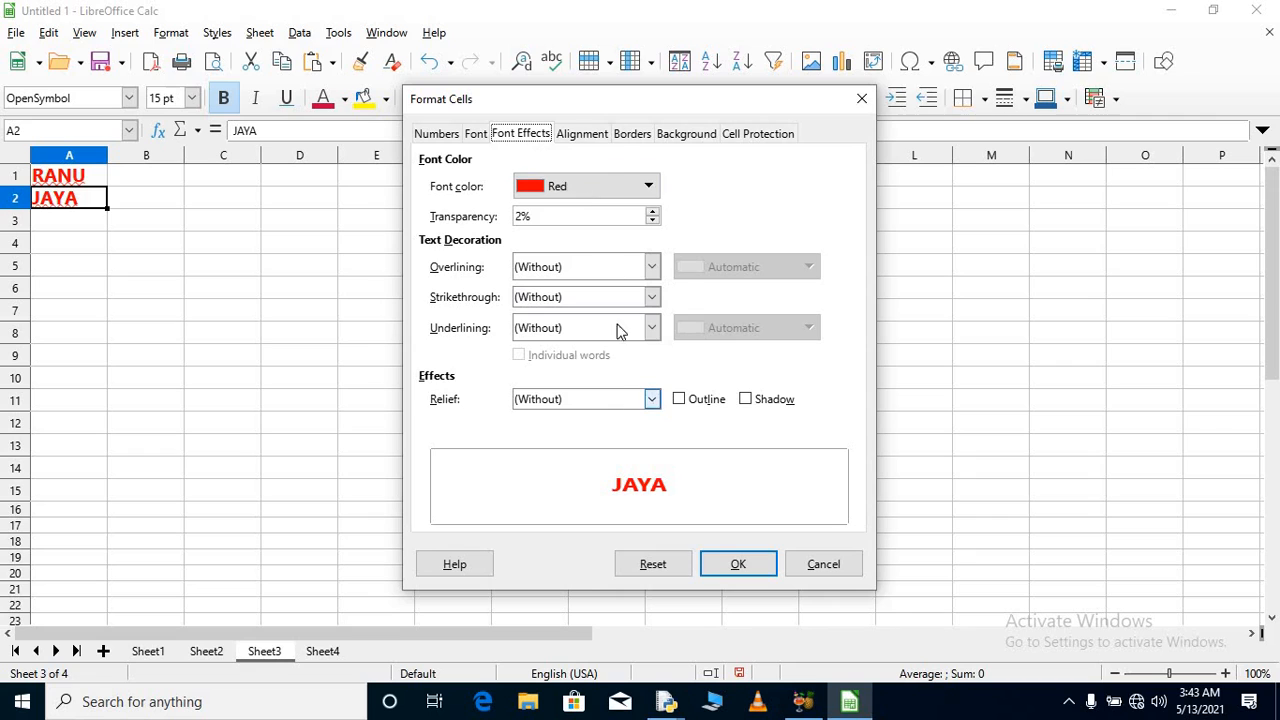
click(595, 137)
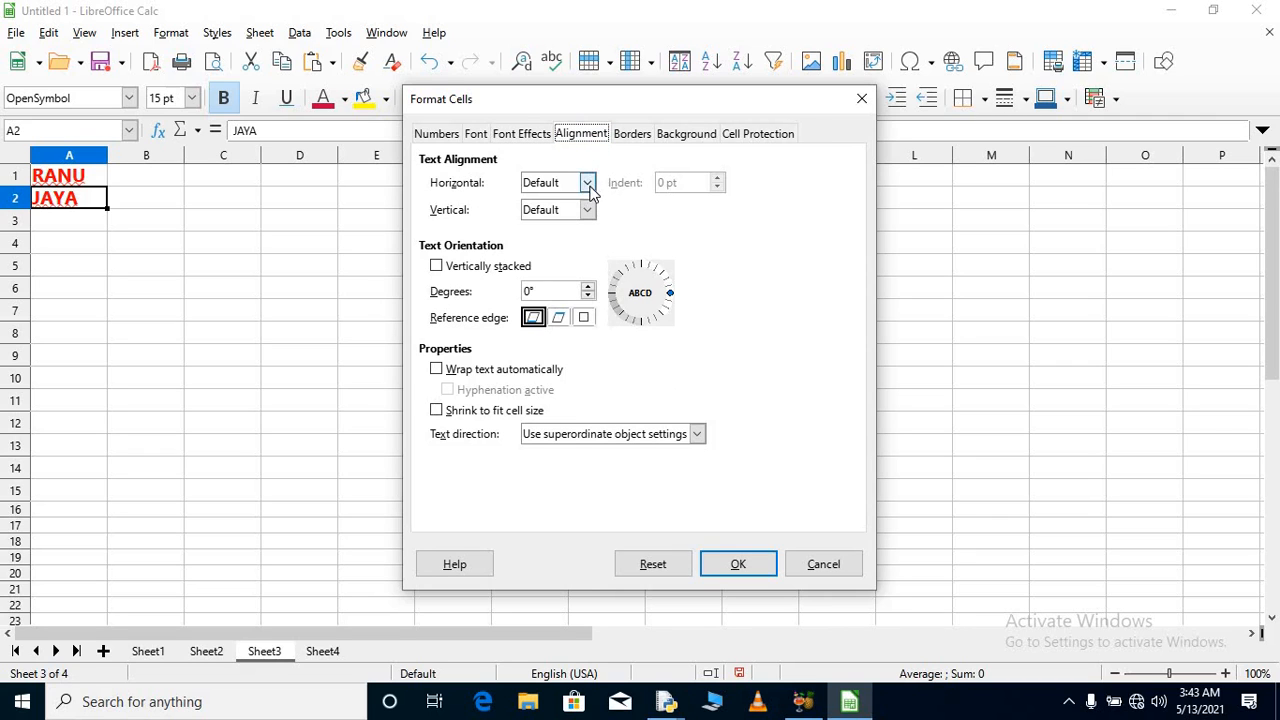
click(587, 182)
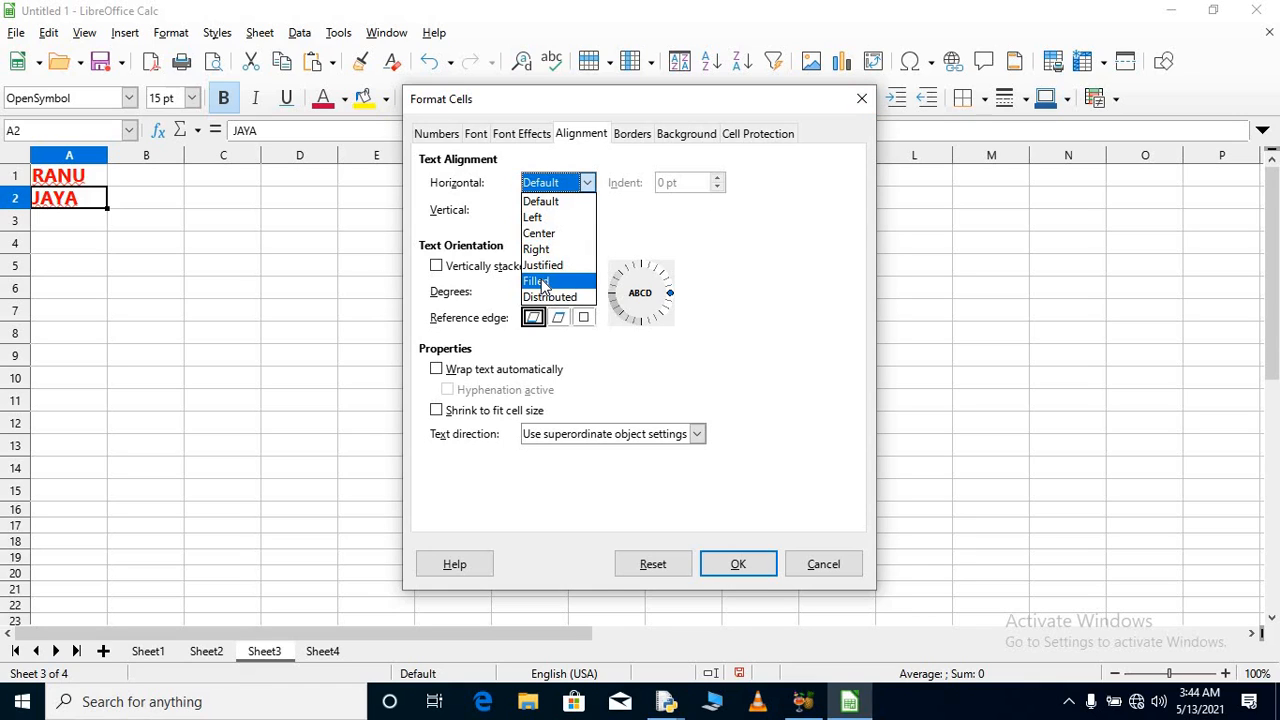
click(293, 174)
click(589, 185)
click(563, 284)
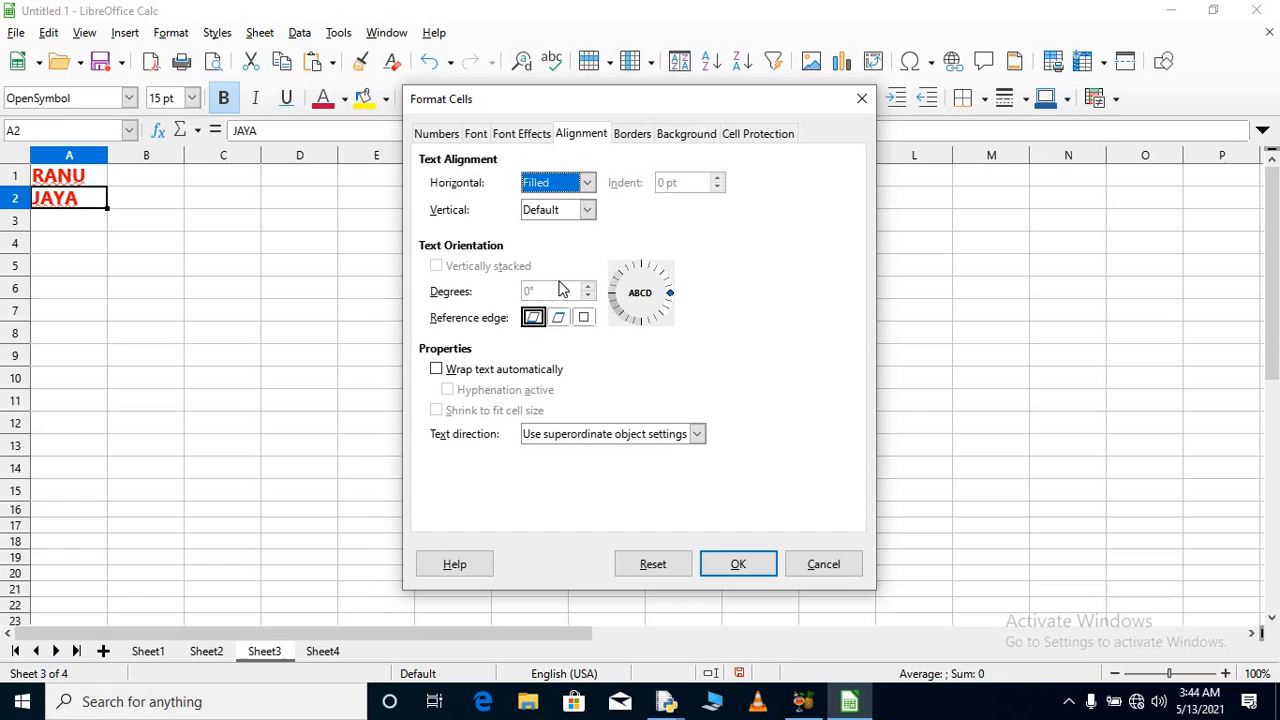
click(736, 564)
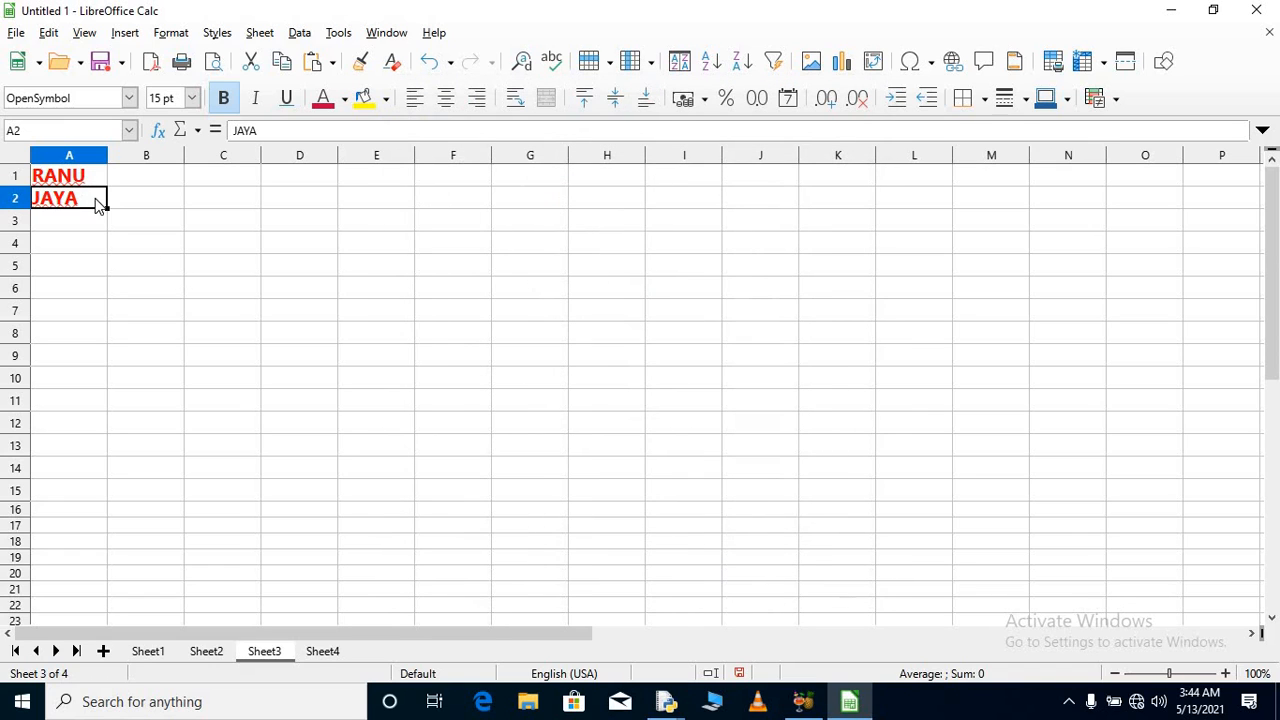
Step: Enter Q in cell B2
click(146, 205)
text(Q)
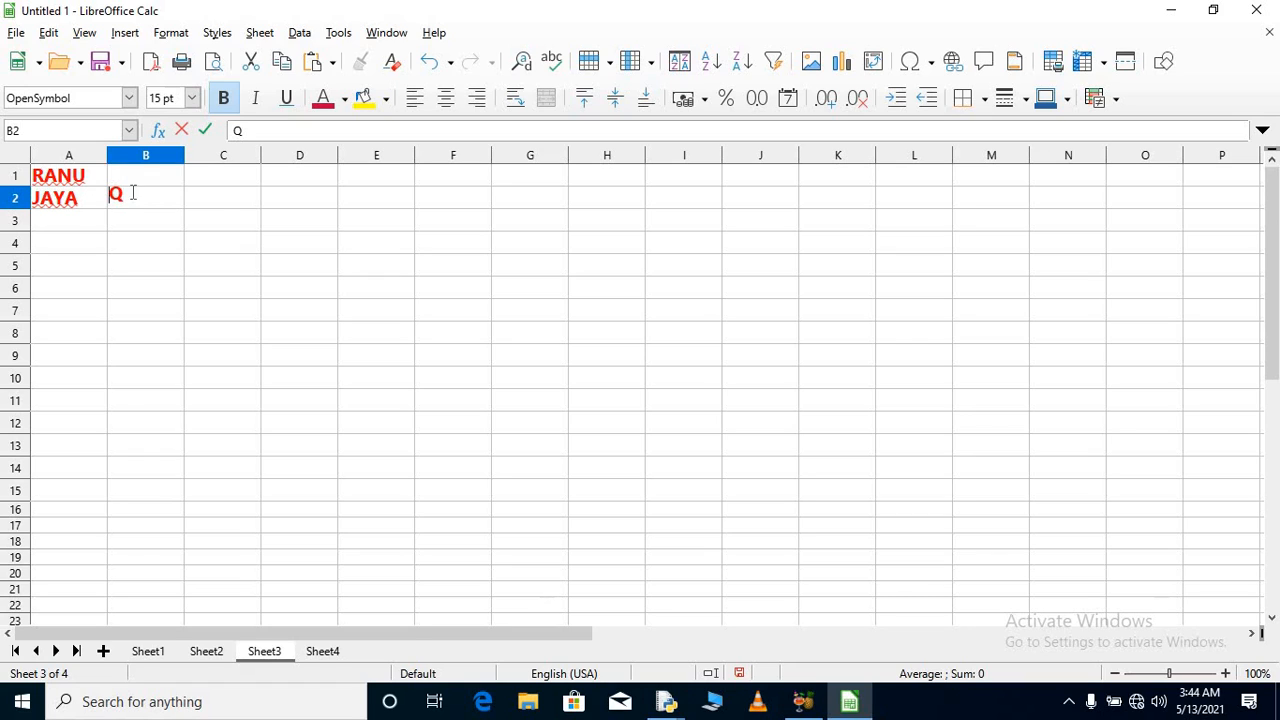
click(223, 217)
Step: Set the horizontal text alignment of cell B2 to Filled in the Format Cells dialog and apply it
click(183, 206)
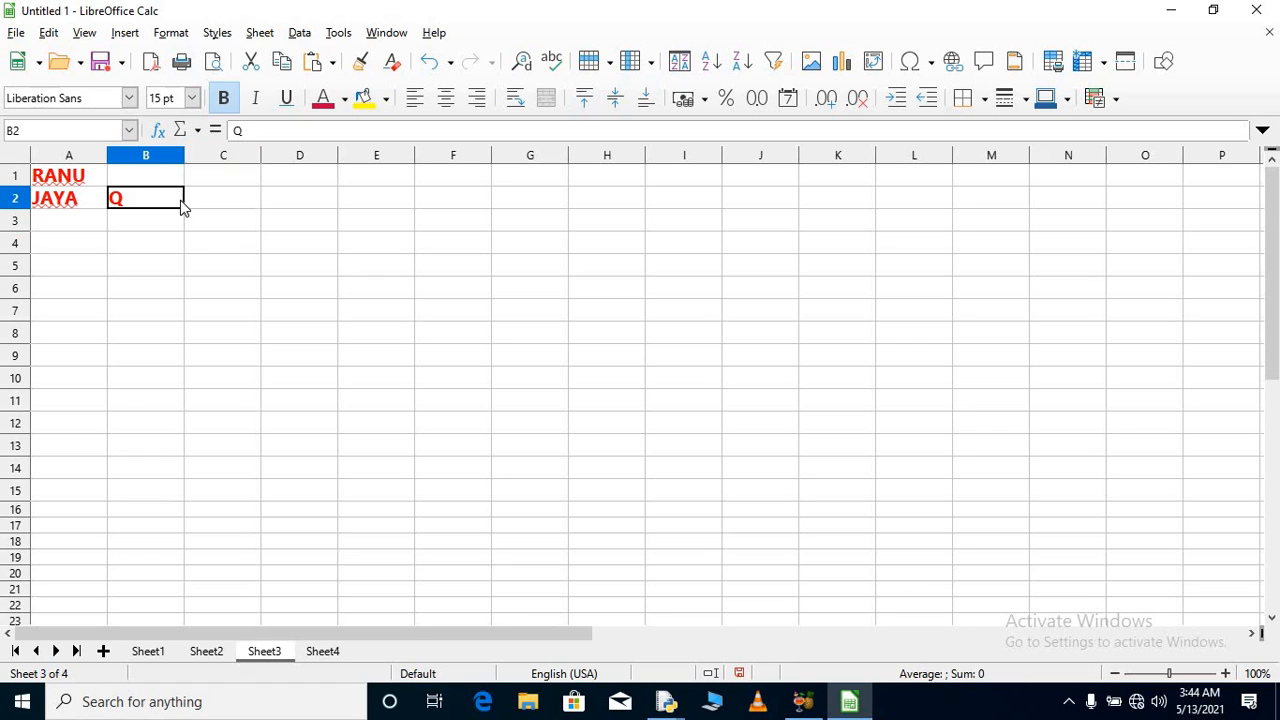
click(181, 61)
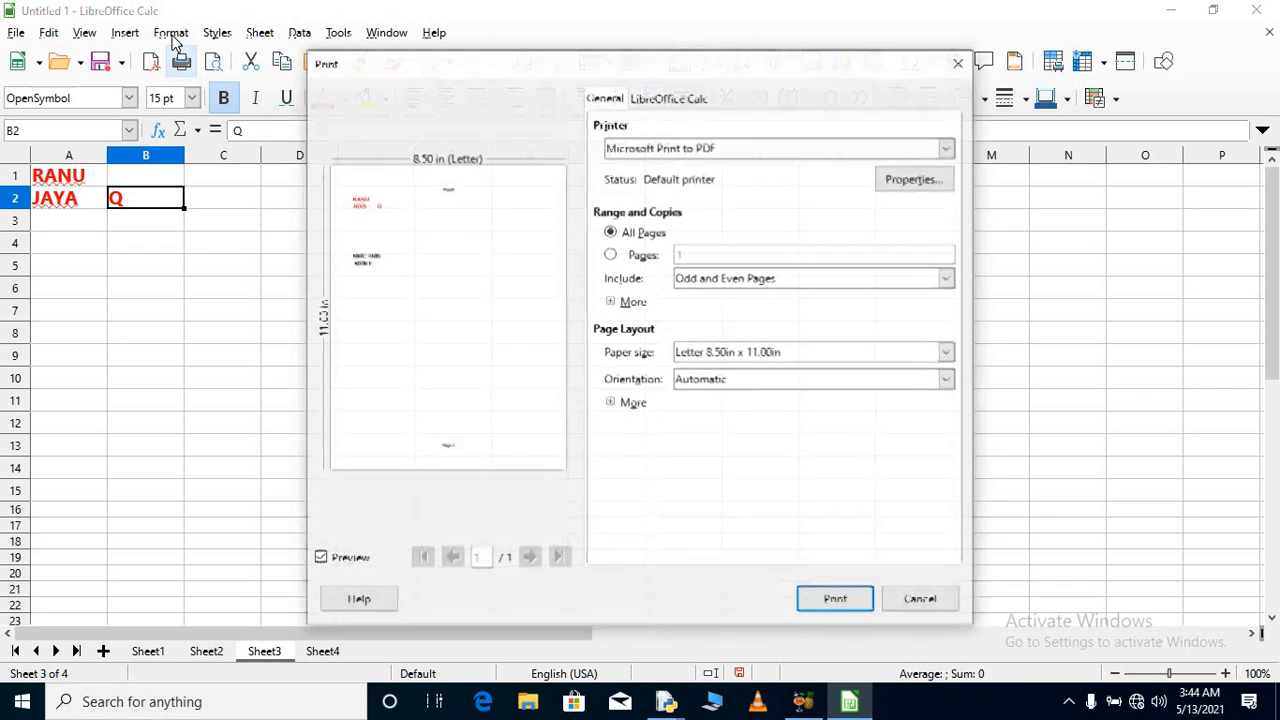
click(958, 66)
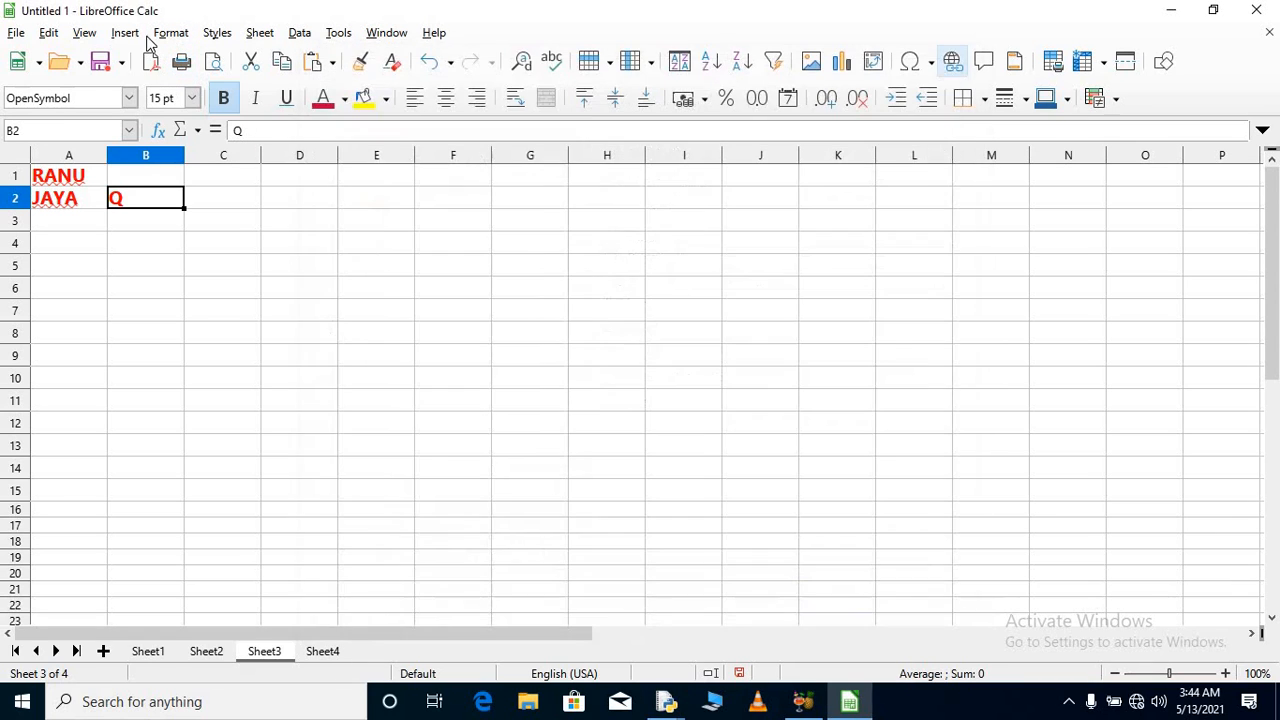
click(174, 36)
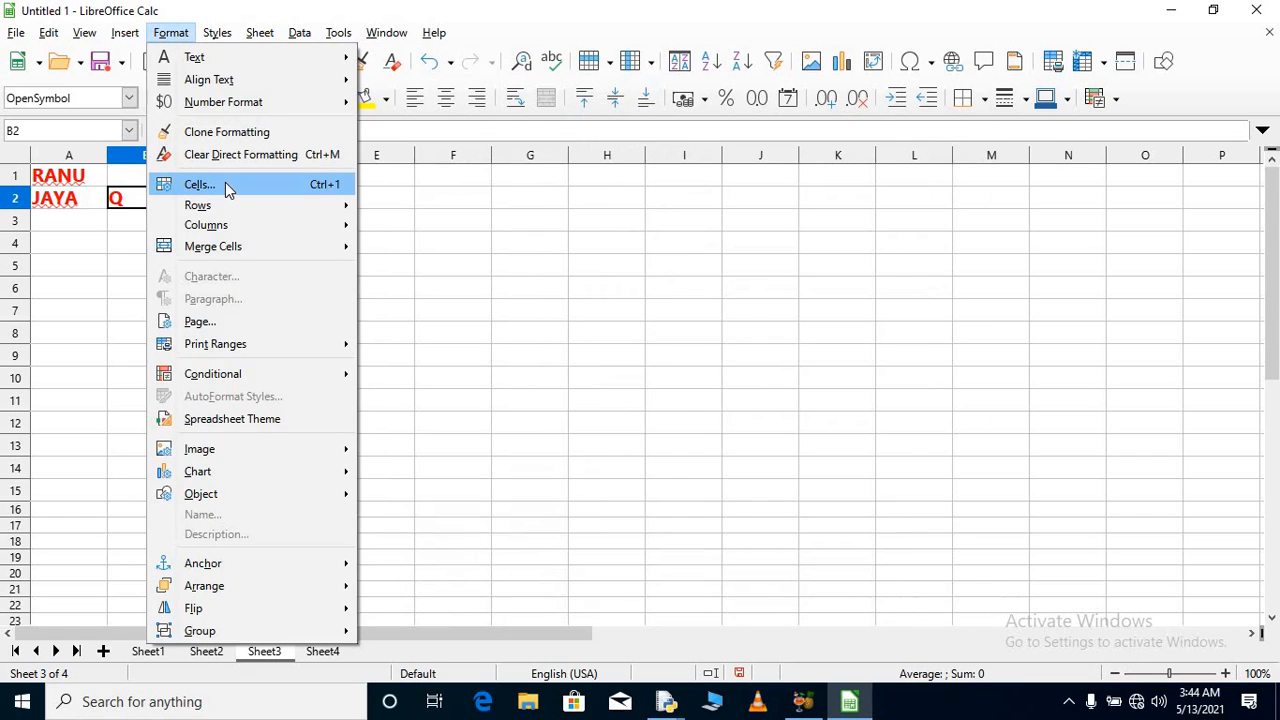
click(200, 185)
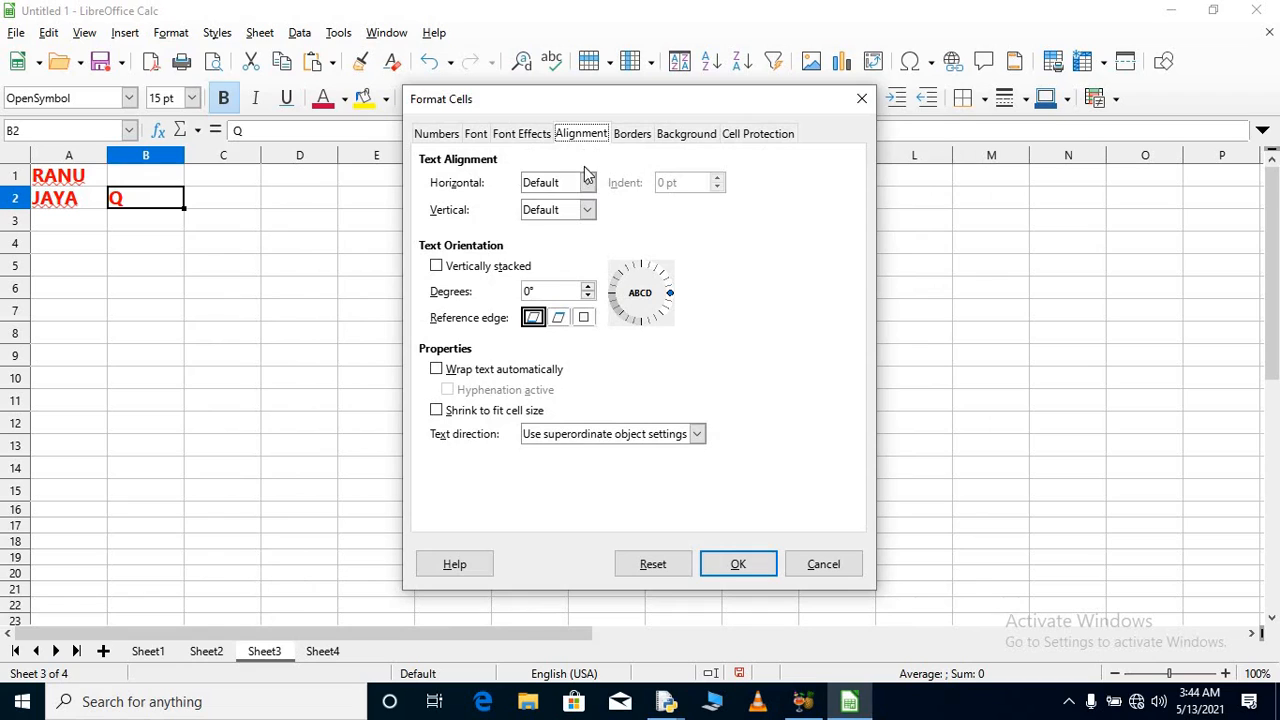
click(591, 189)
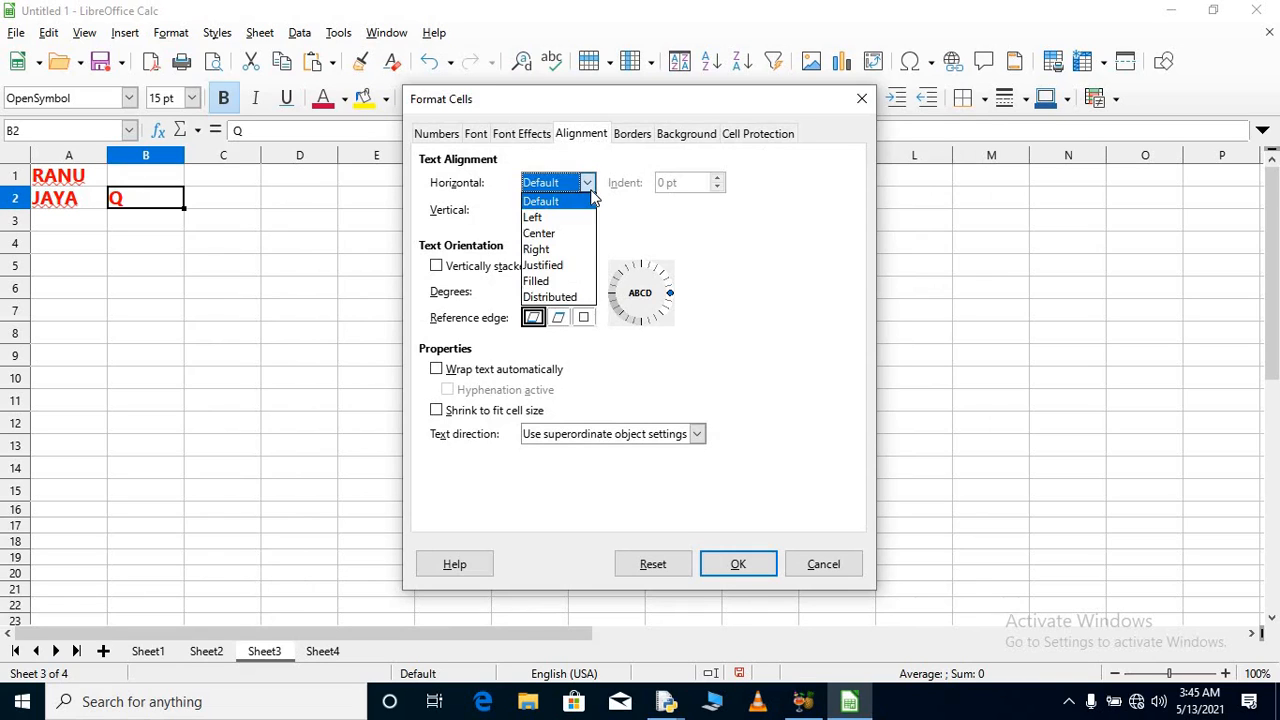
click(567, 283)
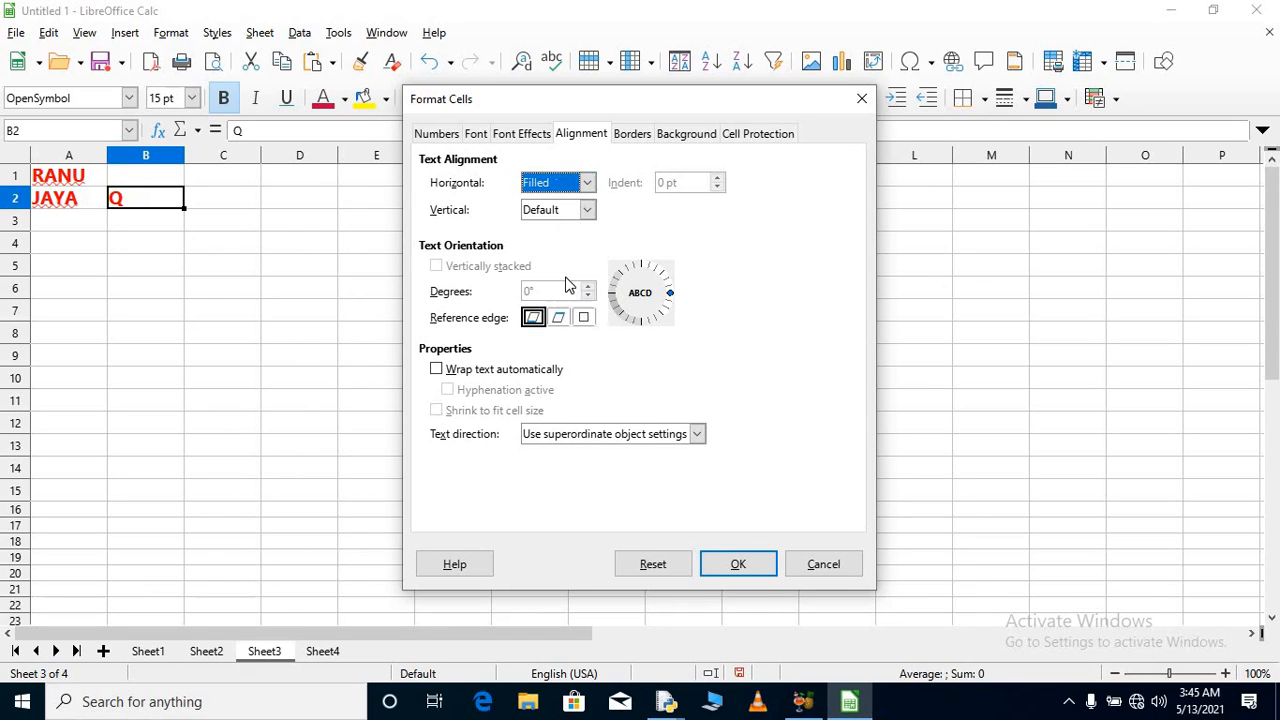
click(739, 565)
click(226, 305)
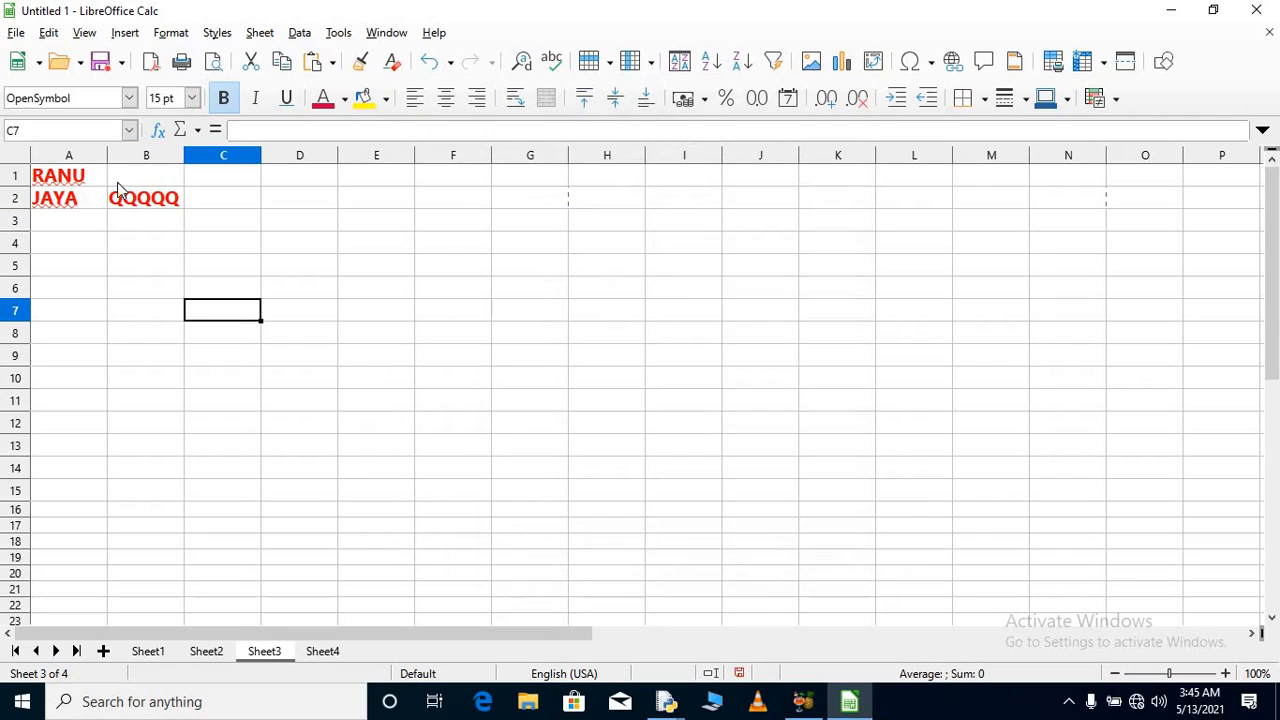
Step: Set the horizontal text alignment of cell B2 to Distributed and apply it
click(118, 199)
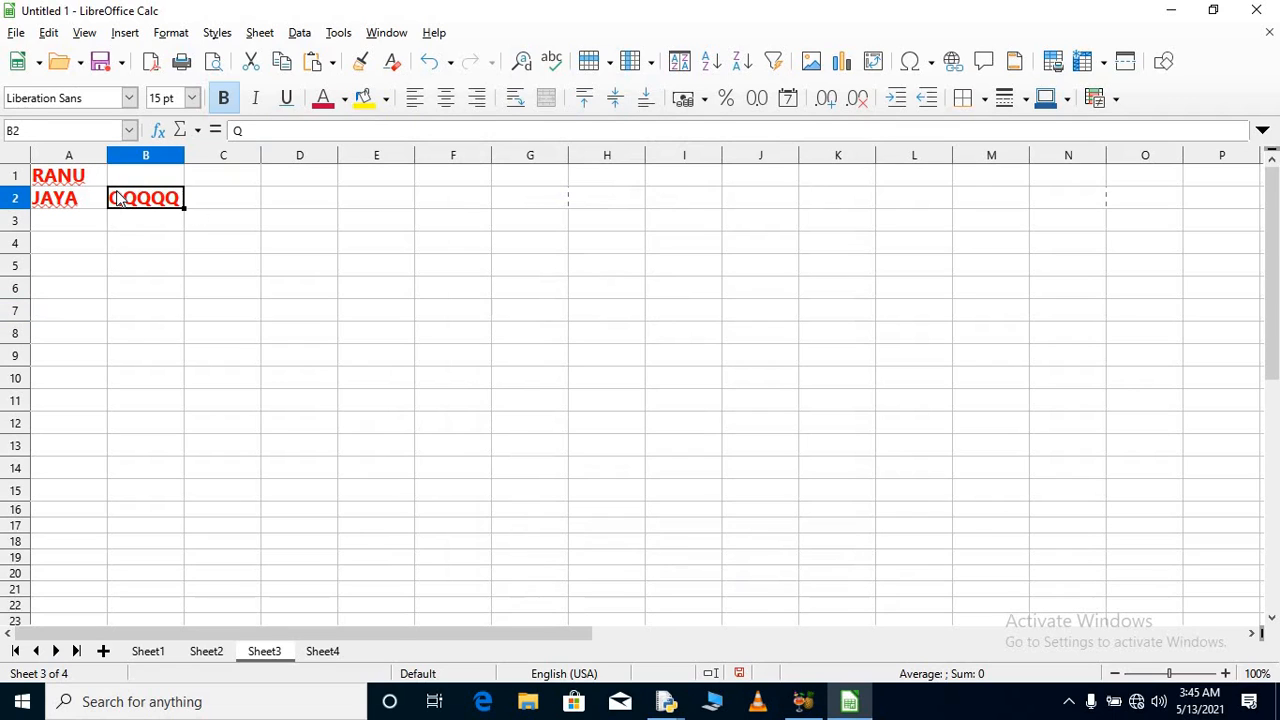
click(172, 33)
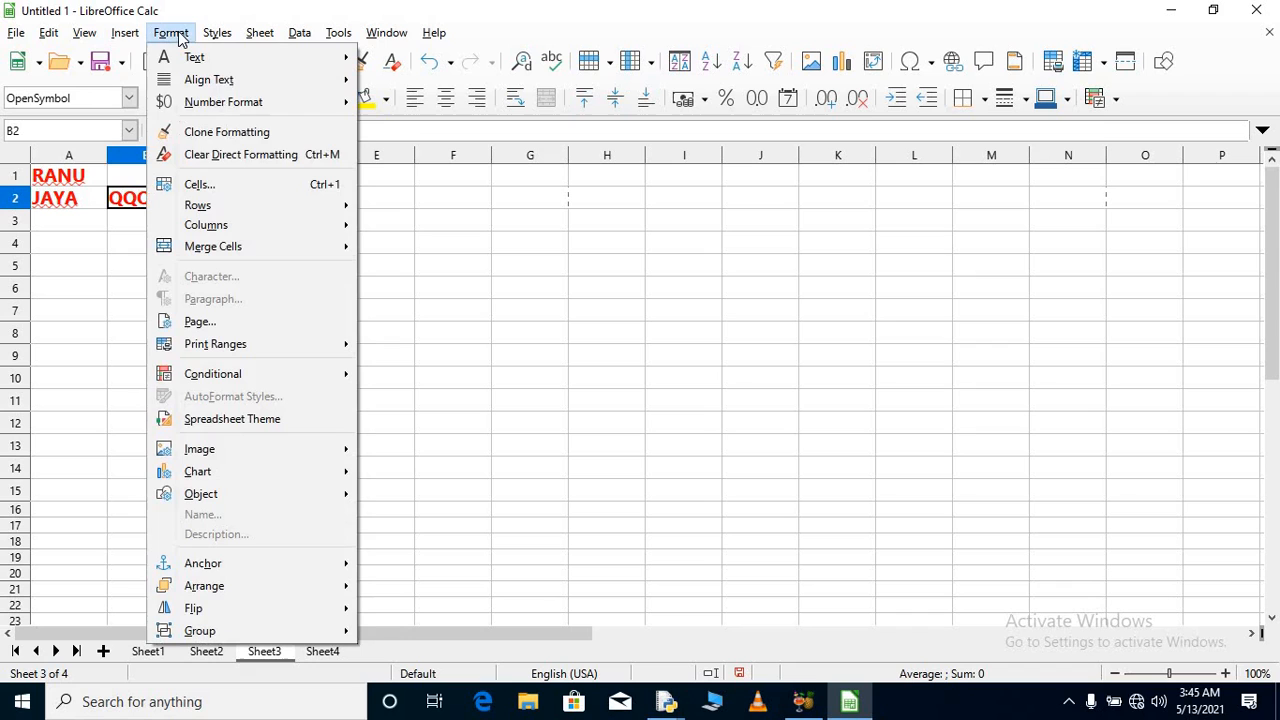
click(234, 184)
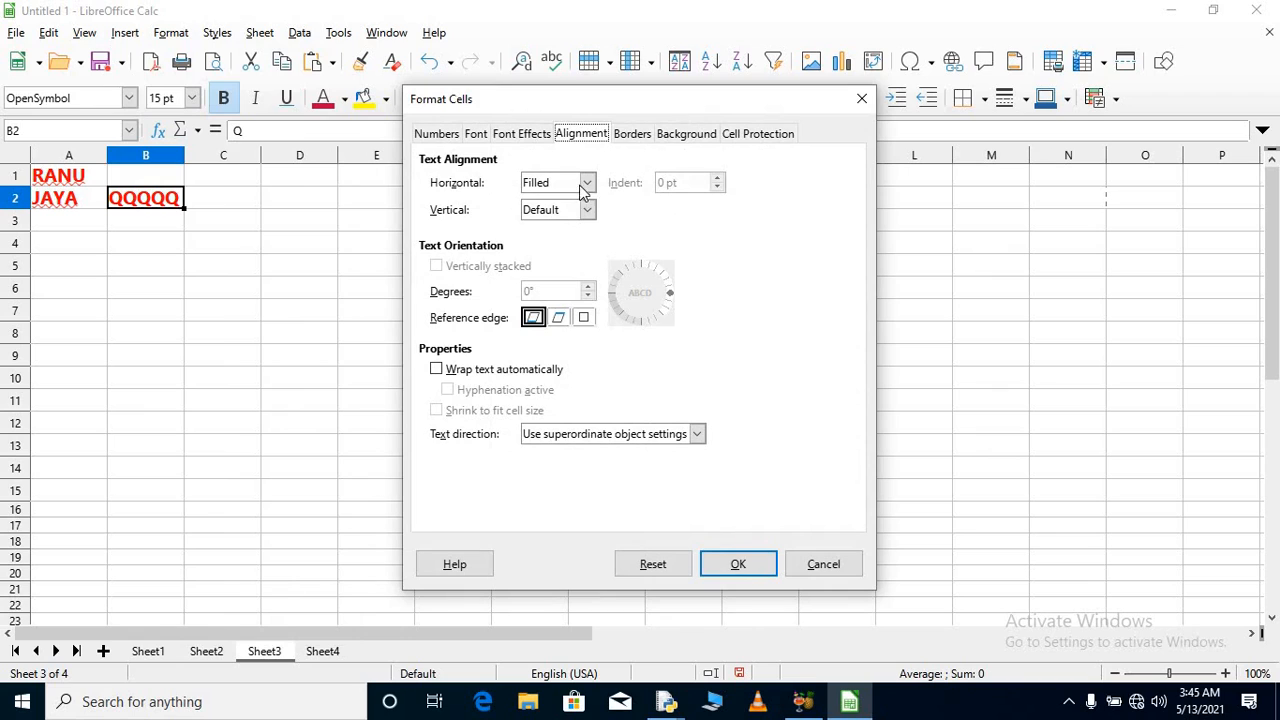
click(587, 183)
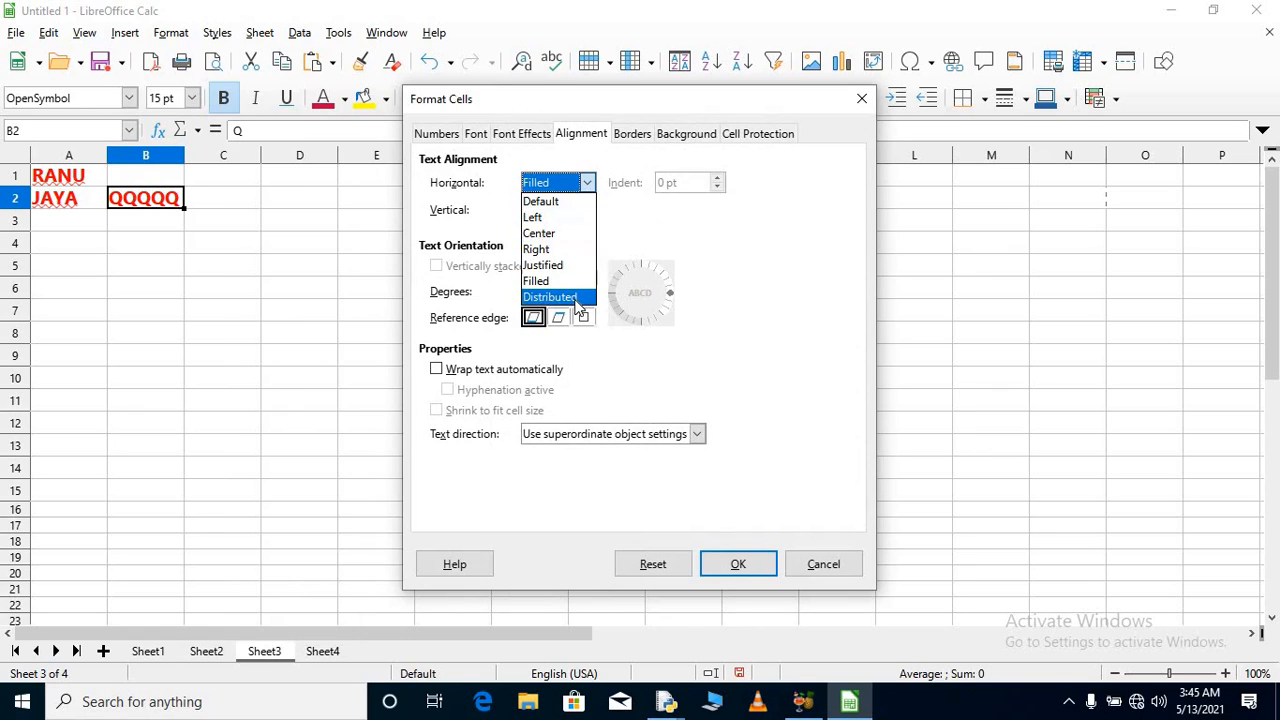
click(555, 297)
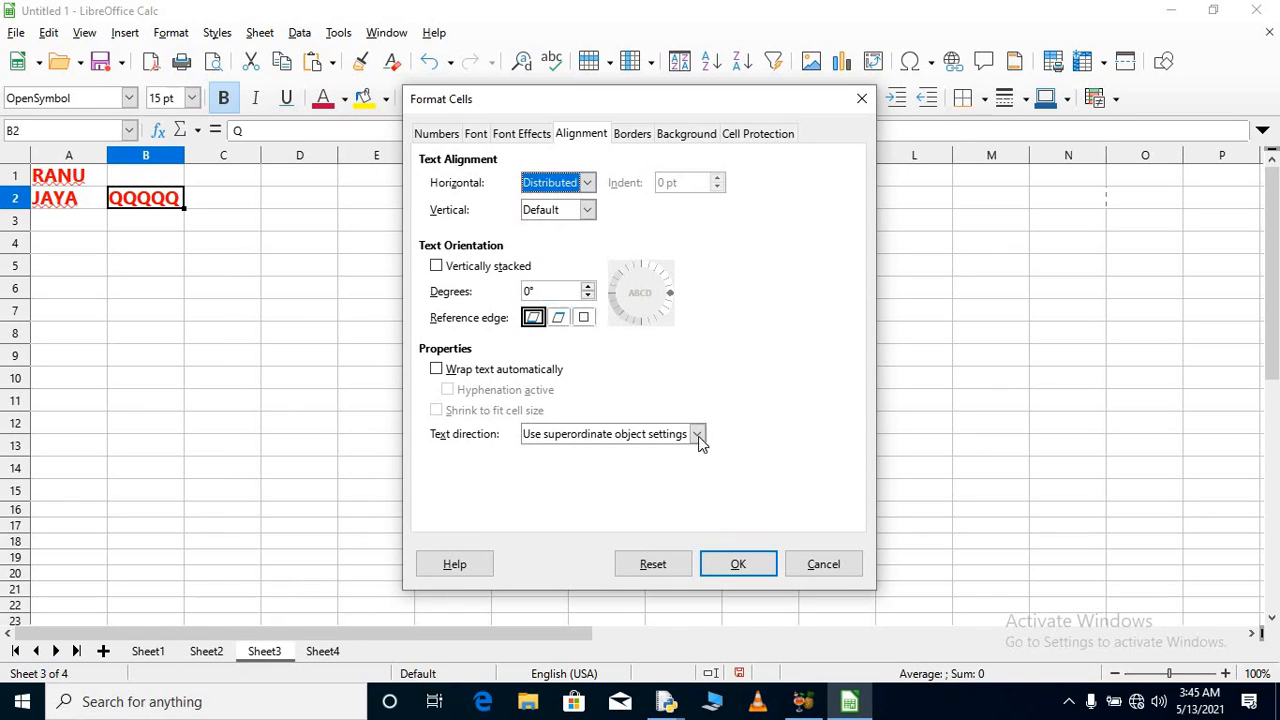
click(738, 564)
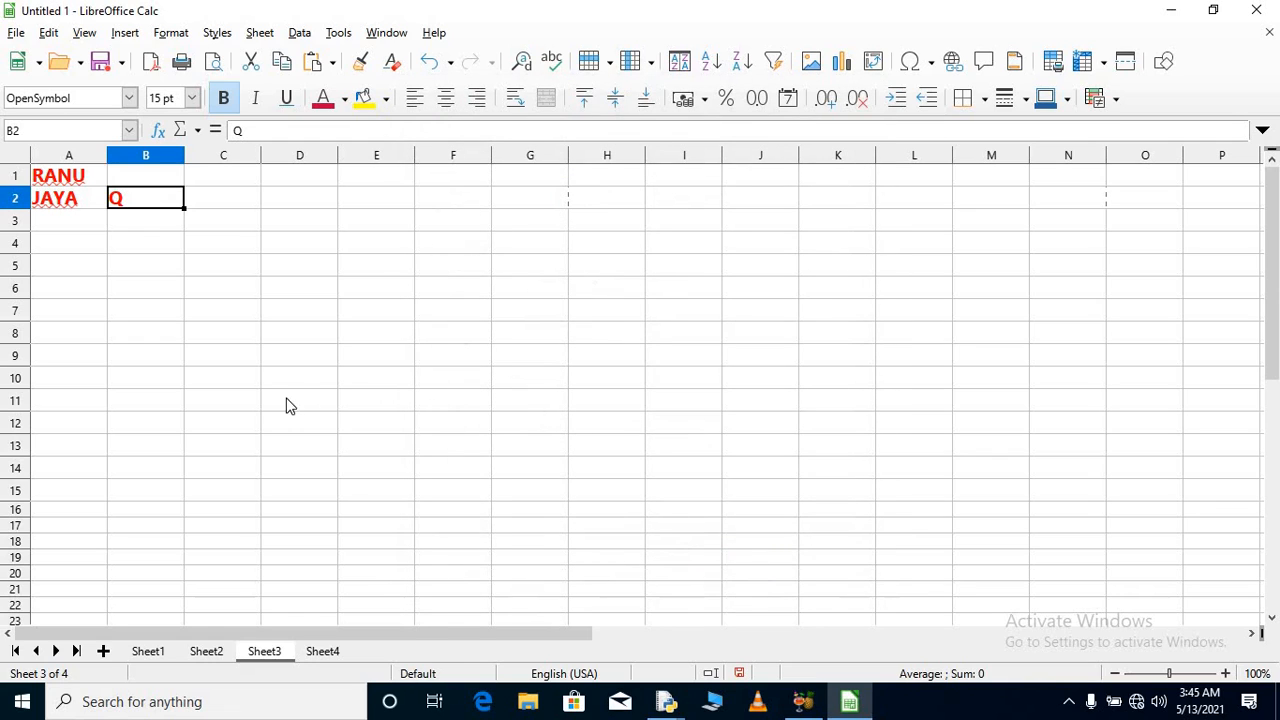
Step: Choose Distributed as the horizontal text alignment of cell A2, and try the vertically stacked orientation before switching it off again
click(98, 202)
click(172, 33)
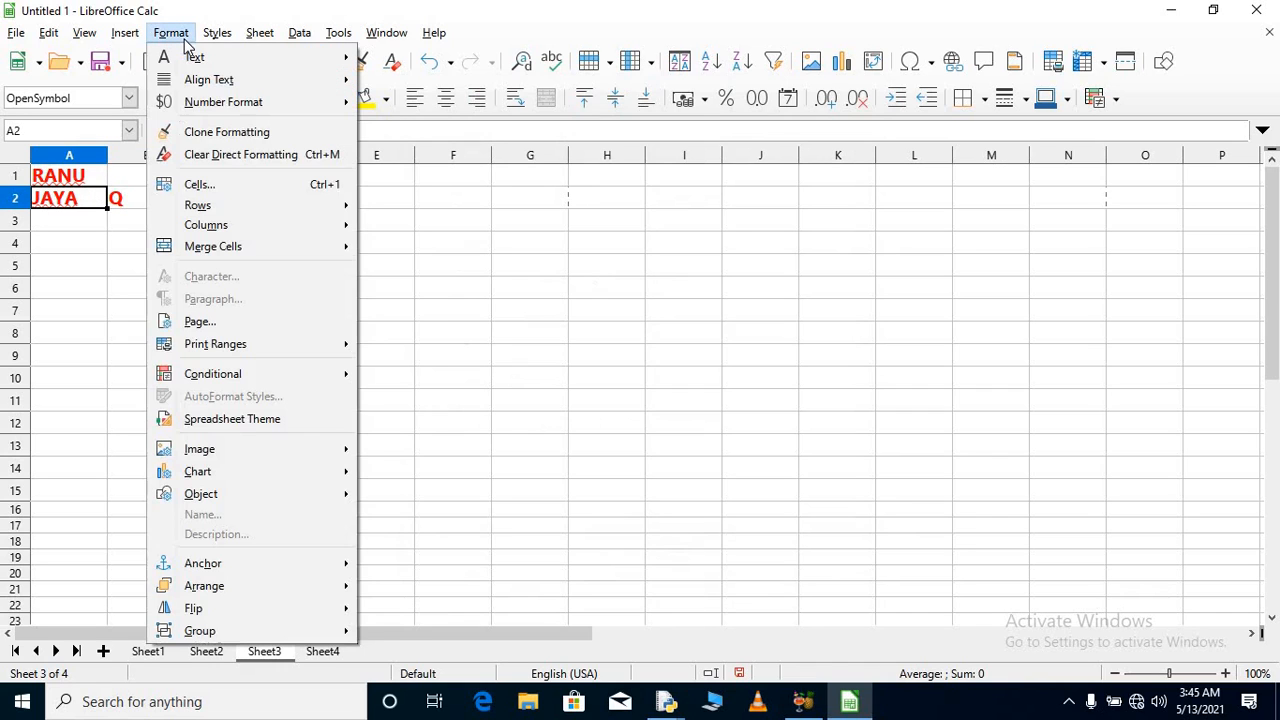
click(235, 183)
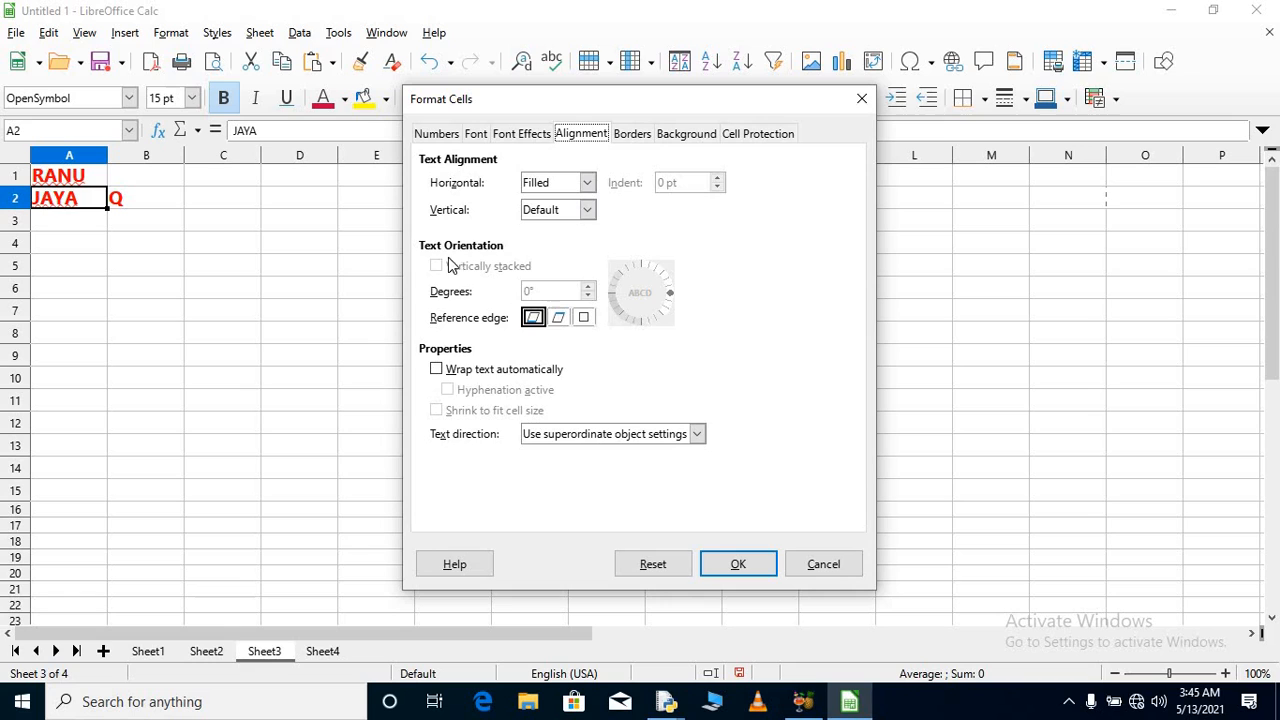
click(588, 183)
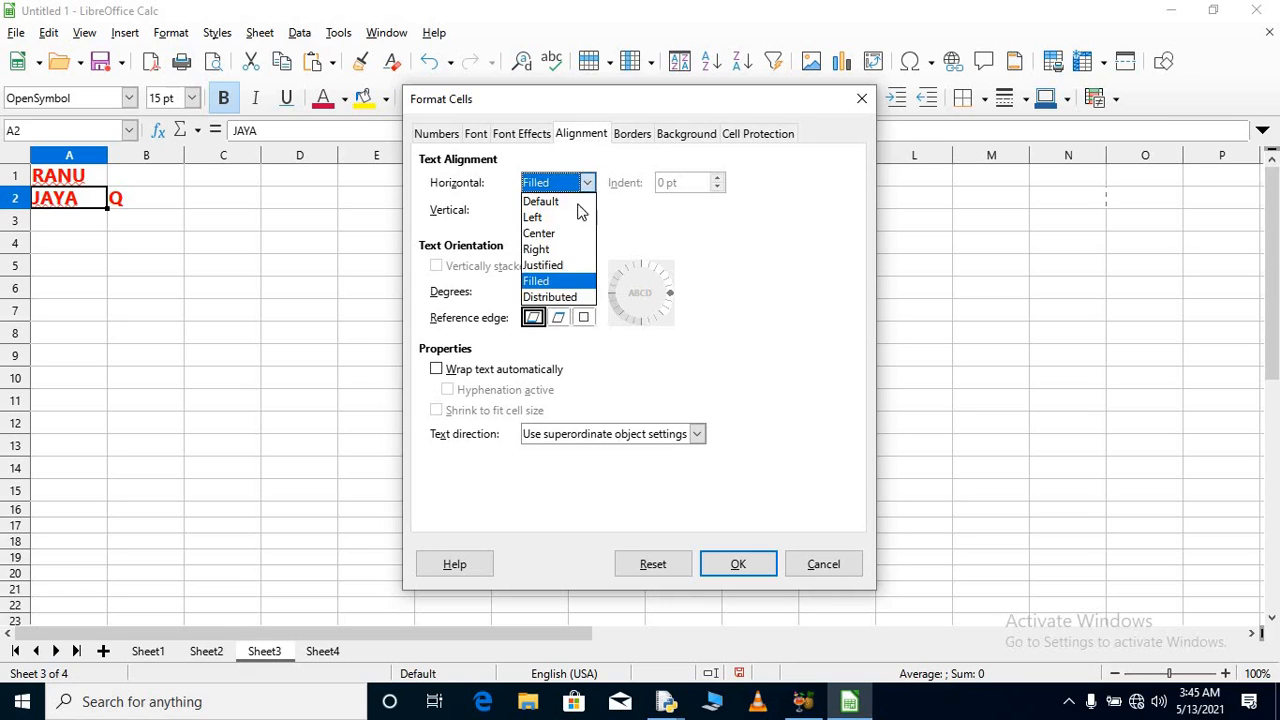
click(549, 298)
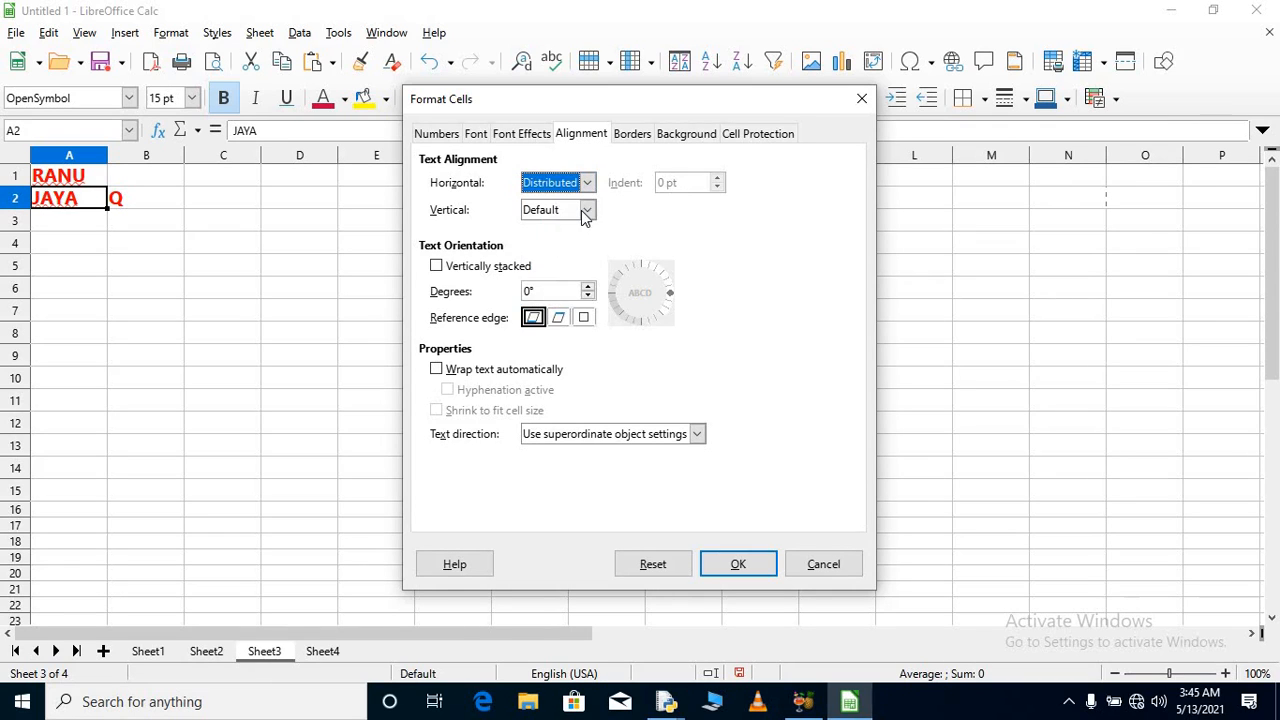
click(437, 266)
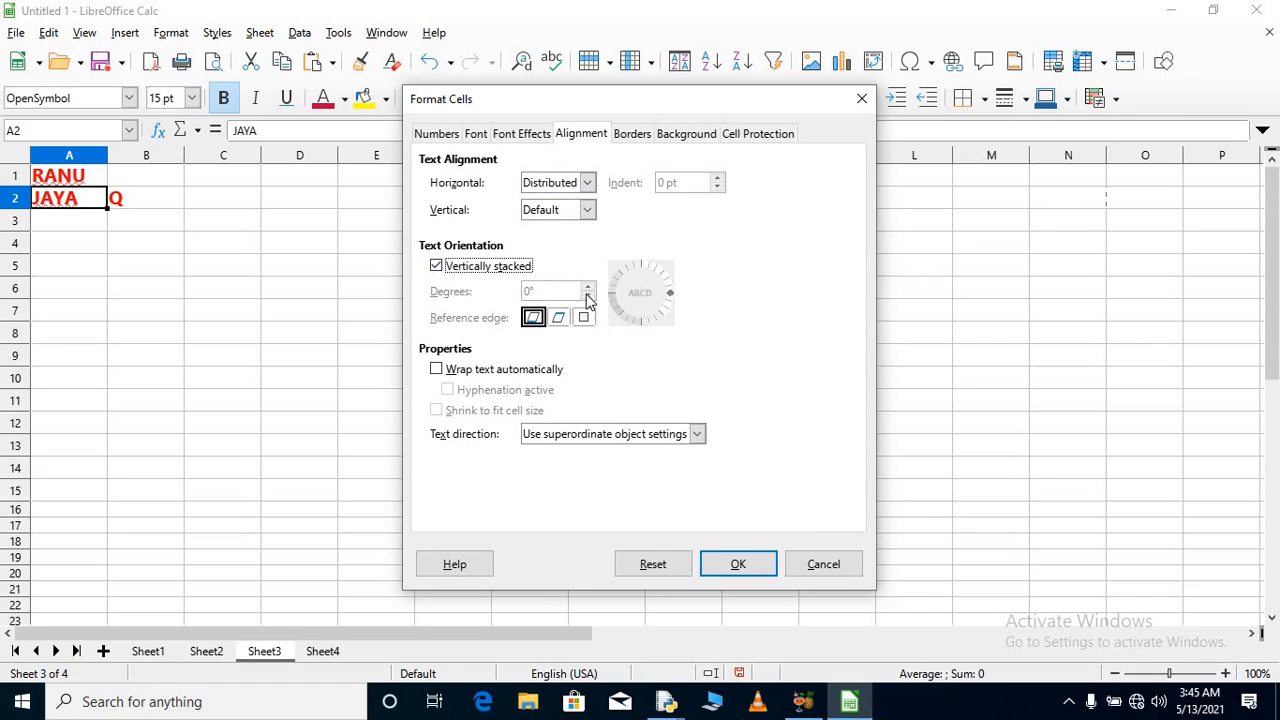
click(437, 266)
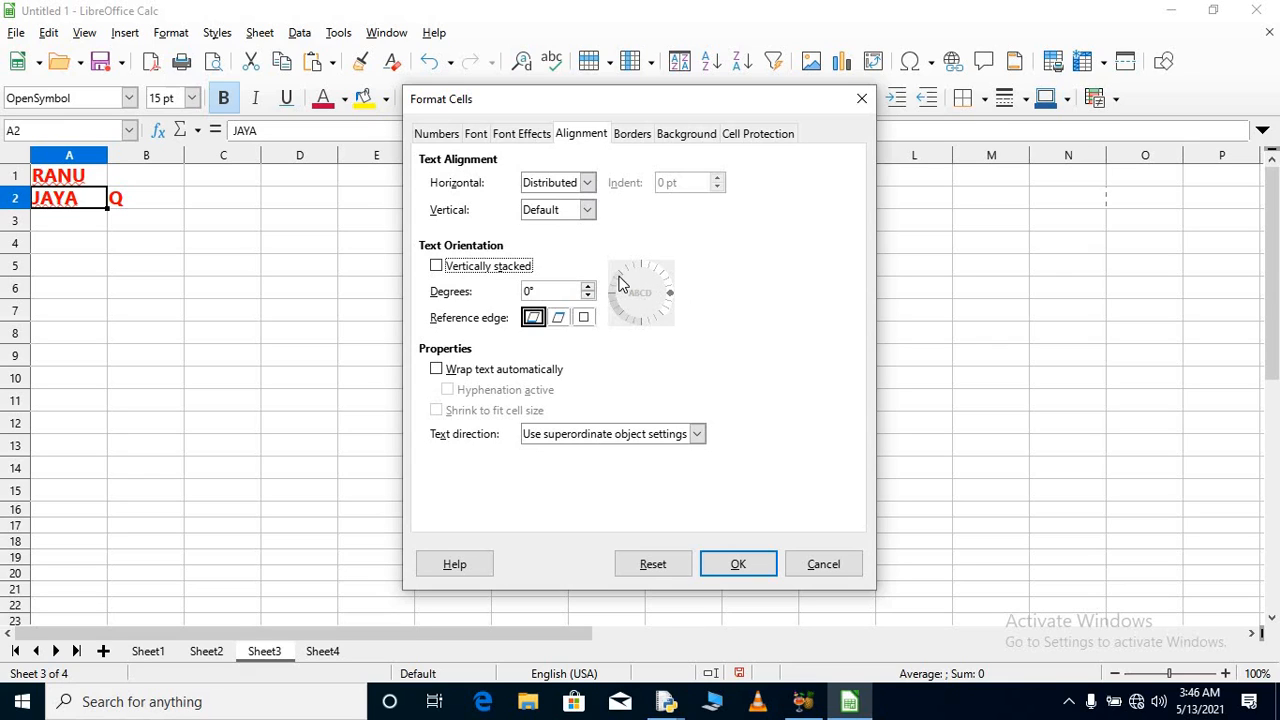
Step: Try different text orientation angles for cell A2, set the rotation to 315 degrees and apply the formatting
click(588, 287)
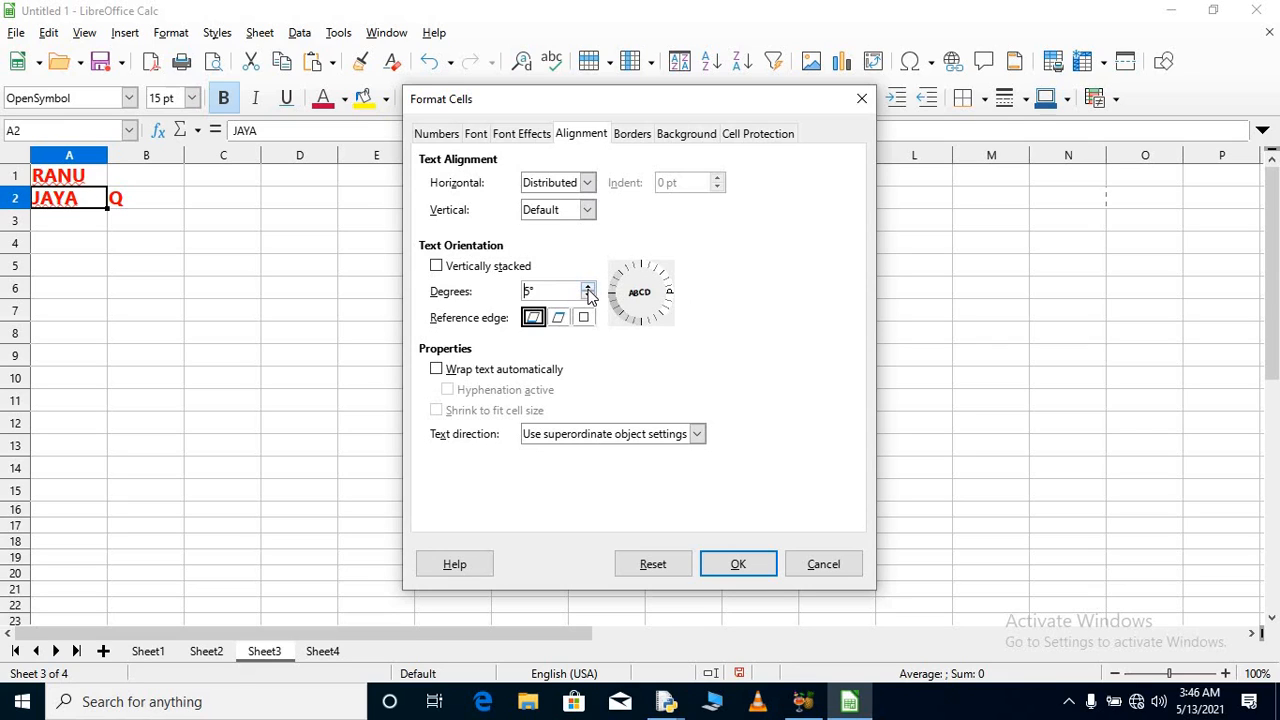
click(588, 287)
click(588, 287)
click(588, 287)
click(588, 287)
click(588, 287)
click(588, 287)
click(588, 287)
click(588, 287)
click(588, 287)
click(588, 287)
click(588, 296)
click(588, 296)
click(588, 296)
click(588, 296)
click(588, 296)
click(588, 296)
click(588, 296)
click(588, 296)
click(588, 296)
click(588, 296)
click(588, 296)
click(588, 296)
click(588, 296)
click(588, 296)
click(588, 296)
click(588, 296)
click(588, 296)
click(588, 296)
click(736, 563)
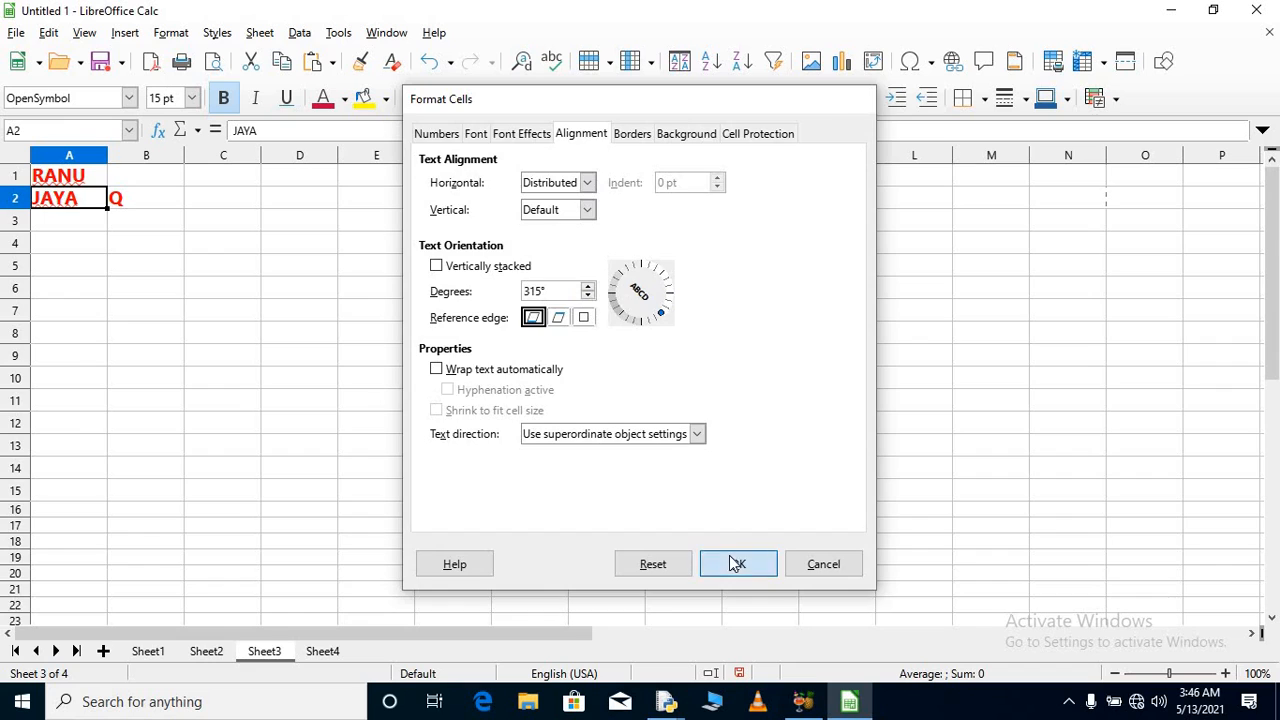
Step: Widen column A to more than double its width
click(428, 450)
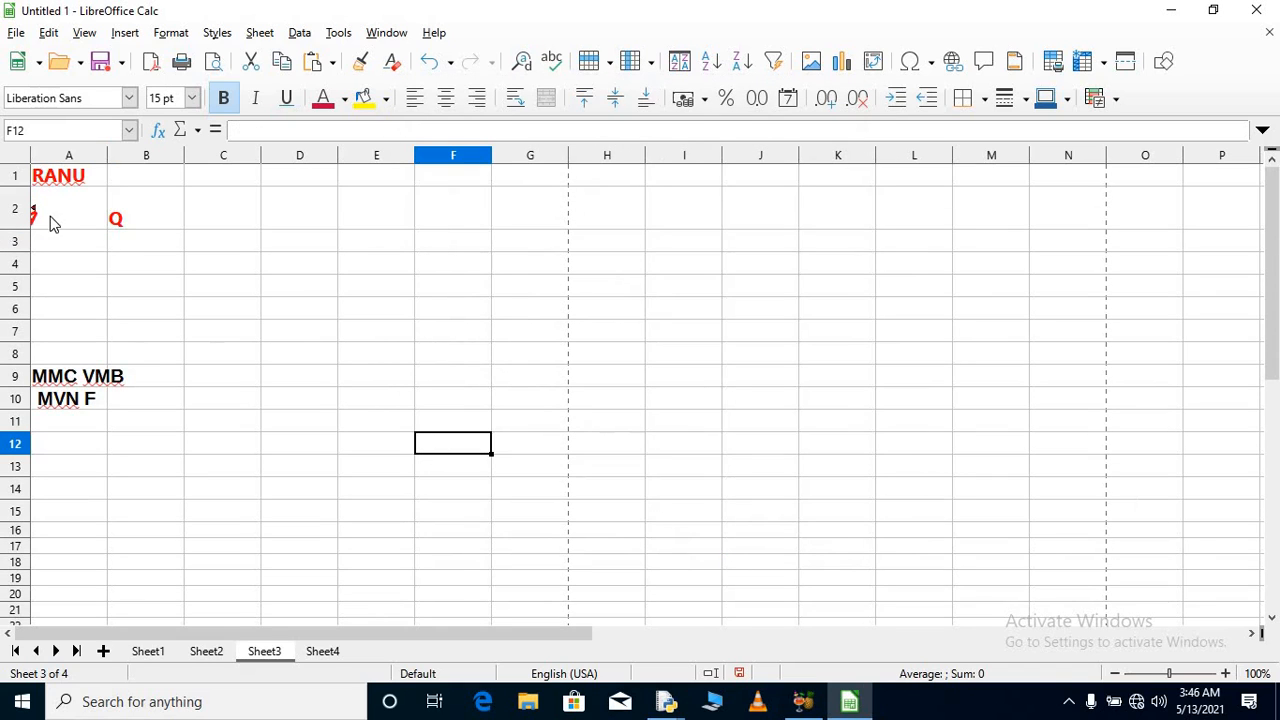
click(40, 218)
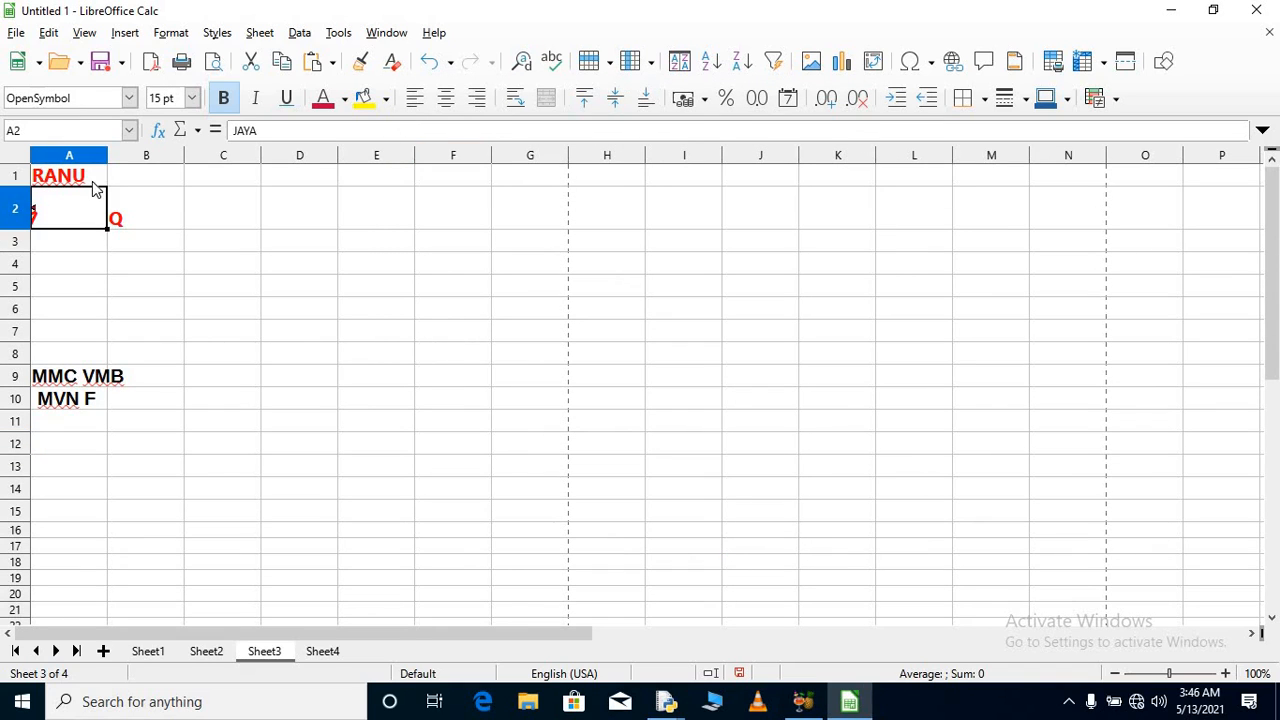
drag(107, 160, 210, 166)
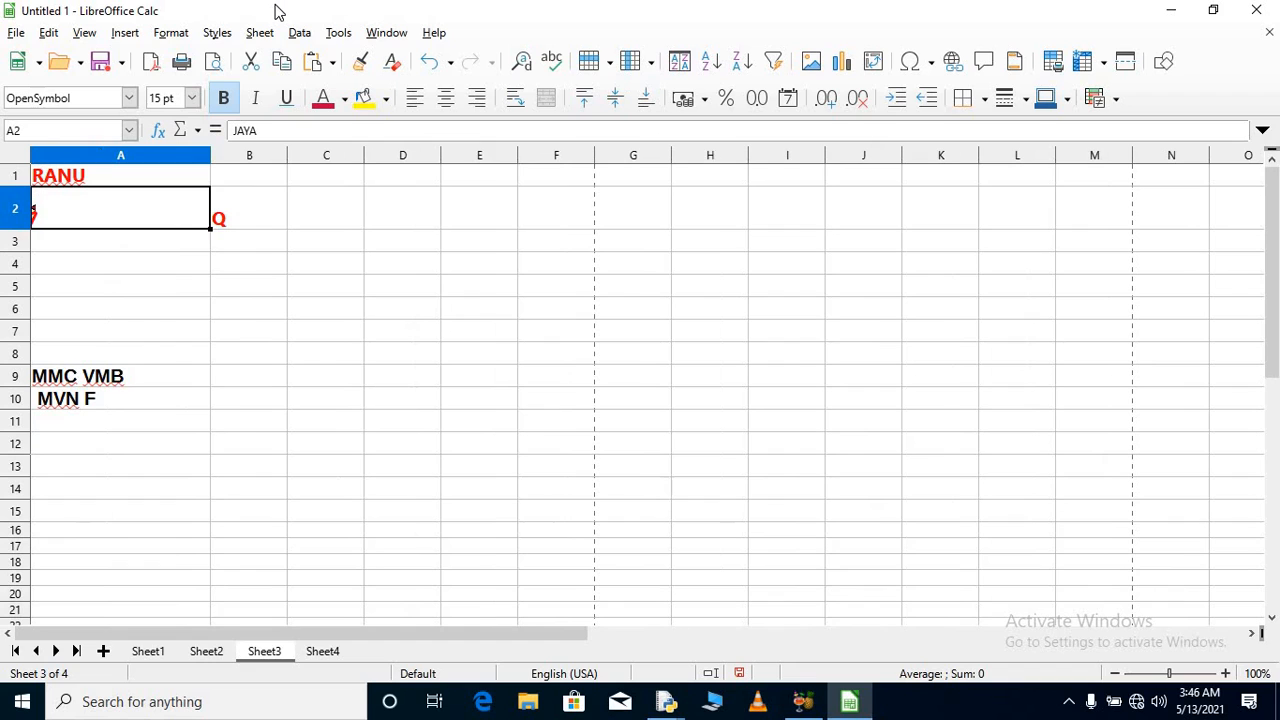
Step: Set the text orientation of cell A2 to 355 degrees in the Format Cells dialog and apply it
click(184, 36)
mouse_move(218, 206)
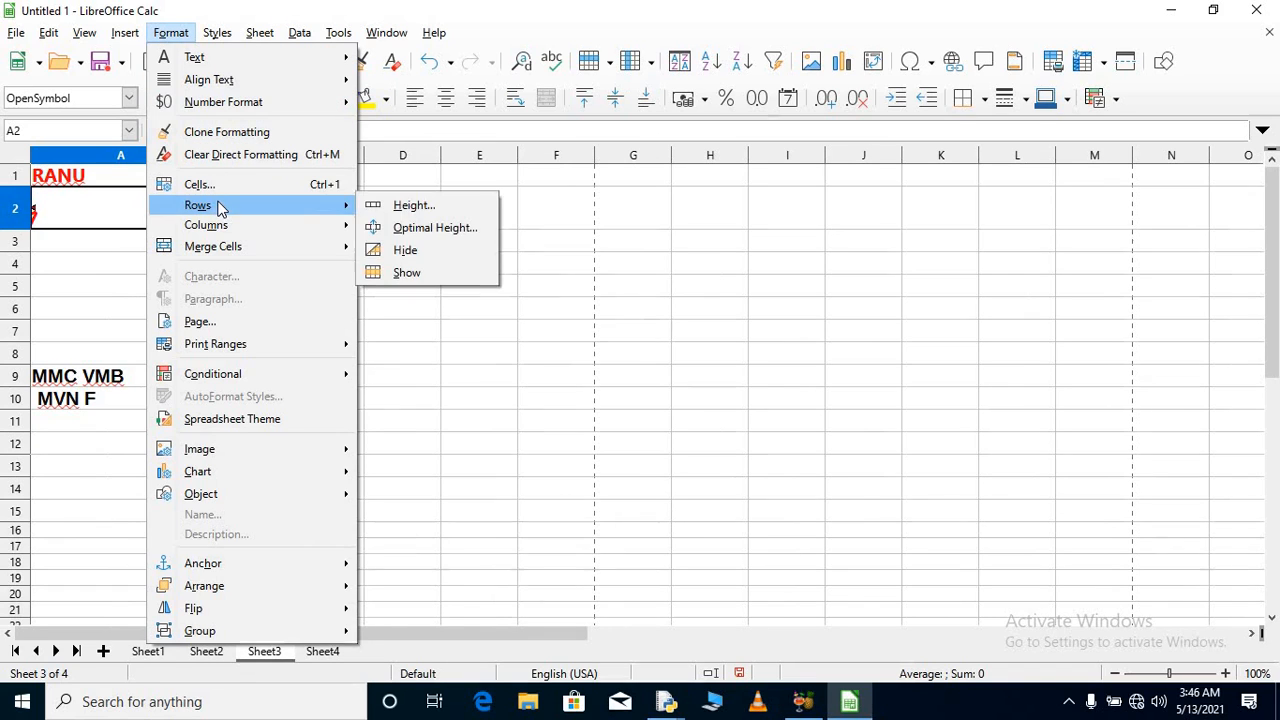
click(230, 184)
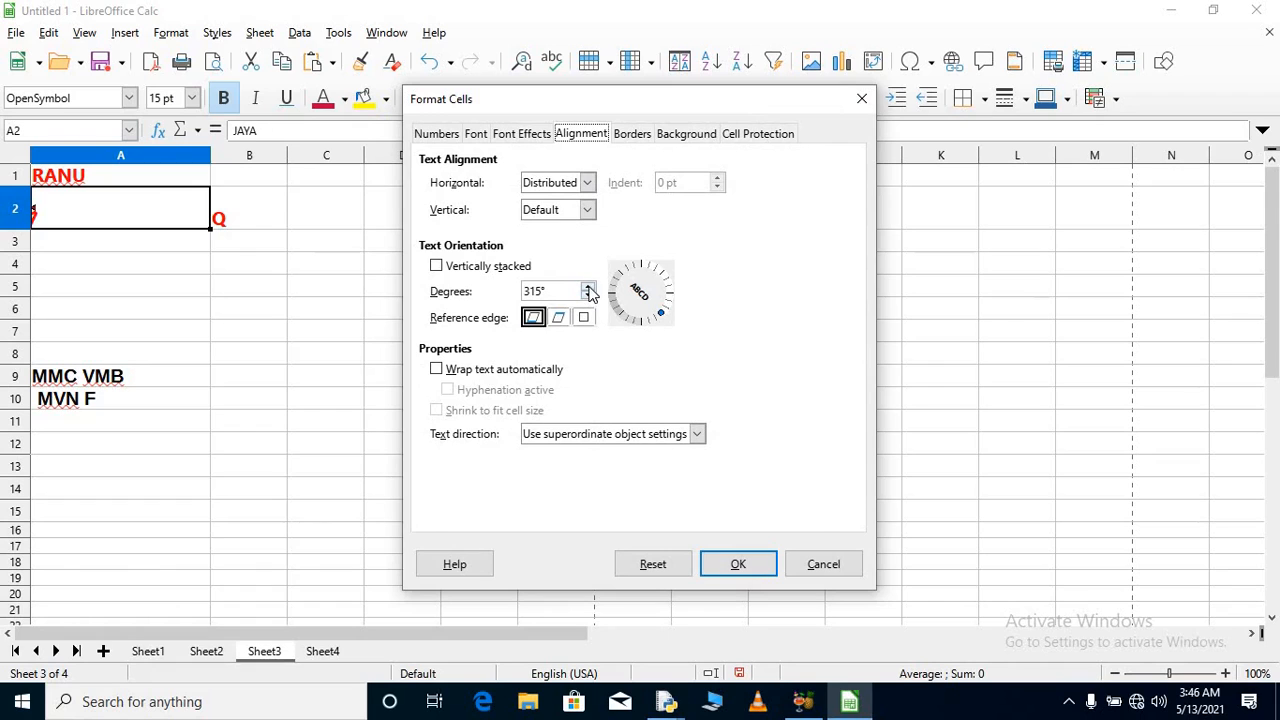
drag(588, 287, 588, 287)
click(588, 287)
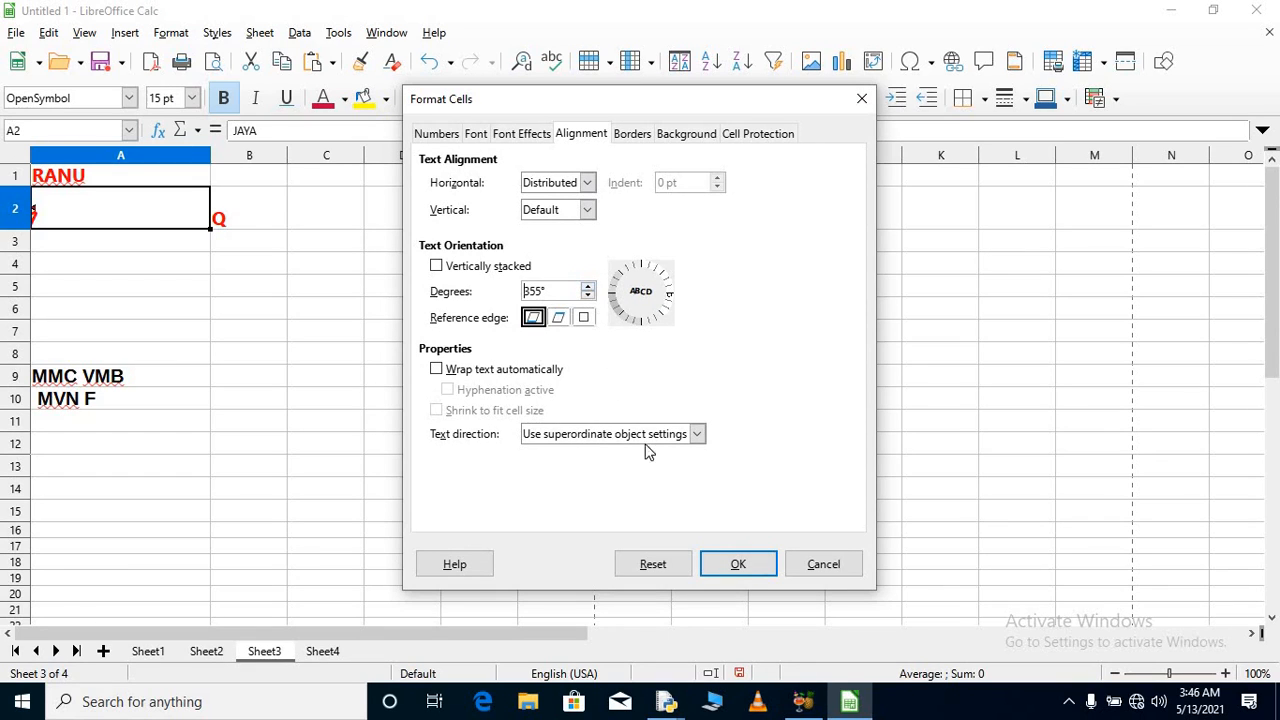
click(733, 565)
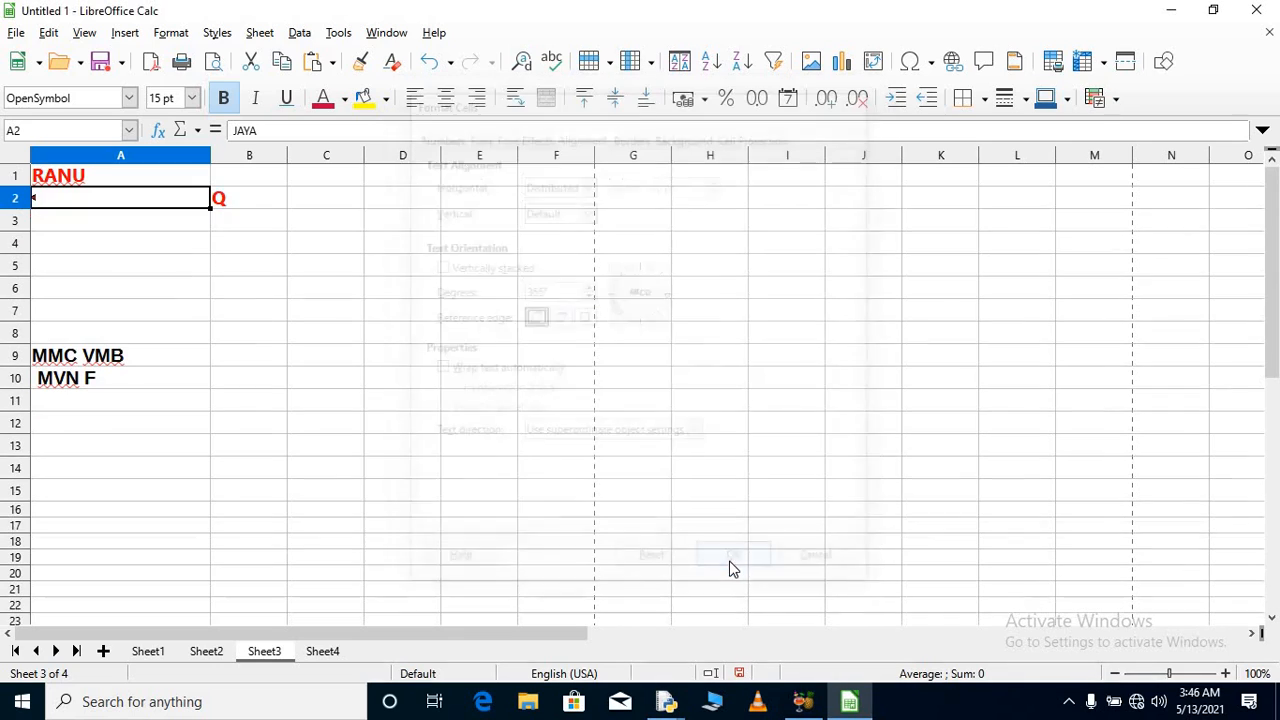
click(285, 340)
Step: Enter RAT in the empty cell I26 and select that cell
click(103, 176)
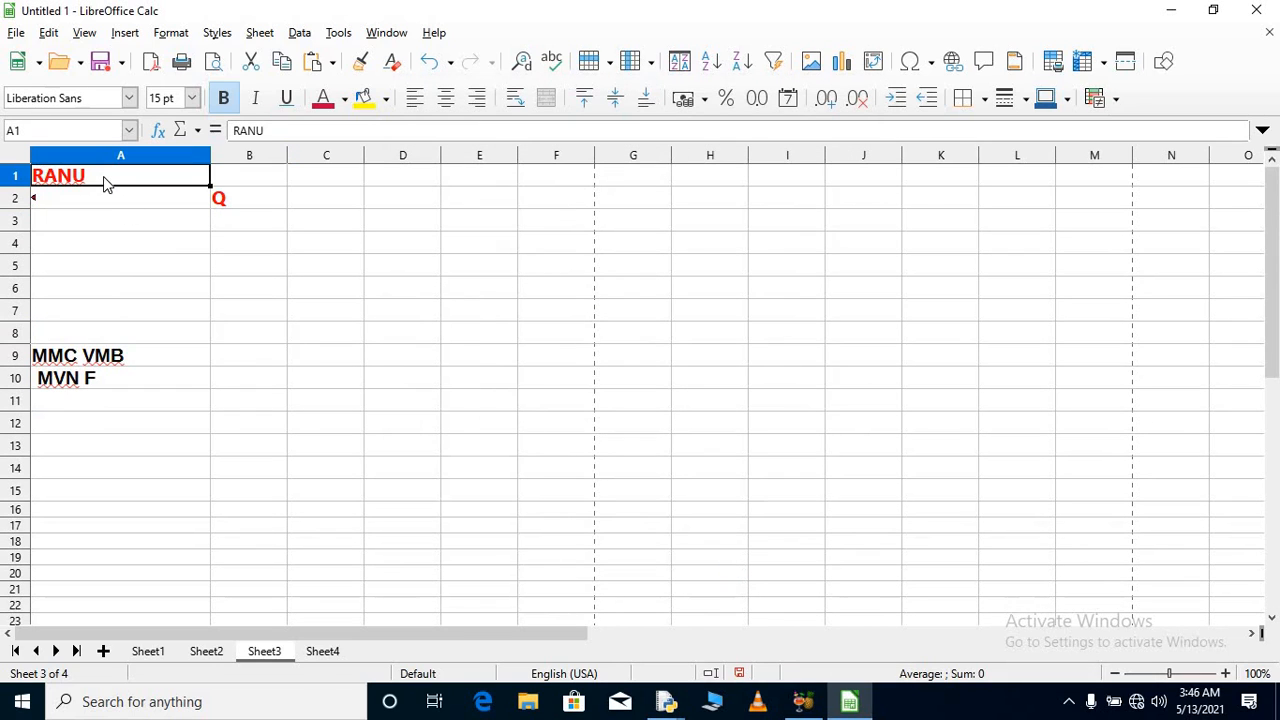
click(808, 264)
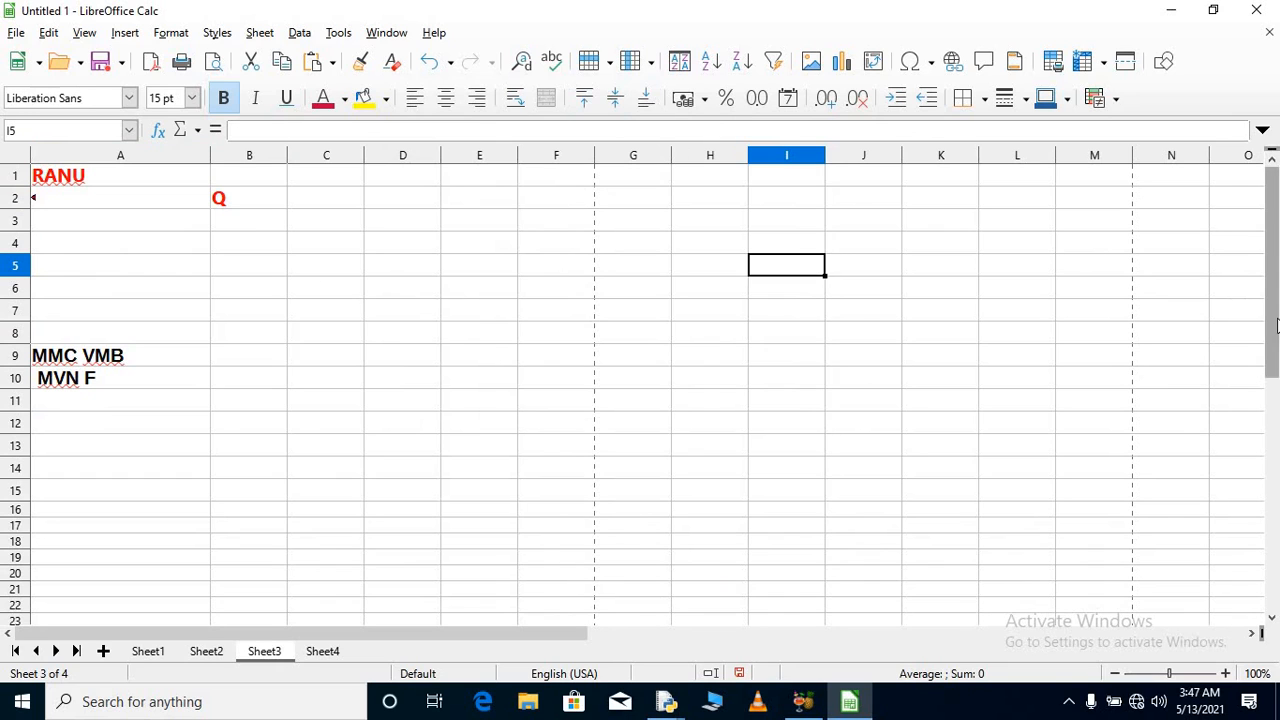
scroll(1260, 523, down, 6)
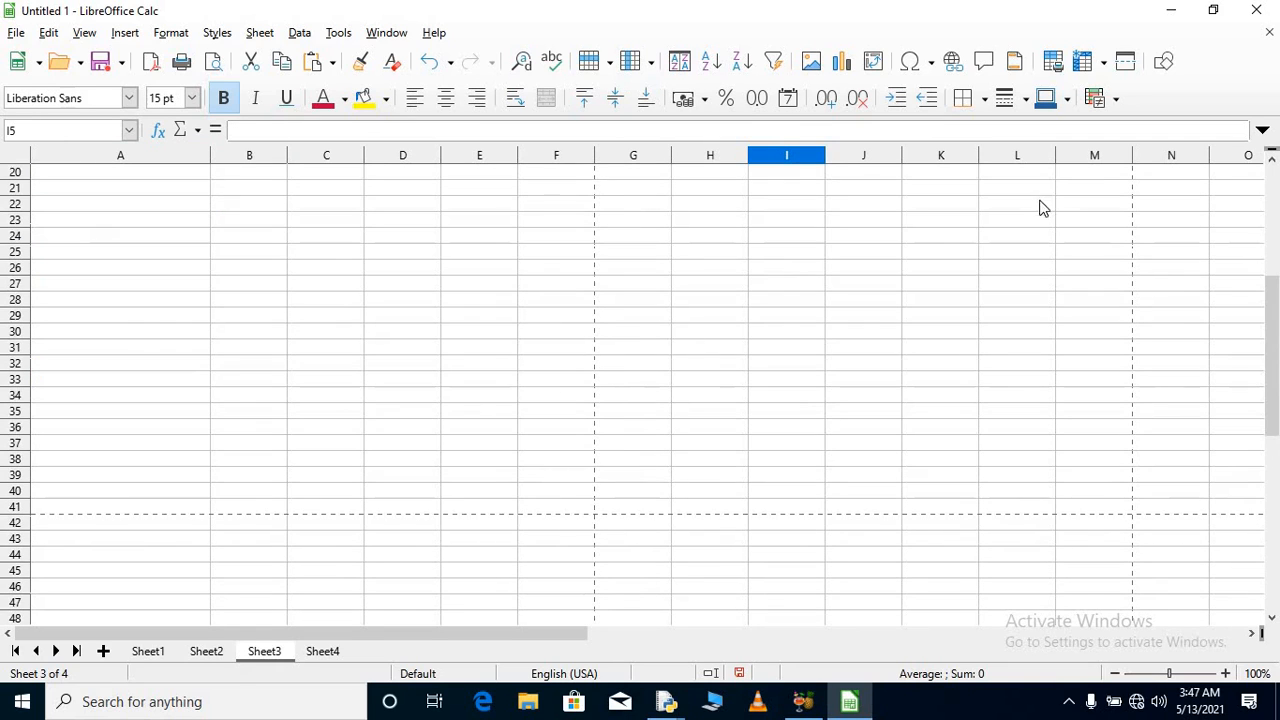
click(766, 272)
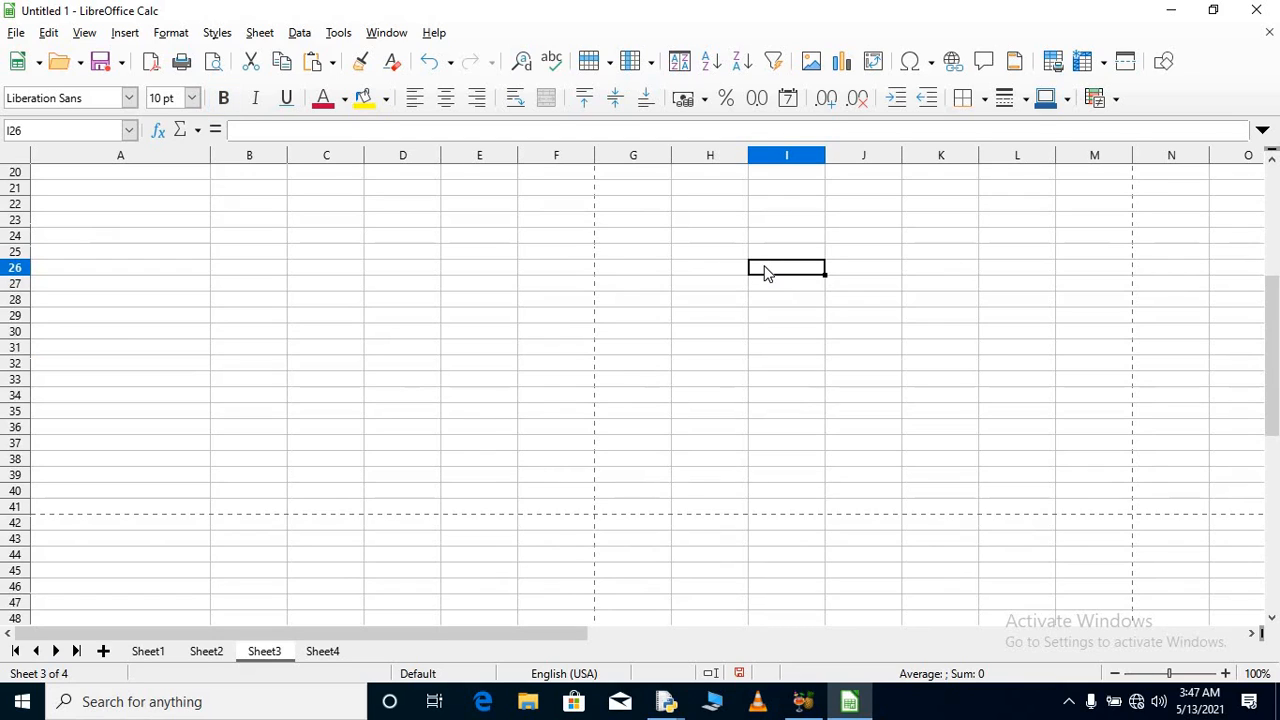
text(RAT)
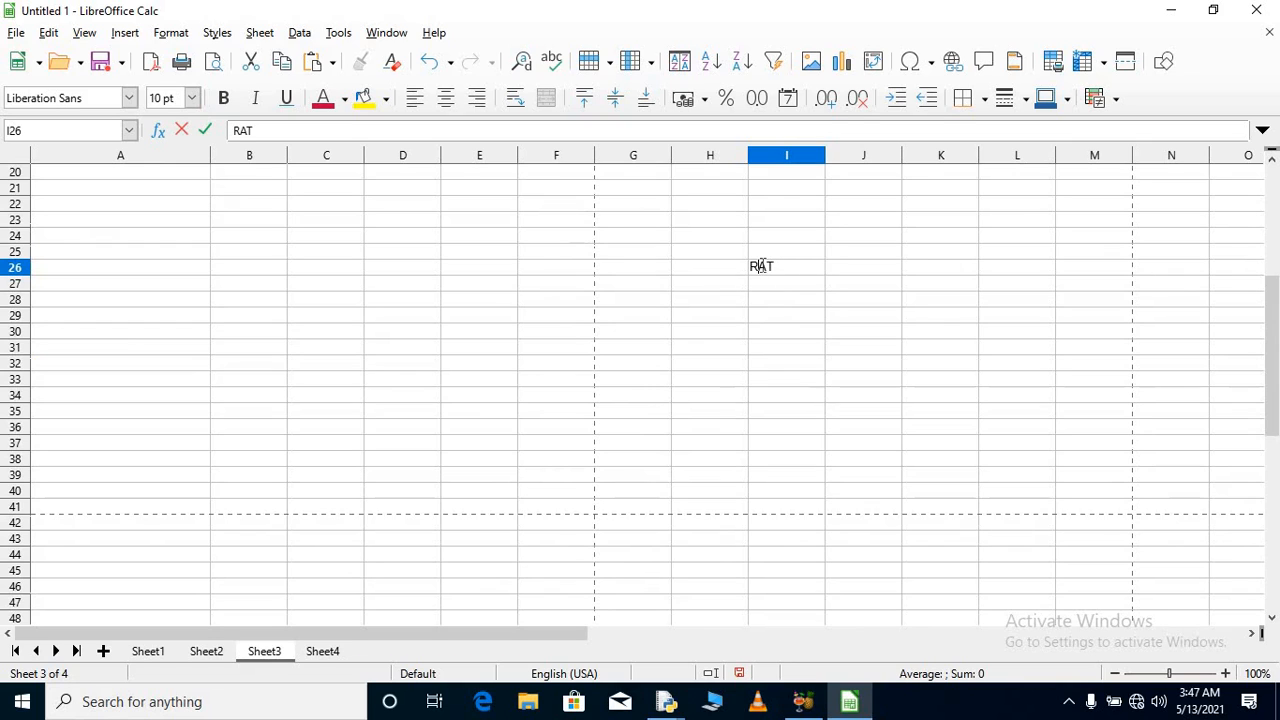
click(822, 282)
key(Up)
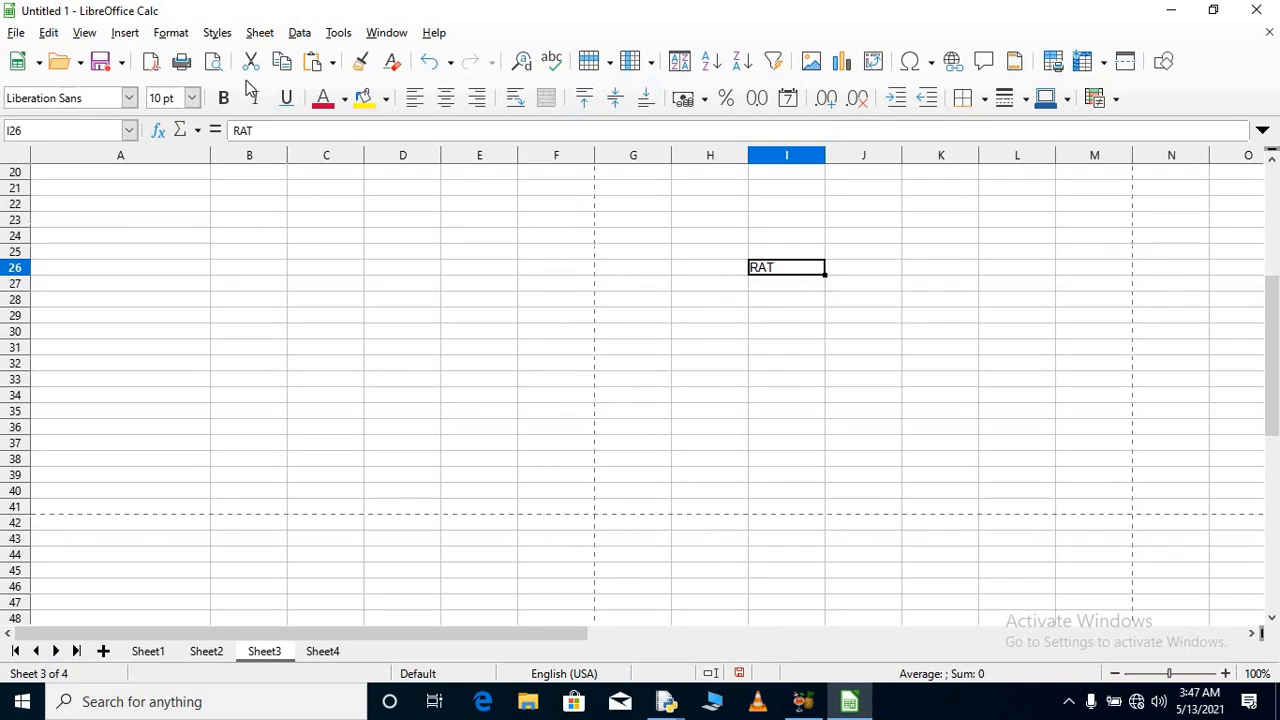
Step: Set the text orientation of cell I26 to 15 degrees in the Format Cells dialog and apply it
click(171, 33)
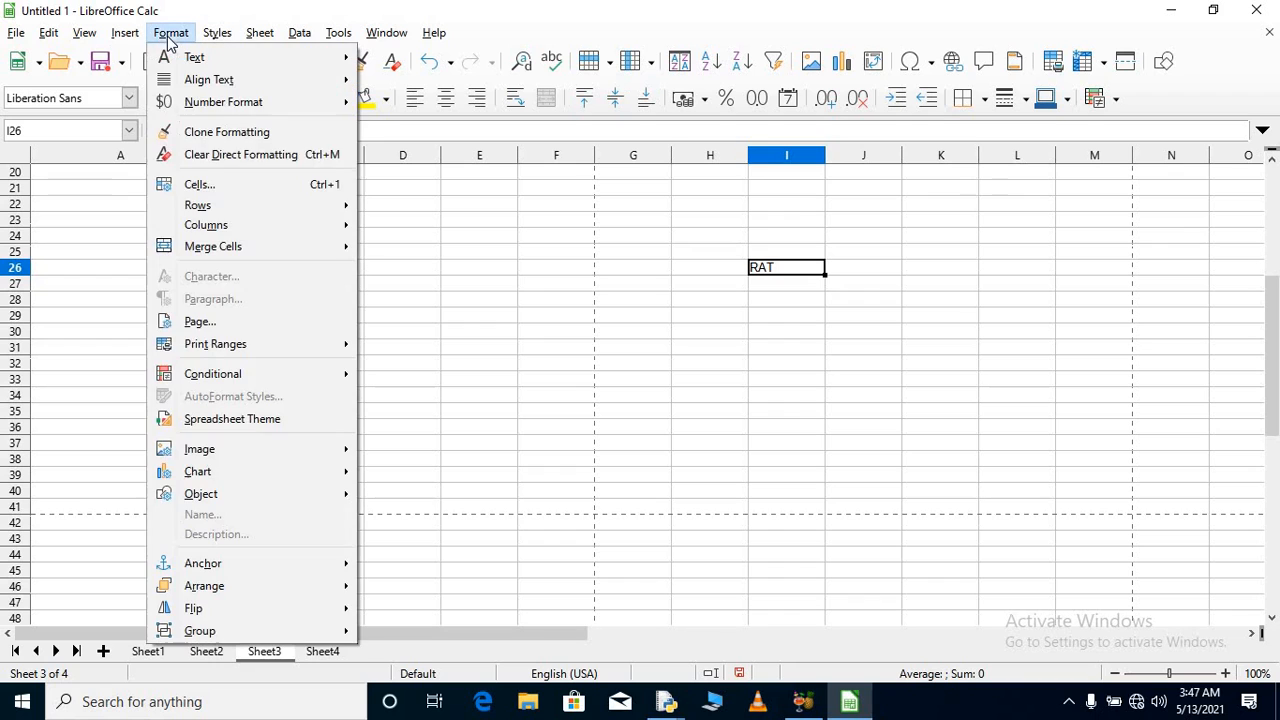
click(199, 186)
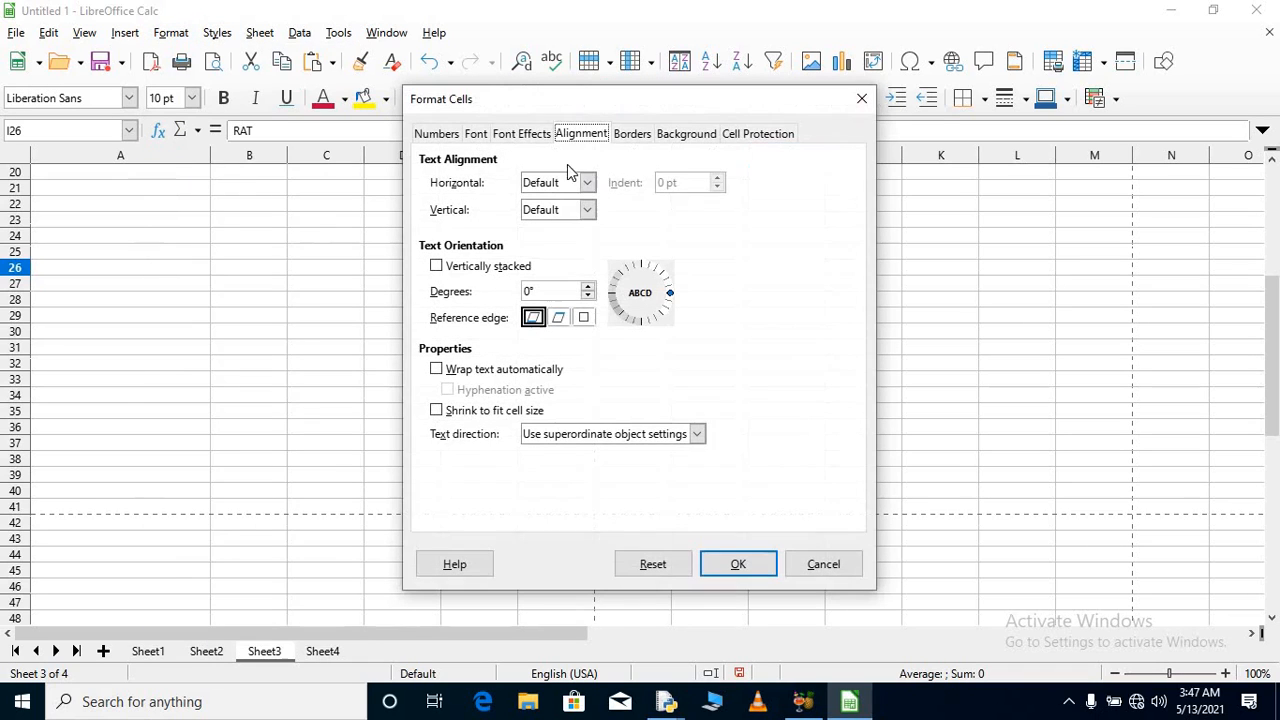
click(588, 287)
click(588, 287)
click(588, 287)
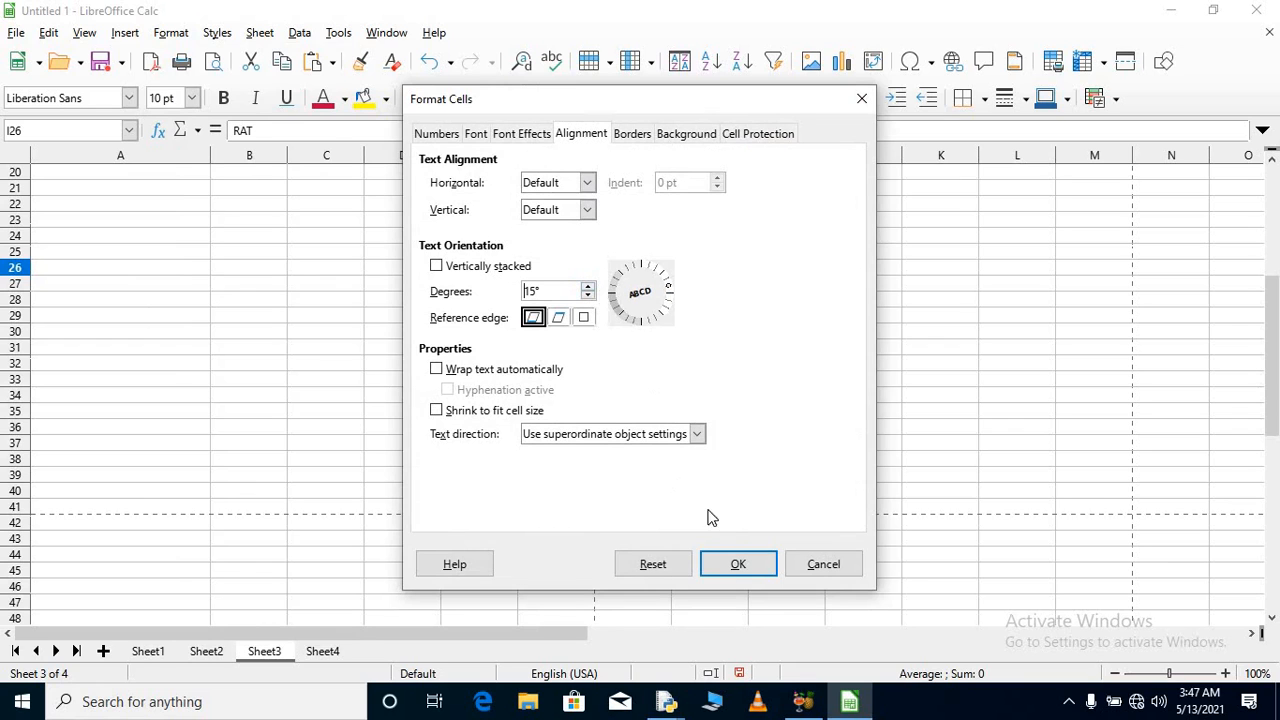
click(737, 566)
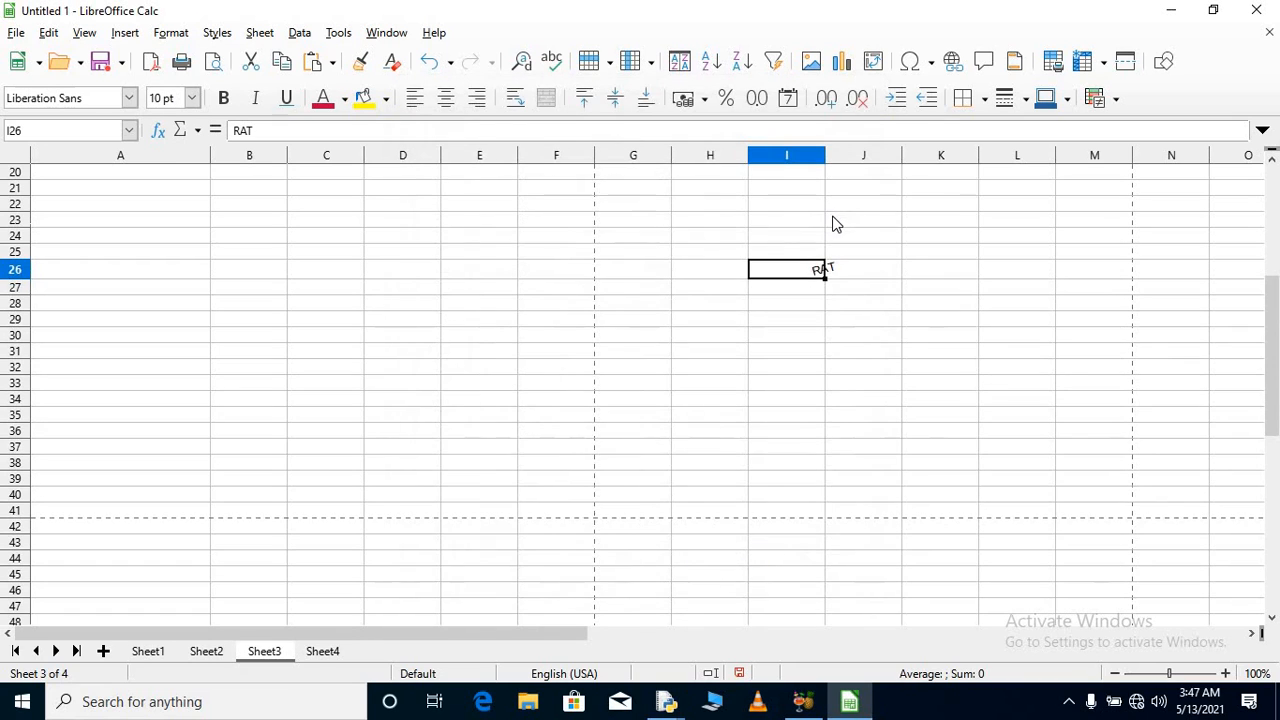
click(835, 226)
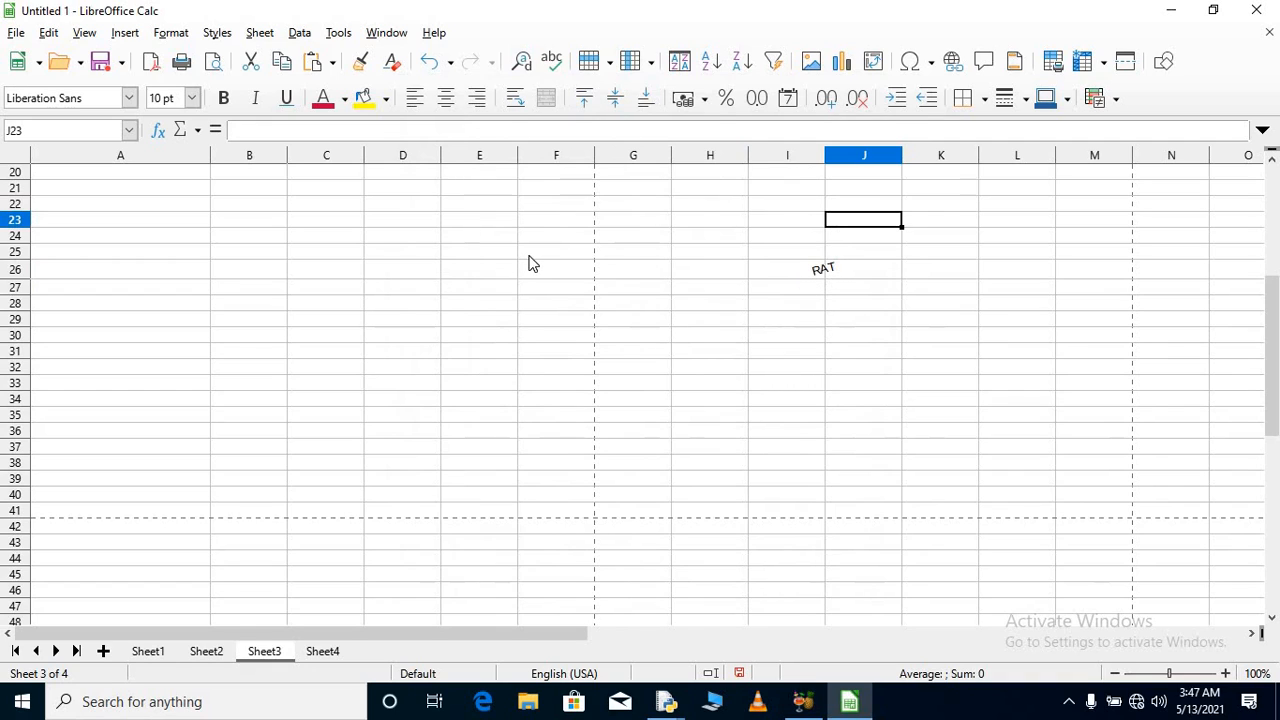
Step: Switch cell I26's orientation reference edge to inside the cell, increase its text rotation to about 45 degrees and apply the formatting
click(773, 272)
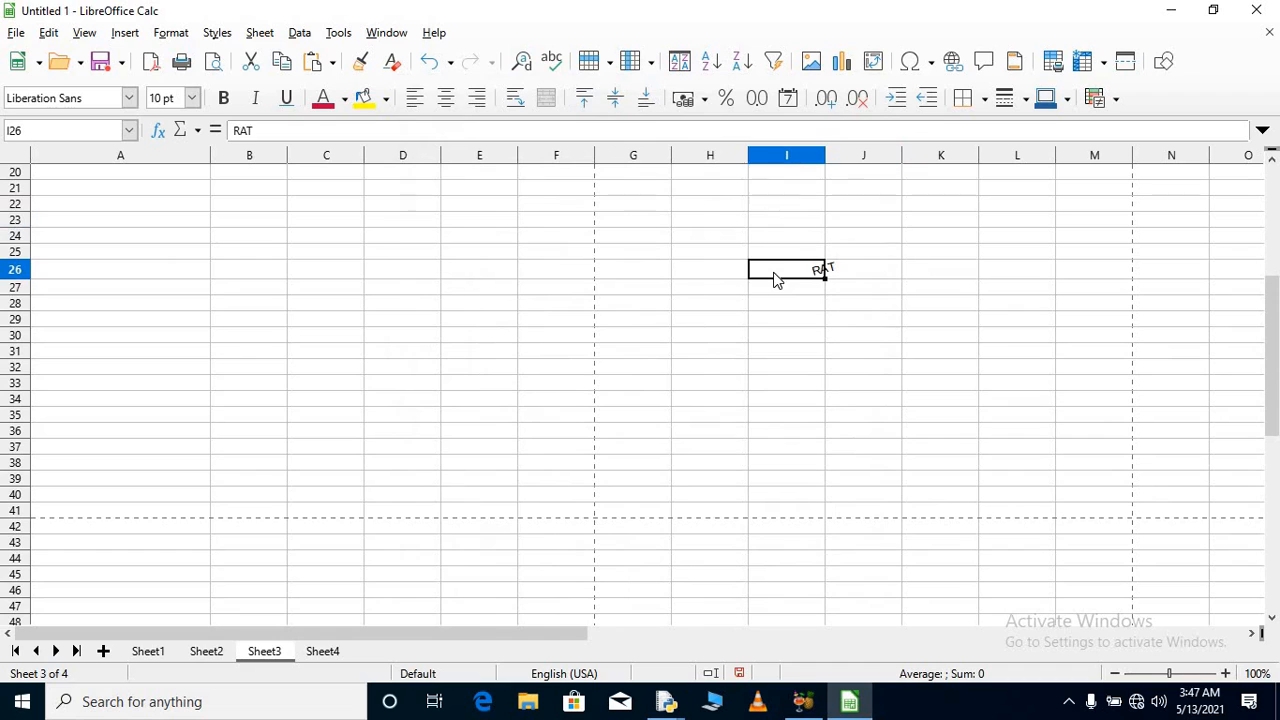
click(165, 33)
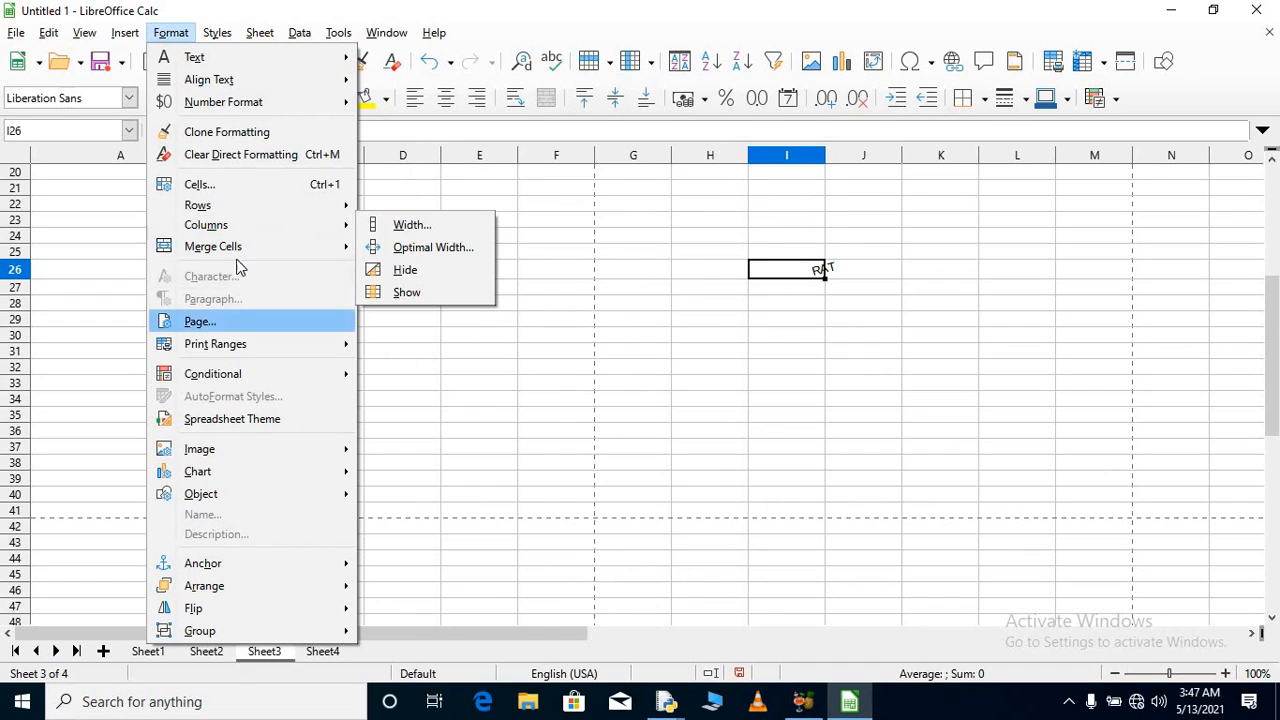
key(Escape)
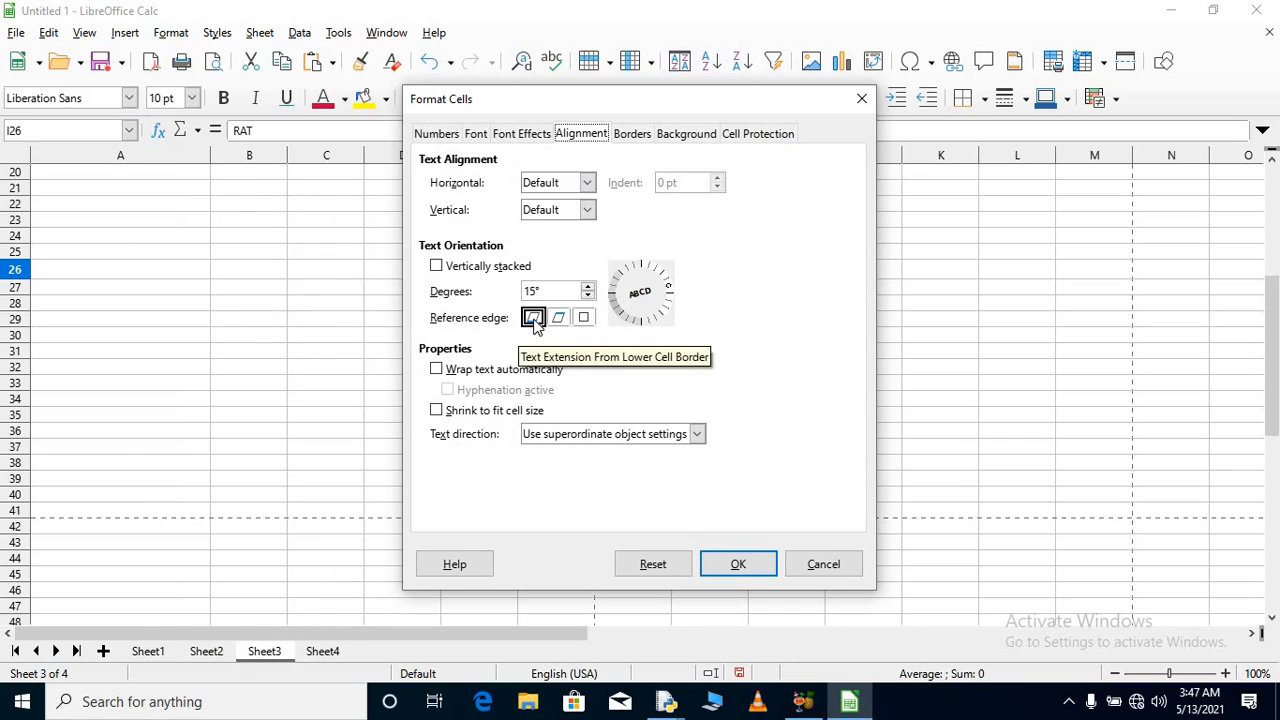
click(582, 320)
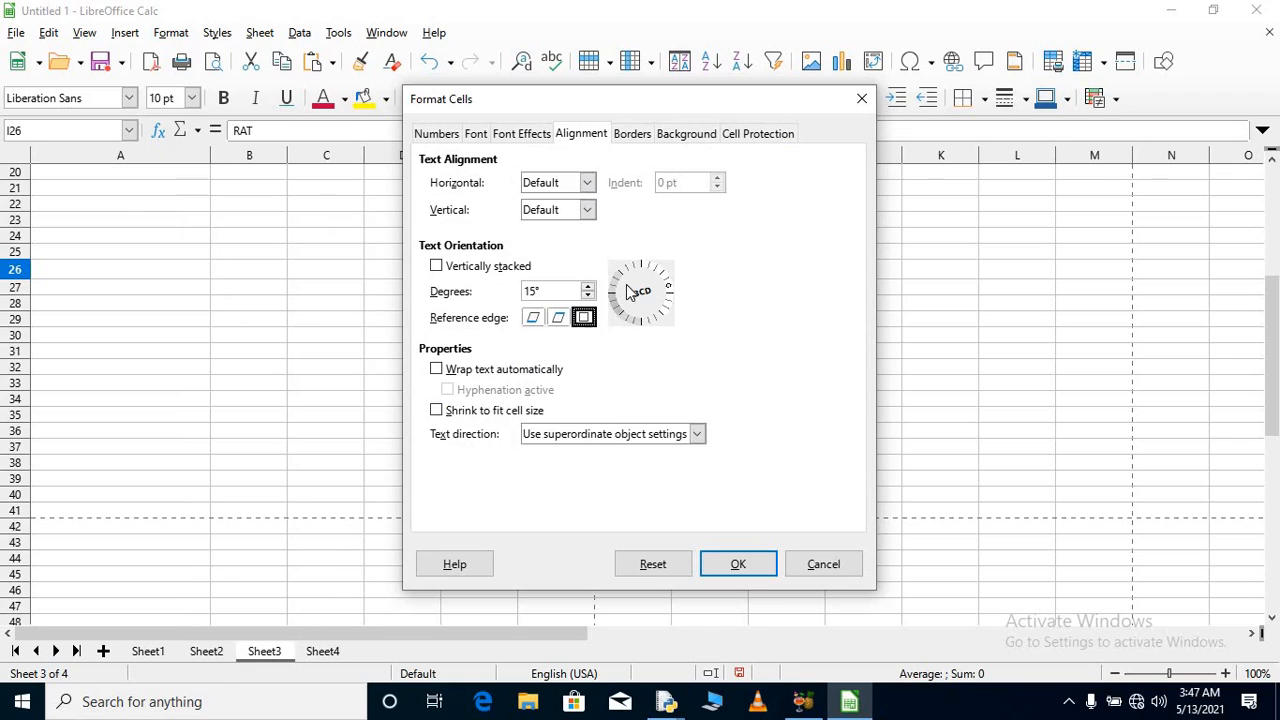
click(587, 287)
click(587, 287)
click(587, 287)
click(587, 287)
click(587, 287)
click(587, 287)
click(724, 556)
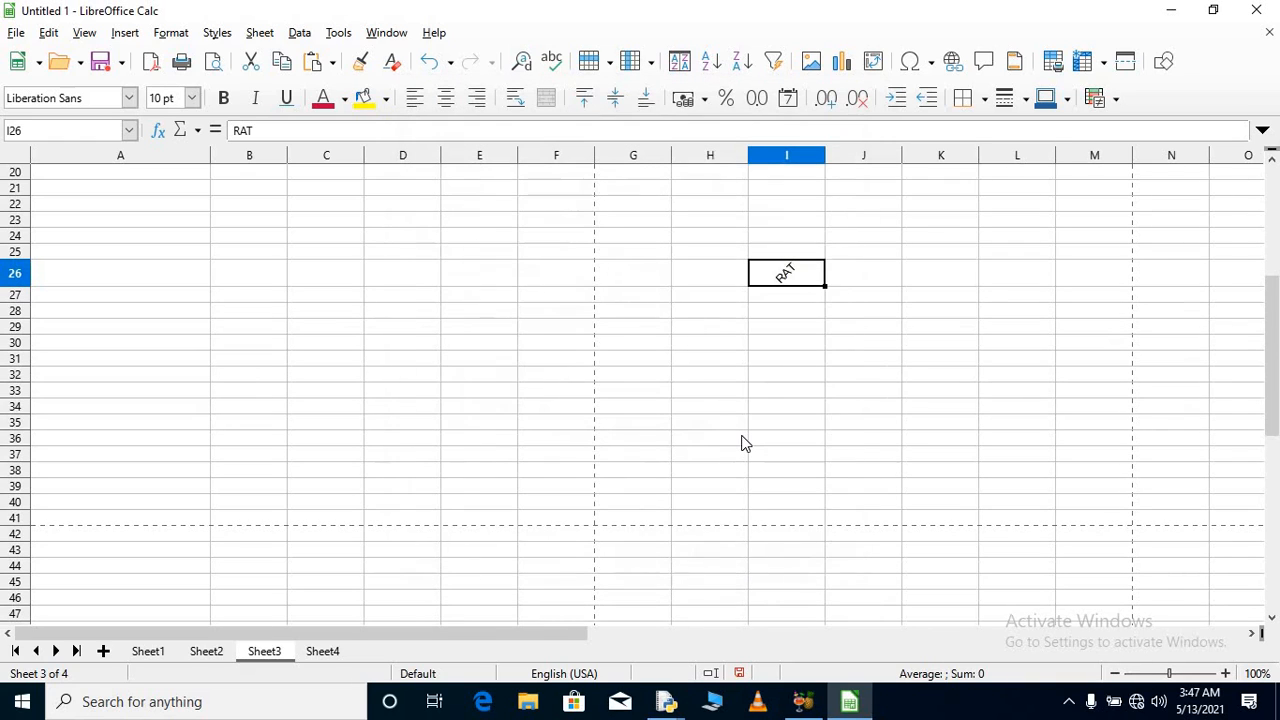
click(741, 437)
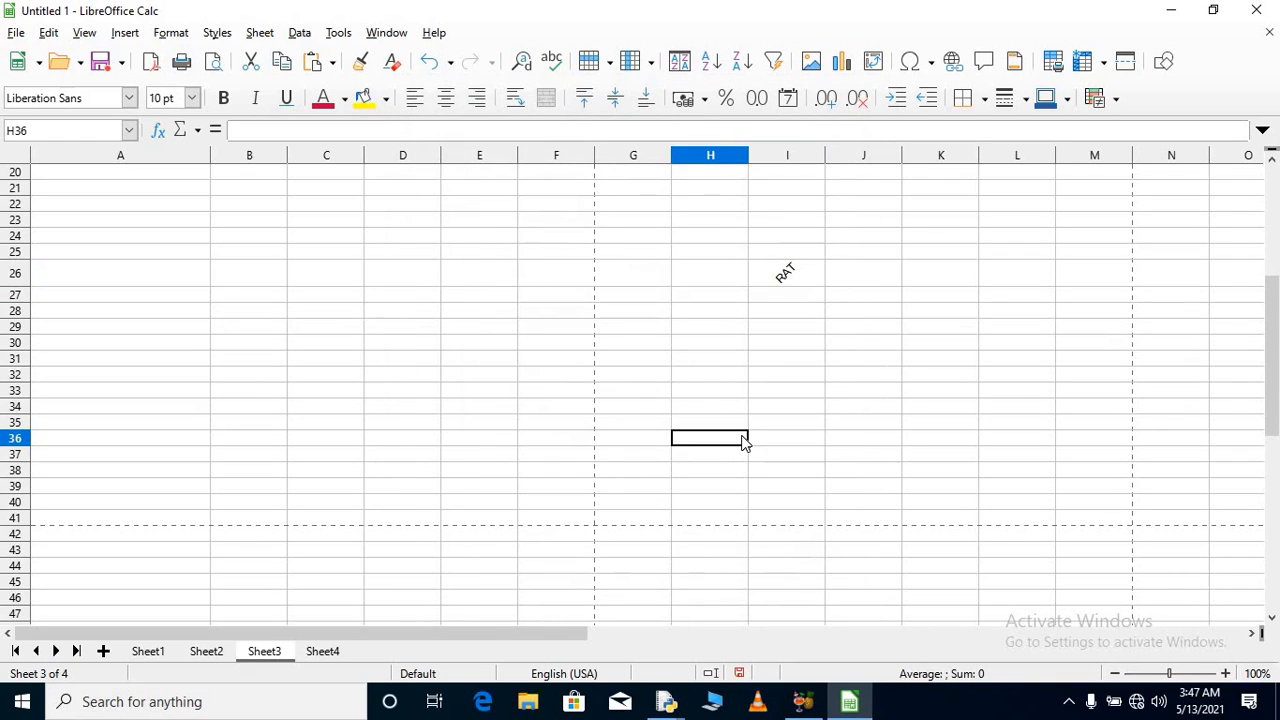
click(790, 278)
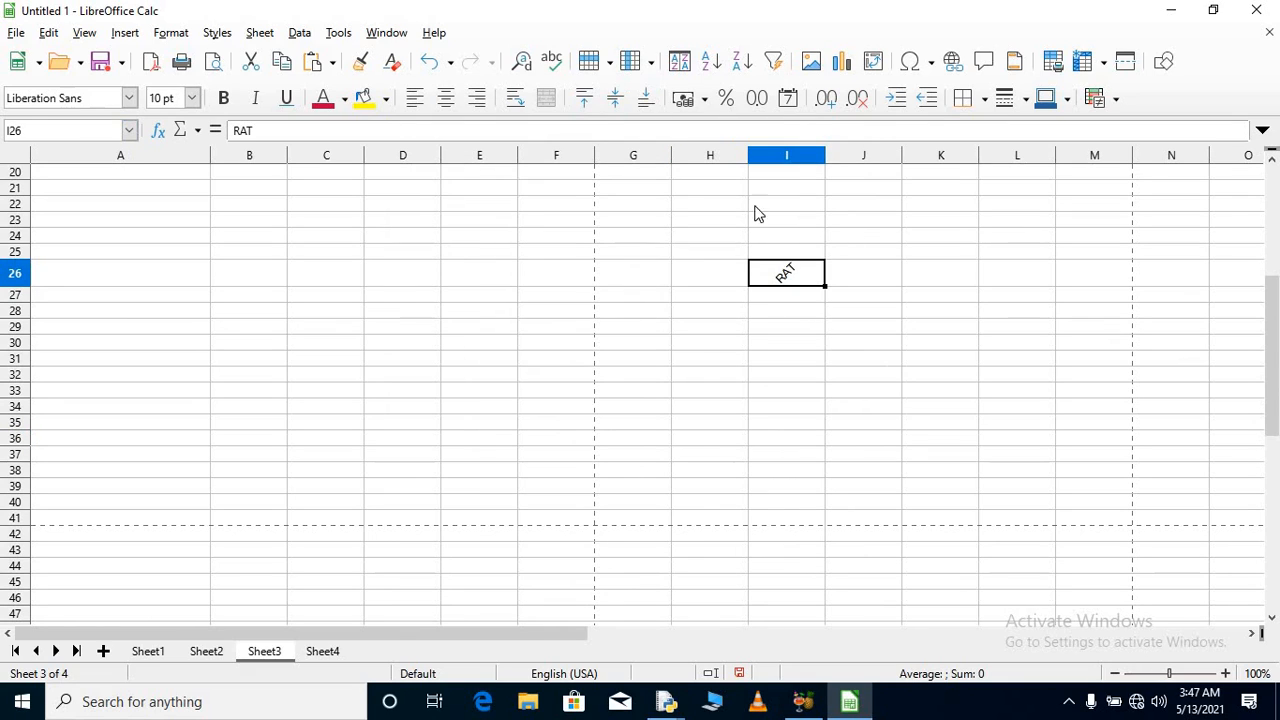
Step: Set cell A2's text orientation to 20 degrees with the reference edge inside the cell and apply the formatting
click(1273, 254)
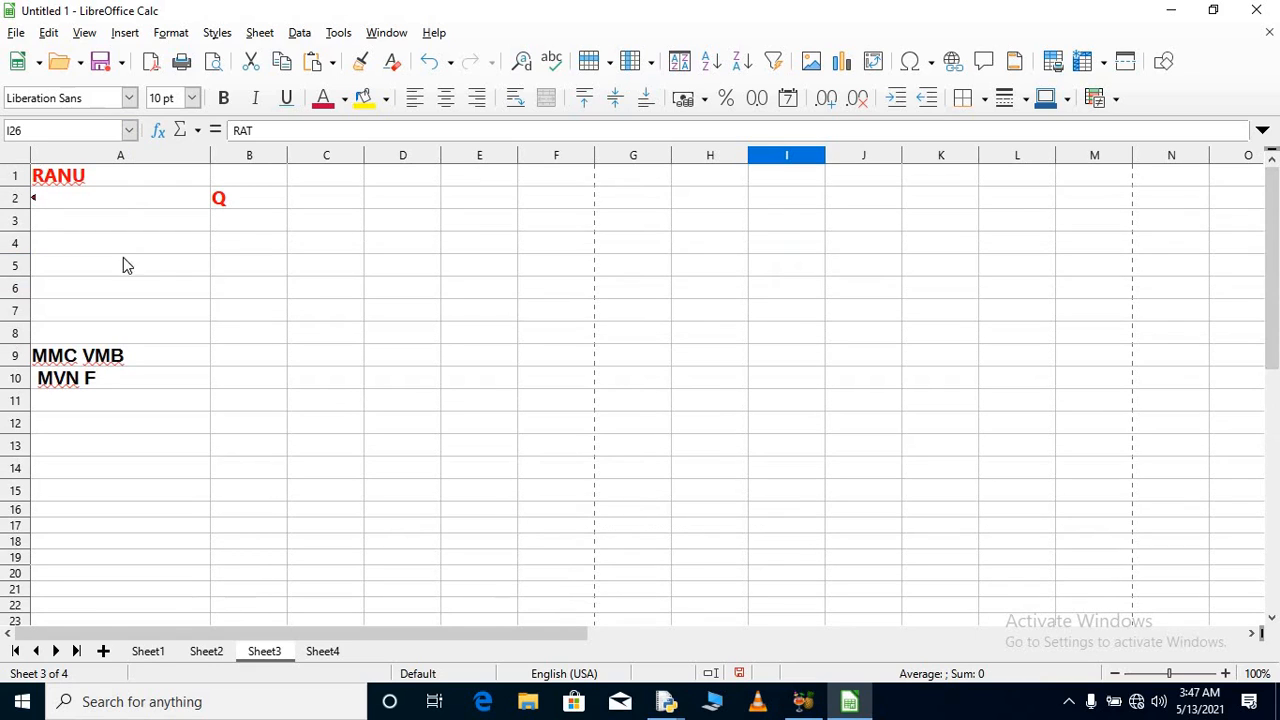
click(113, 184)
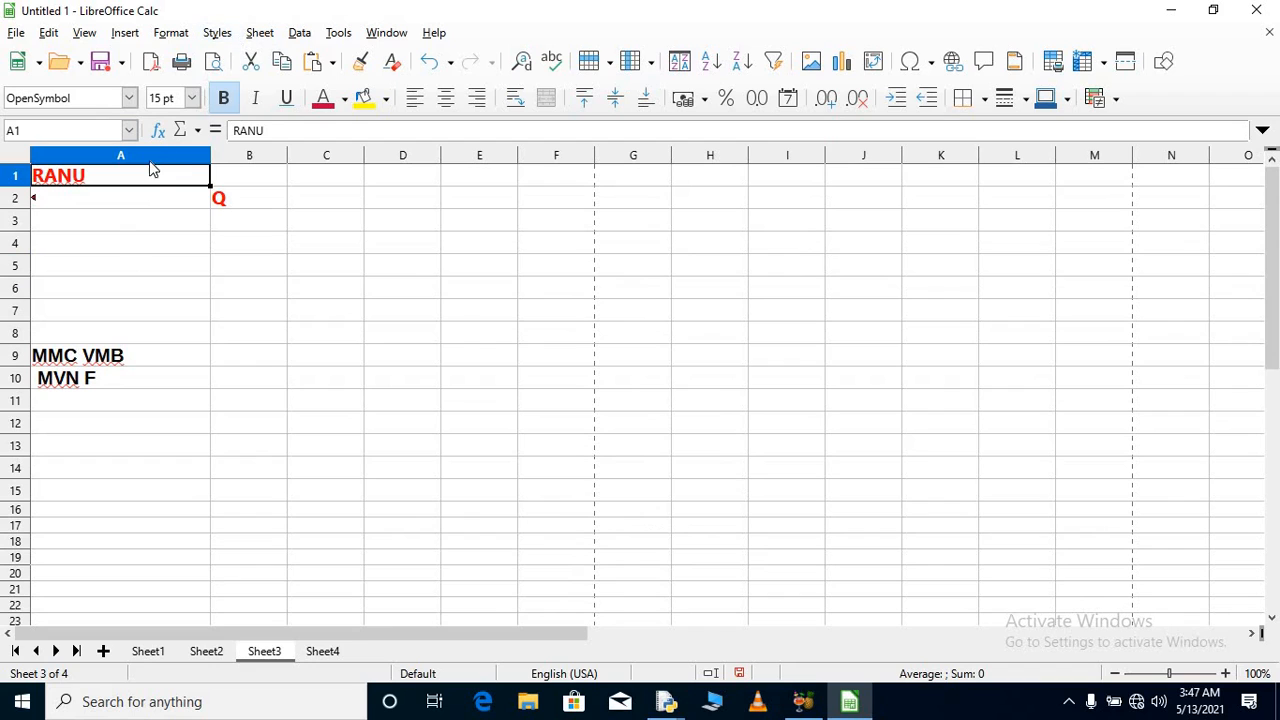
click(121, 208)
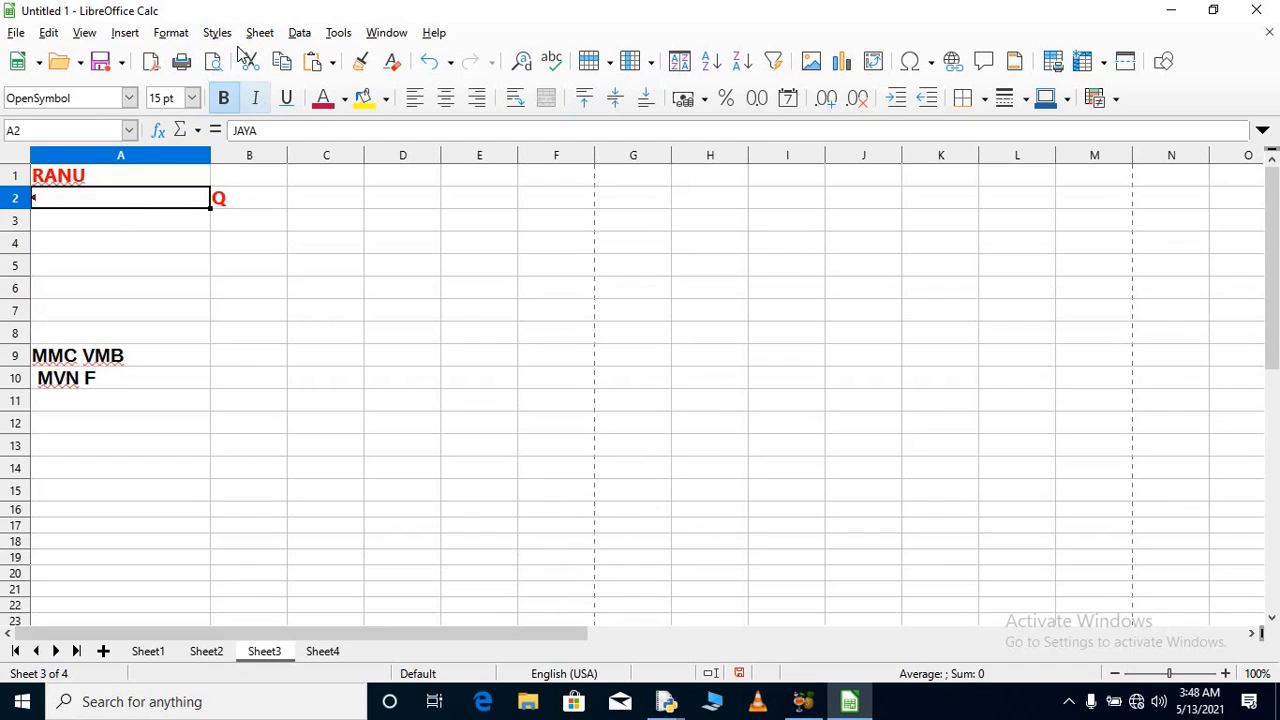
click(190, 36)
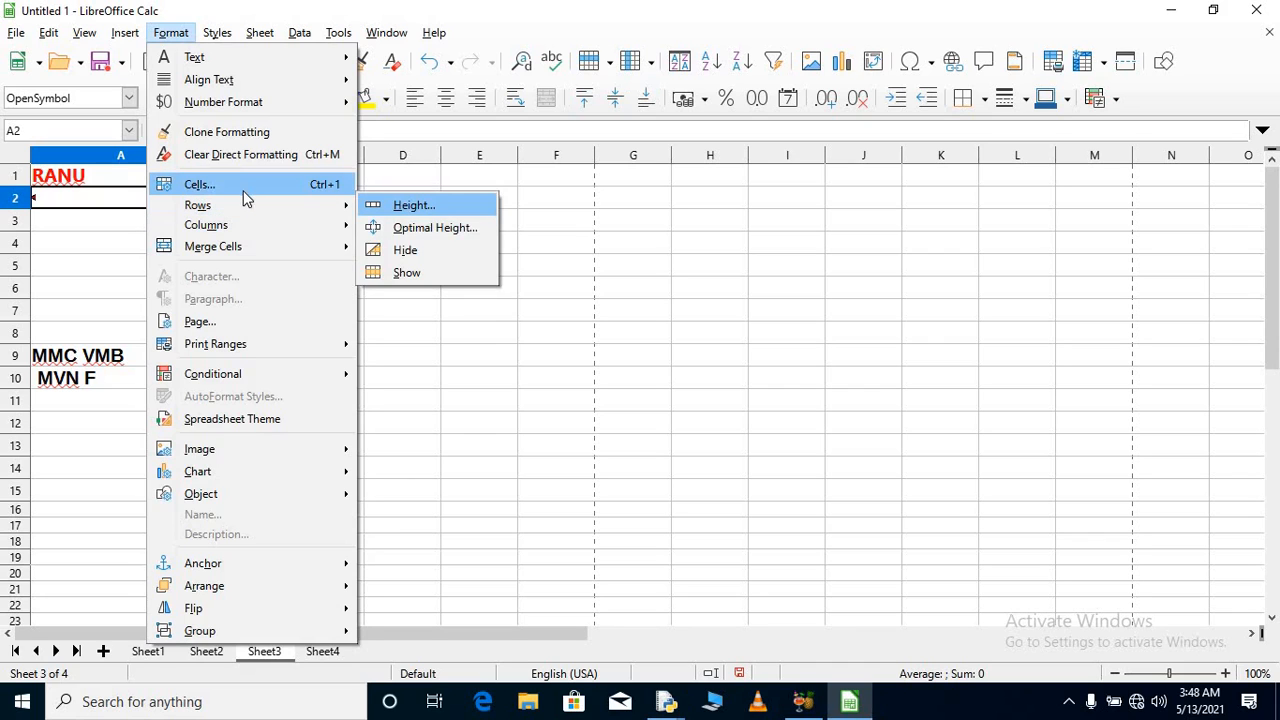
click(244, 188)
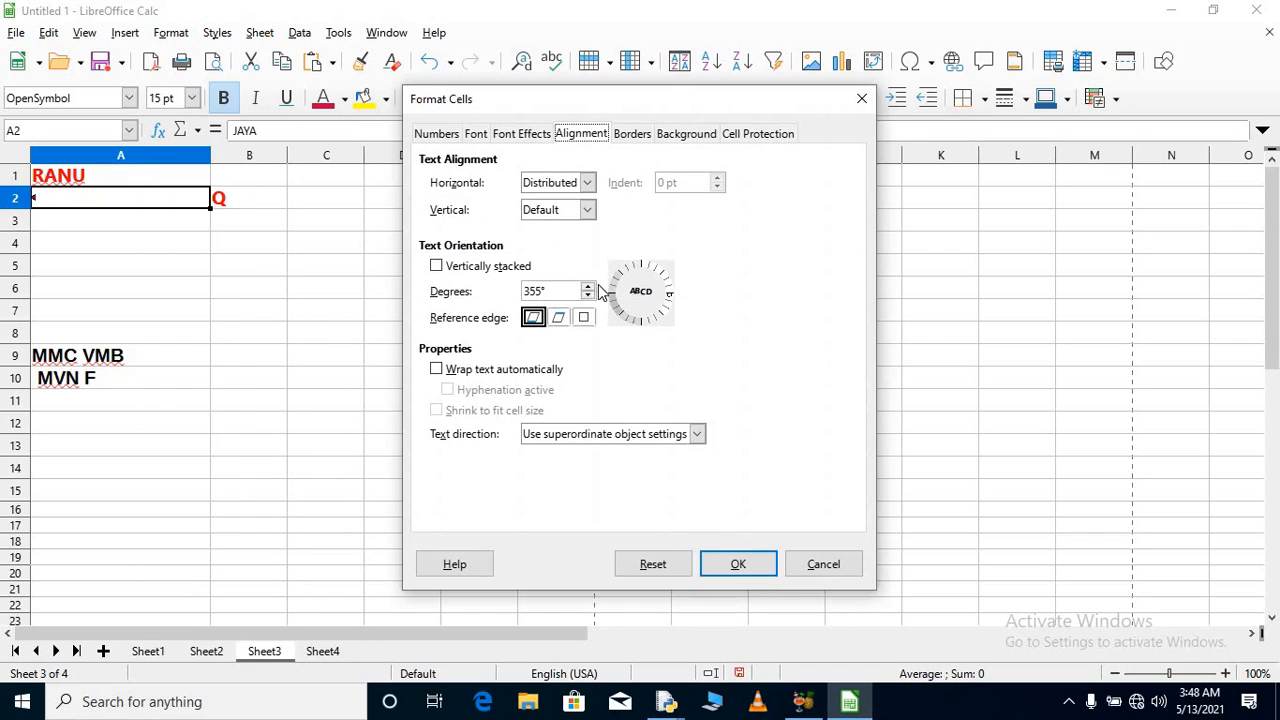
click(588, 287)
click(588, 287)
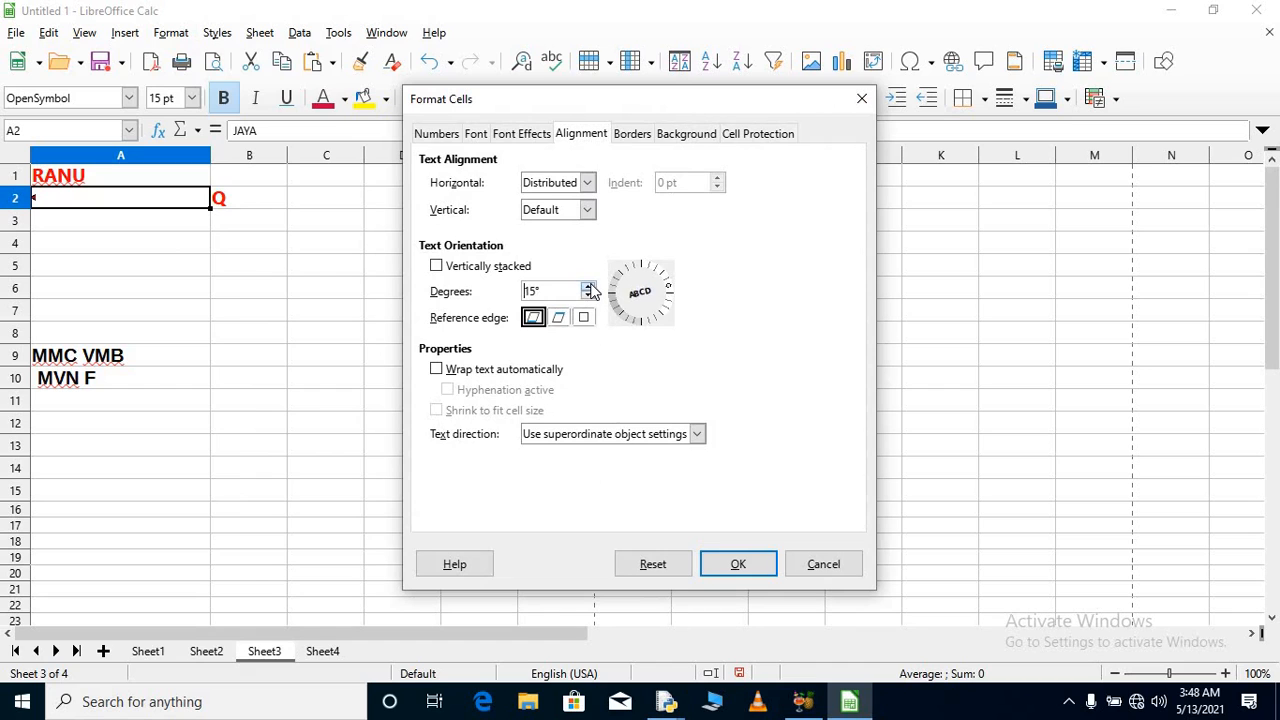
click(588, 287)
click(584, 317)
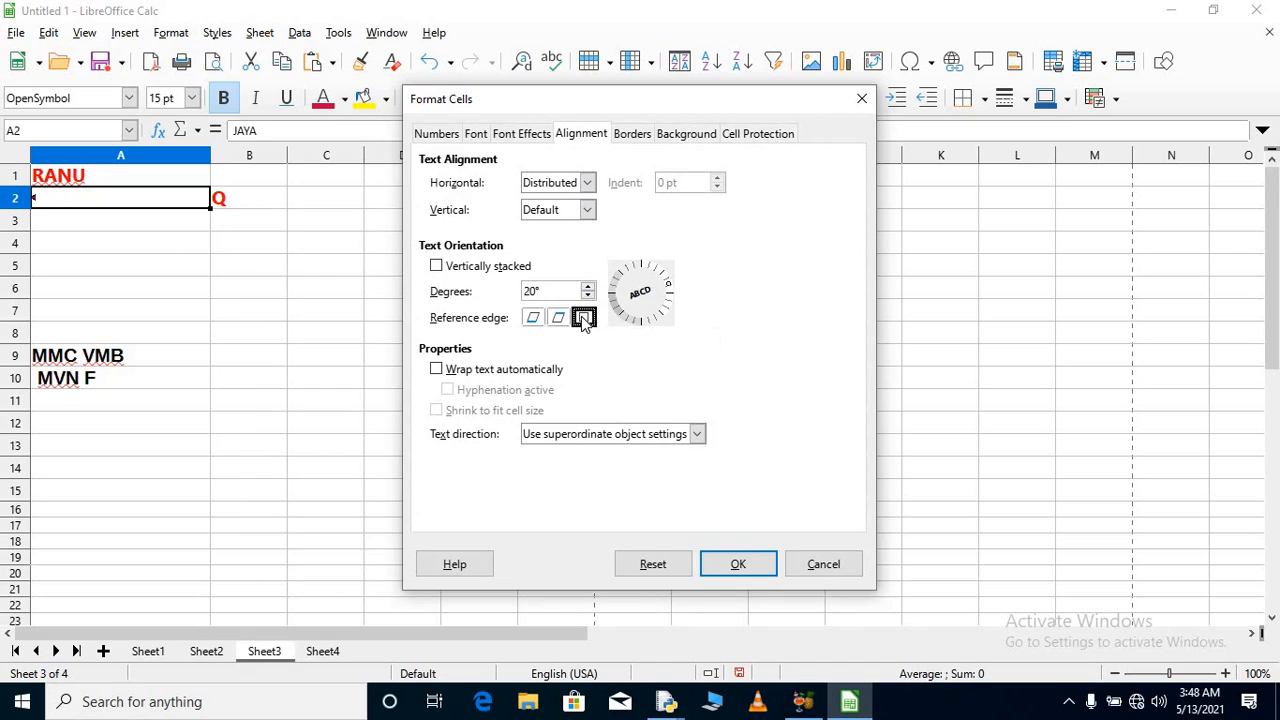
click(737, 566)
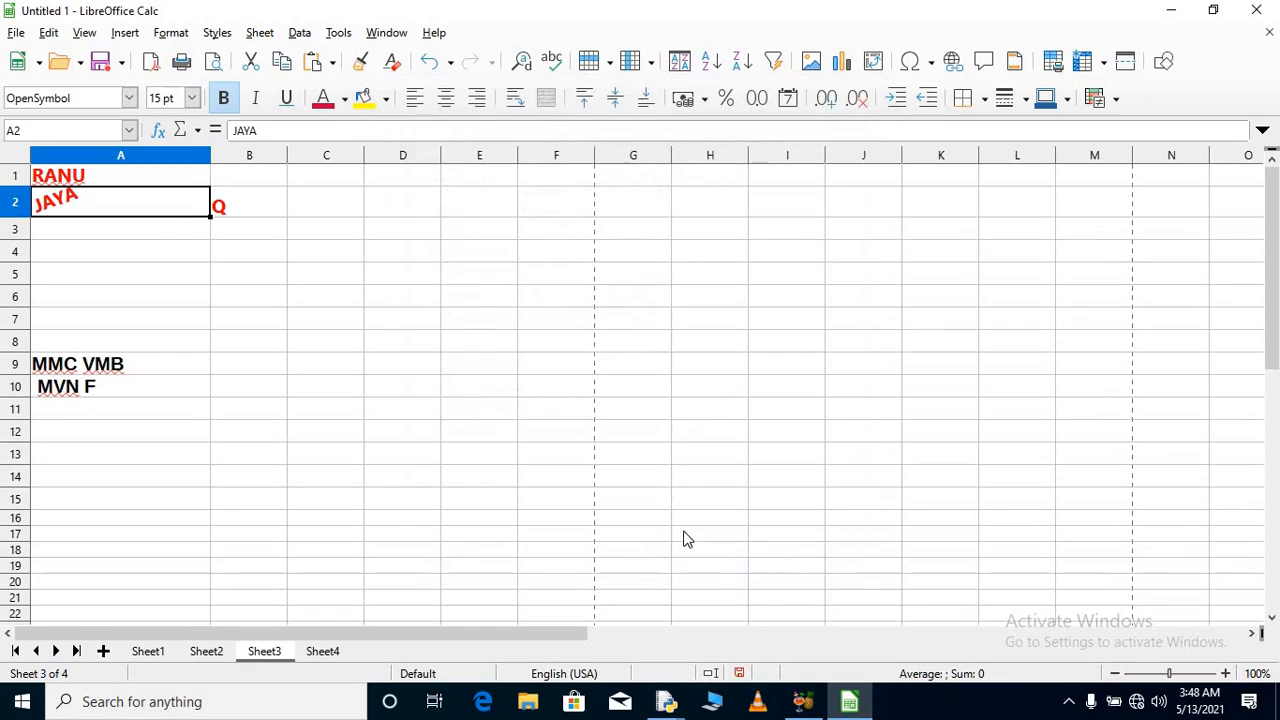
click(354, 334)
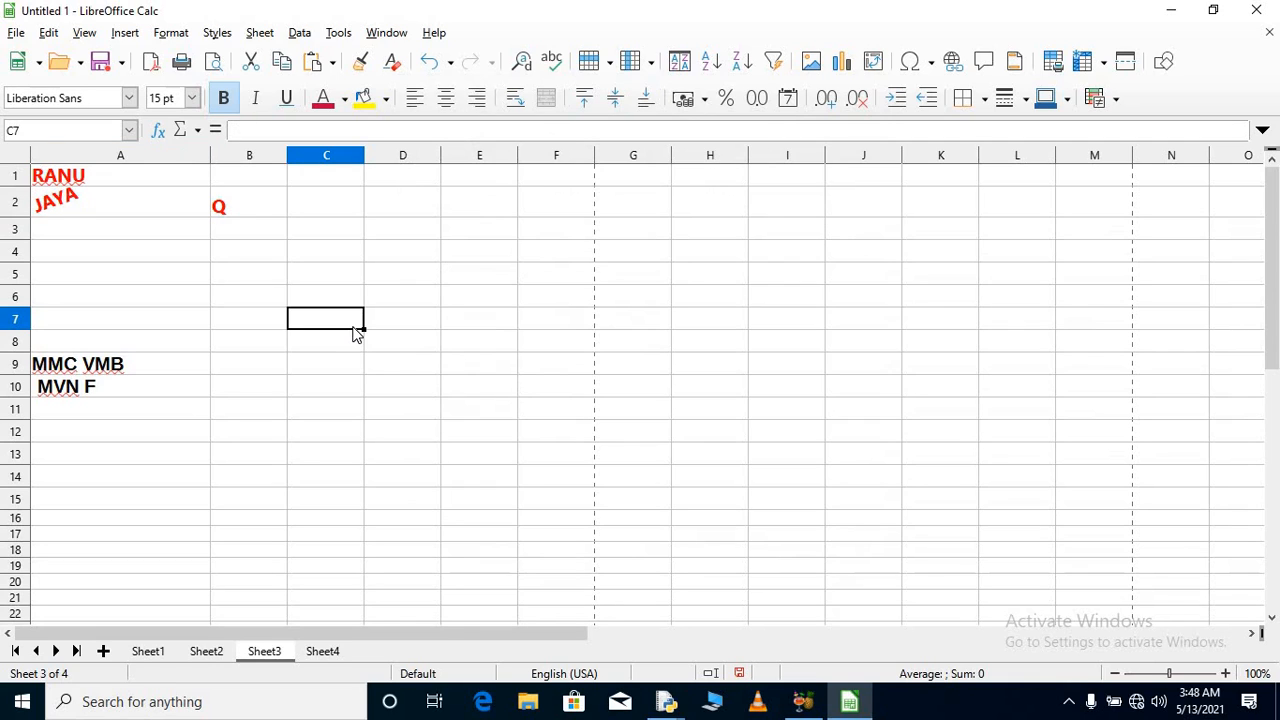
Step: Turn on automatic text wrapping for cell A1 in the Format Cells dialog and apply it
click(133, 182)
click(170, 33)
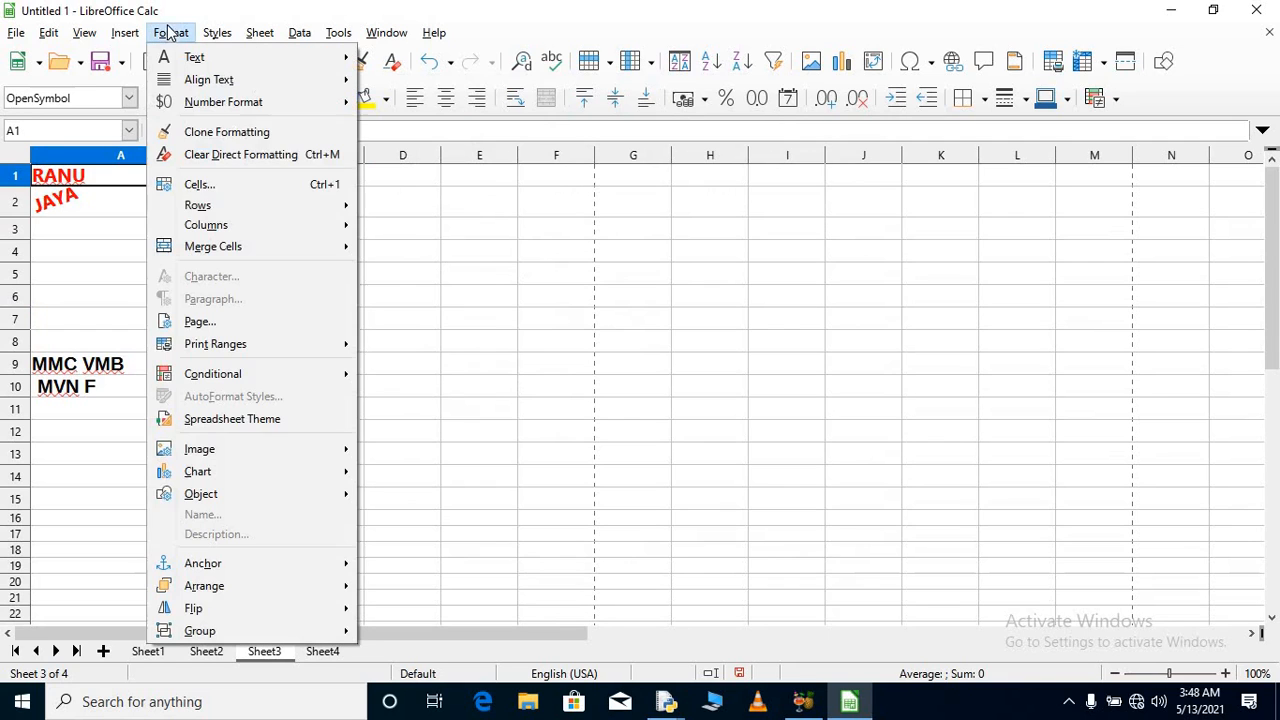
click(224, 186)
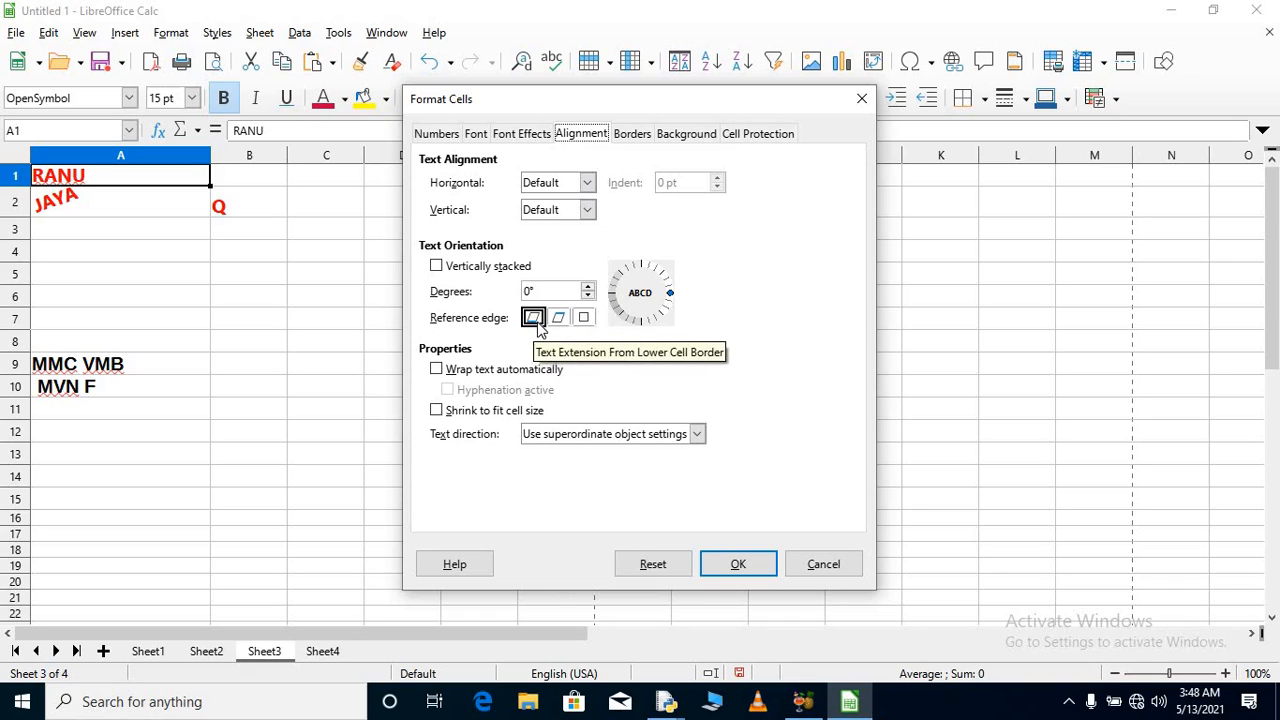
click(445, 370)
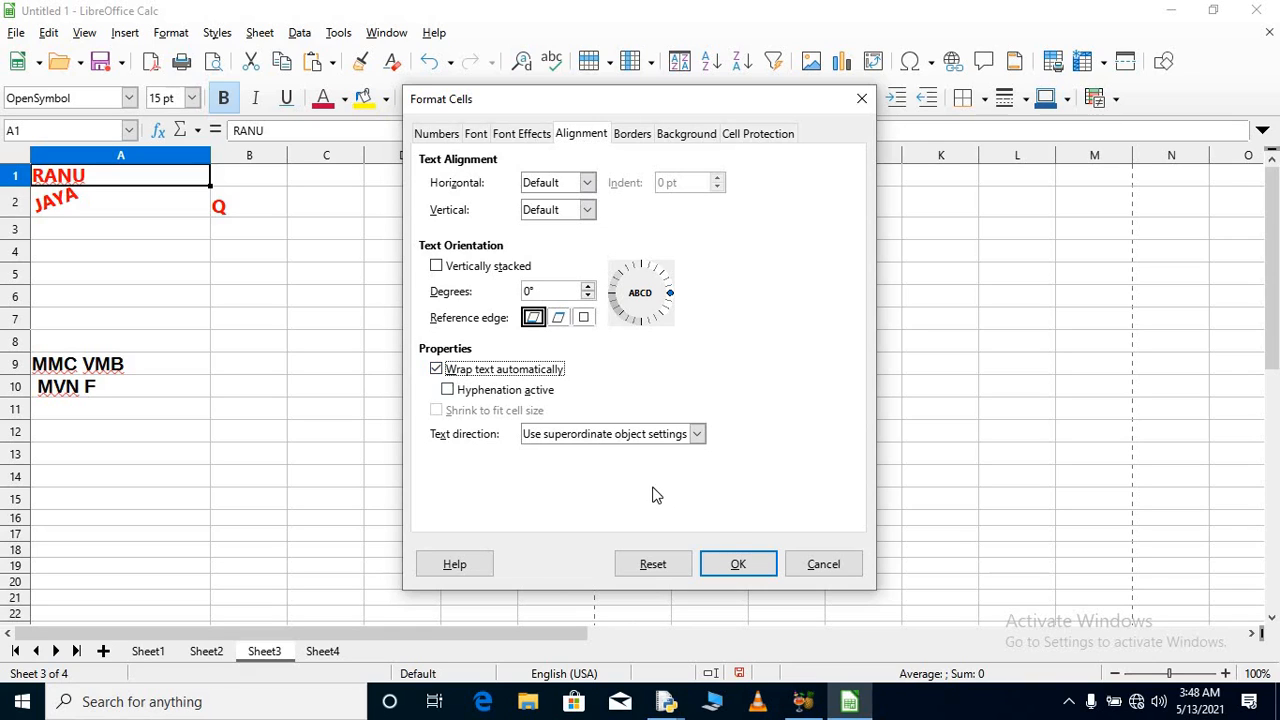
click(733, 568)
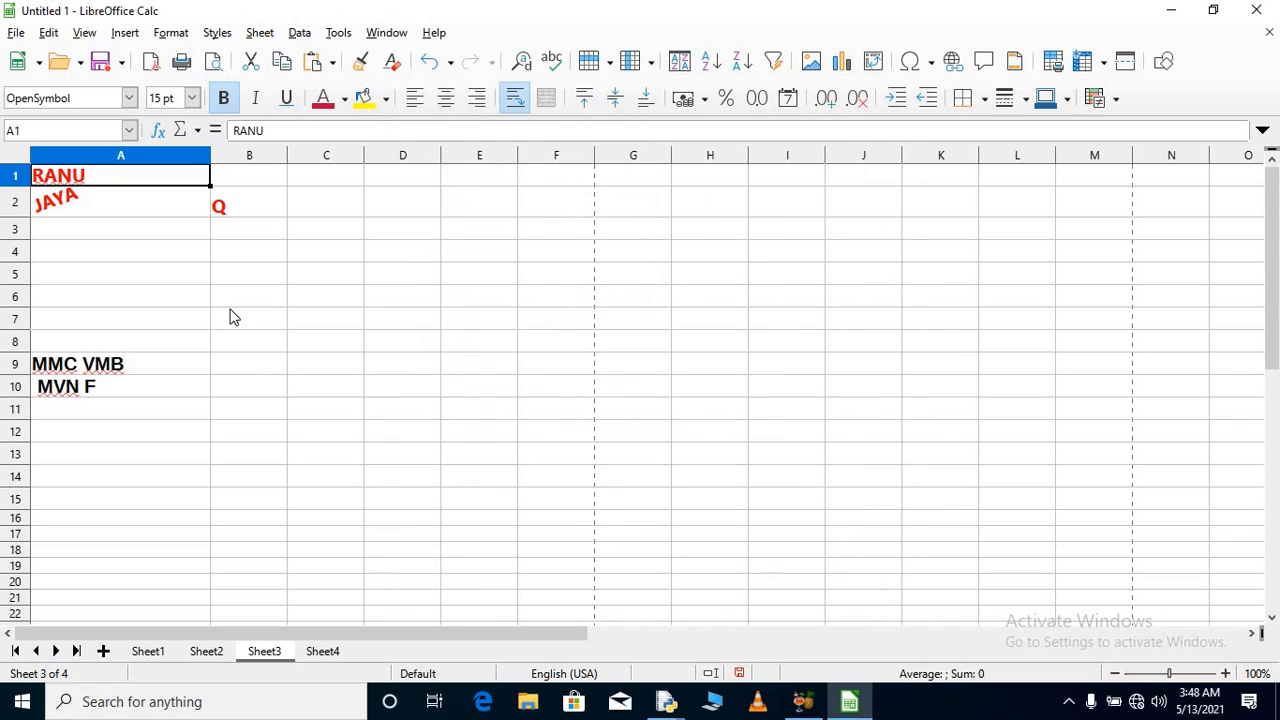
Step: Enter a first name followed by "IS S DFKVBFJVBFDJHB" in the empty cell D1
click(390, 177)
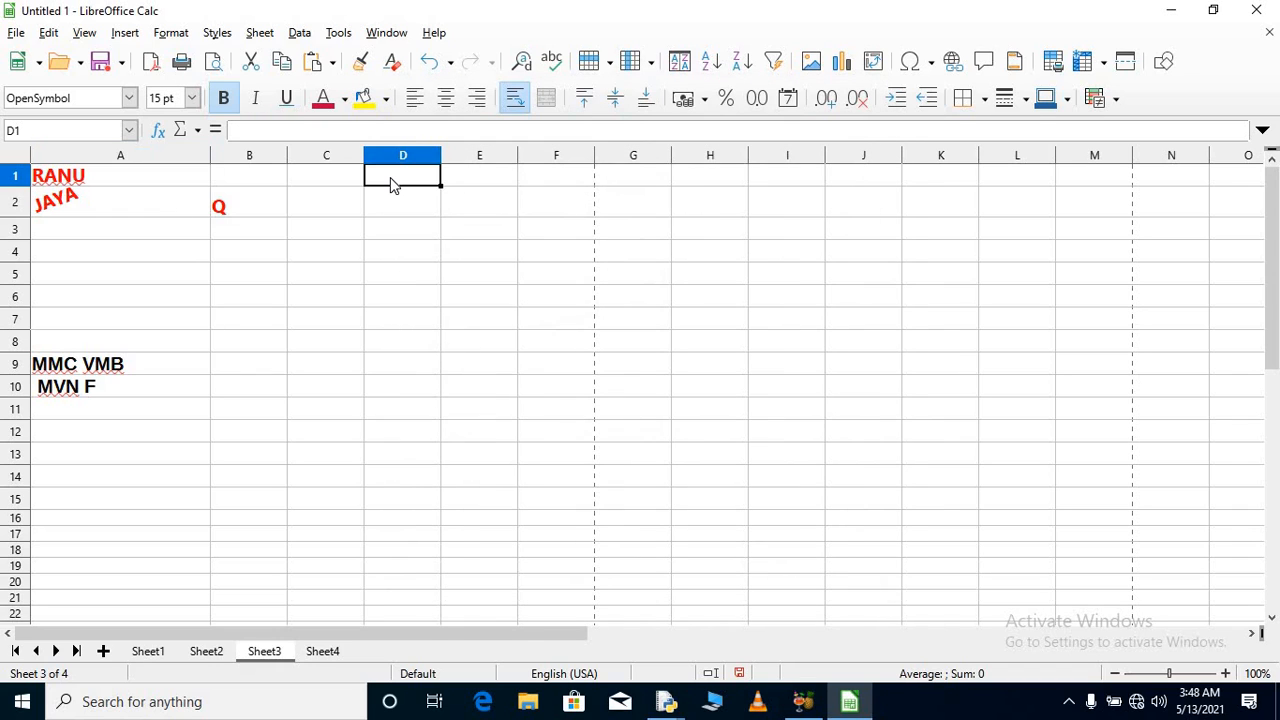
text(RAJ )
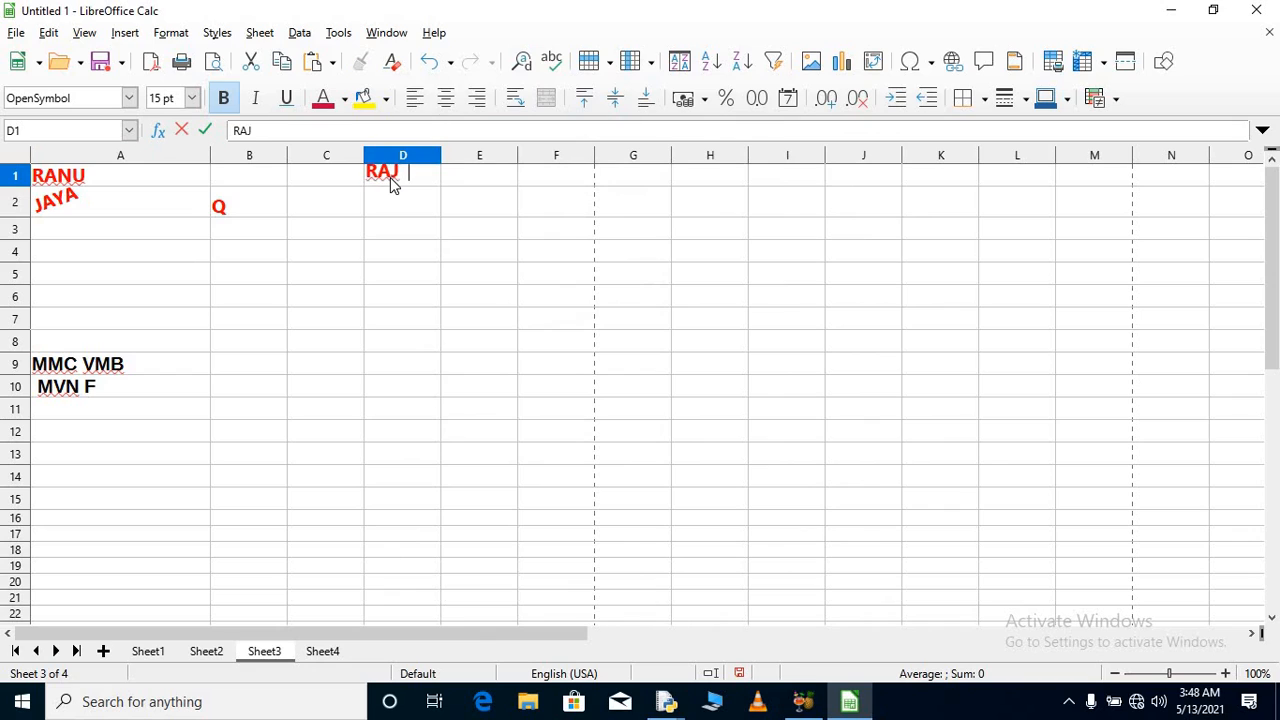
text(IS S DFKVBFJVBFDJHB)
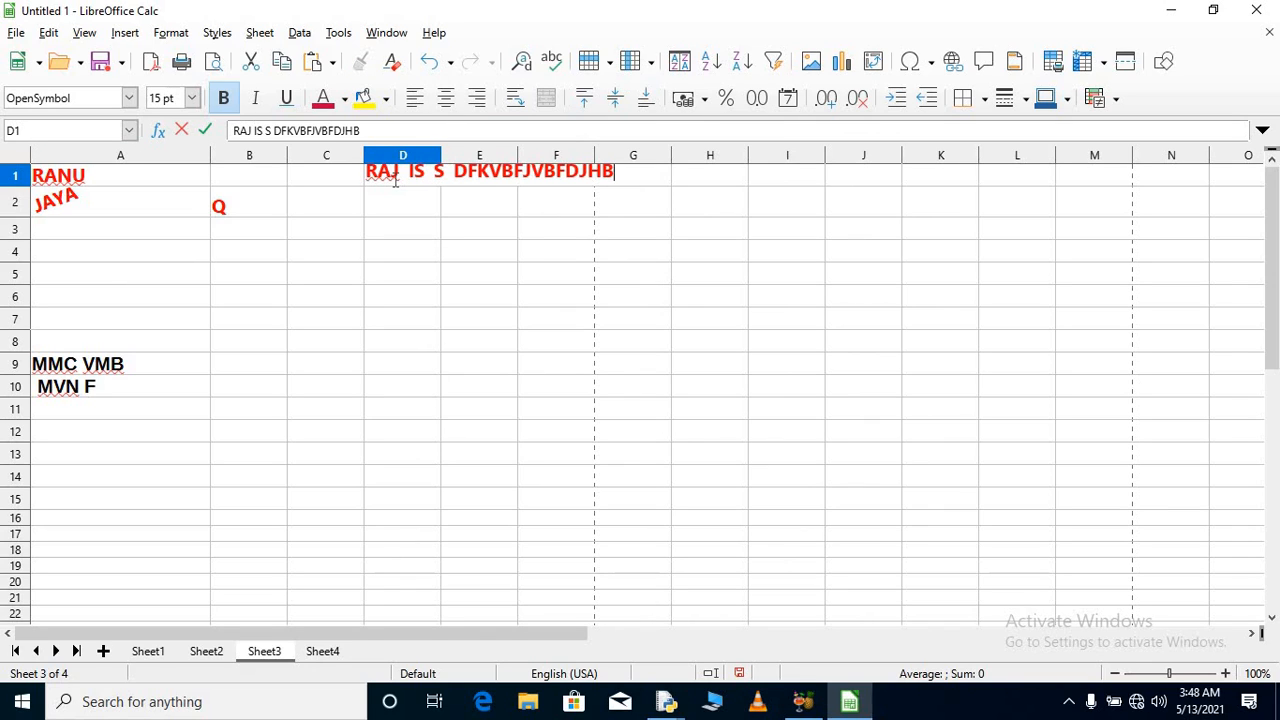
click(118, 176)
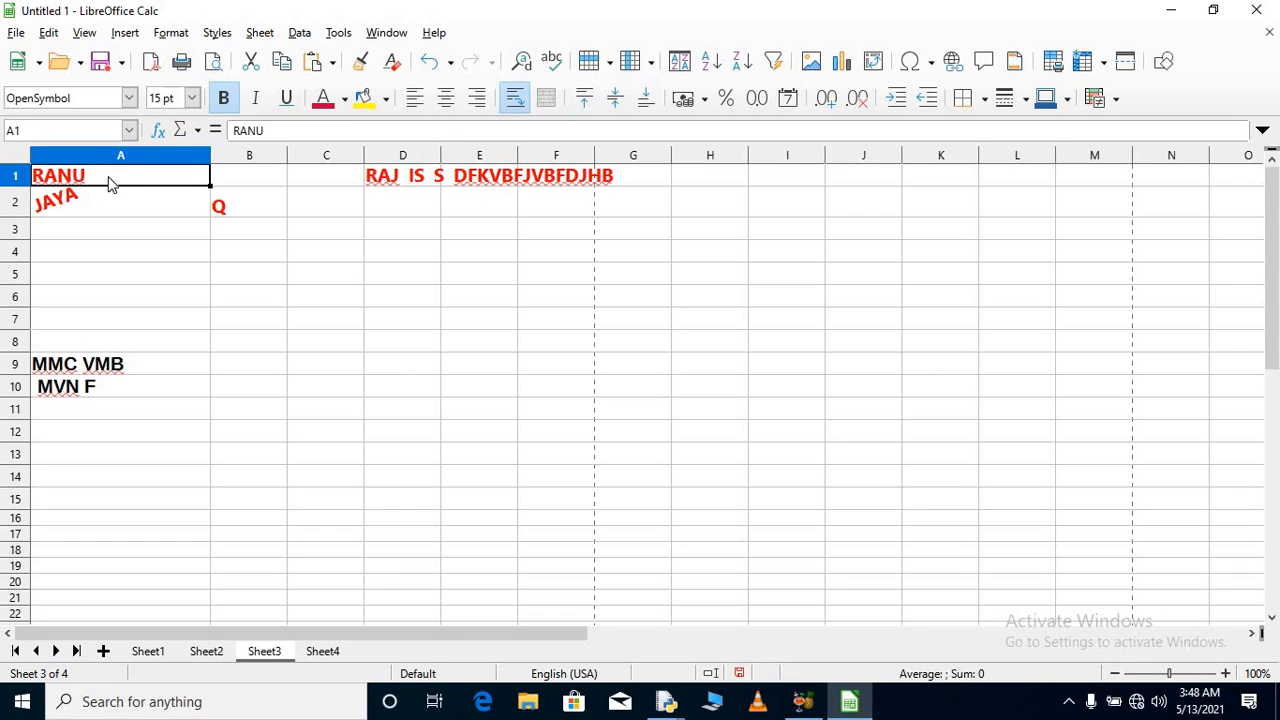
Step: Extend the text in cell A1 with "IS A GOOD GIRL SHE IS VERY" to try out the automatic wrapping
double_click(101, 177)
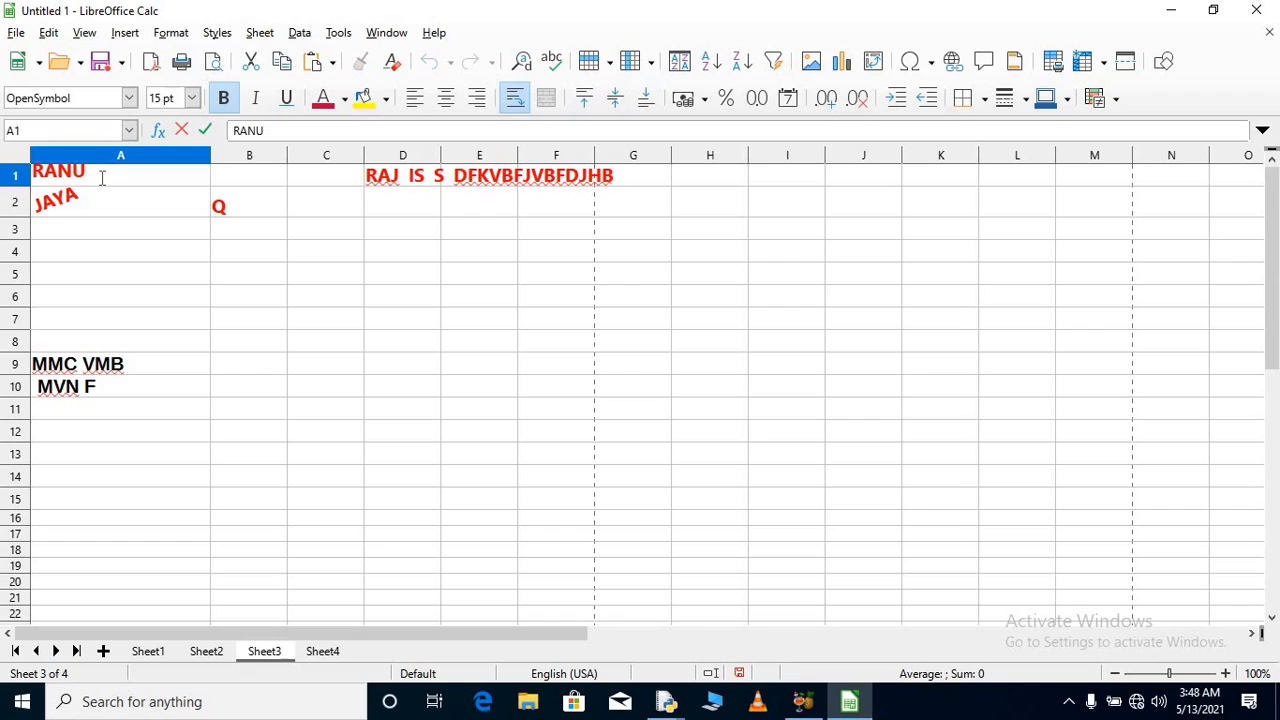
text(IS A GOOD)
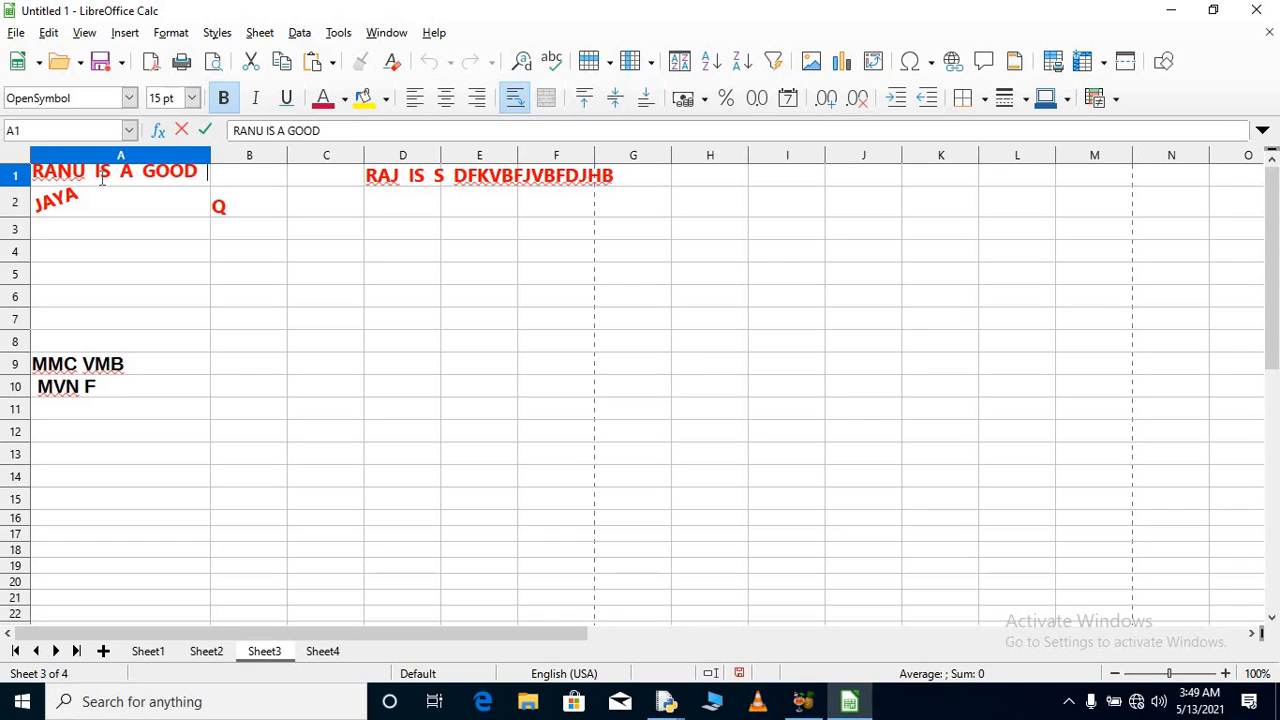
text( GIR)
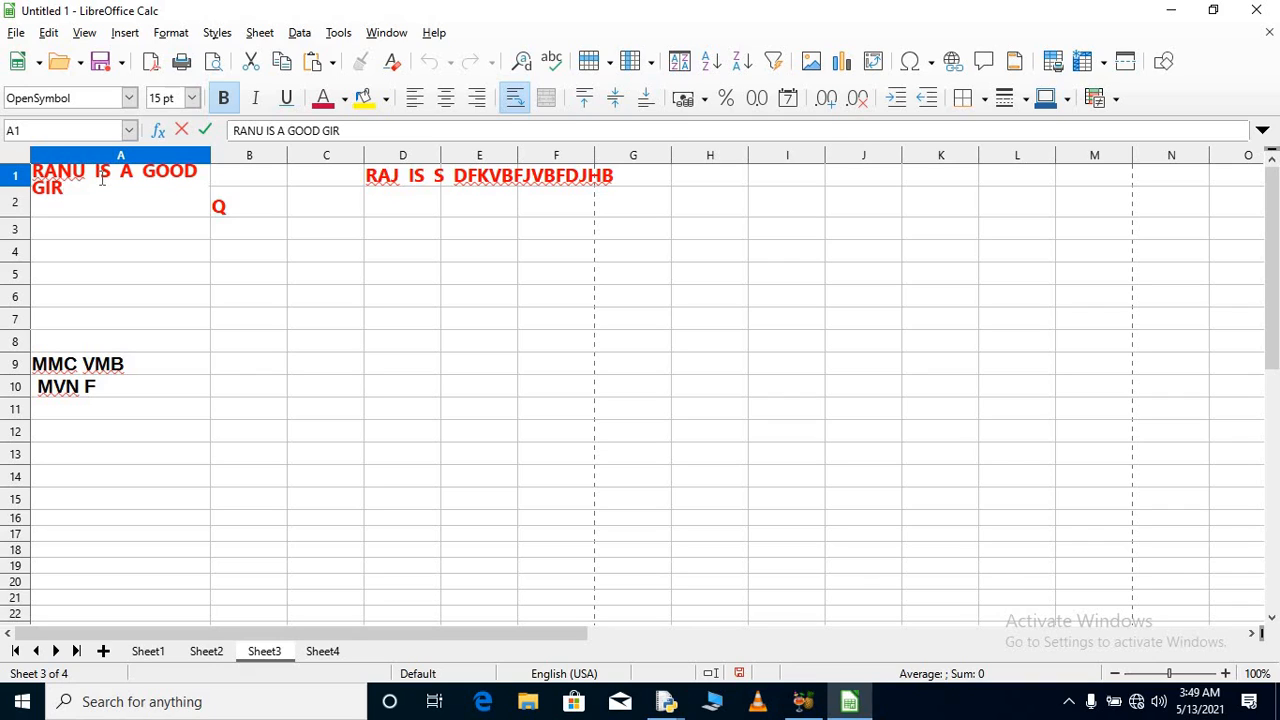
text(L SHE IS )
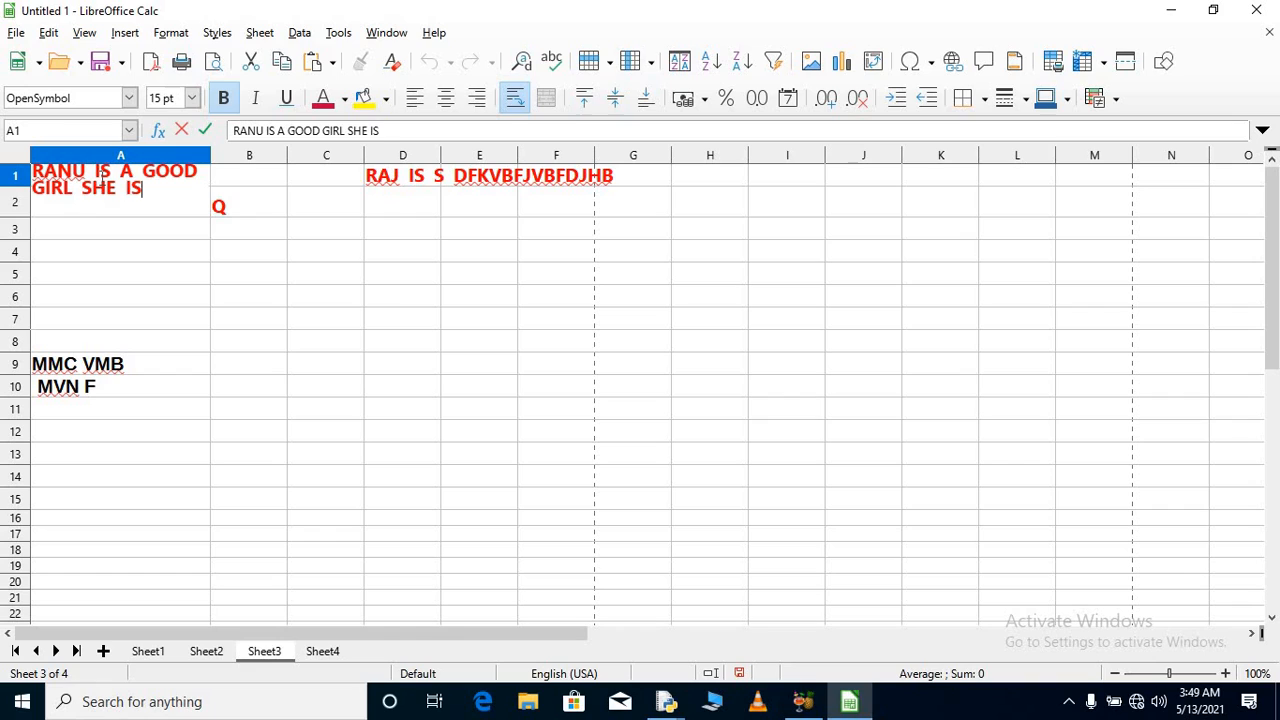
text(VERY)
Step: Erase all the text in cell A1, commit the empty cell and select cell A3
key(BackSpace)
key(BackSpace)
key(BackSpace)
key(BackSpace)
key(BackSpace)
key(BackSpace)
key(BackSpace)
key(BackSpace)
key(BackSpace)
key(BackSpace)
key(BackSpace)
key(BackSpace)
key(BackSpace)
key(BackSpace)
key(BackSpace)
key(BackSpace)
key(BackSpace)
key(BackSpace)
key(BackSpace)
key(BackSpace)
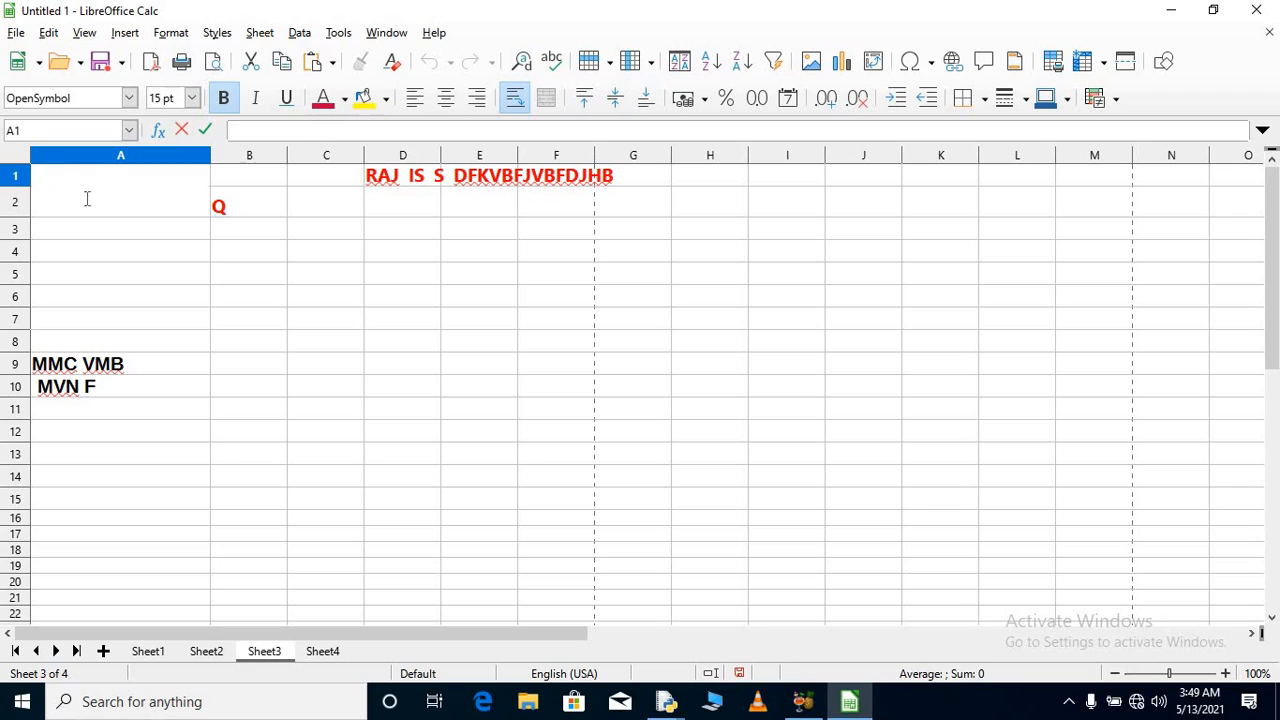
click(146, 272)
click(140, 229)
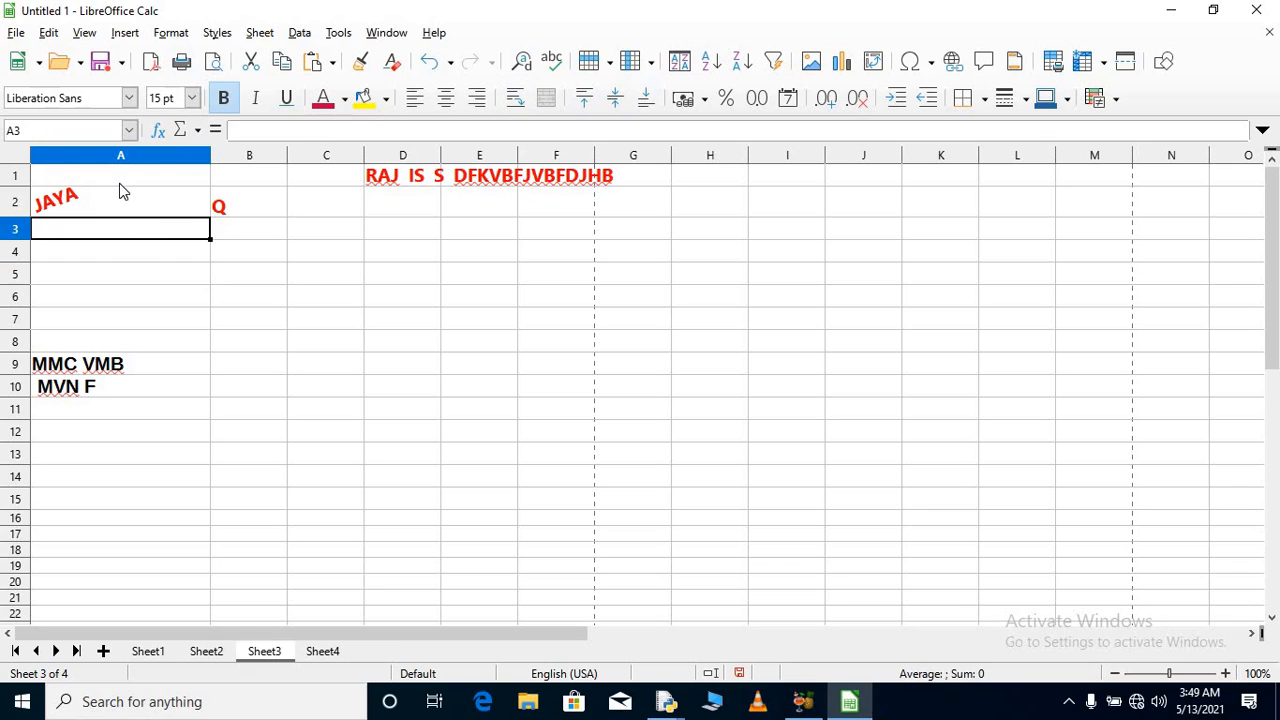
click(119, 184)
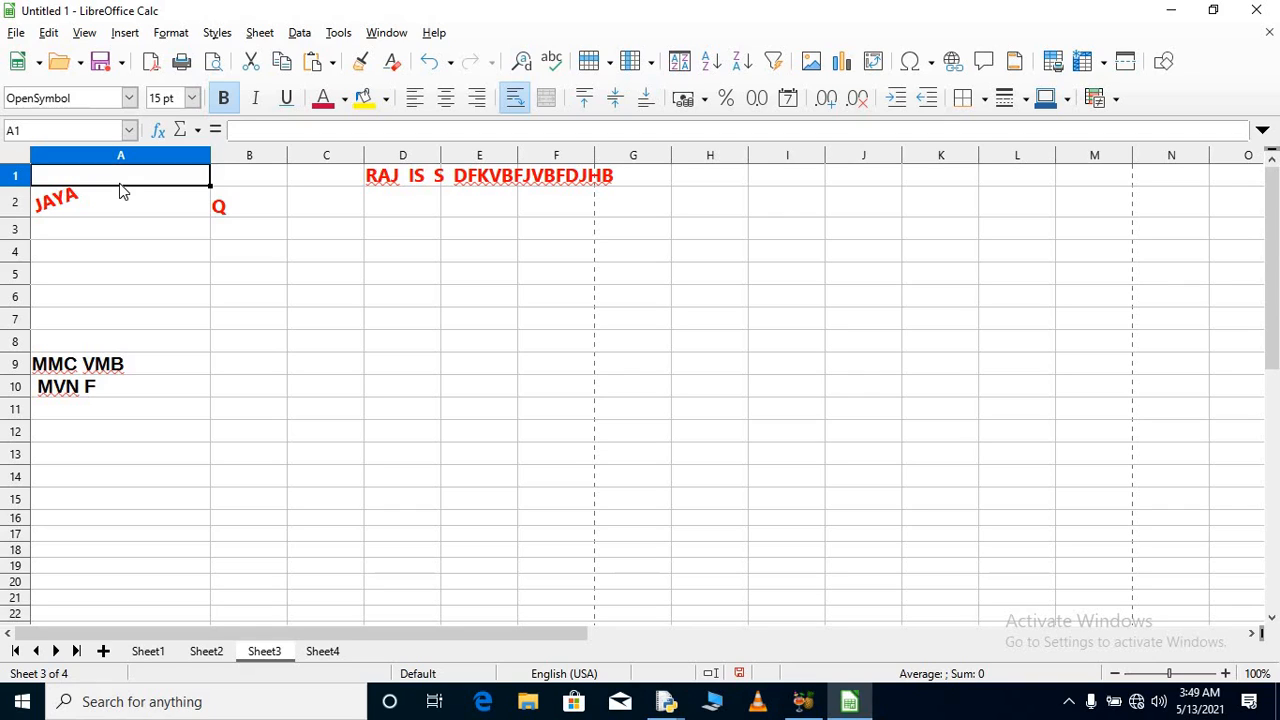
click(168, 226)
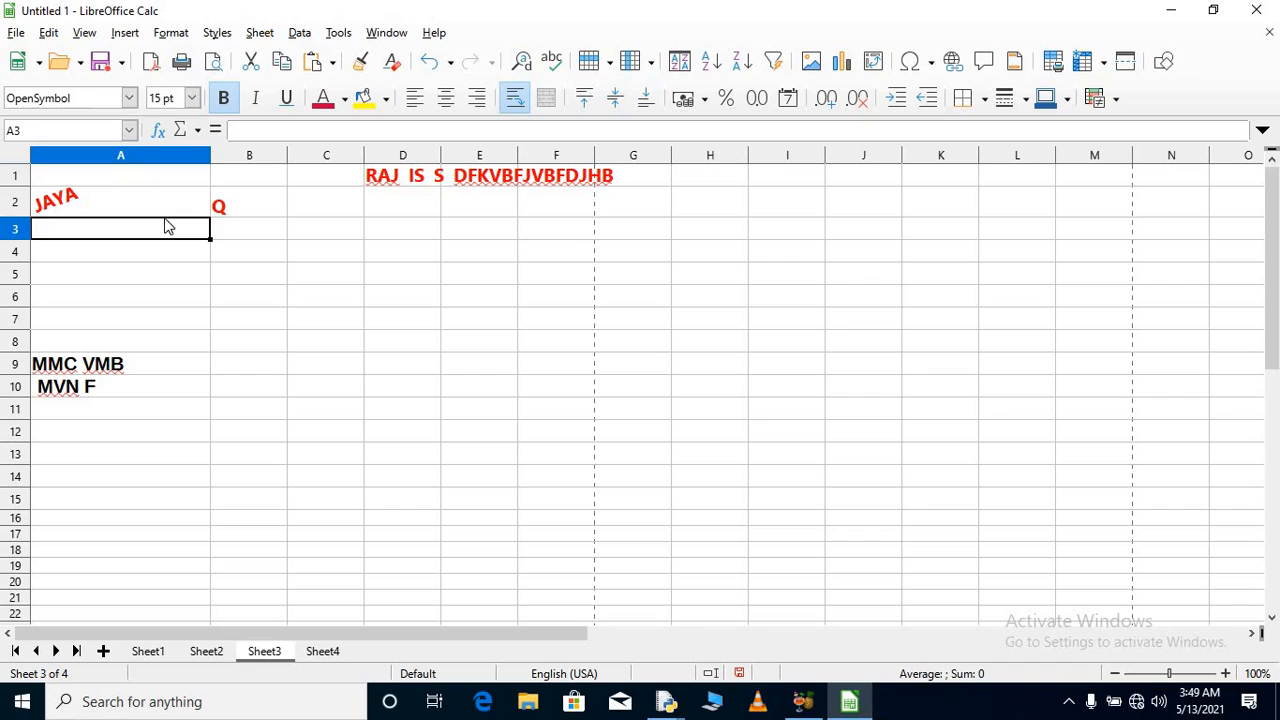
click(159, 197)
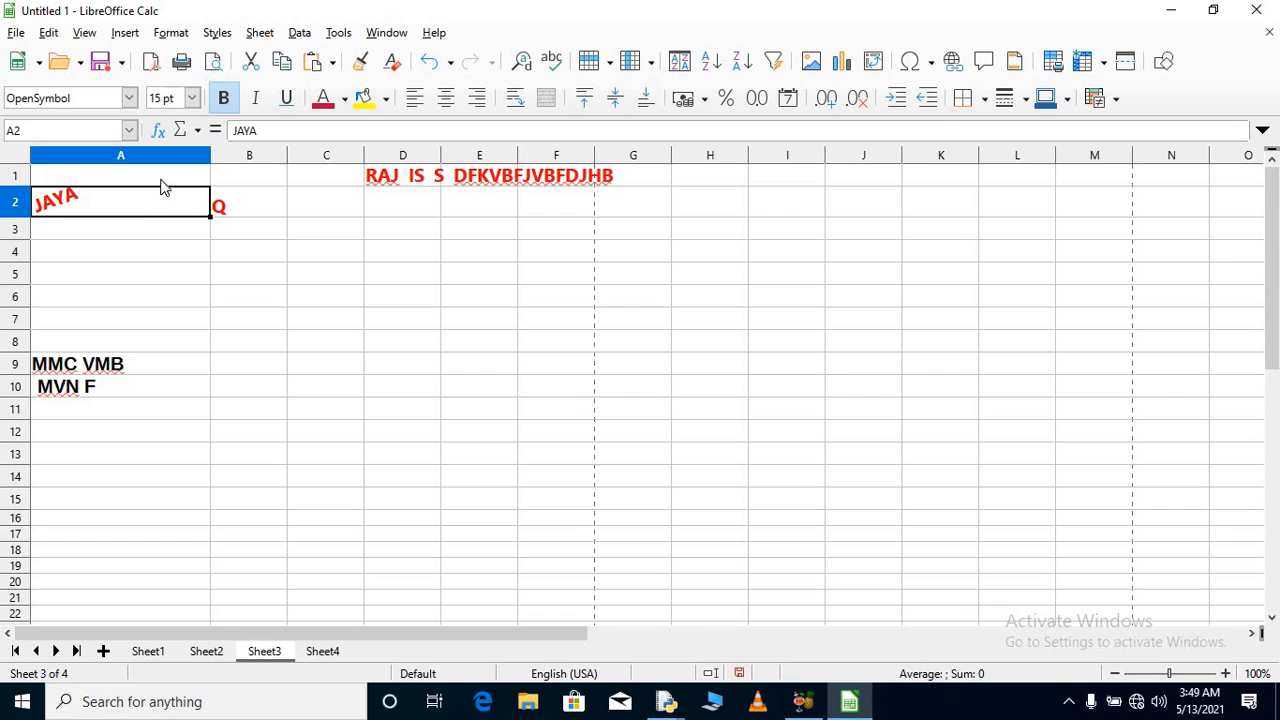
click(166, 181)
click(168, 198)
double_click(164, 208)
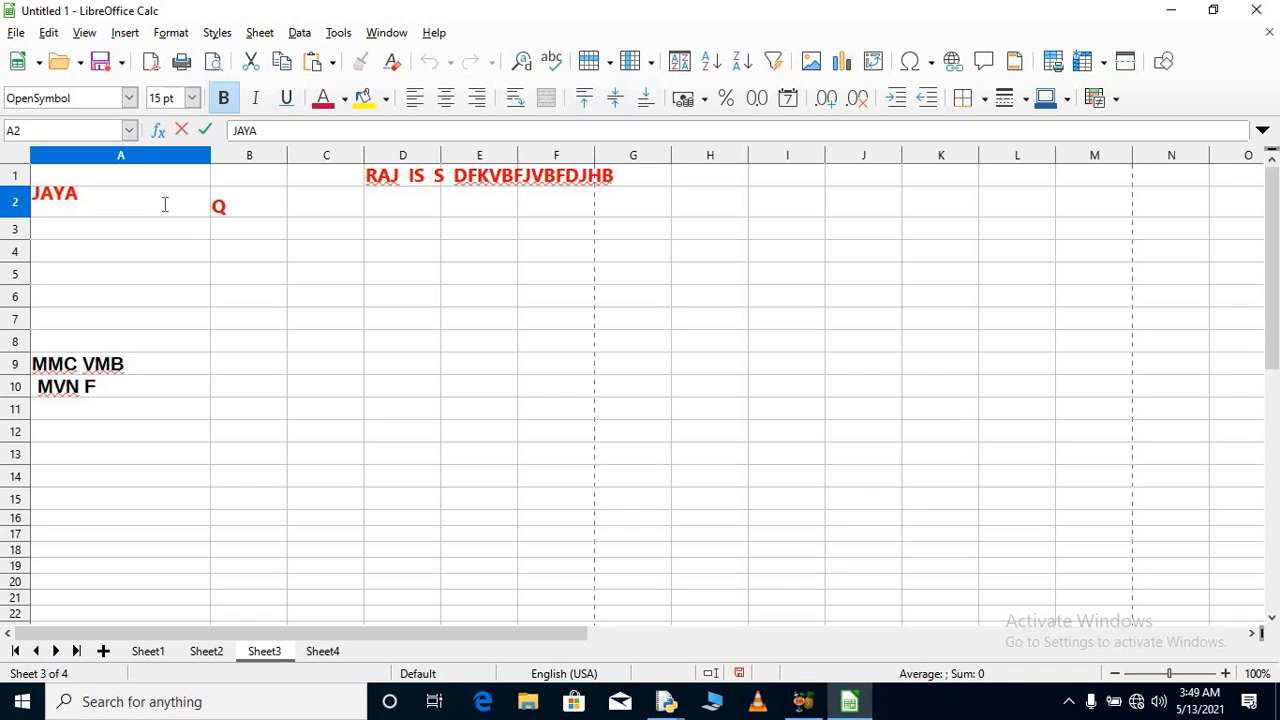
Step: Fill cell A6 with the crimson background color bf0041 from the standard palette through the Format Cells dialog
click(182, 303)
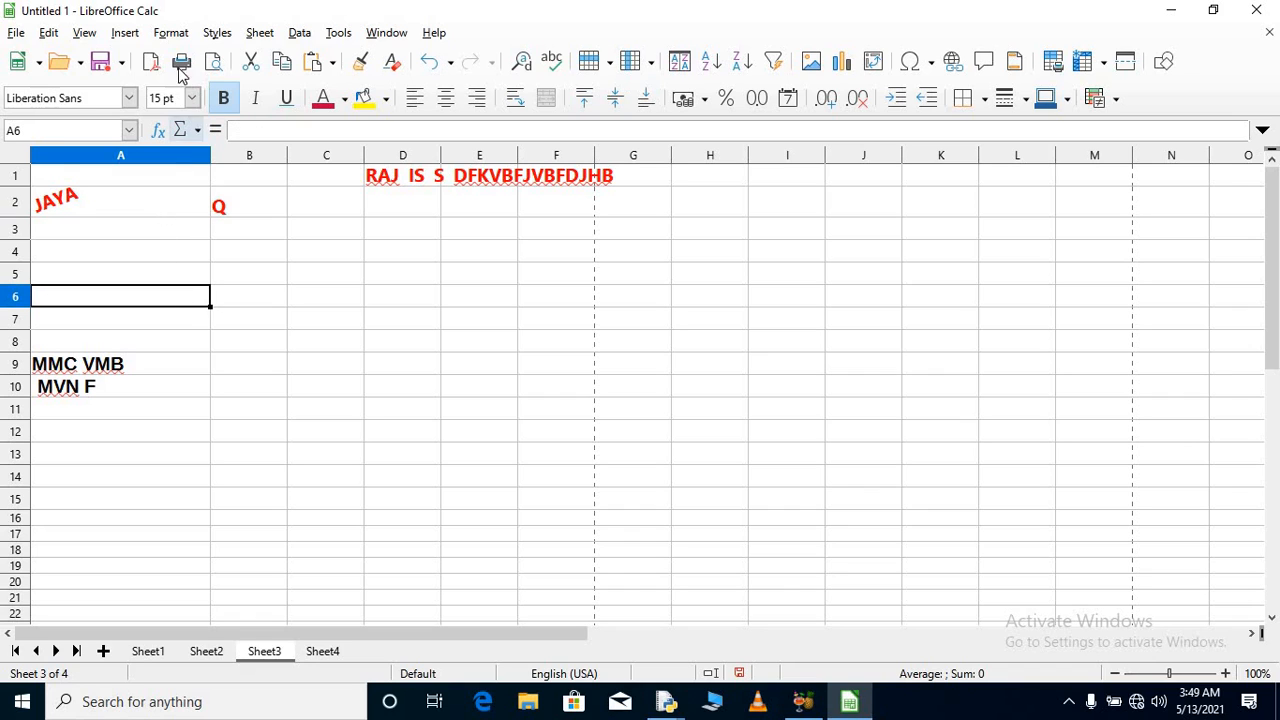
click(172, 35)
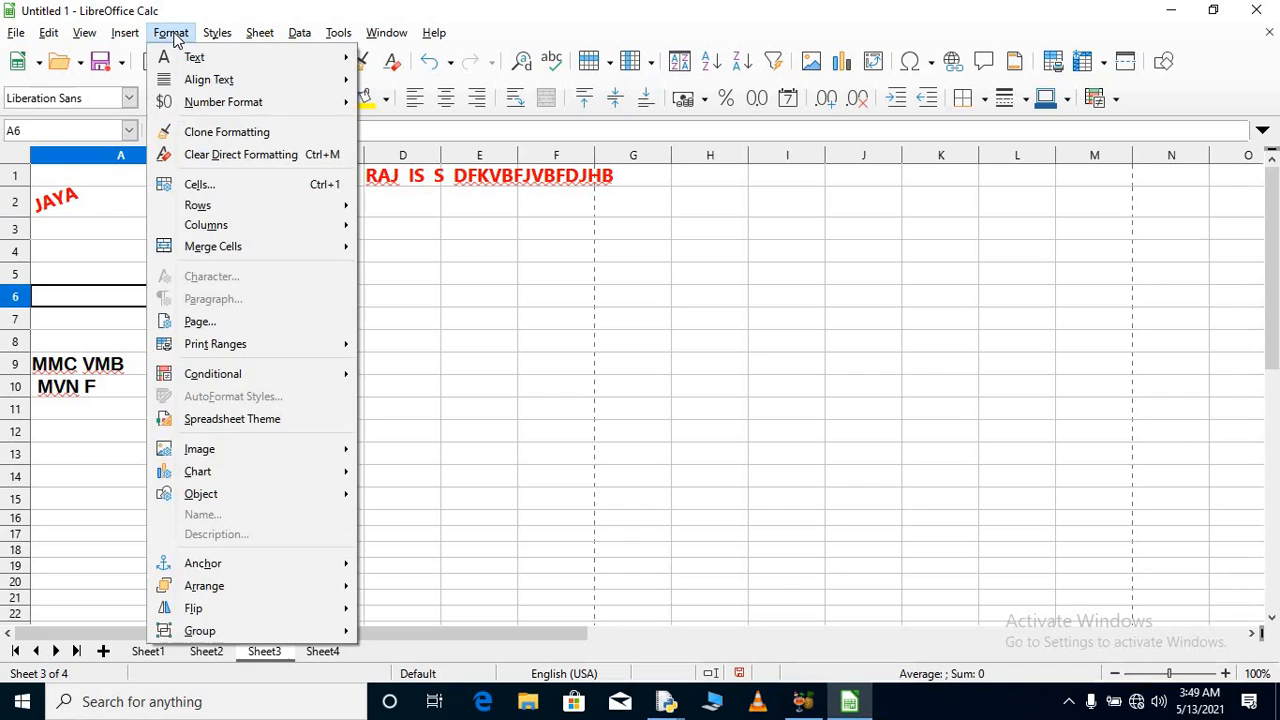
click(209, 184)
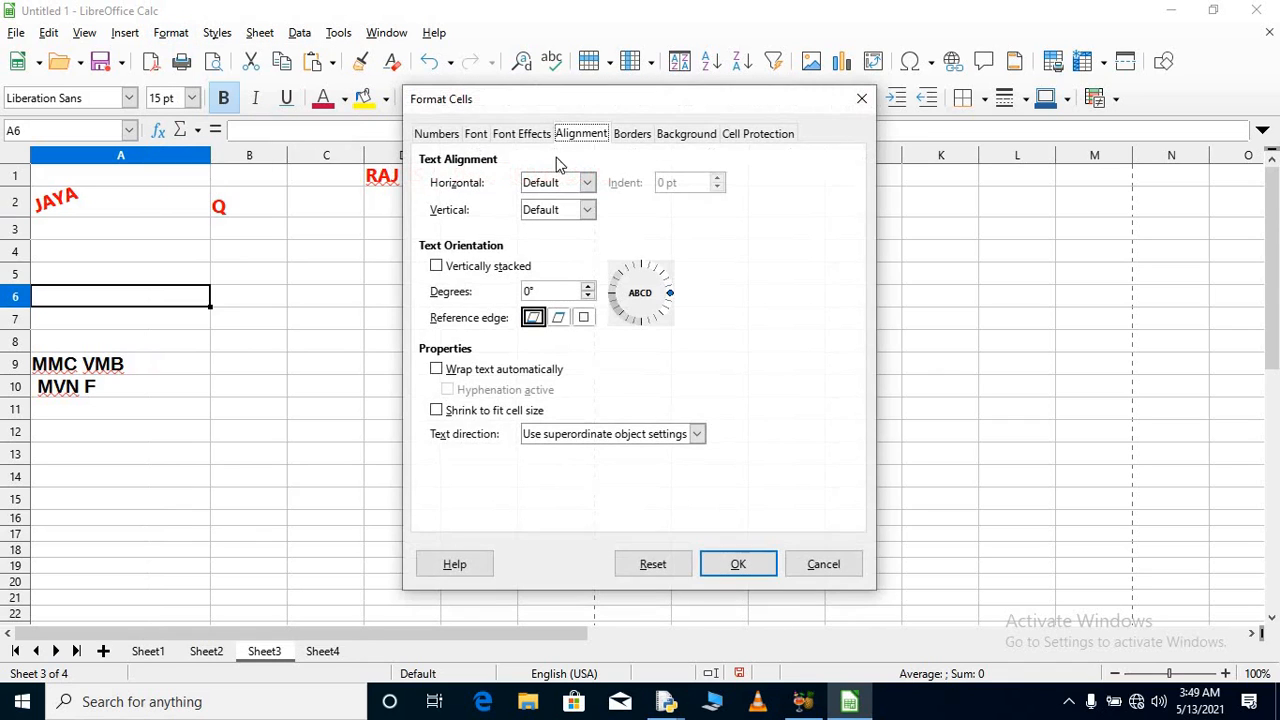
click(622, 139)
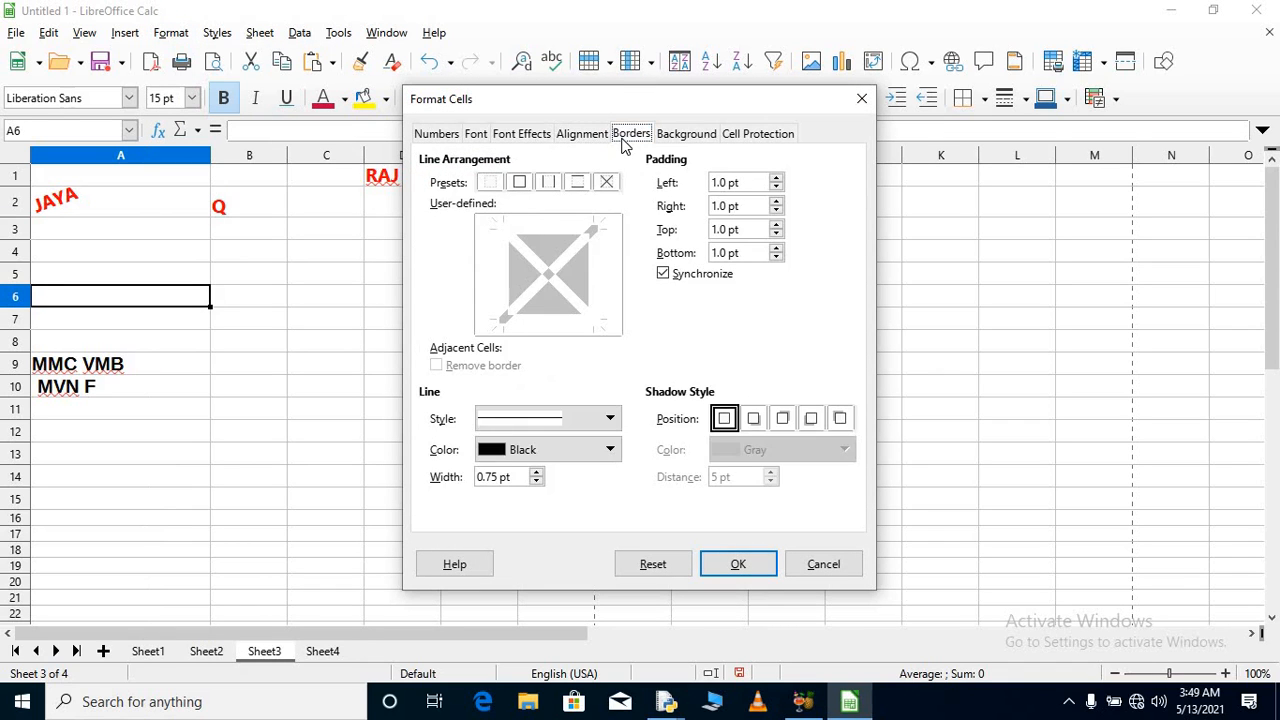
click(679, 133)
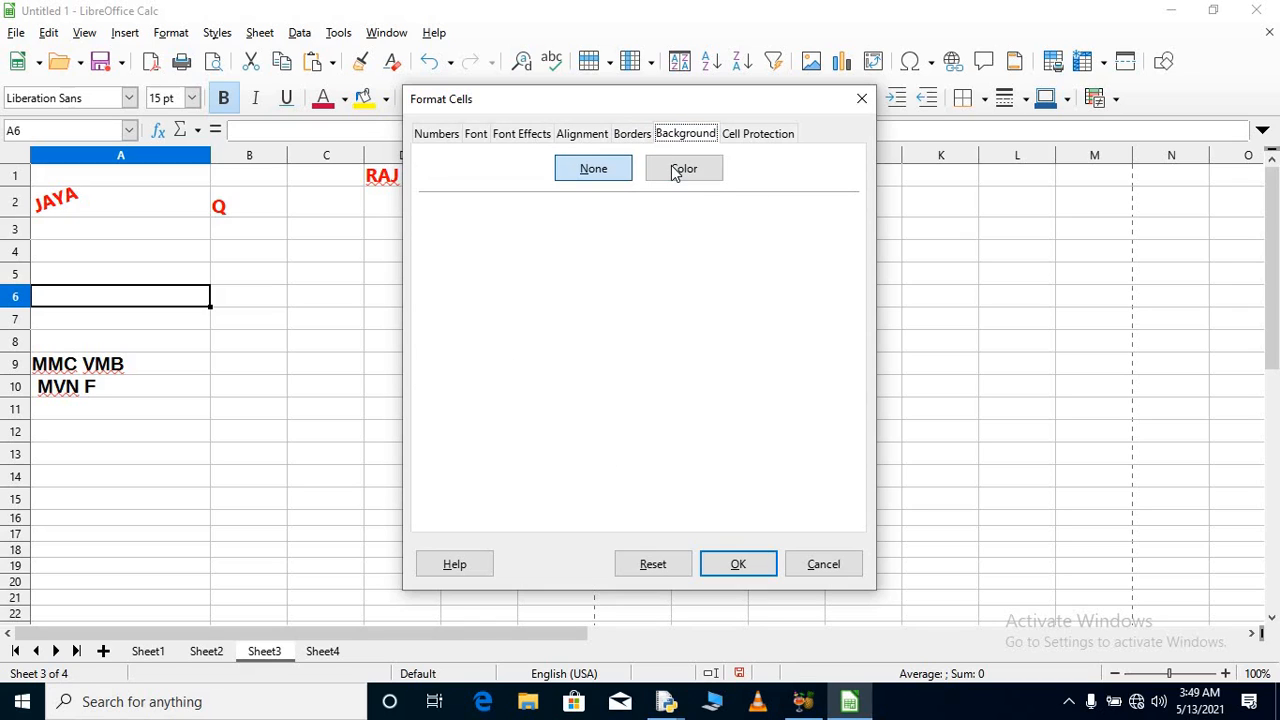
click(676, 170)
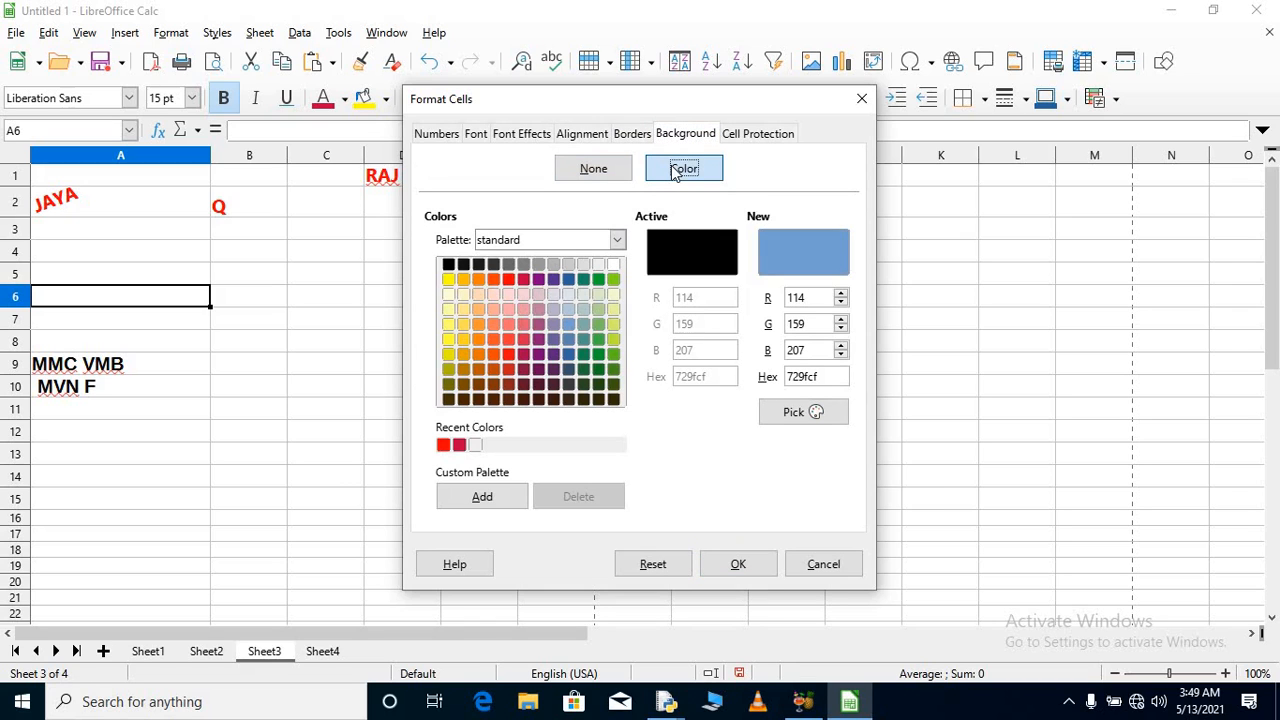
click(522, 281)
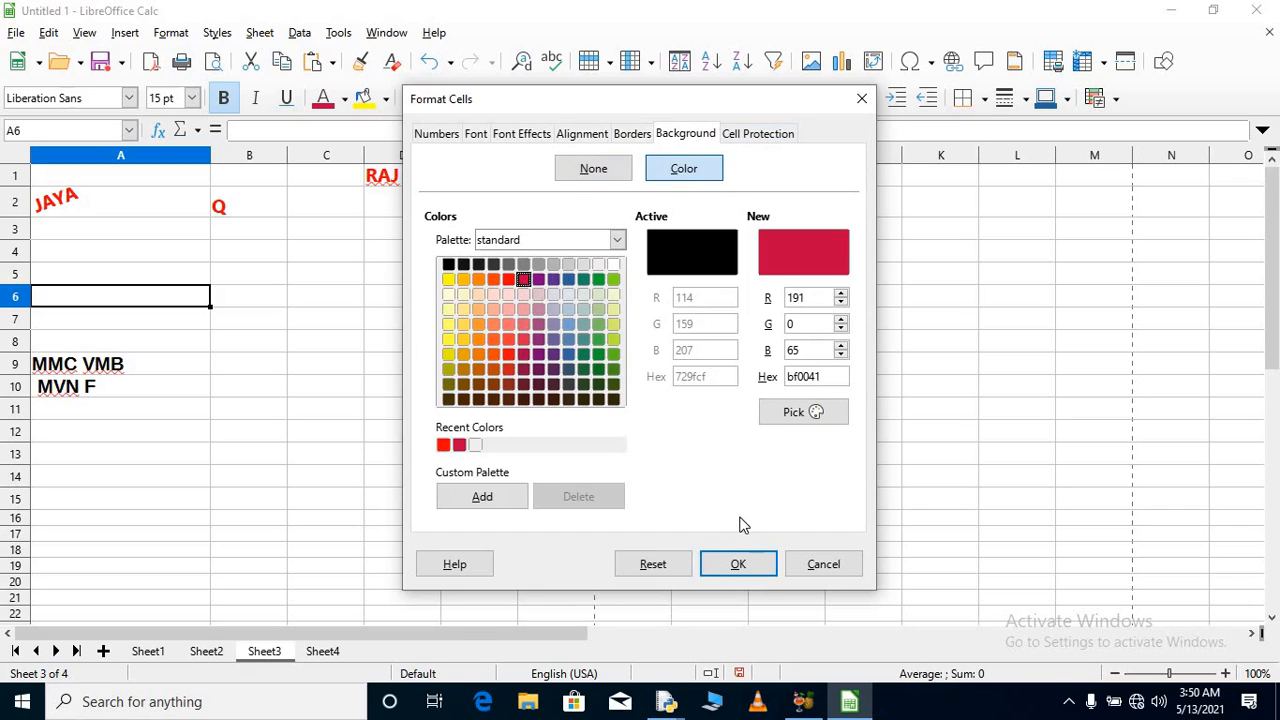
click(738, 564)
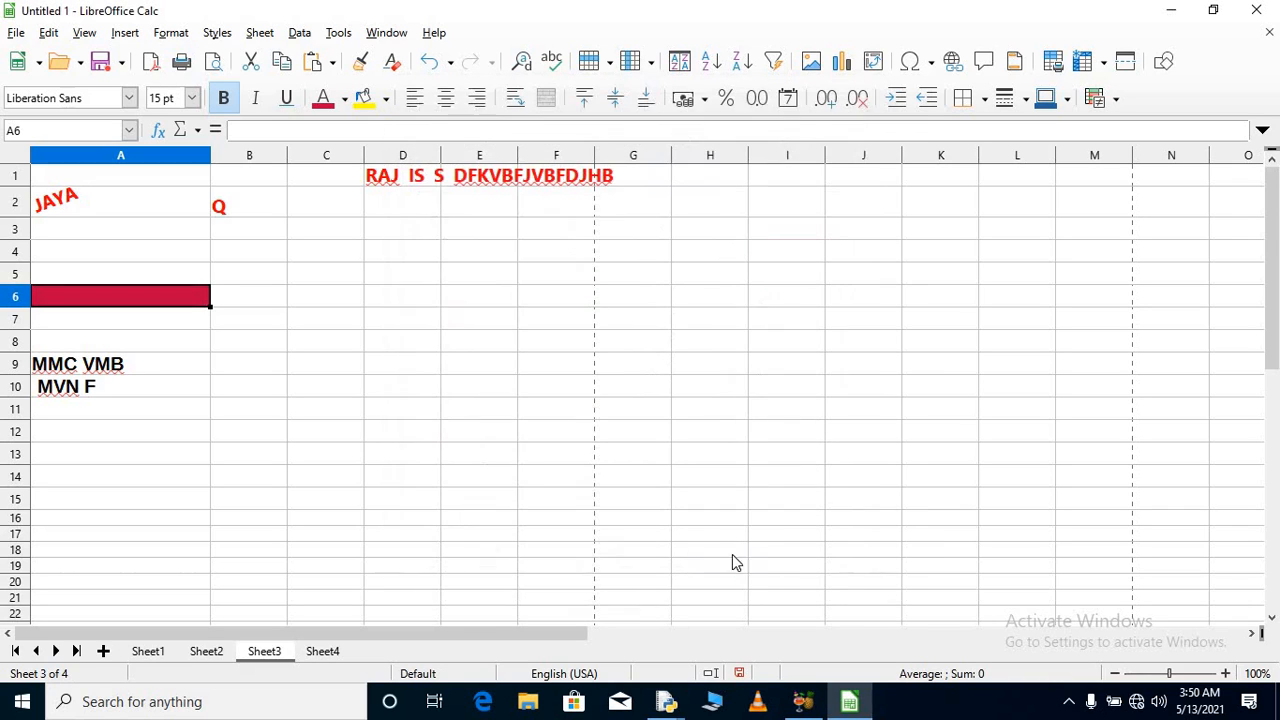
click(291, 281)
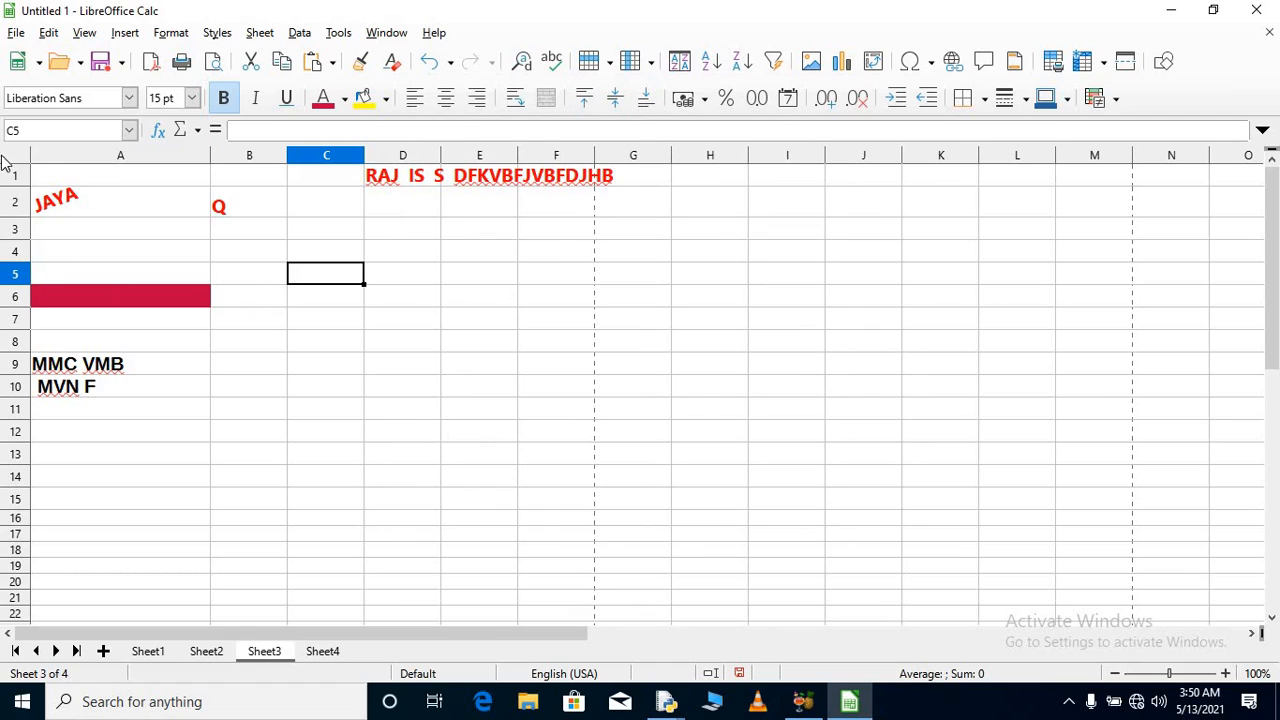
Step: Apply the cell protection settings with Protected enabled to rows 1 to 5 in the Format Cells dialog
drag(27, 172, 135, 288)
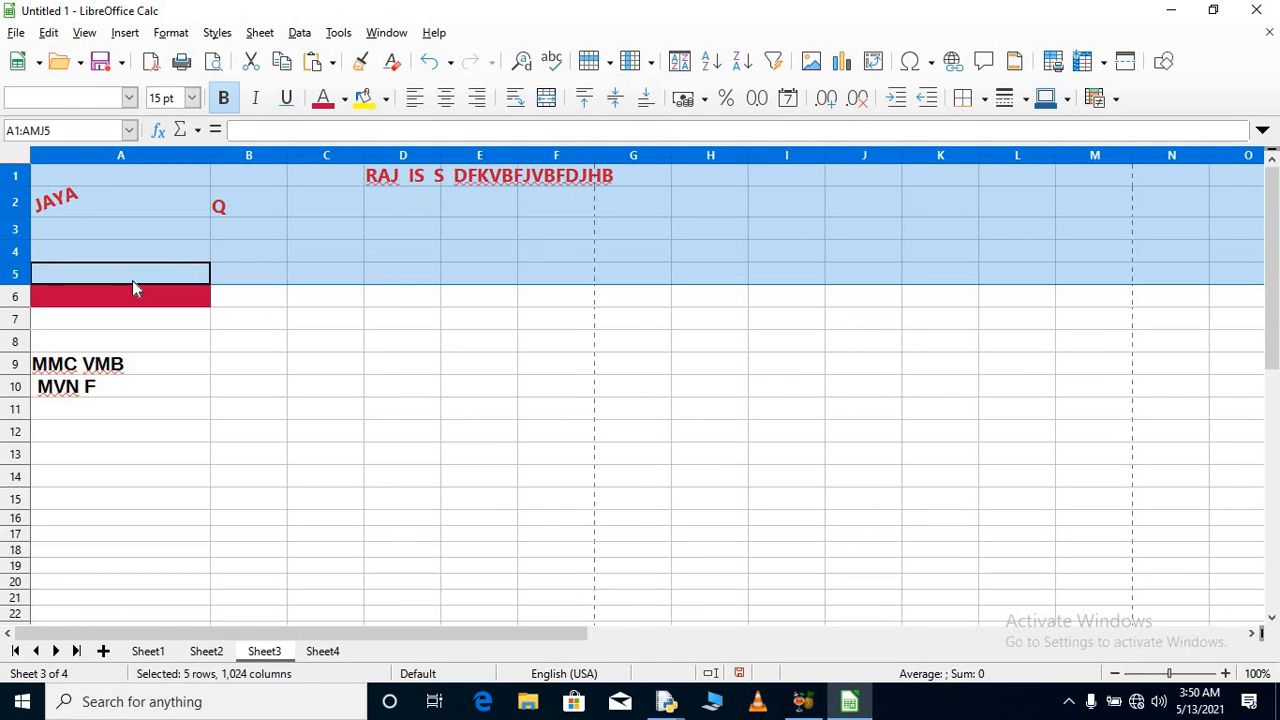
click(172, 33)
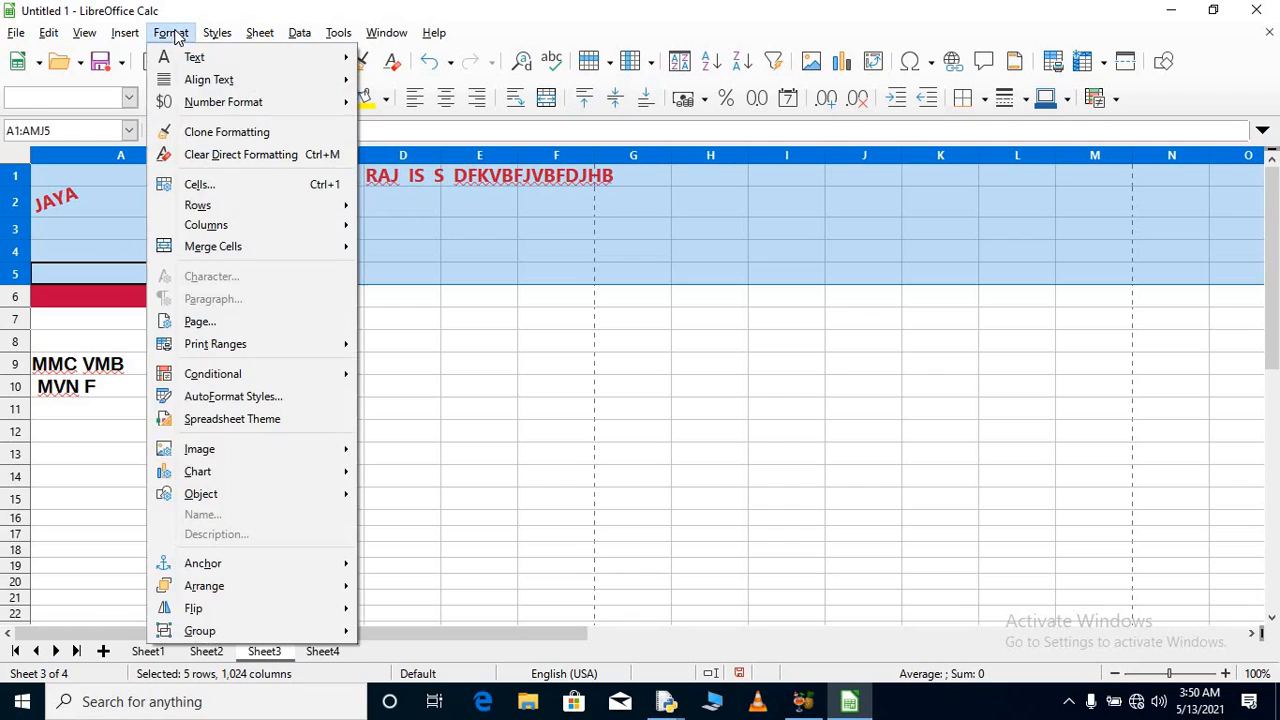
click(218, 190)
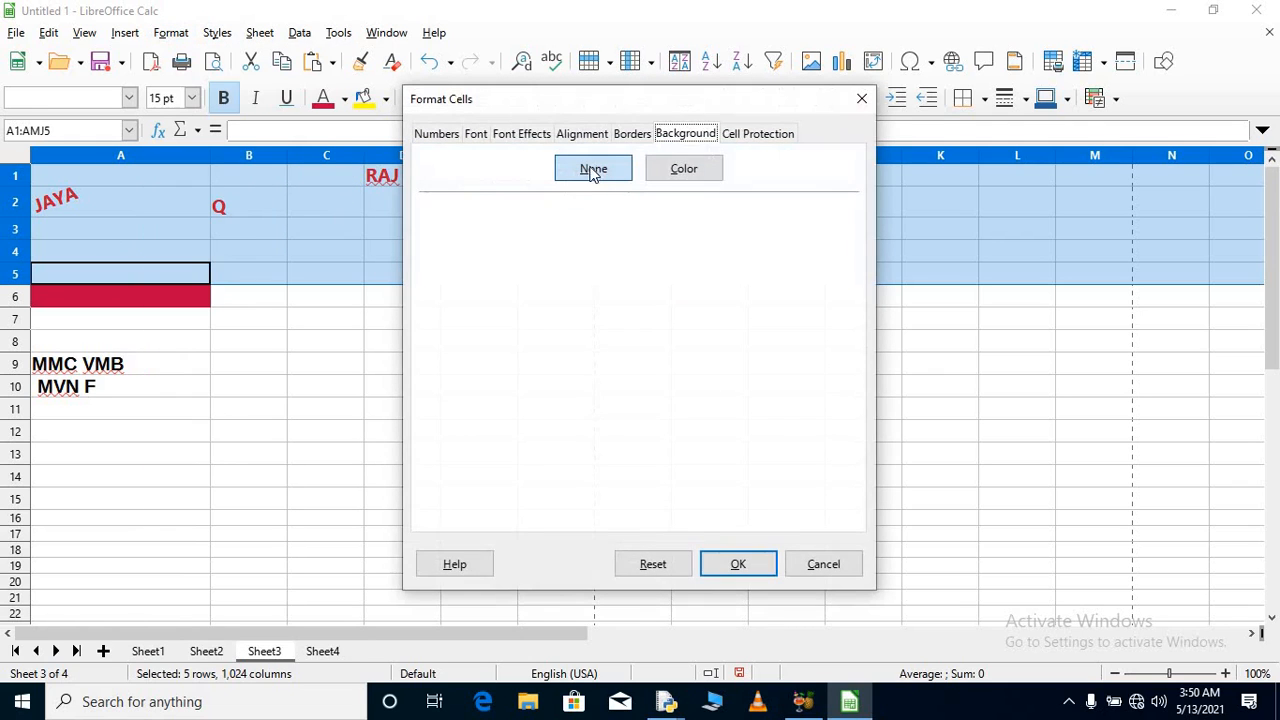
click(732, 135)
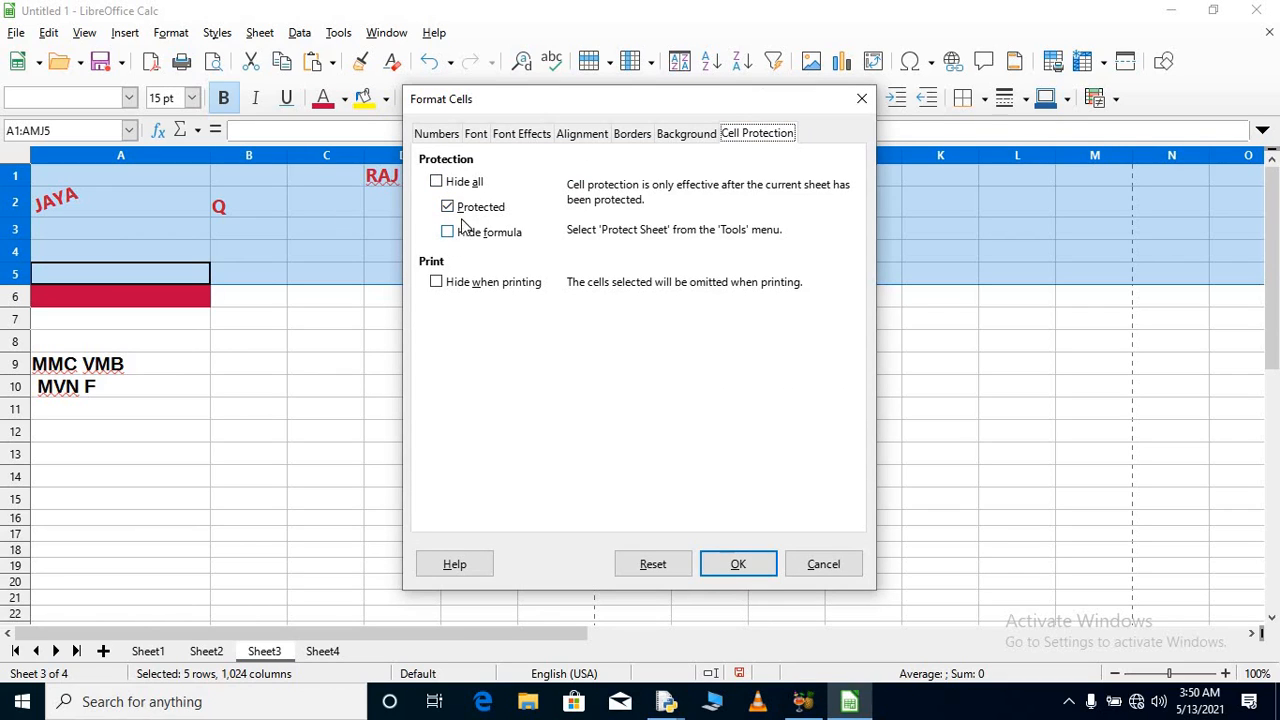
click(738, 564)
click(513, 213)
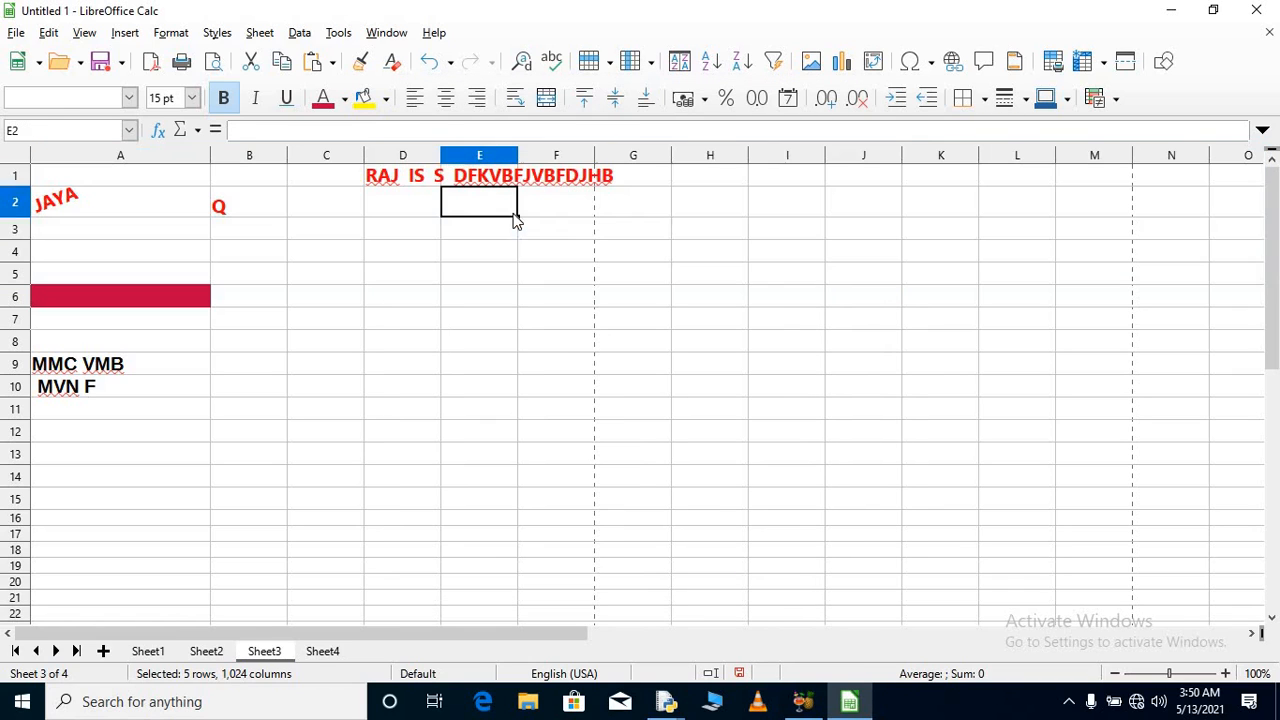
Step: Enter "DFBFJFB" in cell E1 to test whether the protected rows can still be edited
click(477, 178)
text(DFBFJFB)
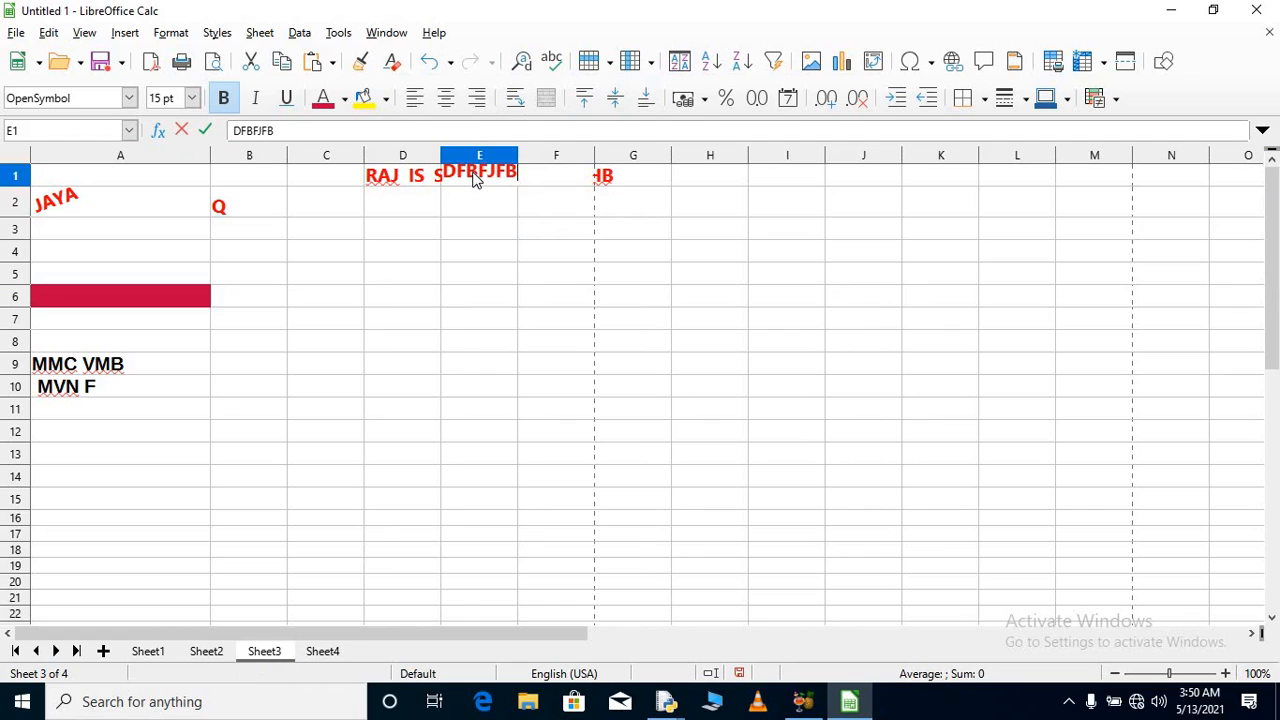
click(497, 240)
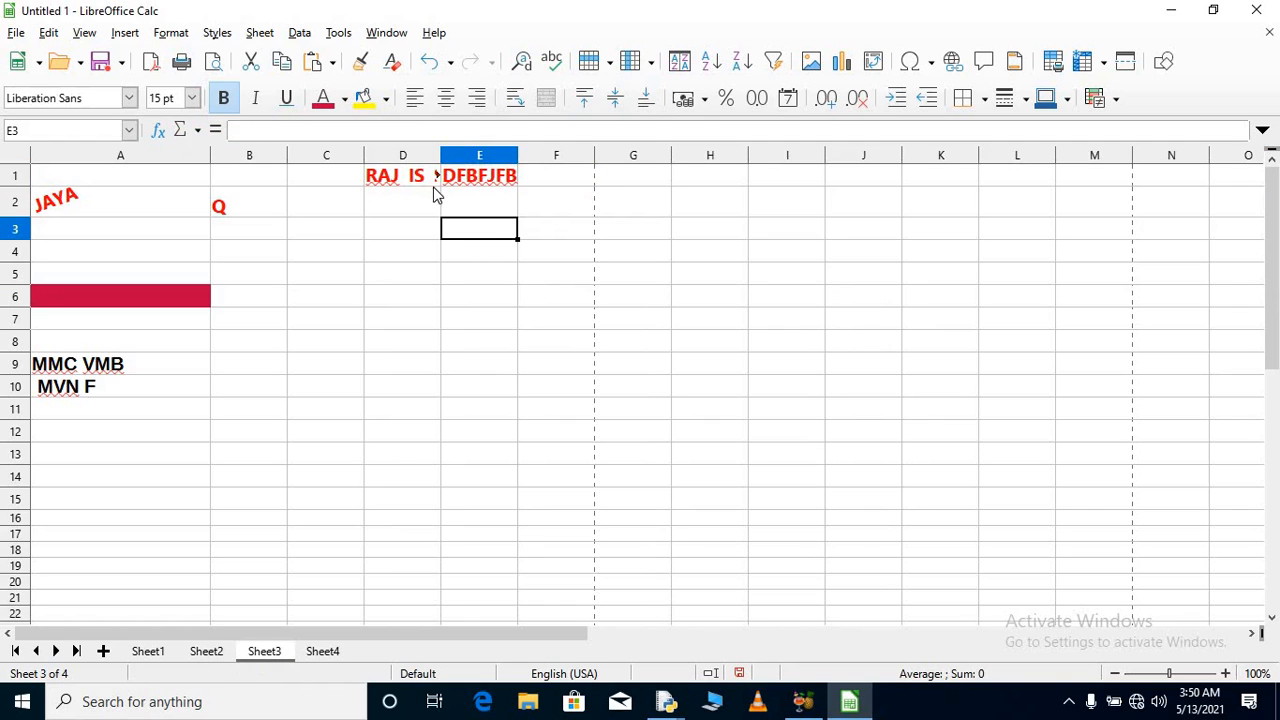
click(434, 192)
click(403, 156)
click(14, 229)
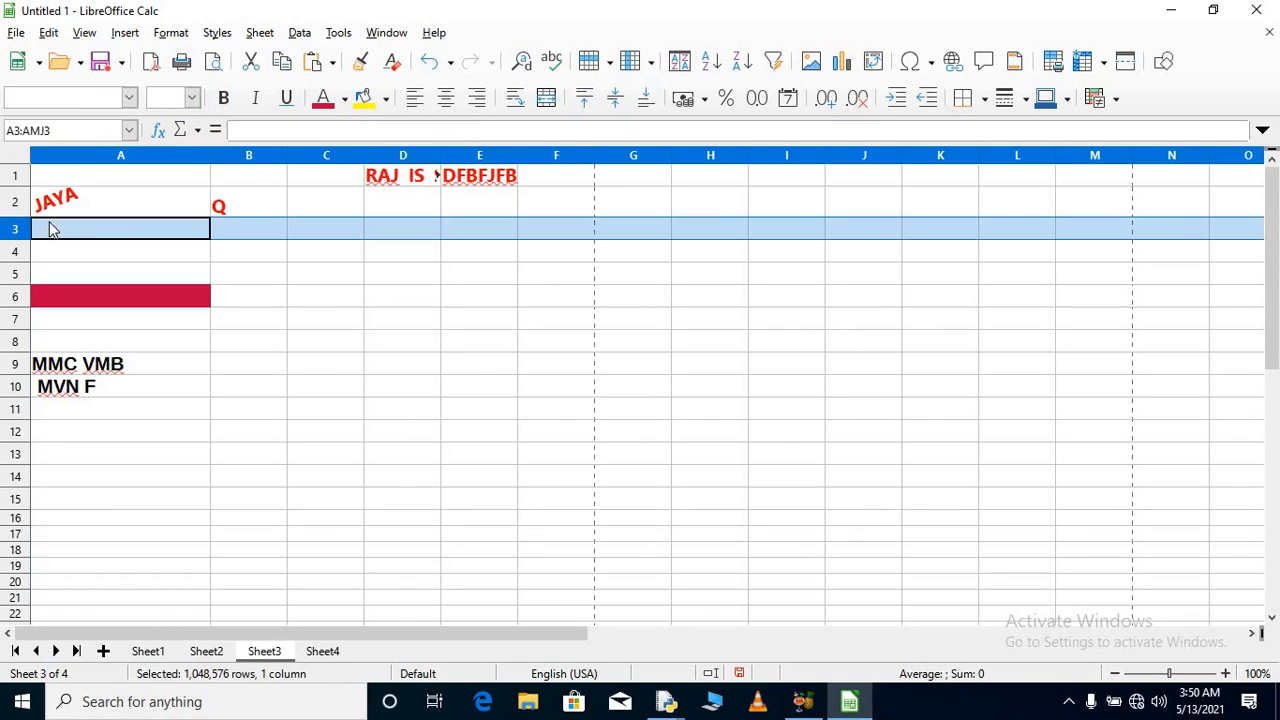
Step: Review the cell protection settings of cell A2 in the Format Cells dialog and accept them with Protected enabled
click(119, 211)
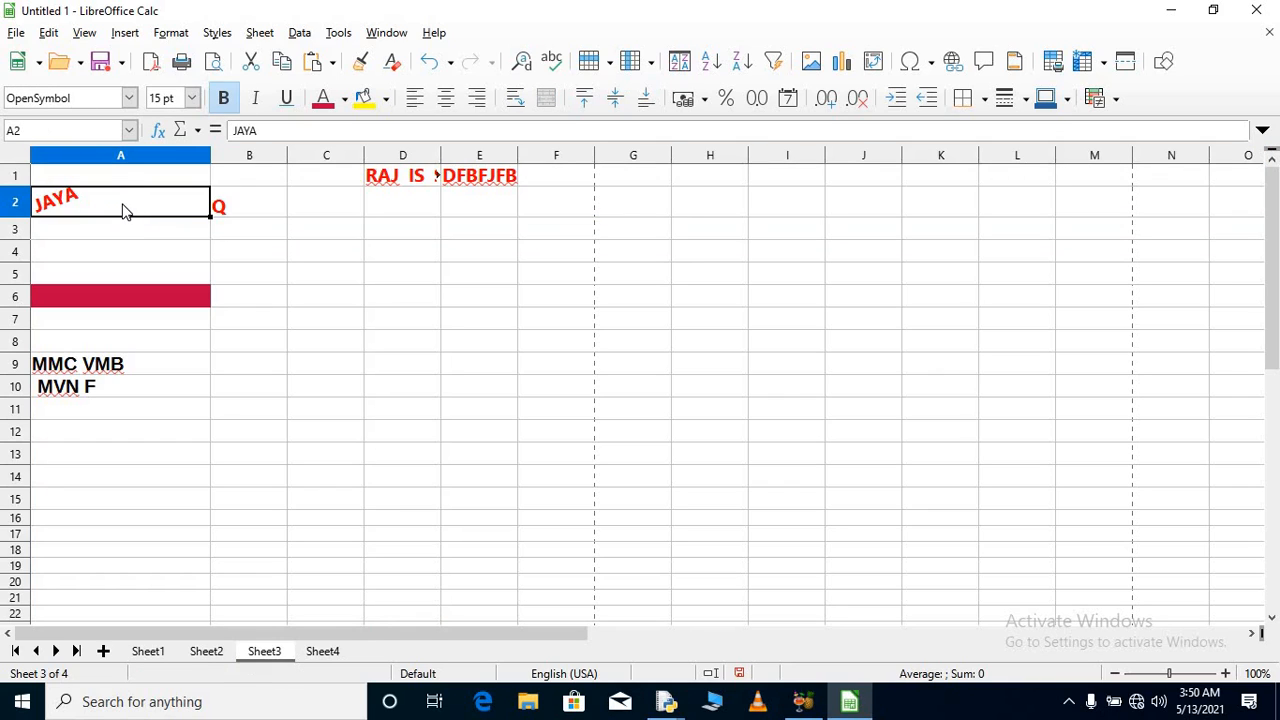
click(178, 38)
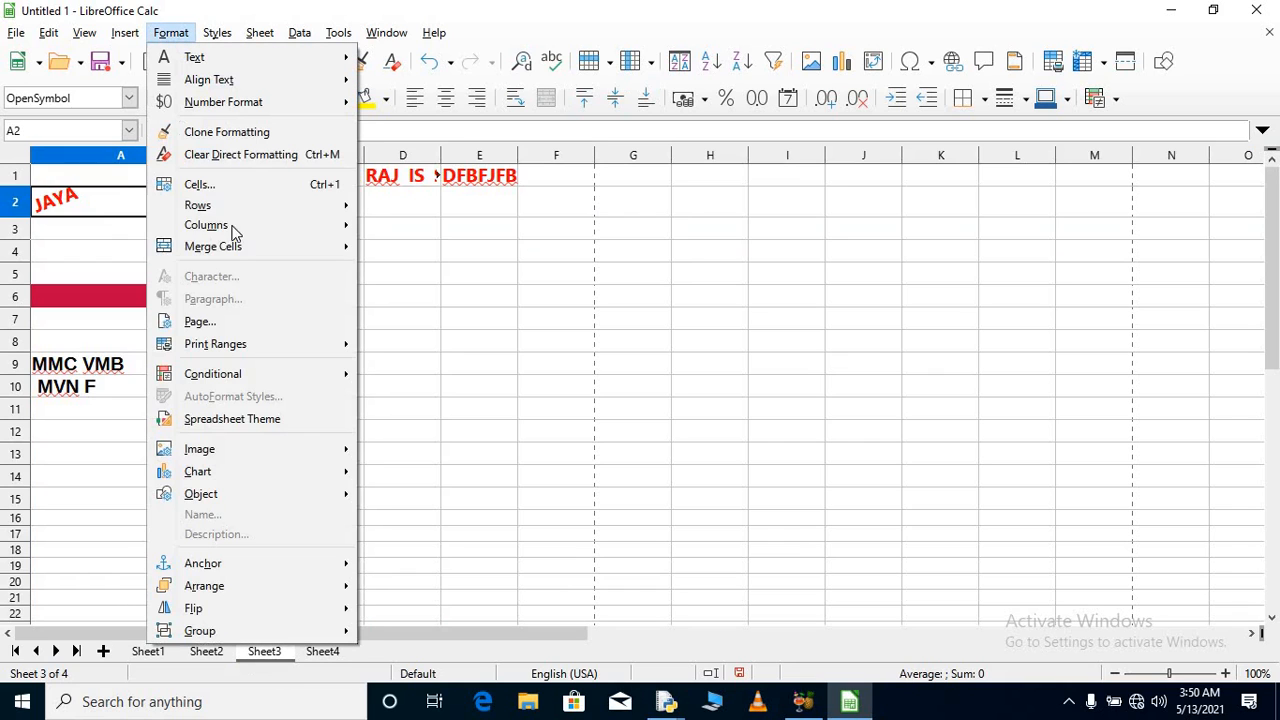
click(230, 186)
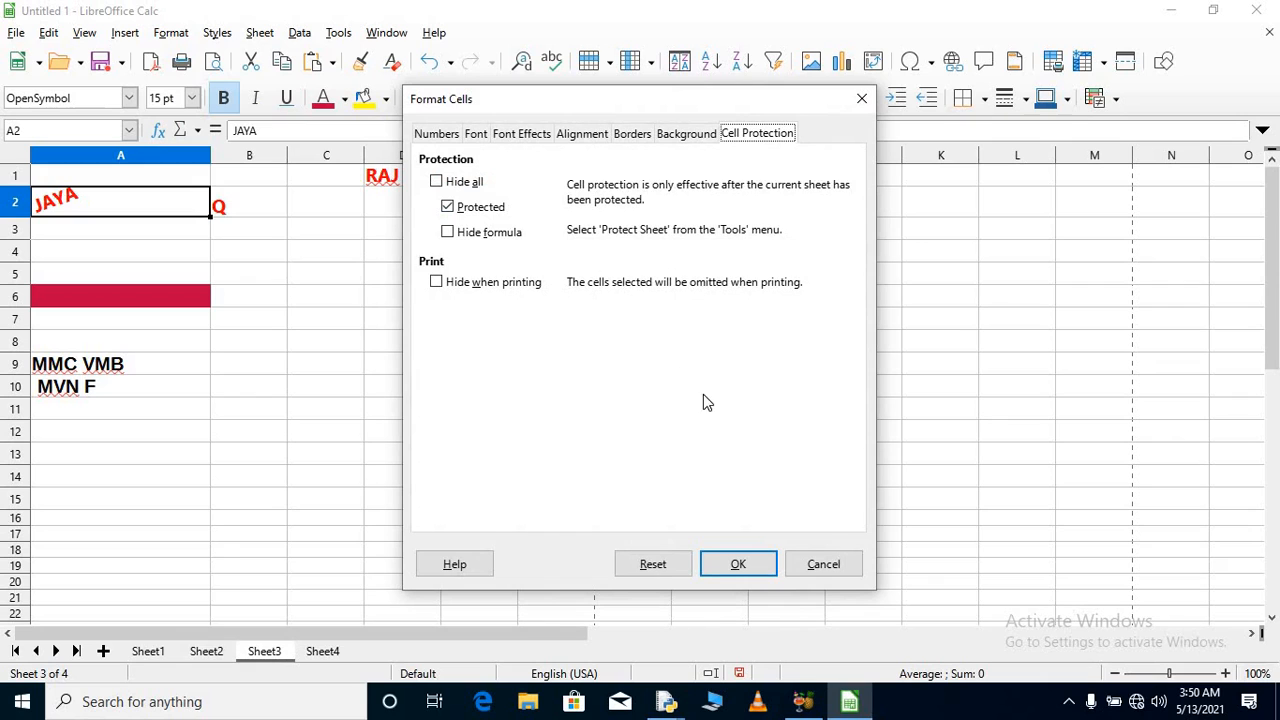
click(738, 565)
Step: Replace the text in cell A2 with "CVBVFBVB" to test the protection, and reselect the cell
click(168, 222)
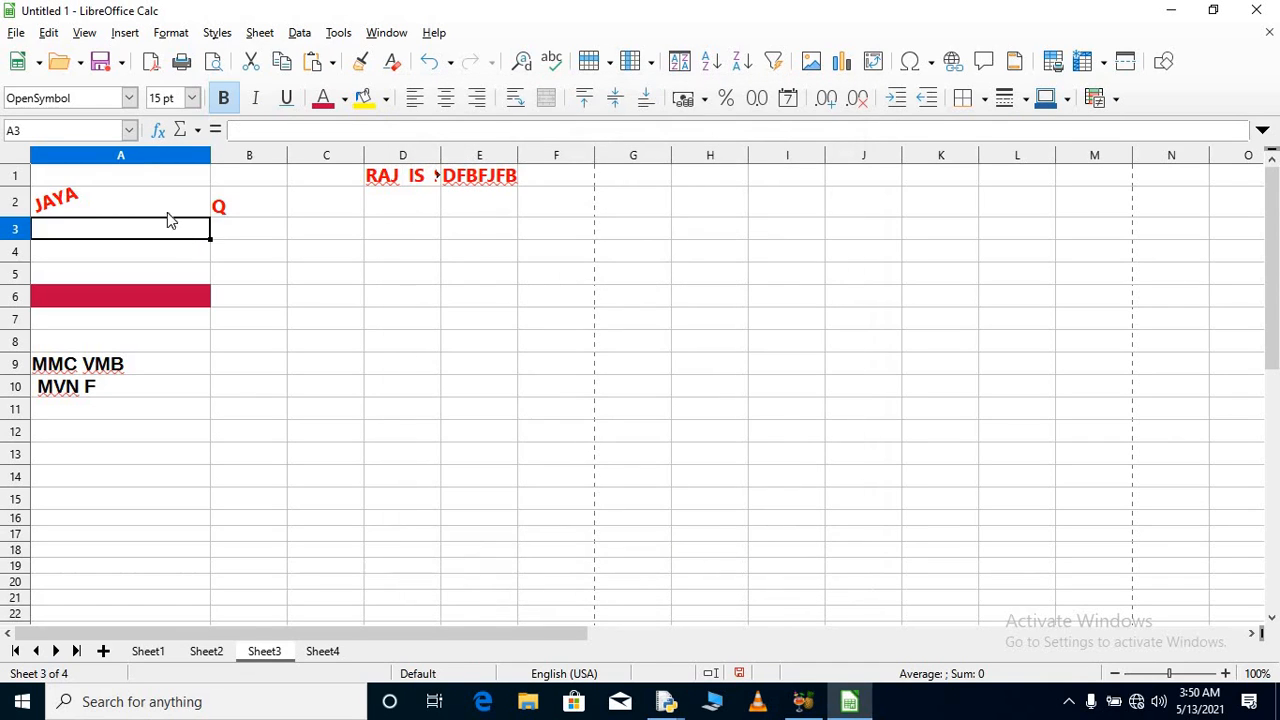
click(162, 206)
text(CVBVFBVB)
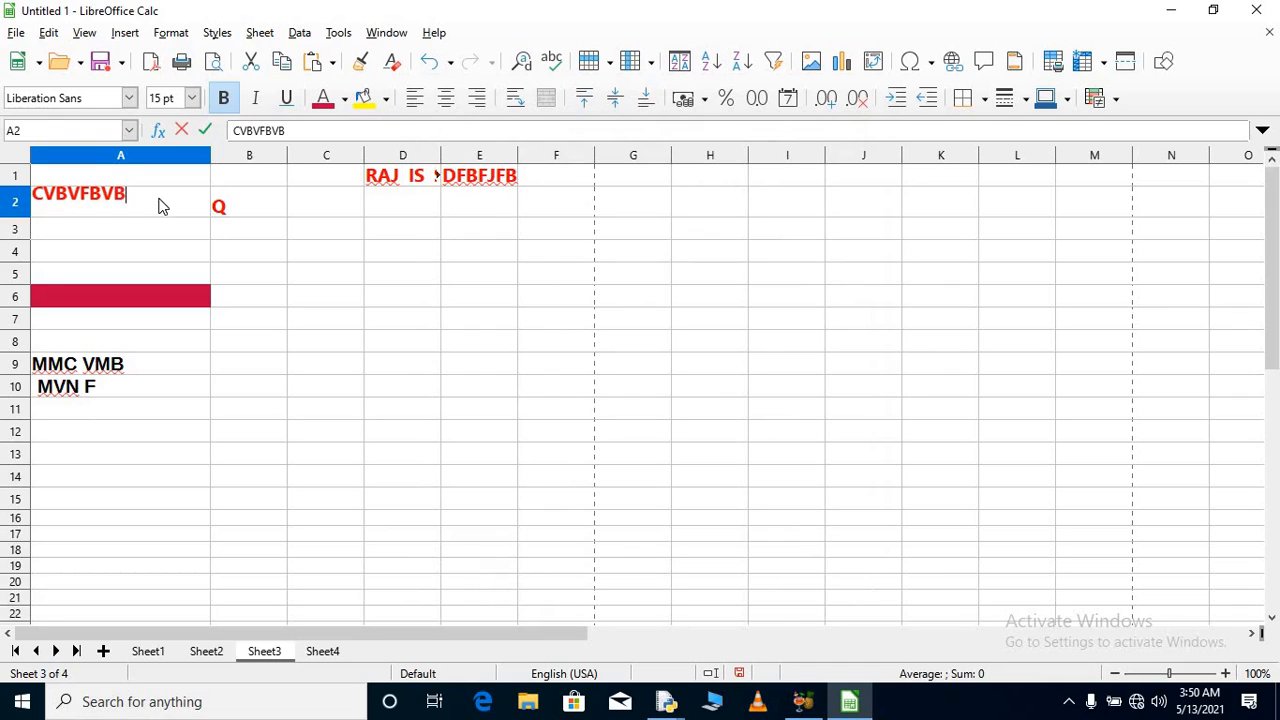
key(Return)
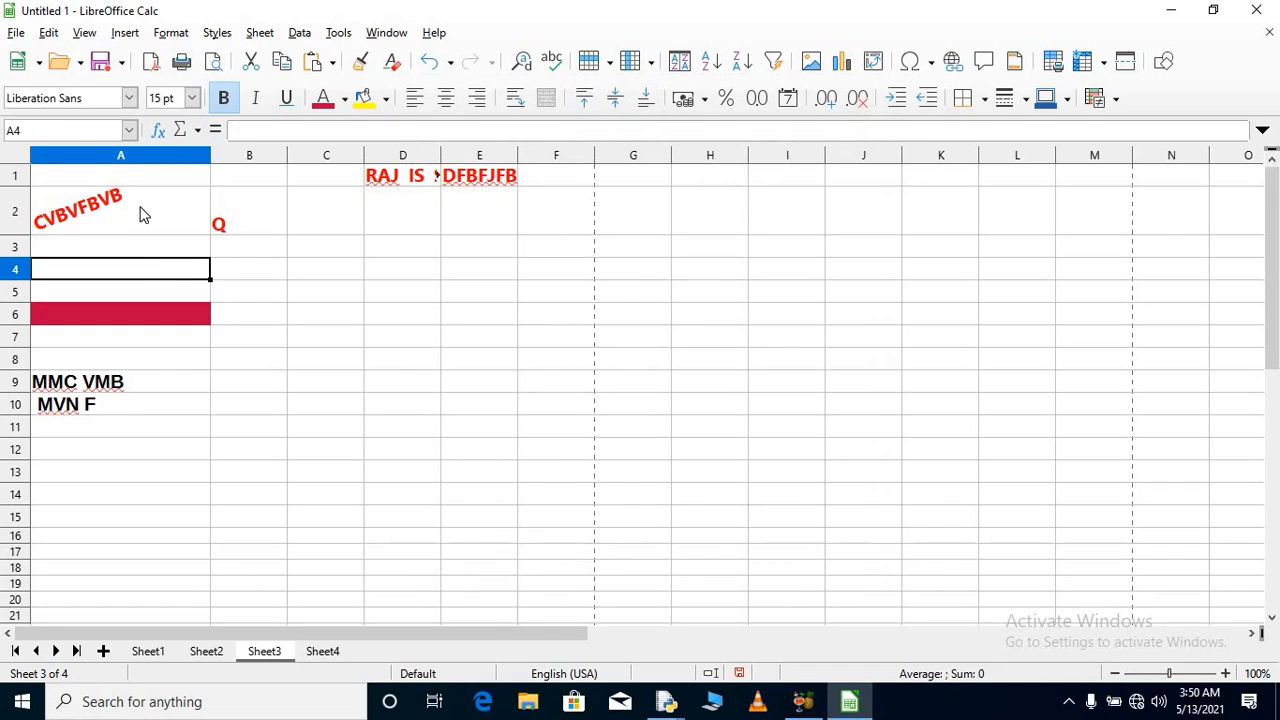
click(141, 213)
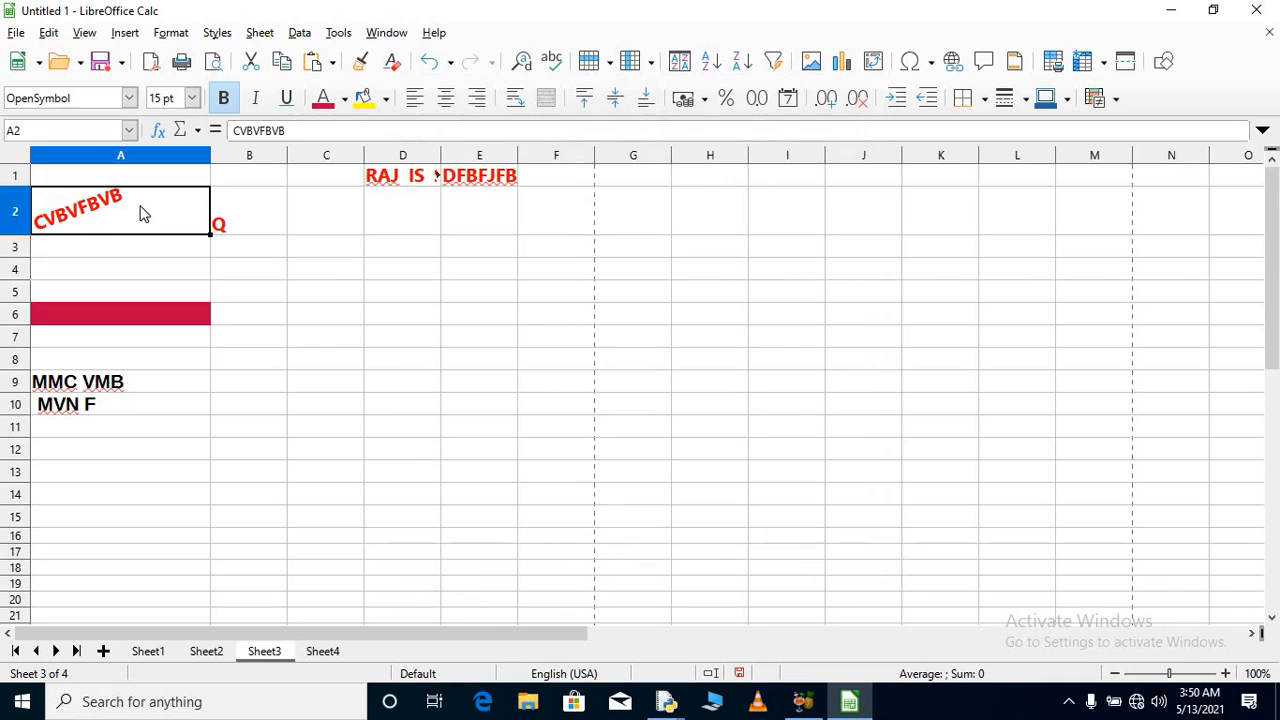
Step: Delete the contents of all cells on Sheet3 and clear the selection
click(256, 232)
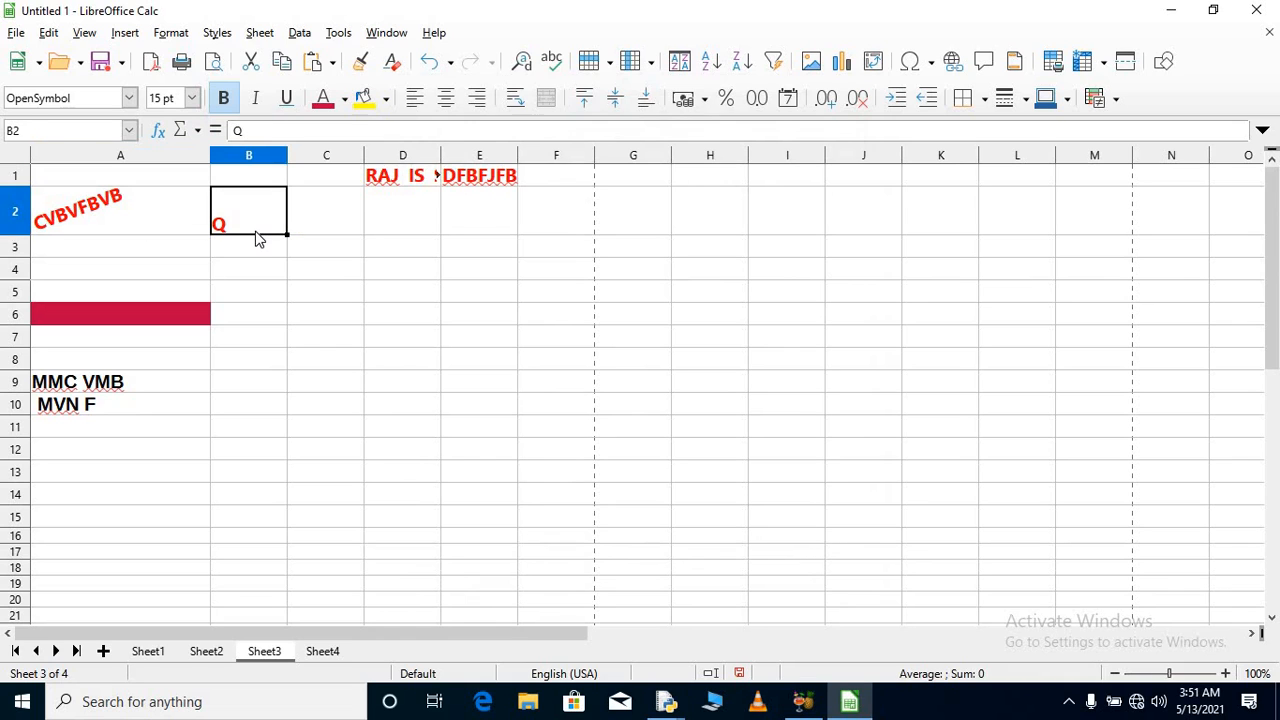
key(ctrl+a)
key(Delete)
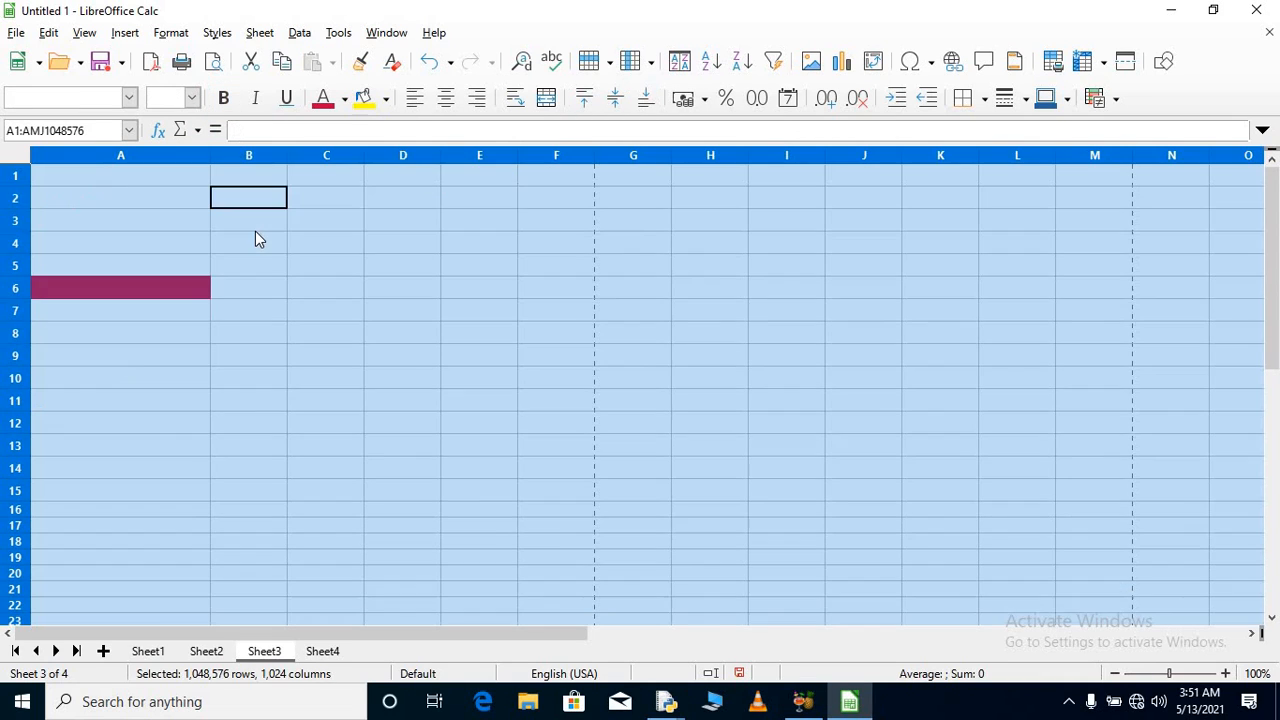
click(342, 230)
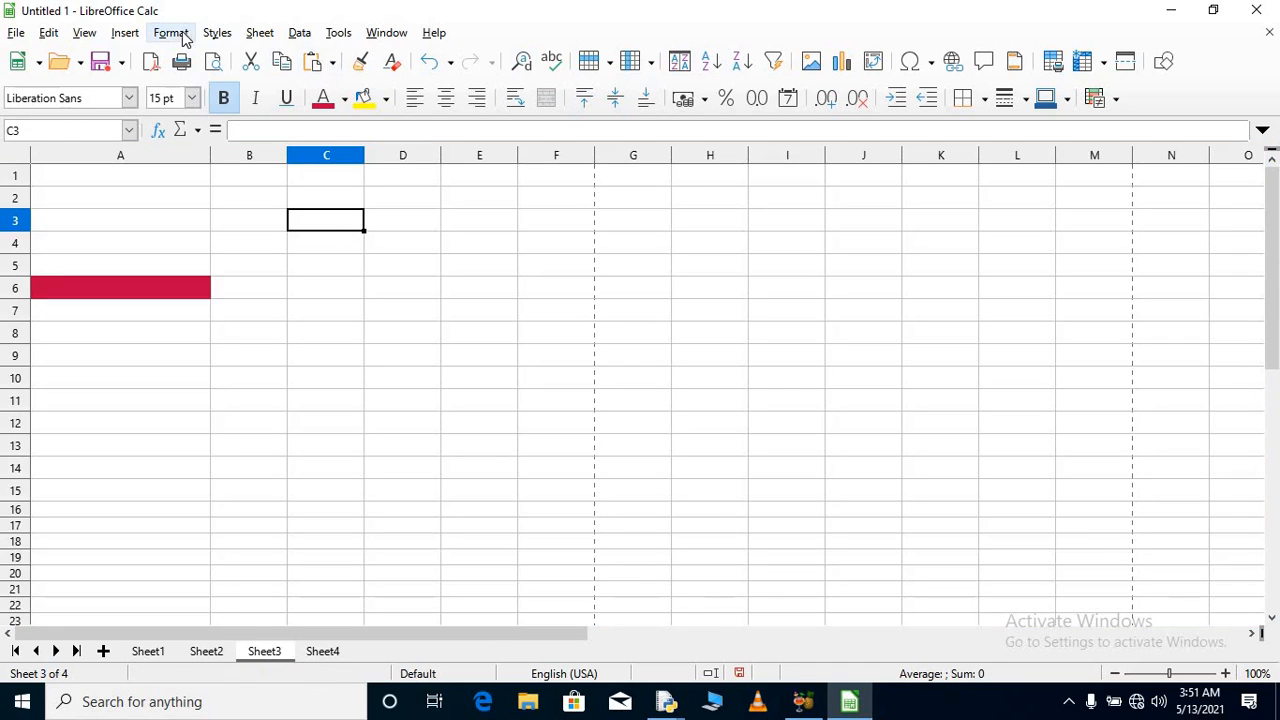
Step: Enter a first name in the empty cell A1
click(123, 183)
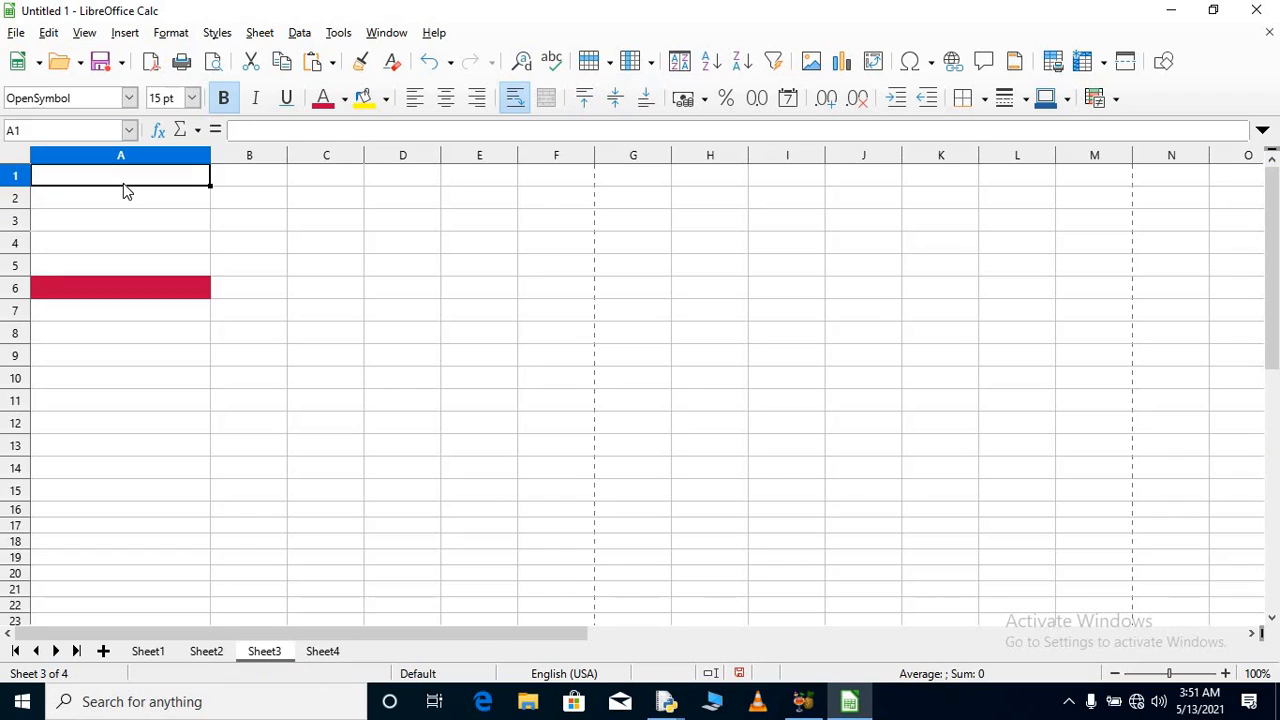
text(RAM)
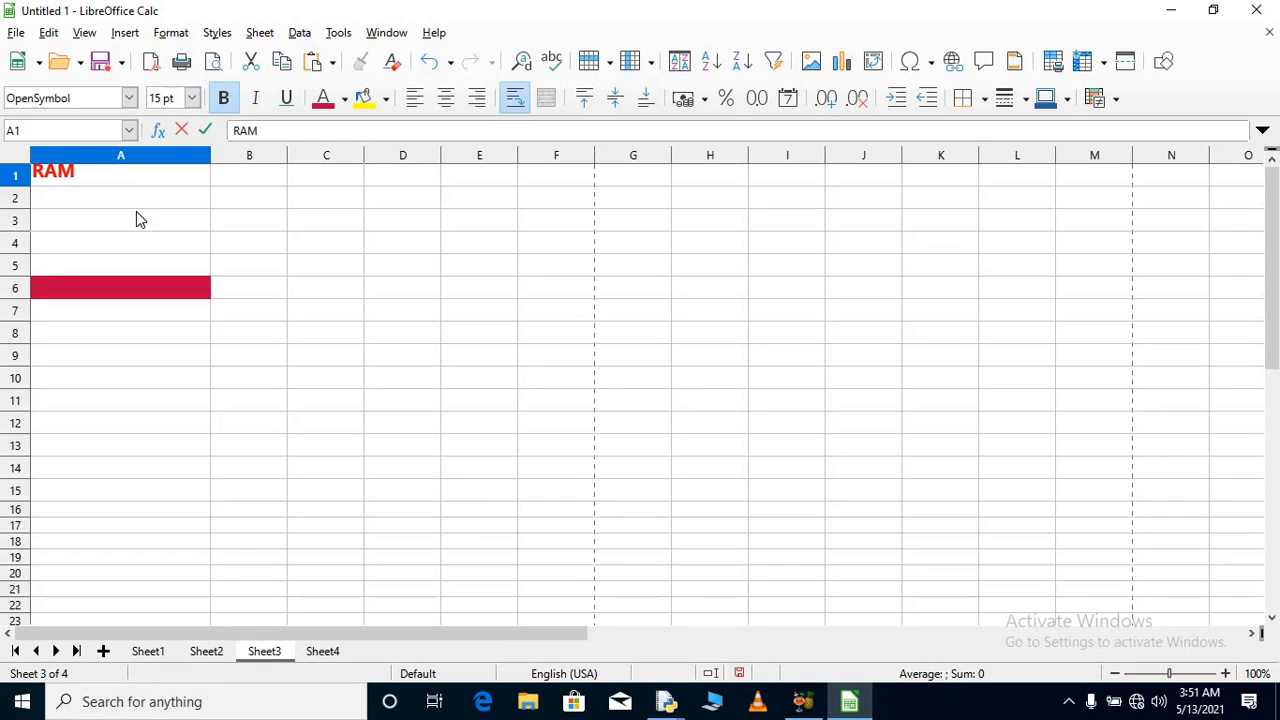
key(Return)
Step: Commit the entry in cell A1, check the height setting of its row, and close the dialog without changes
click(117, 179)
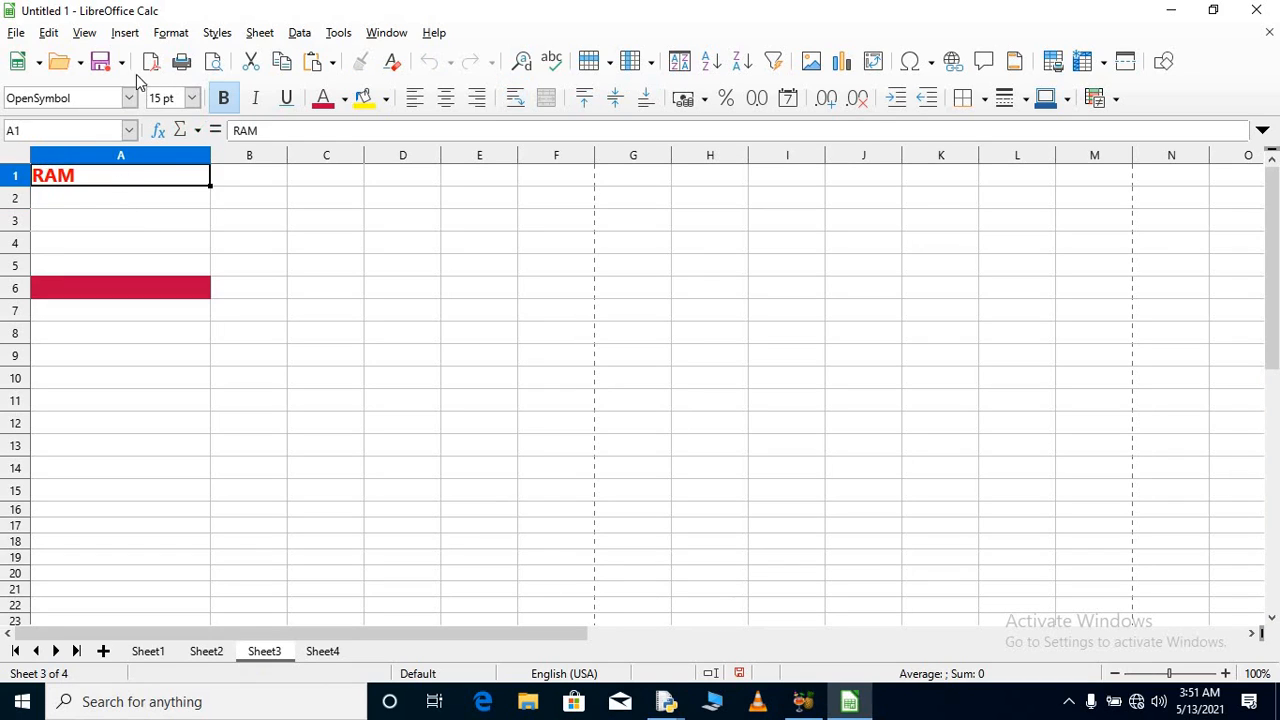
click(187, 36)
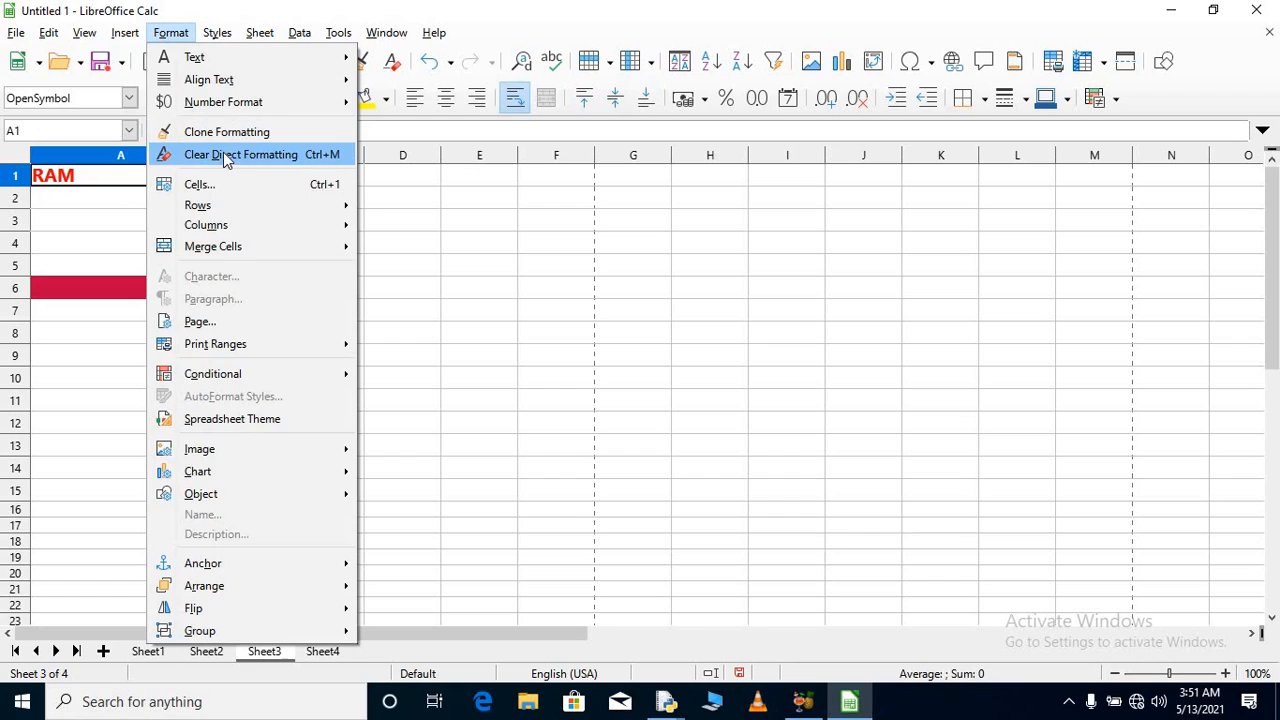
mouse_move(238, 108)
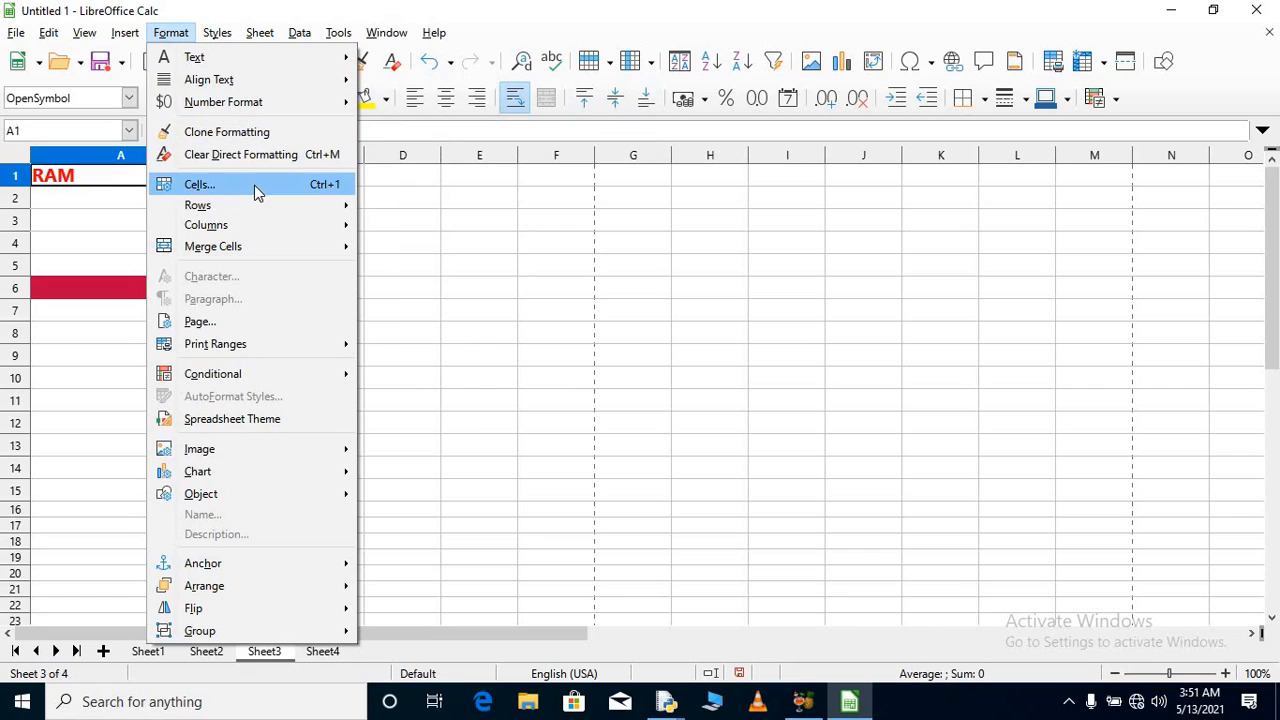
mouse_move(259, 203)
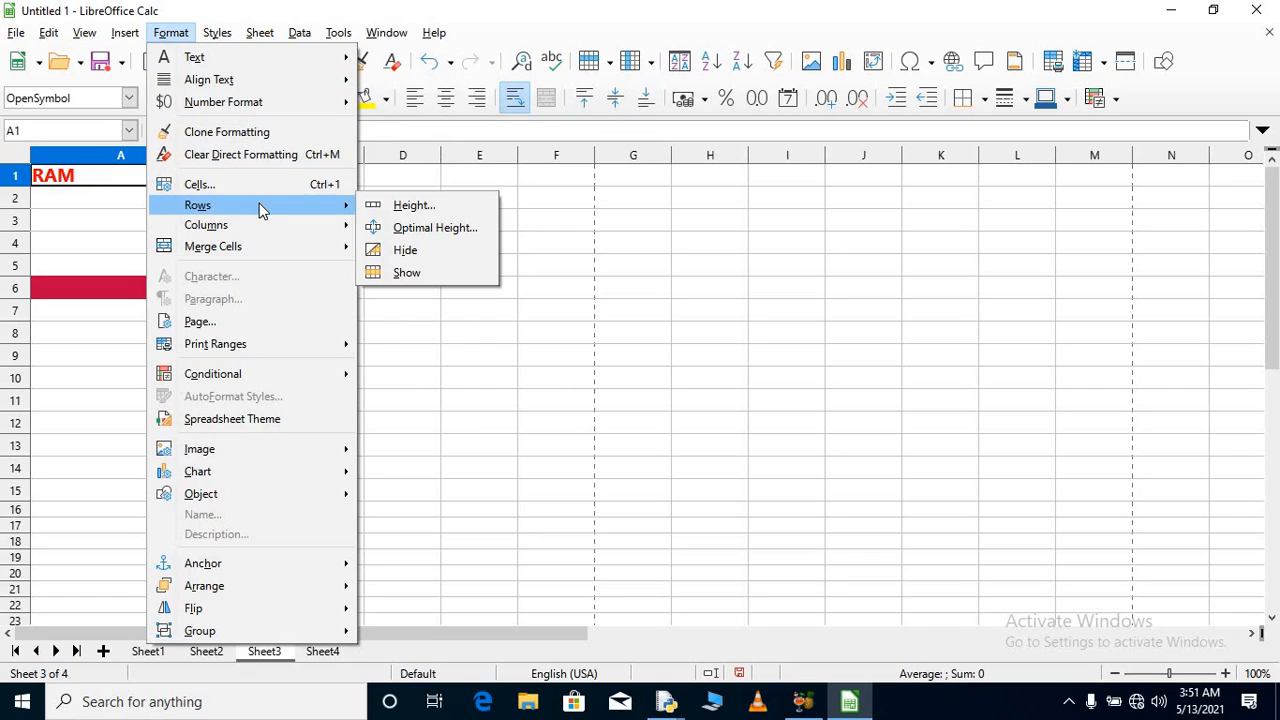
click(408, 206)
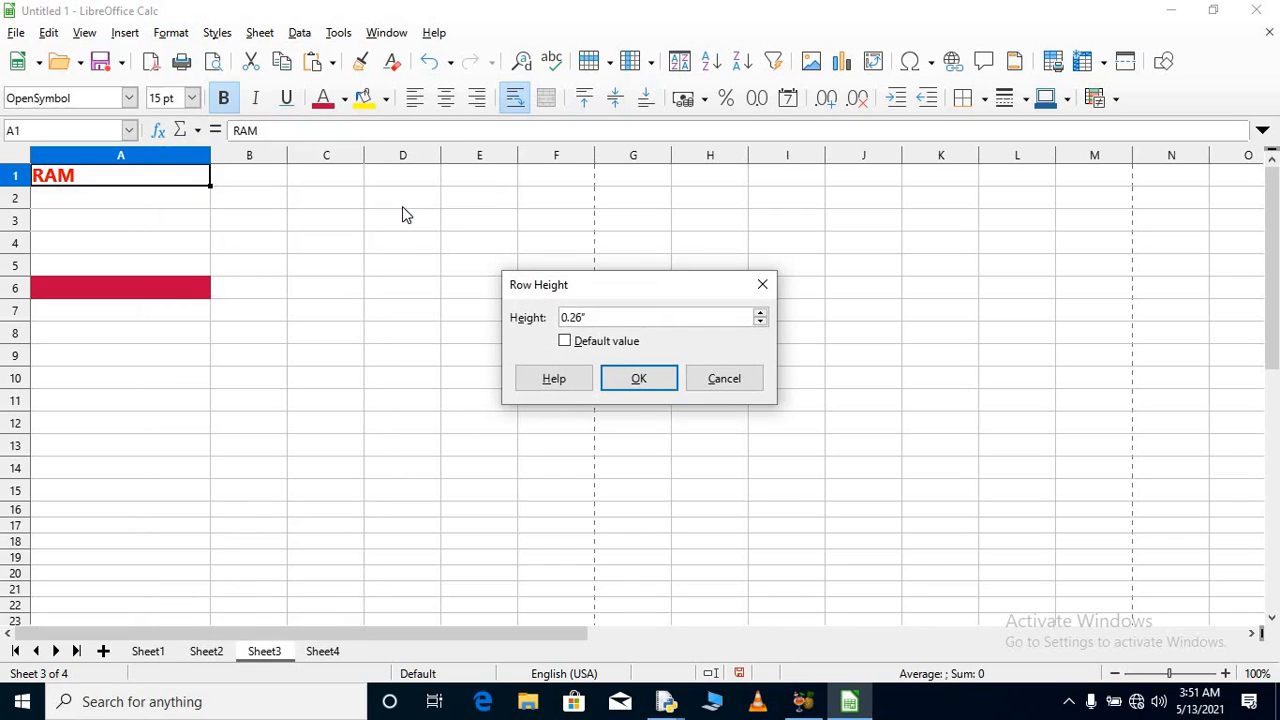
click(763, 288)
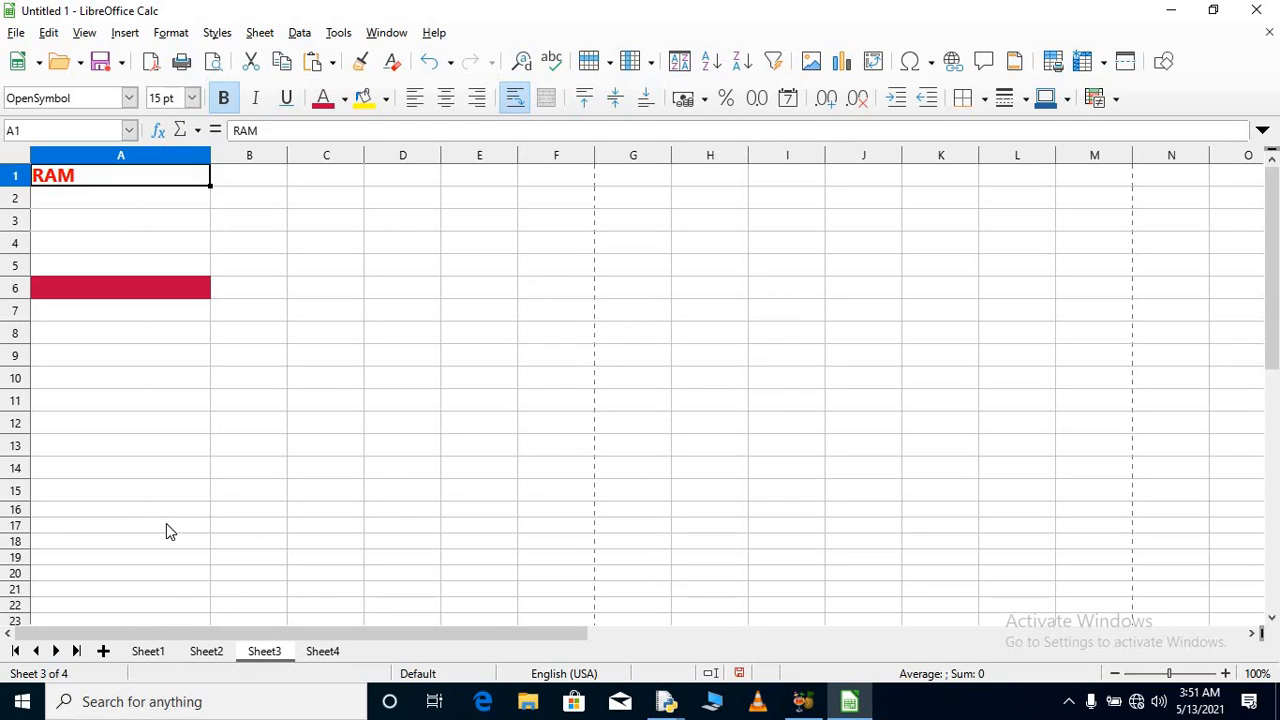
Step: Dismiss the Insert Sheet dialog and add a new blank sheet after Sheet4
click(115, 650)
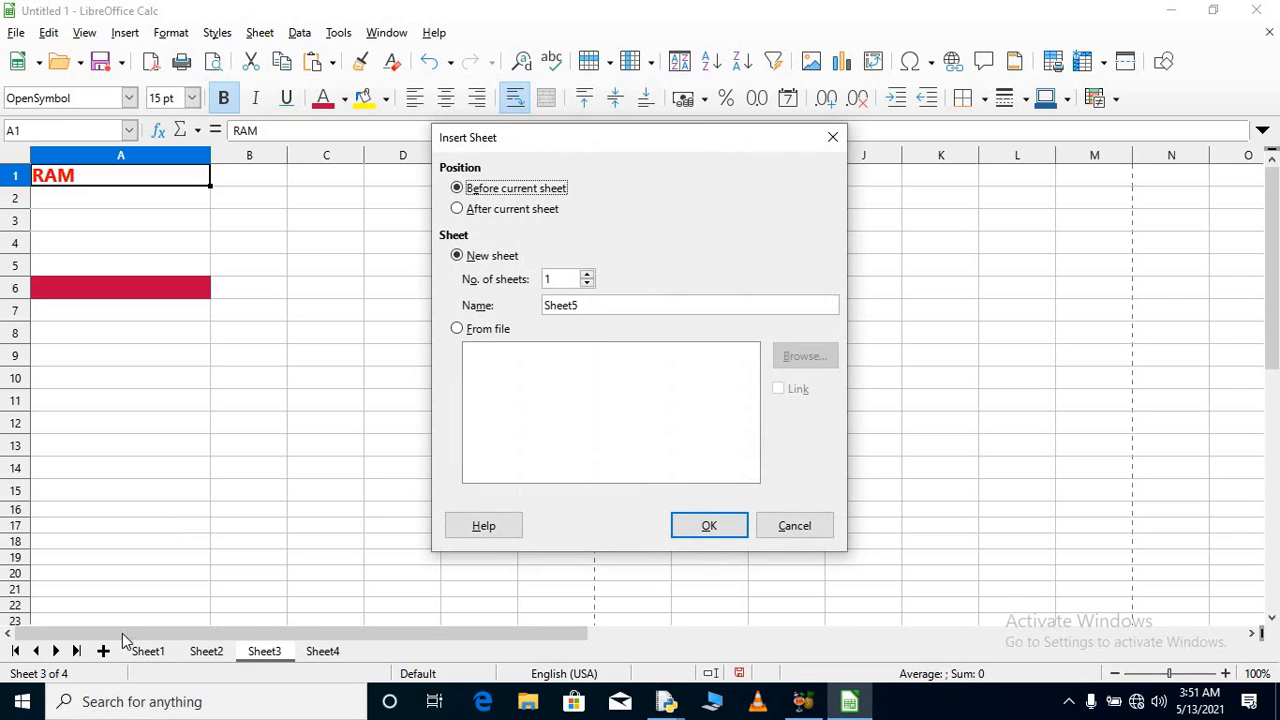
click(832, 137)
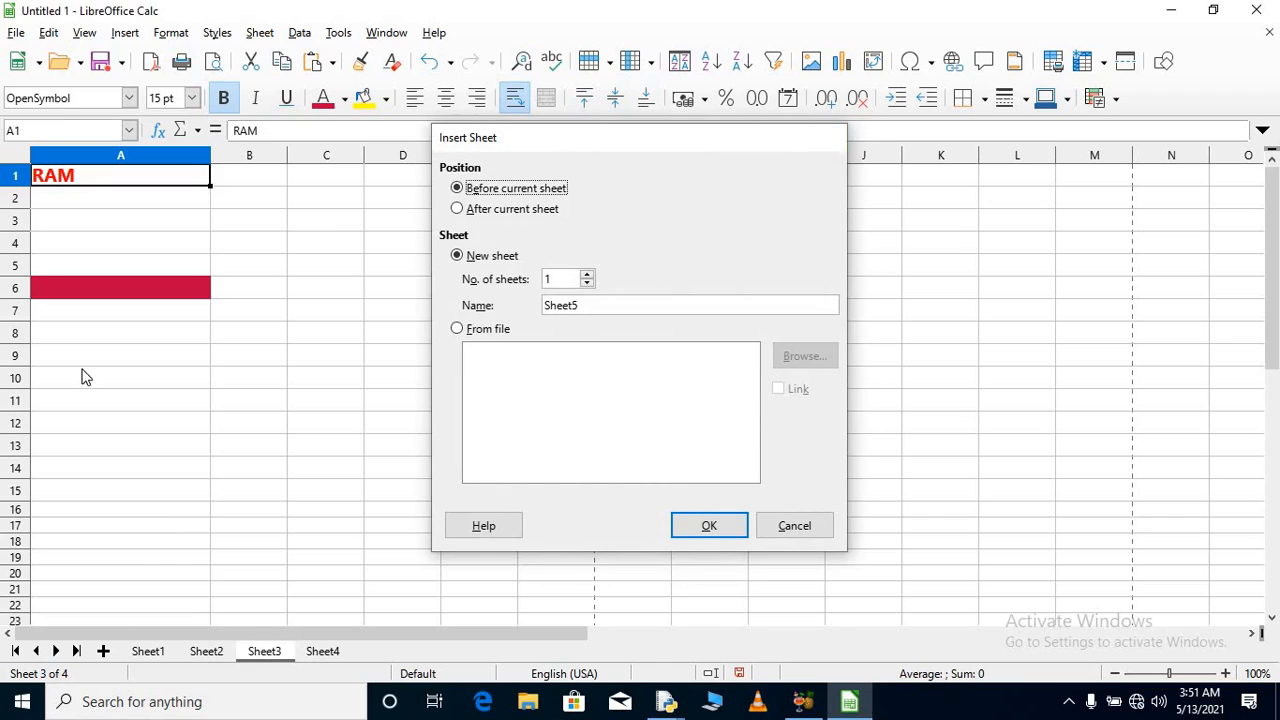
click(103, 651)
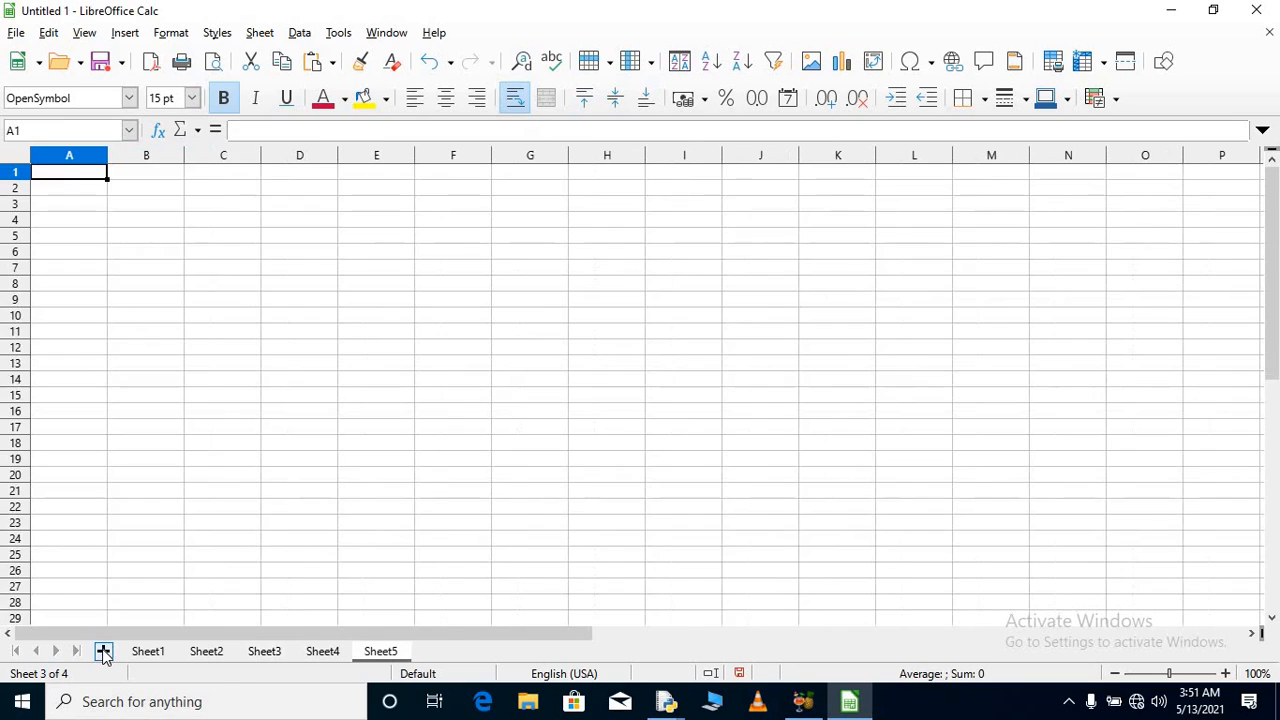
Step: Select row 2 of Sheet5 and increase its height in the Row Height dialog
click(91, 193)
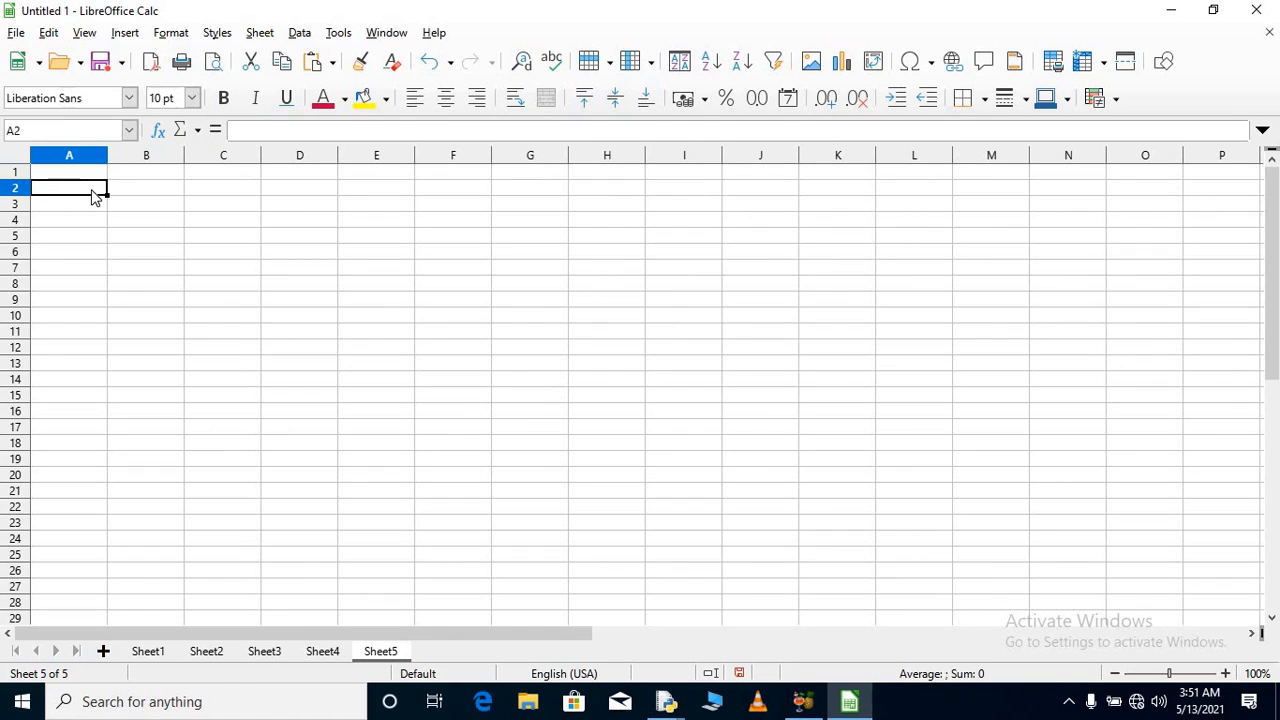
click(15, 188)
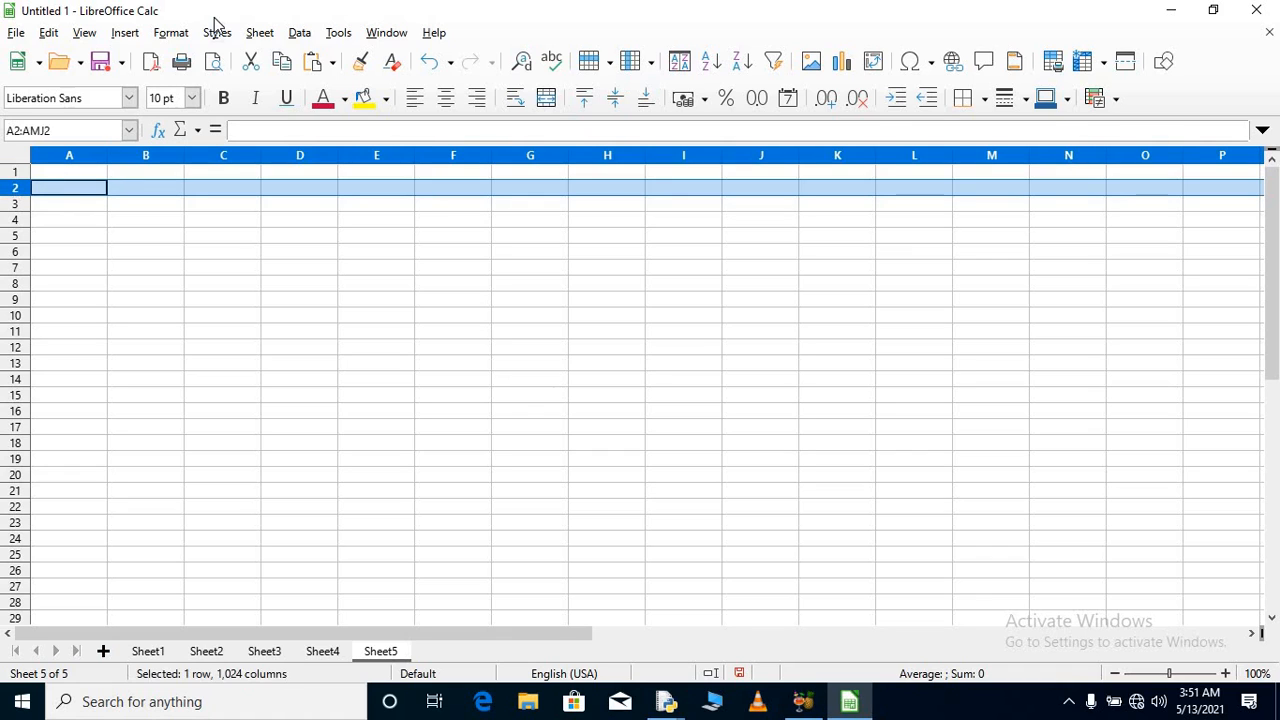
click(178, 36)
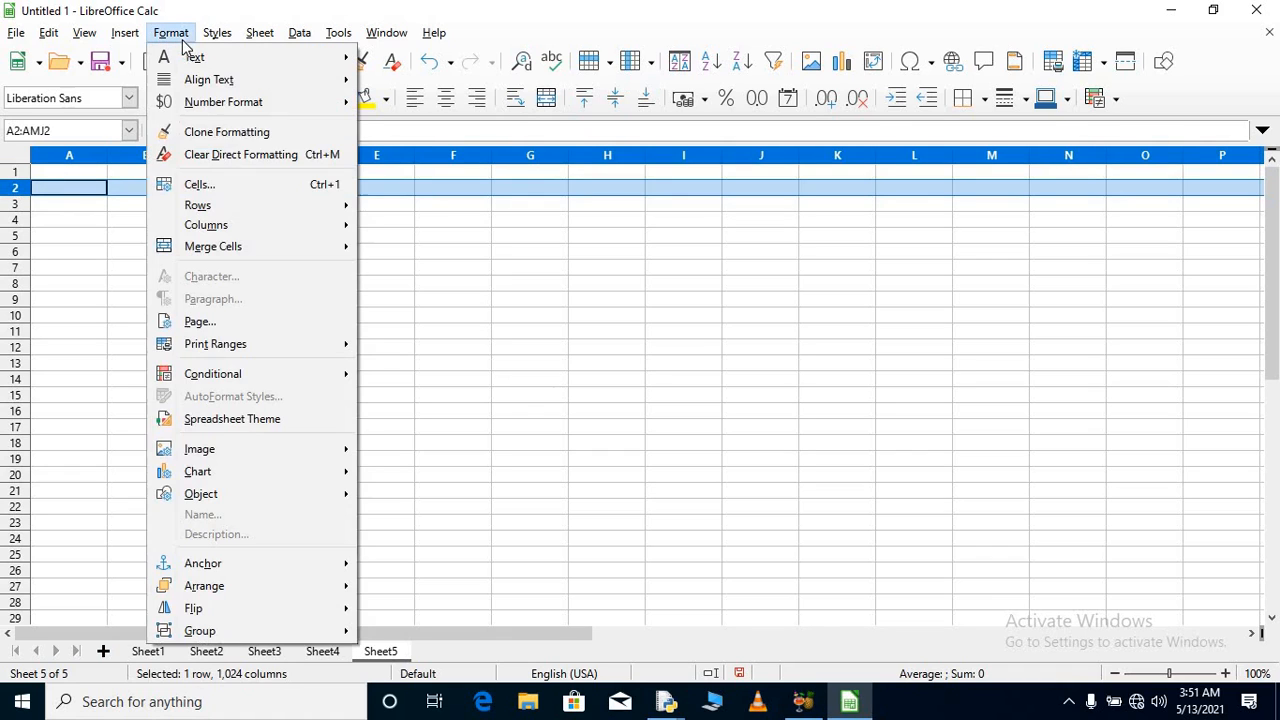
mouse_move(248, 207)
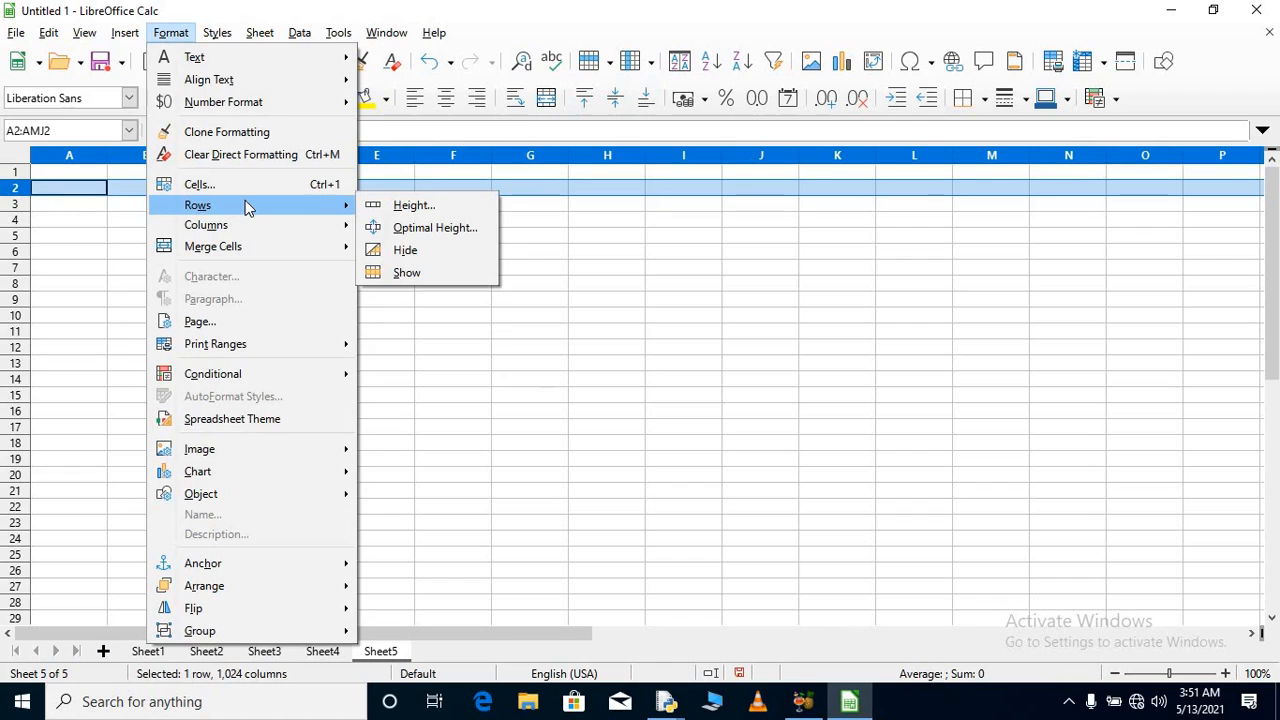
click(414, 206)
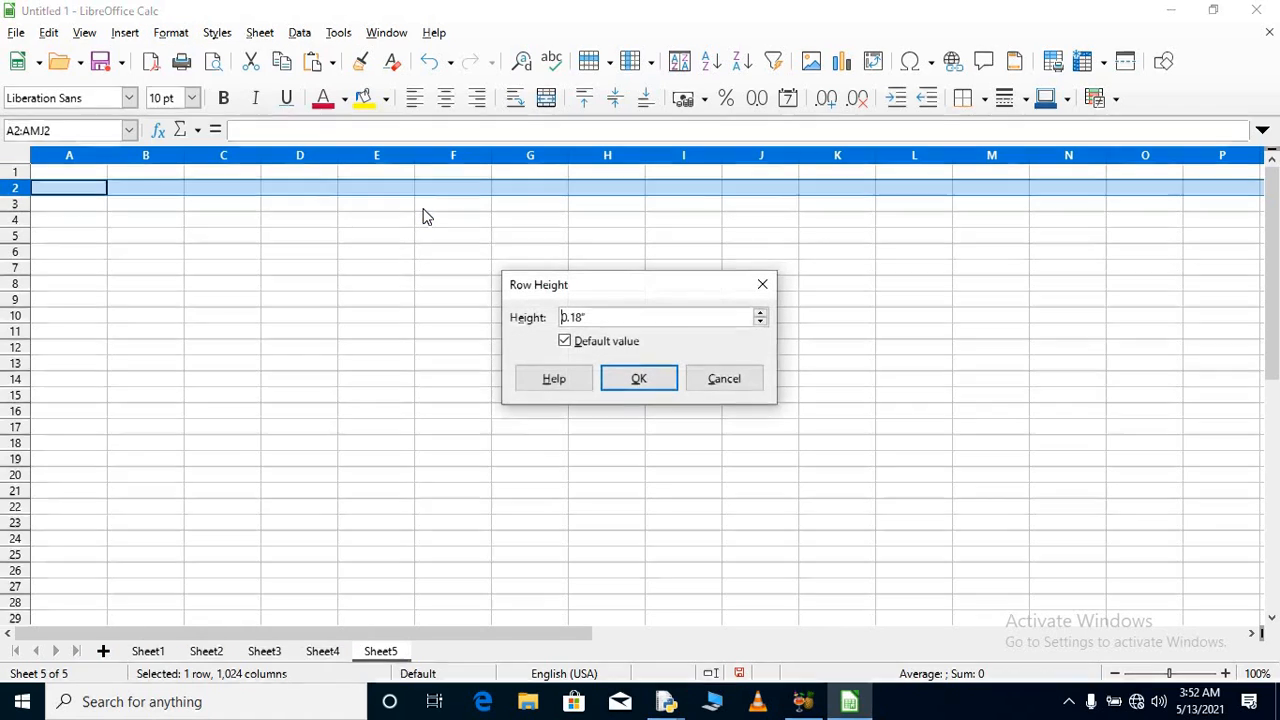
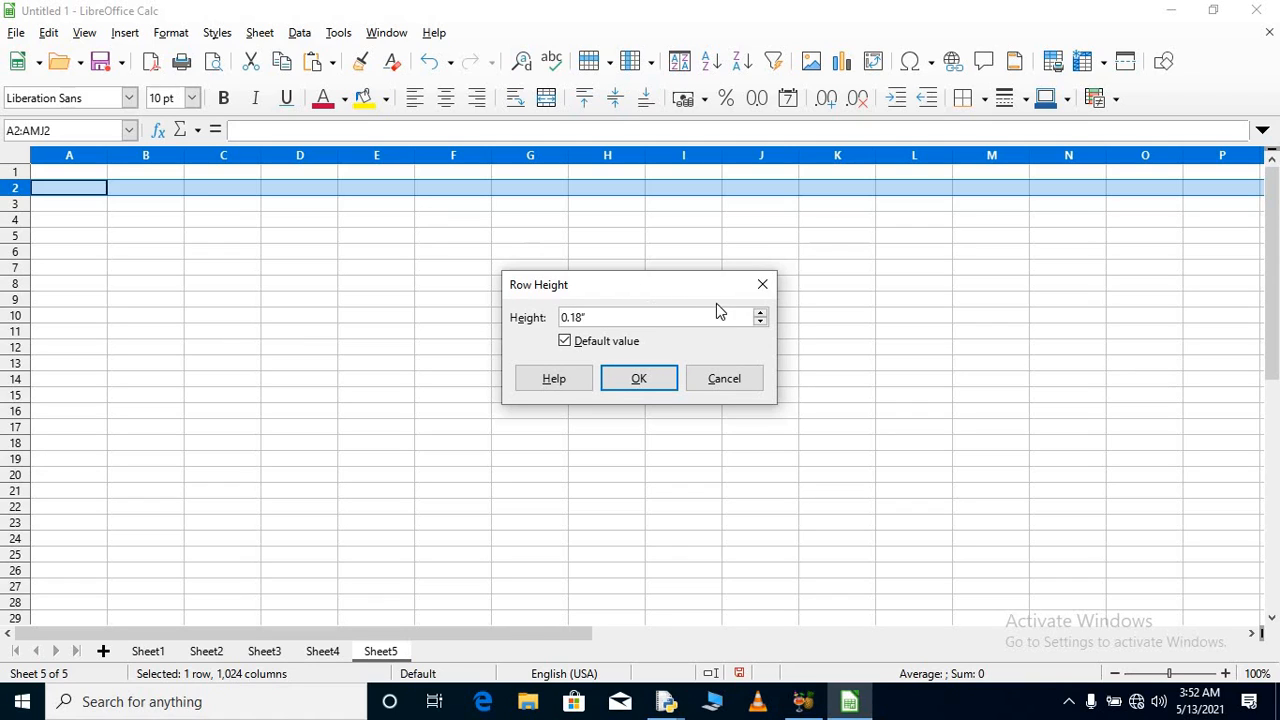
click(760, 322)
click(760, 313)
click(760, 314)
click(658, 380)
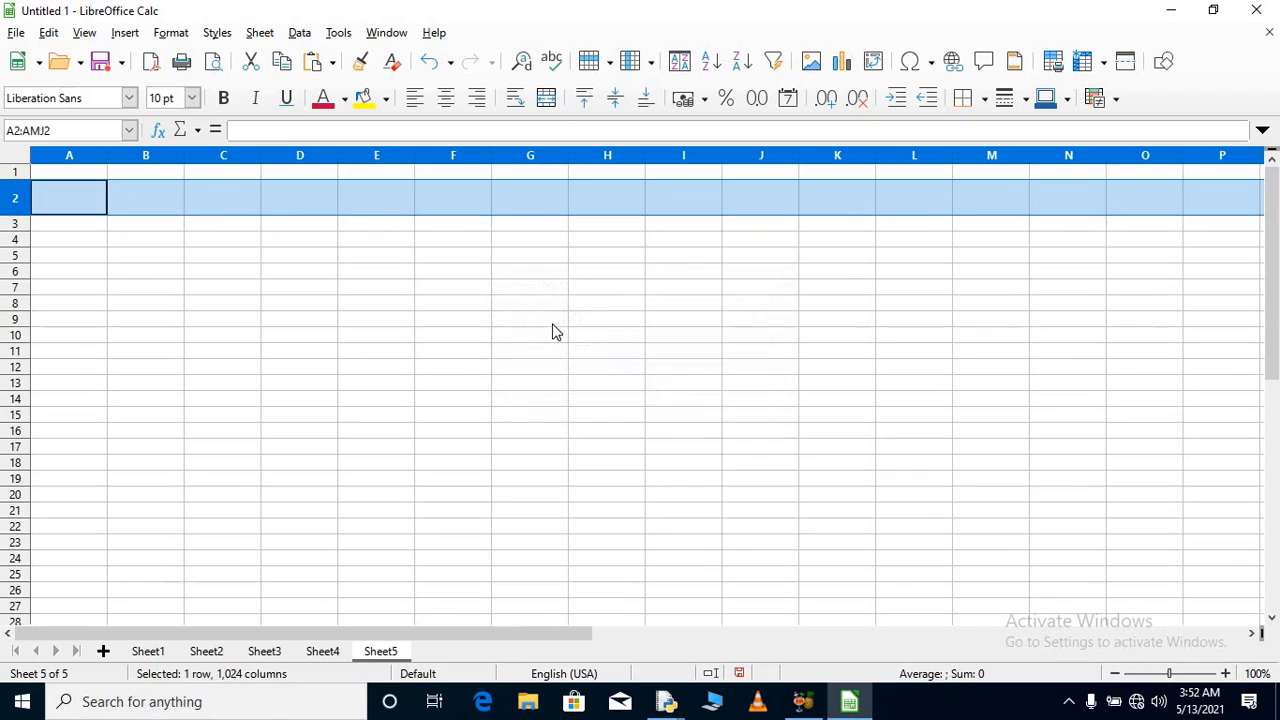
Step: Hide row 9 by way of cell G9
click(554, 331)
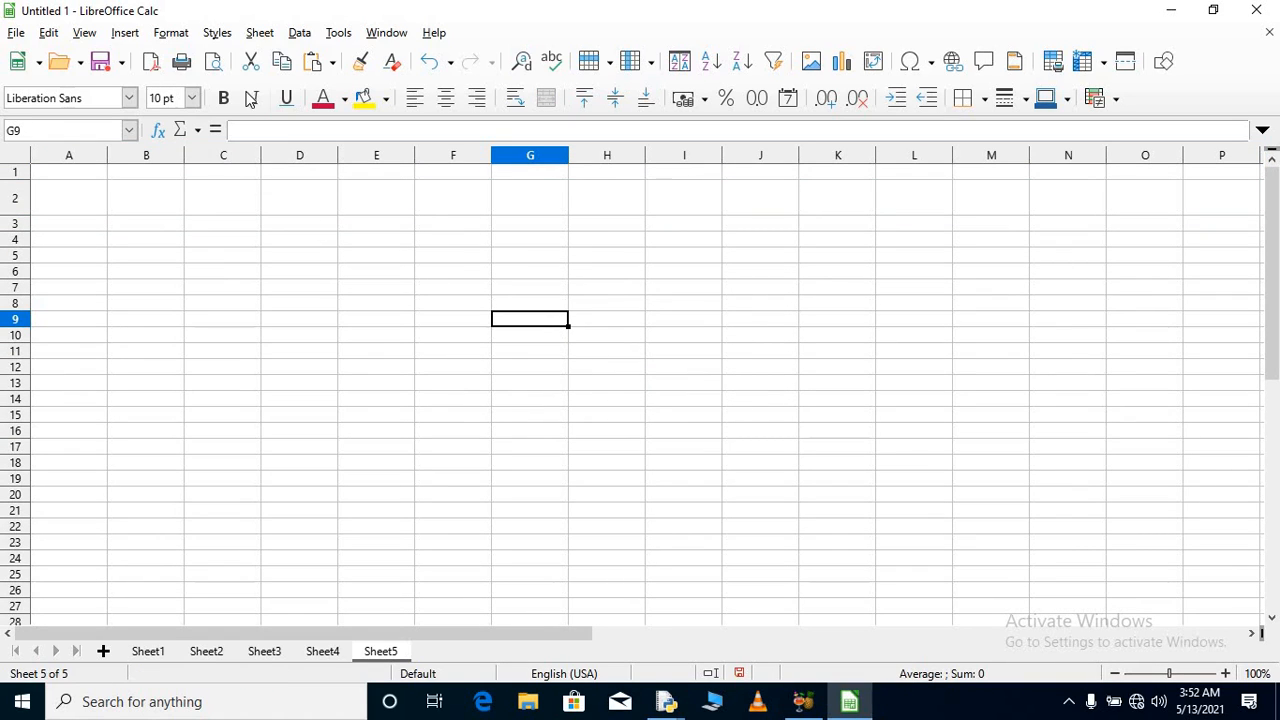
click(189, 40)
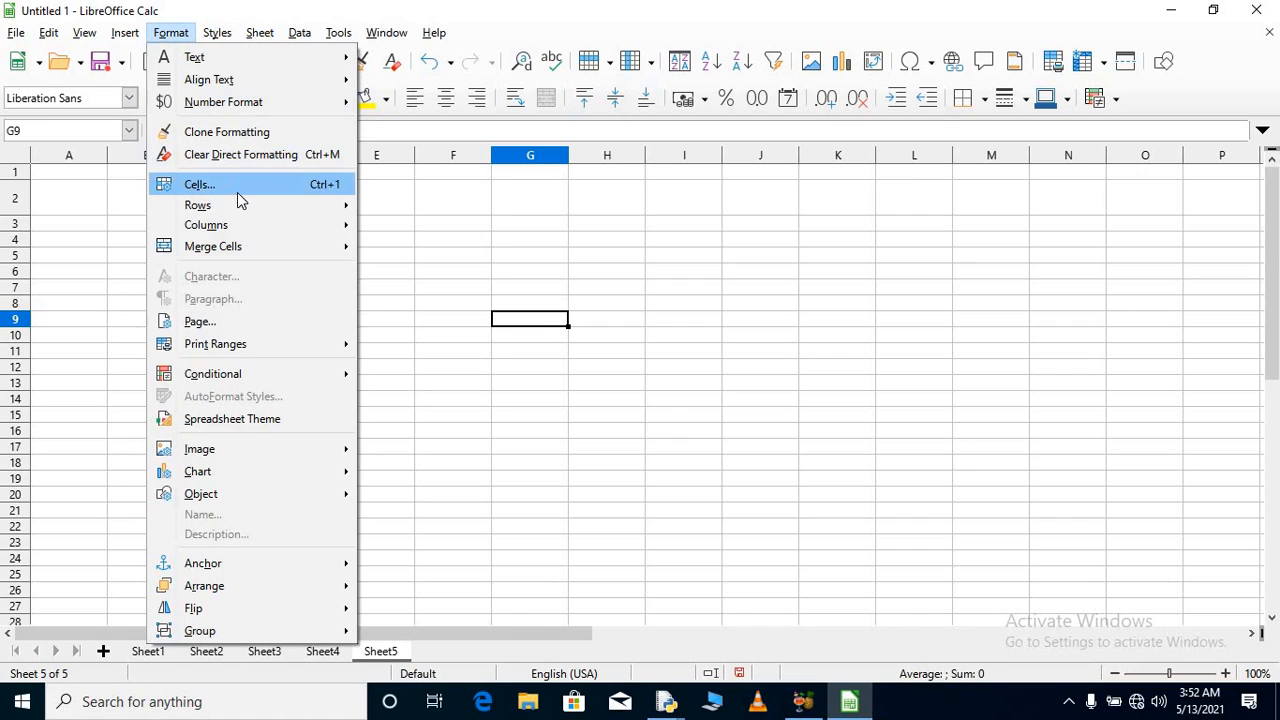
mouse_move(238, 212)
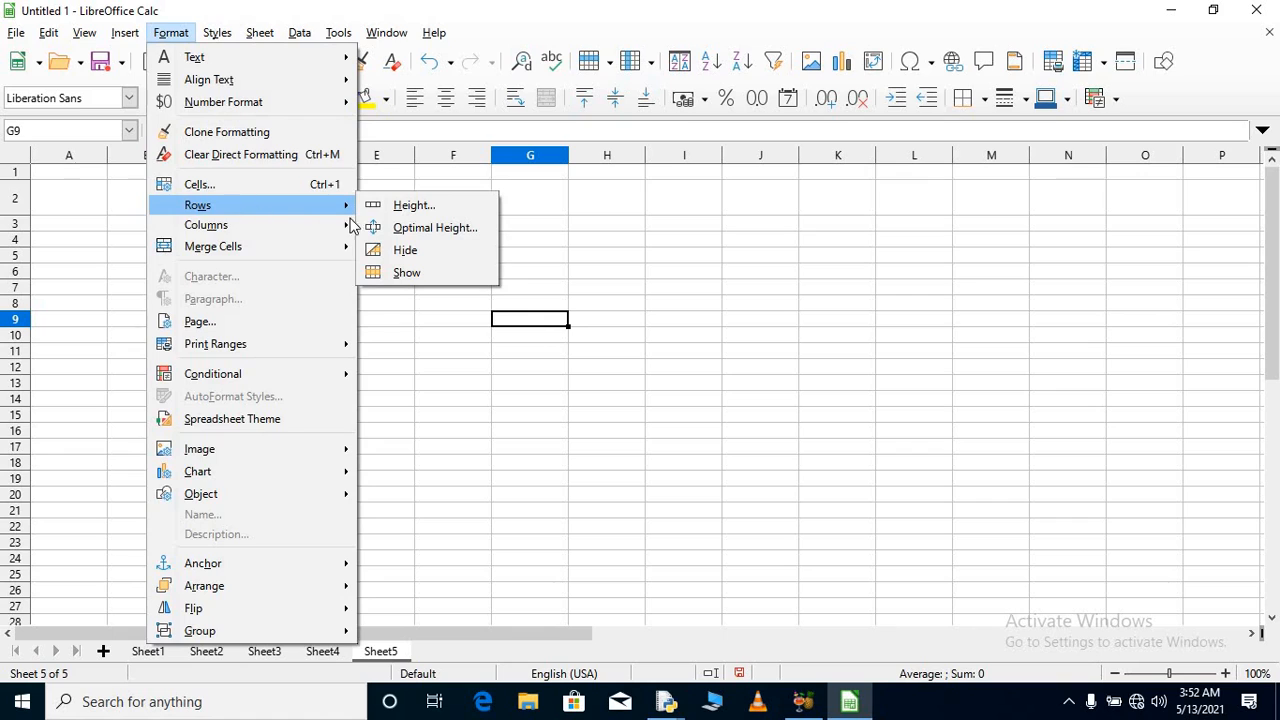
click(405, 251)
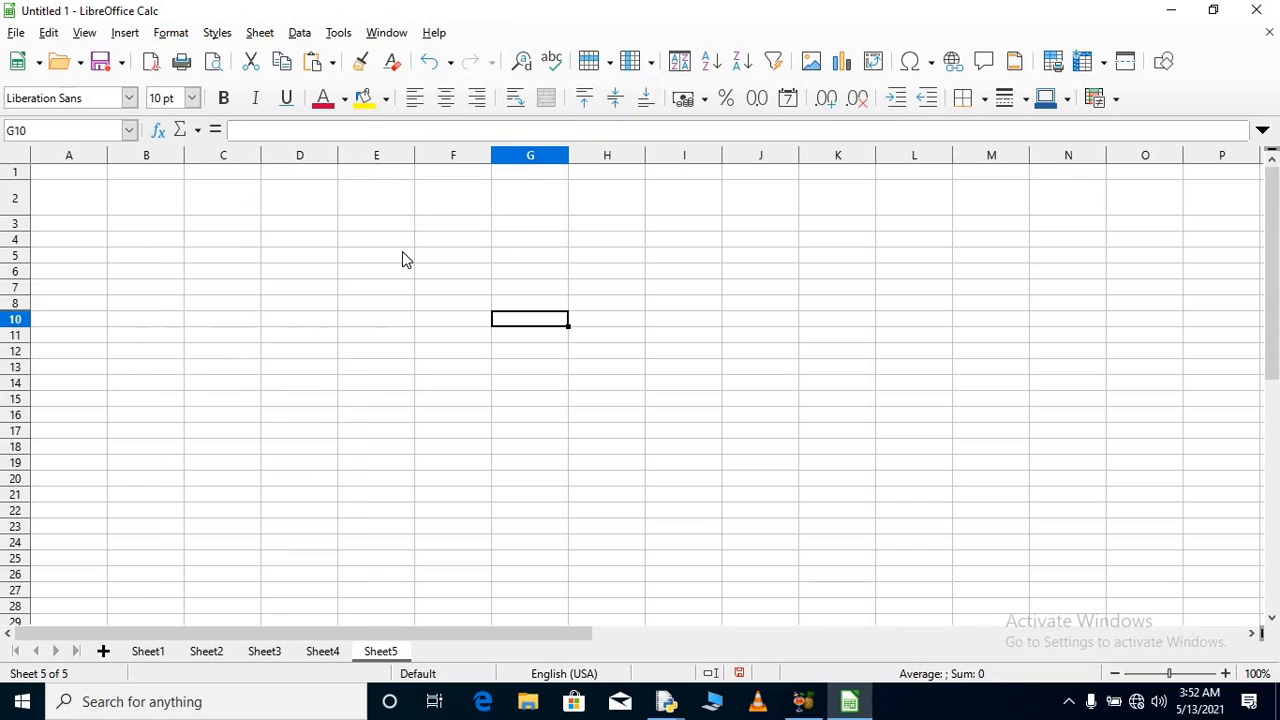
Step: Select the entire enlarged row 2 and hide it
click(50, 211)
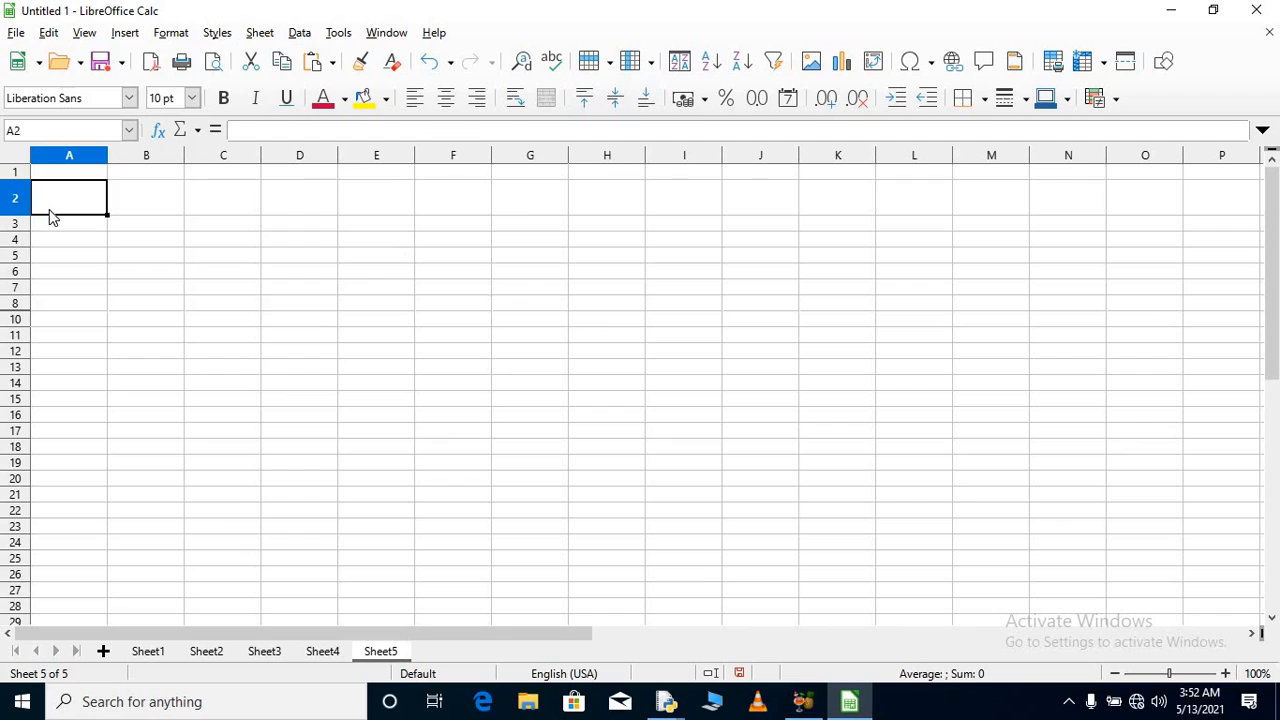
click(13, 208)
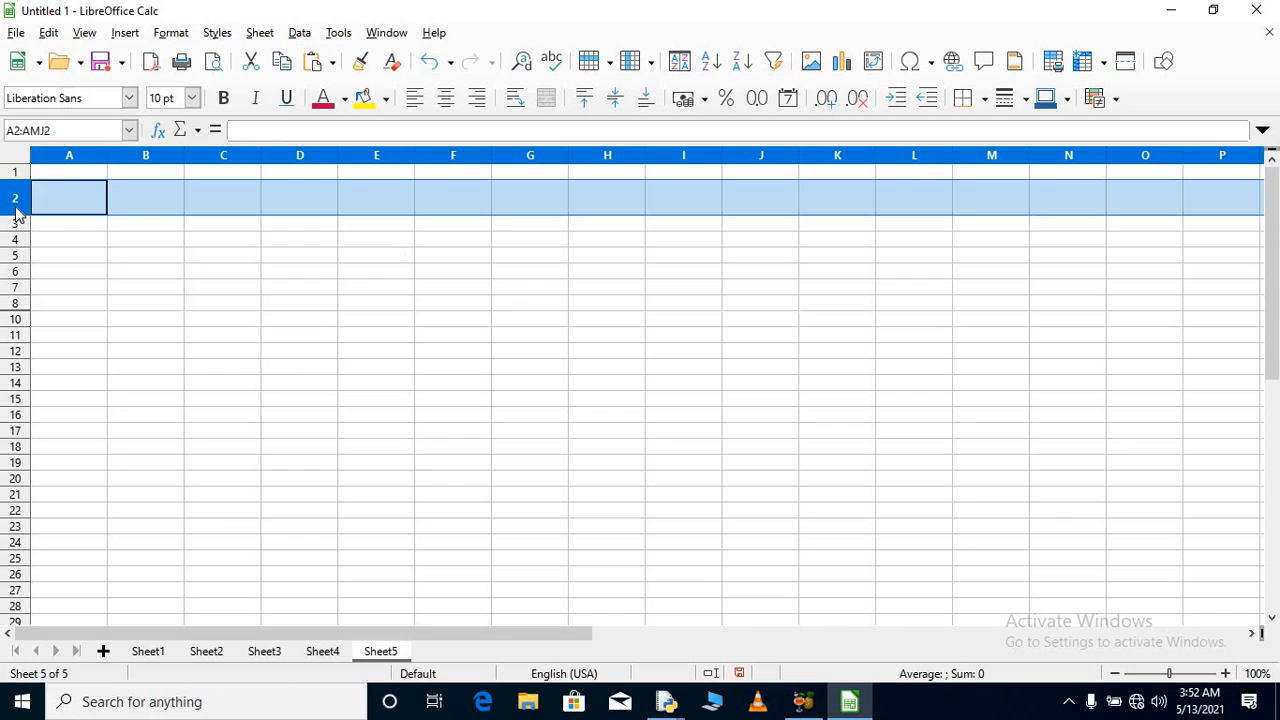
click(172, 34)
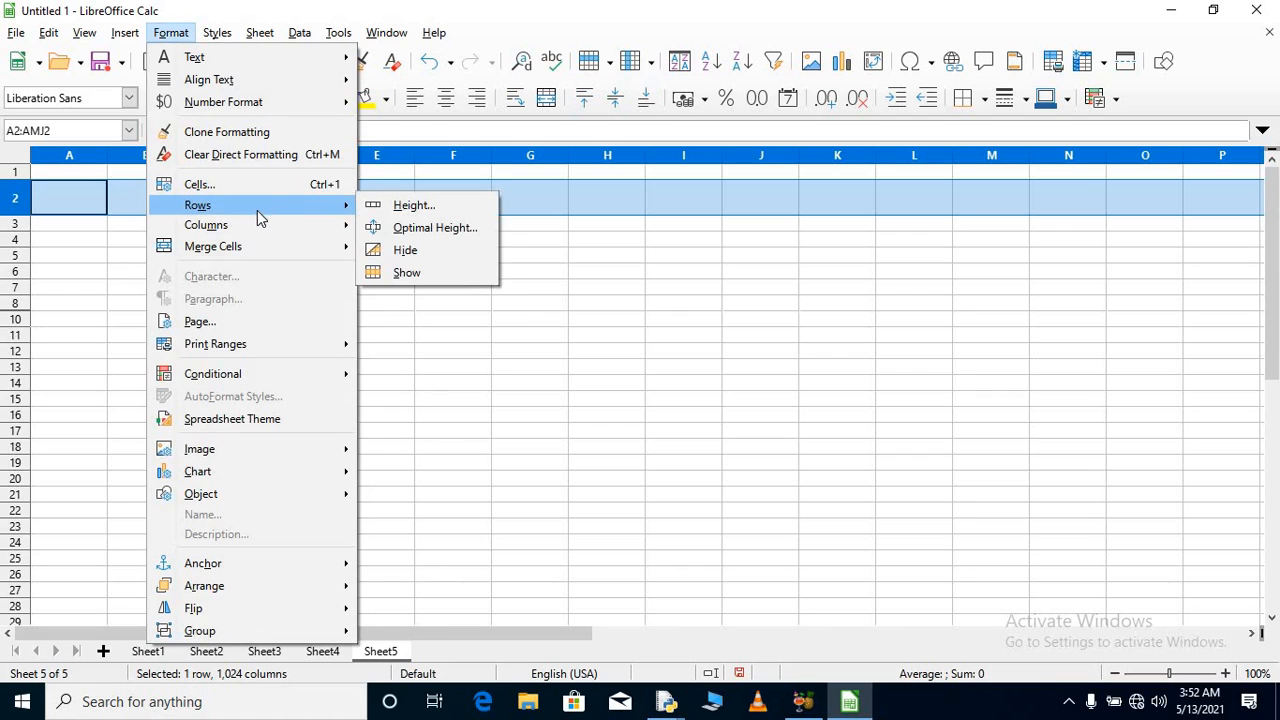
click(420, 255)
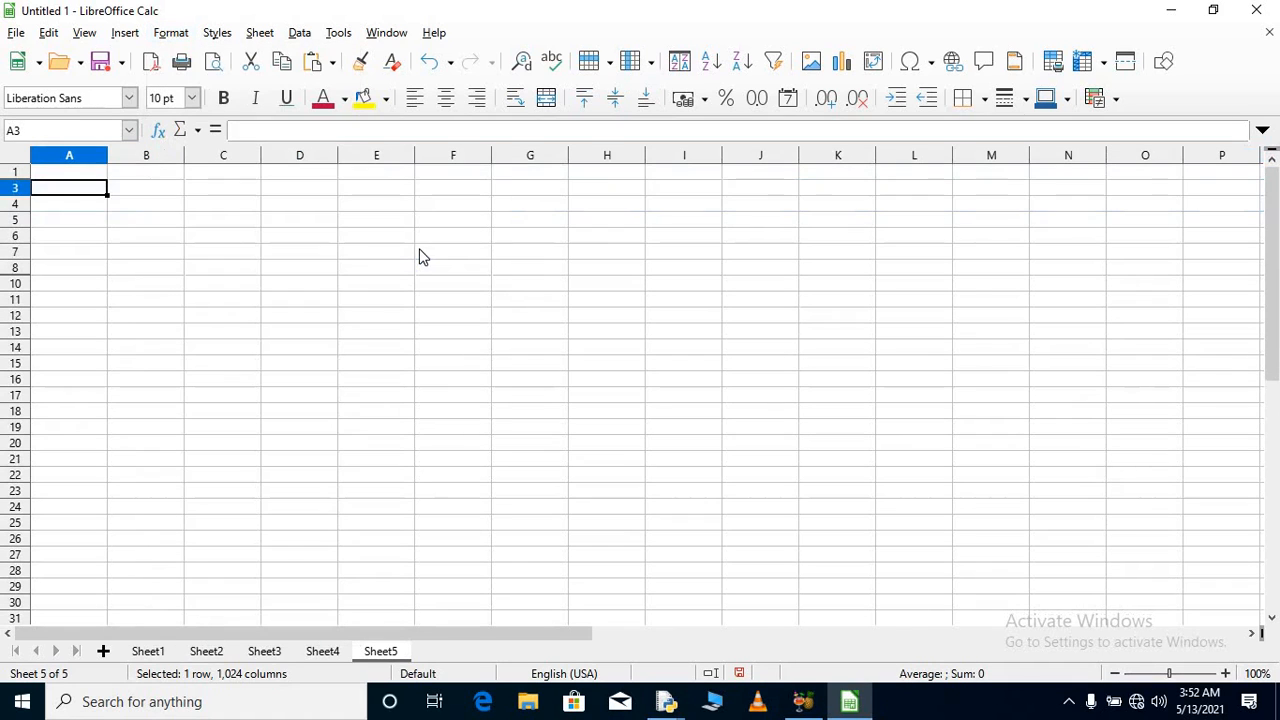
Step: Select rows 1 through 3 and show the hidden row 2 between them
drag(420, 257, 27, 182)
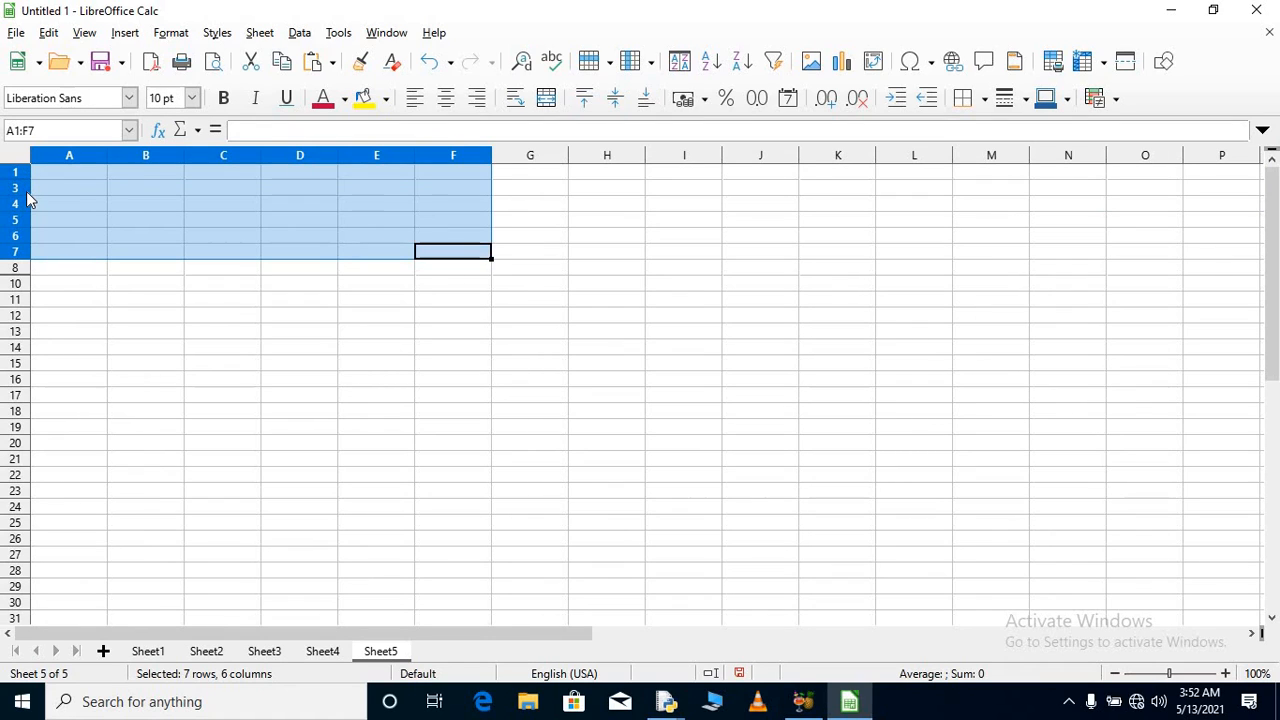
click(17, 189)
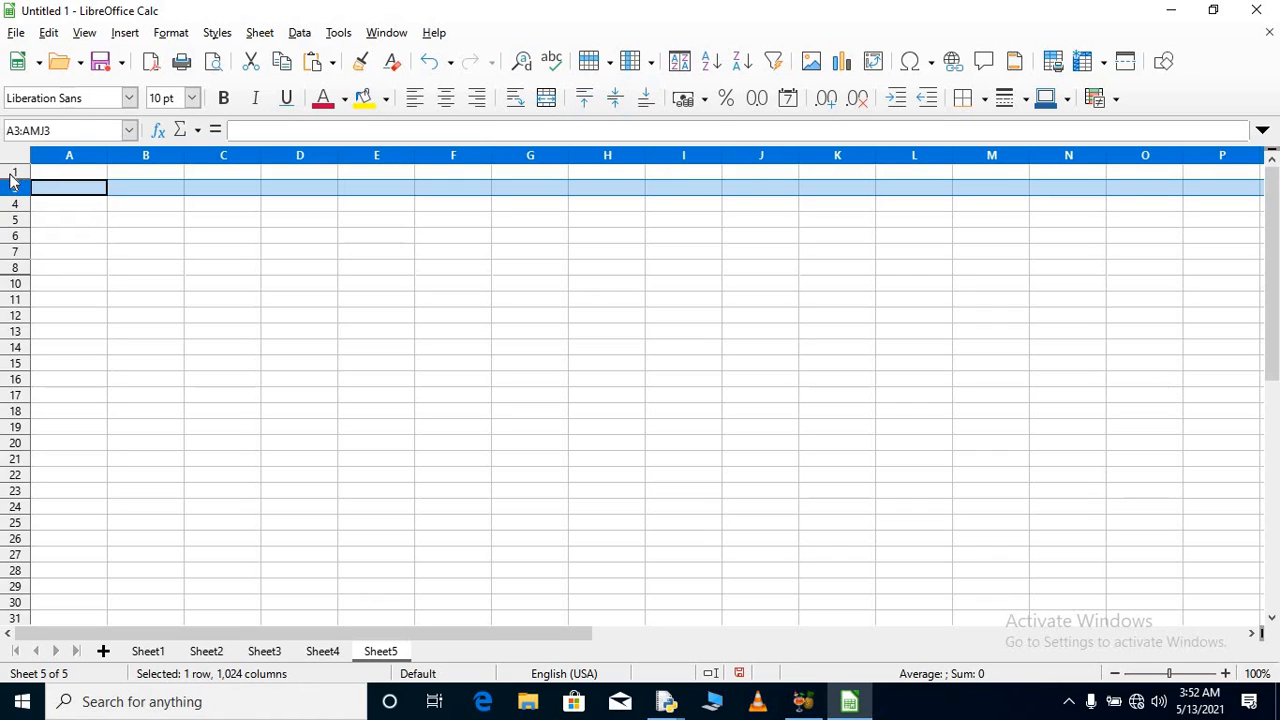
drag(13, 173, 13, 182)
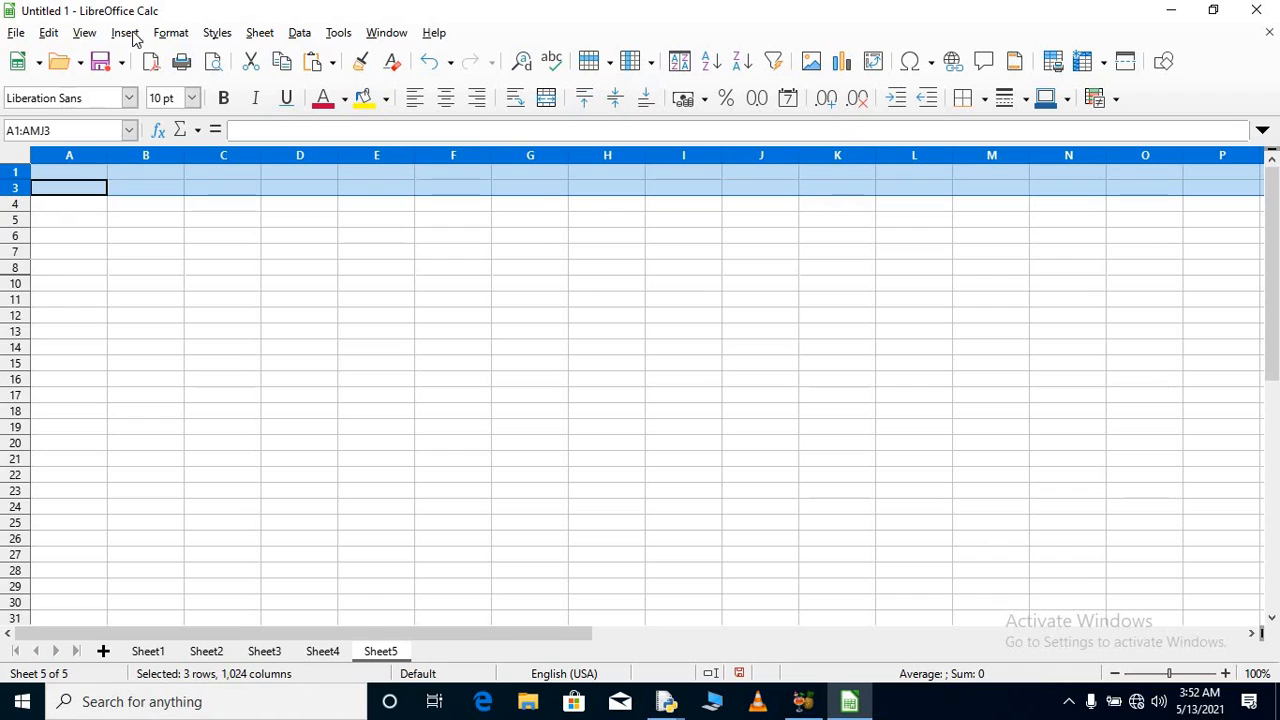
click(181, 39)
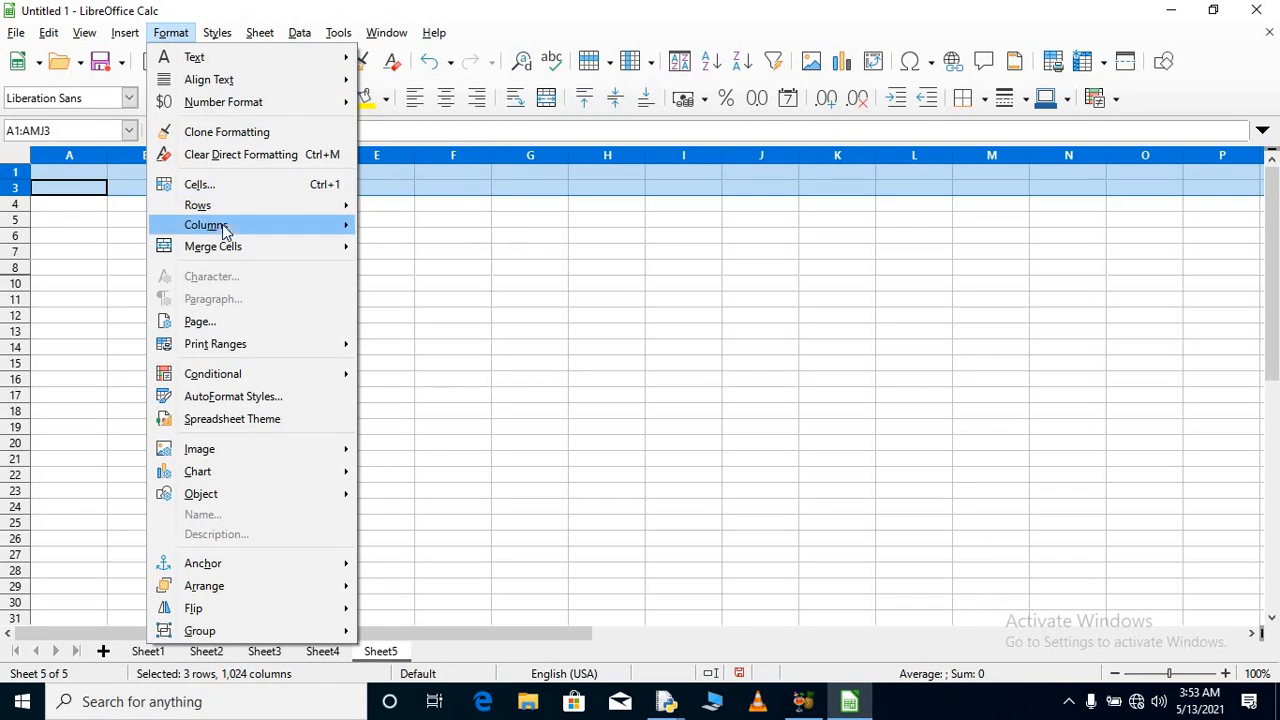
mouse_move(240, 210)
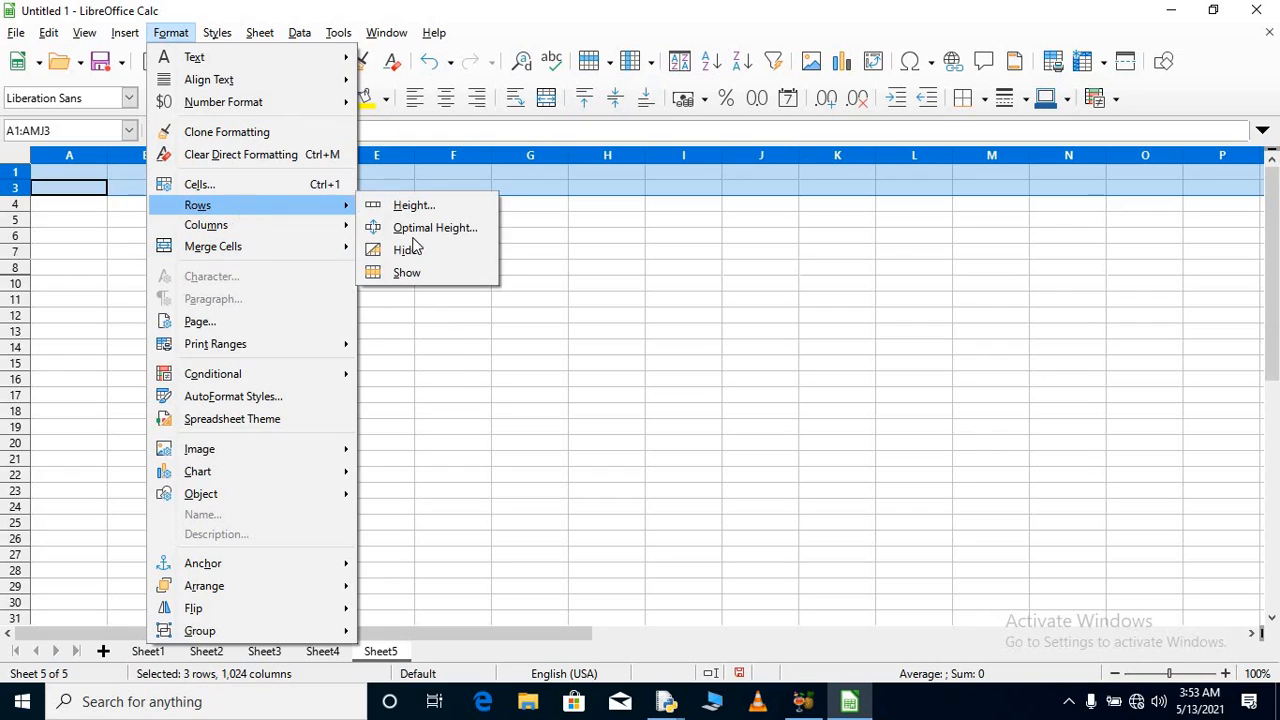
click(428, 275)
click(428, 276)
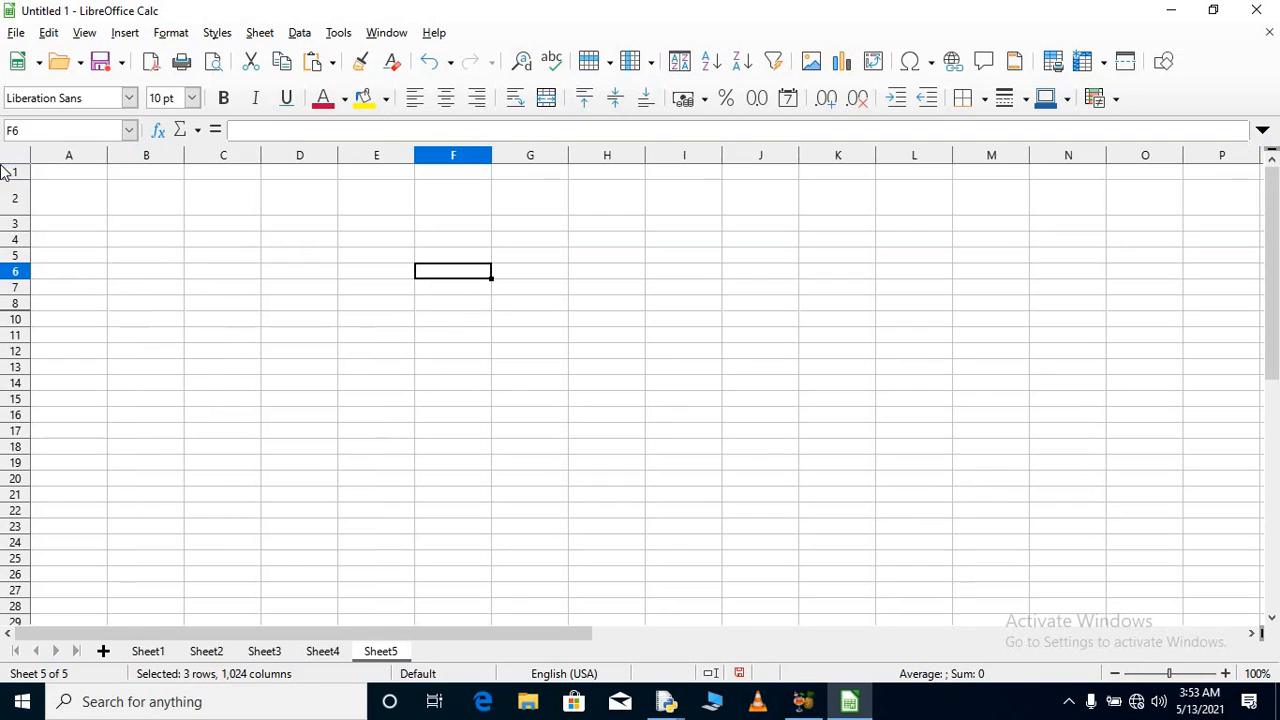
Step: Inspect the Column Width settings for cell A2's column on Sheet5 and close them without changes
click(57, 210)
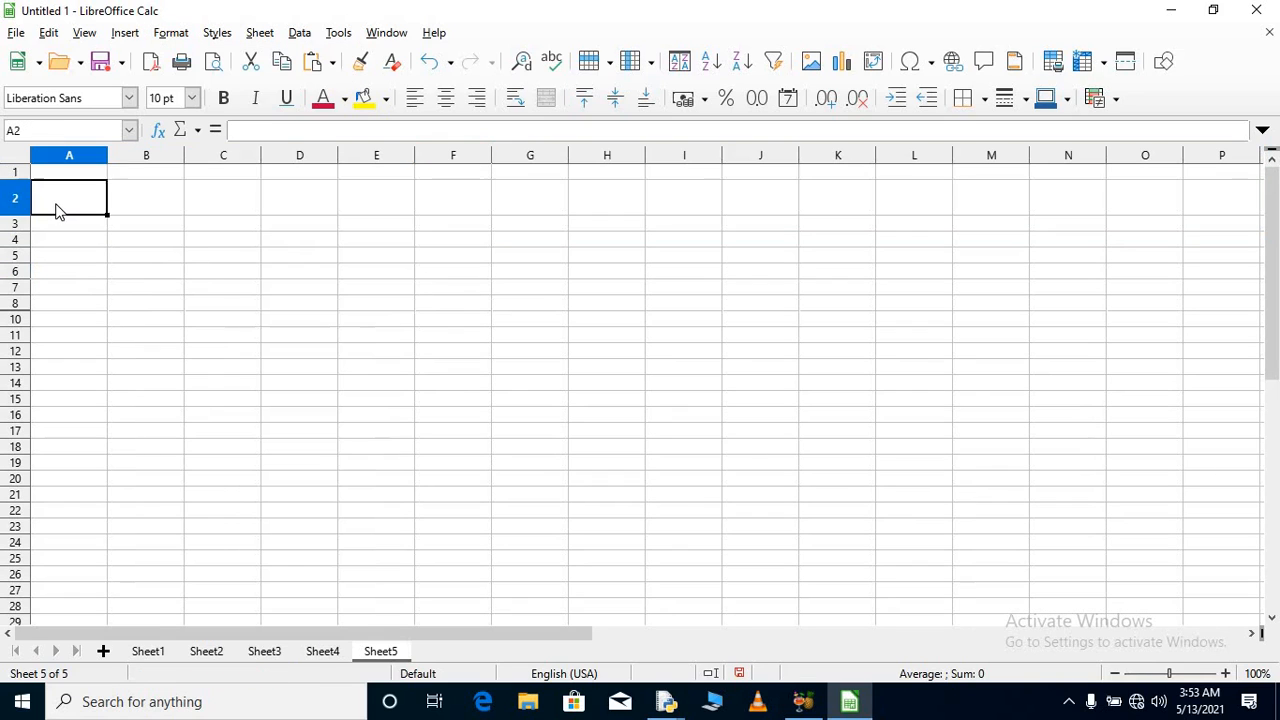
click(171, 33)
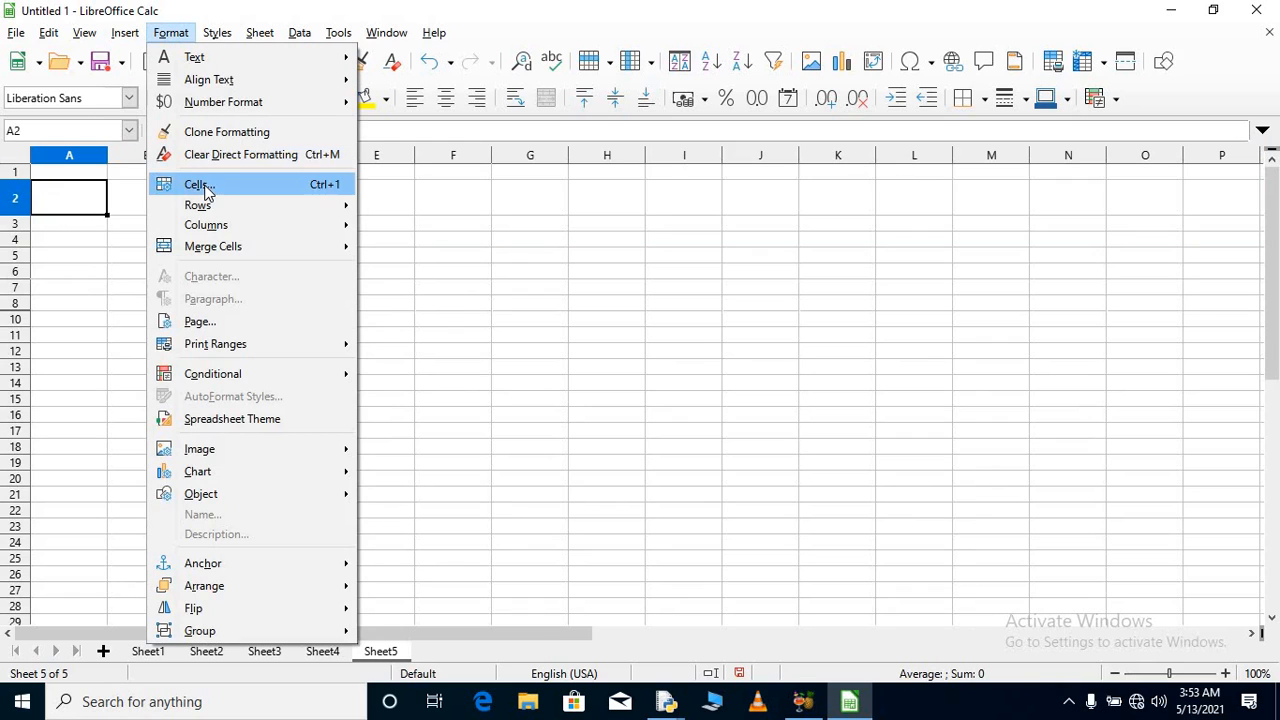
mouse_move(219, 208)
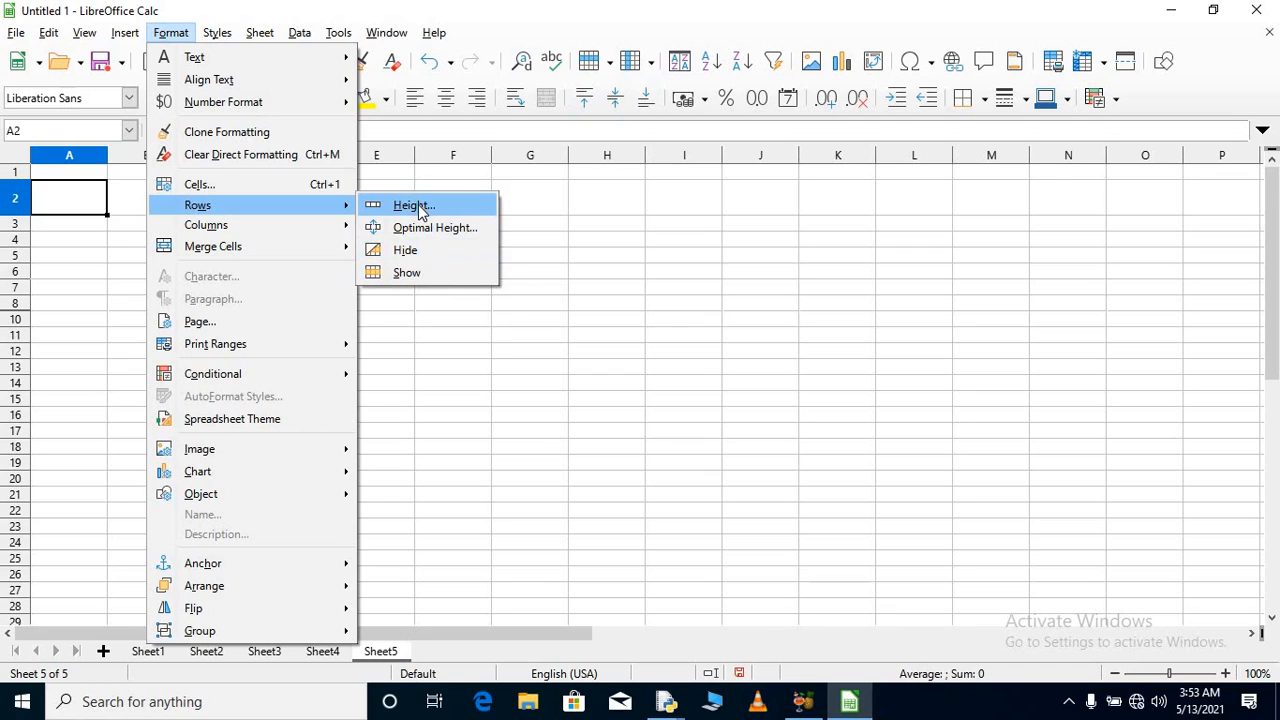
mouse_move(352, 233)
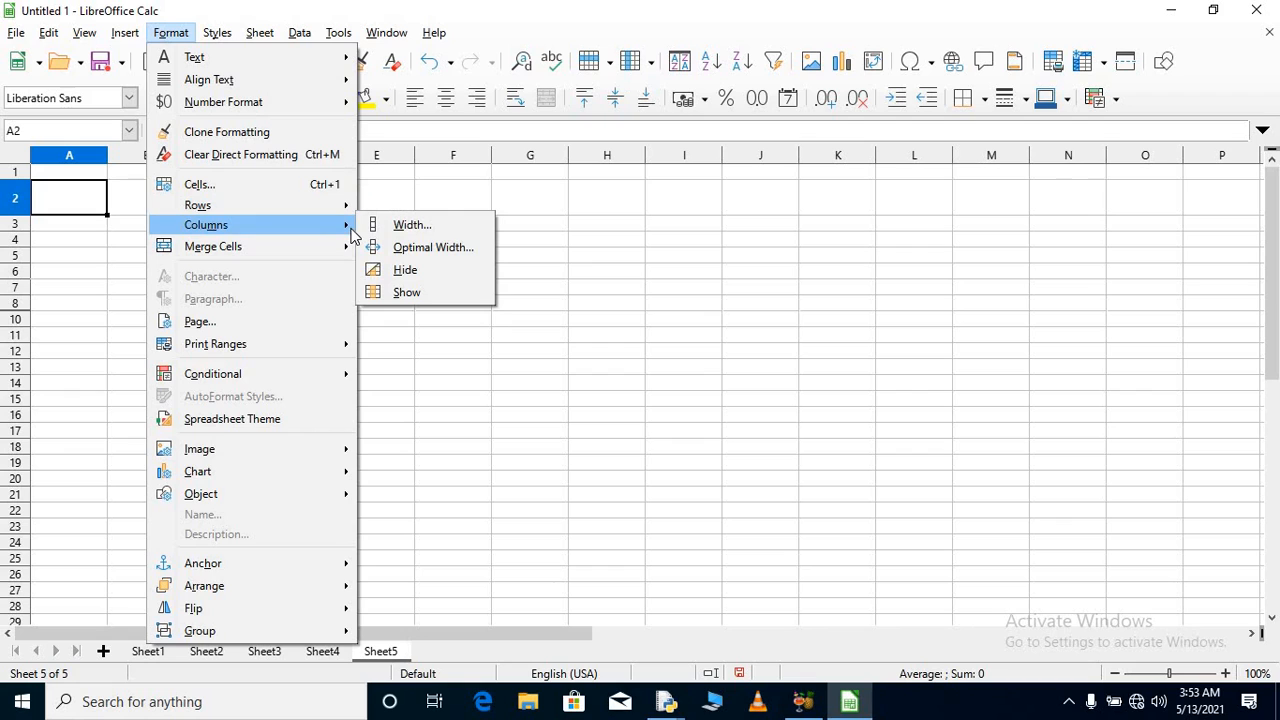
click(405, 228)
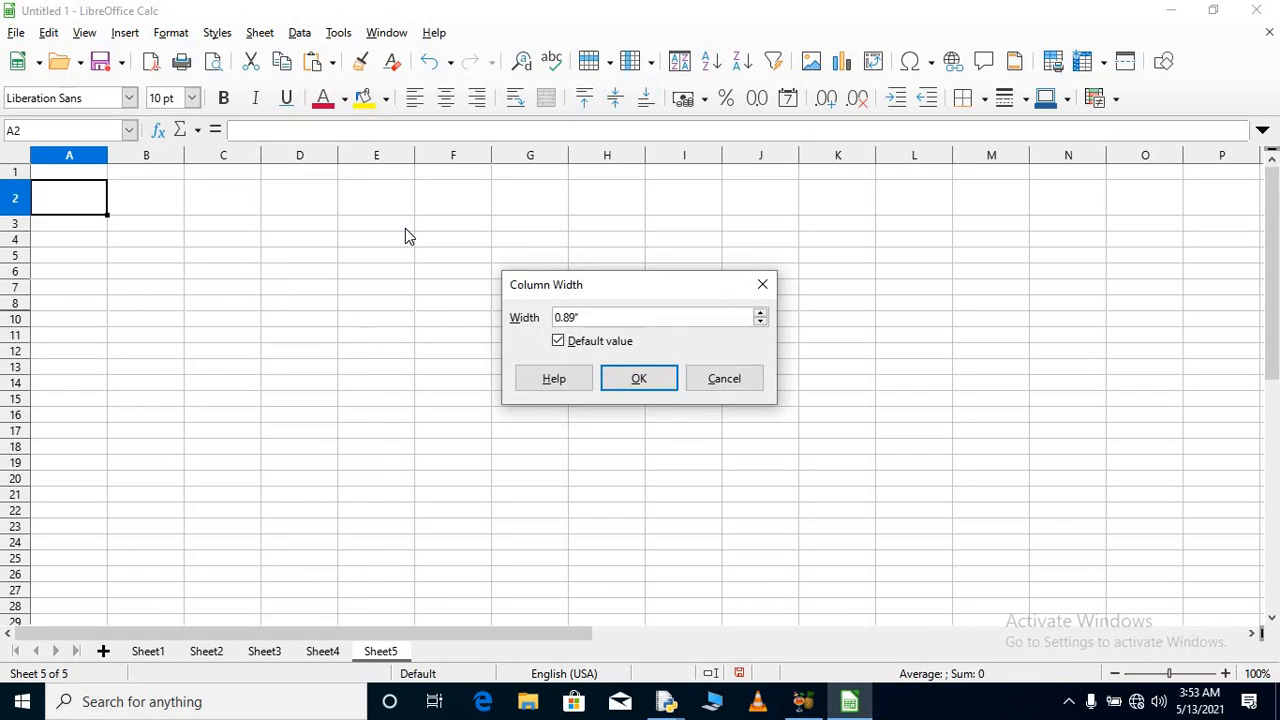
click(766, 285)
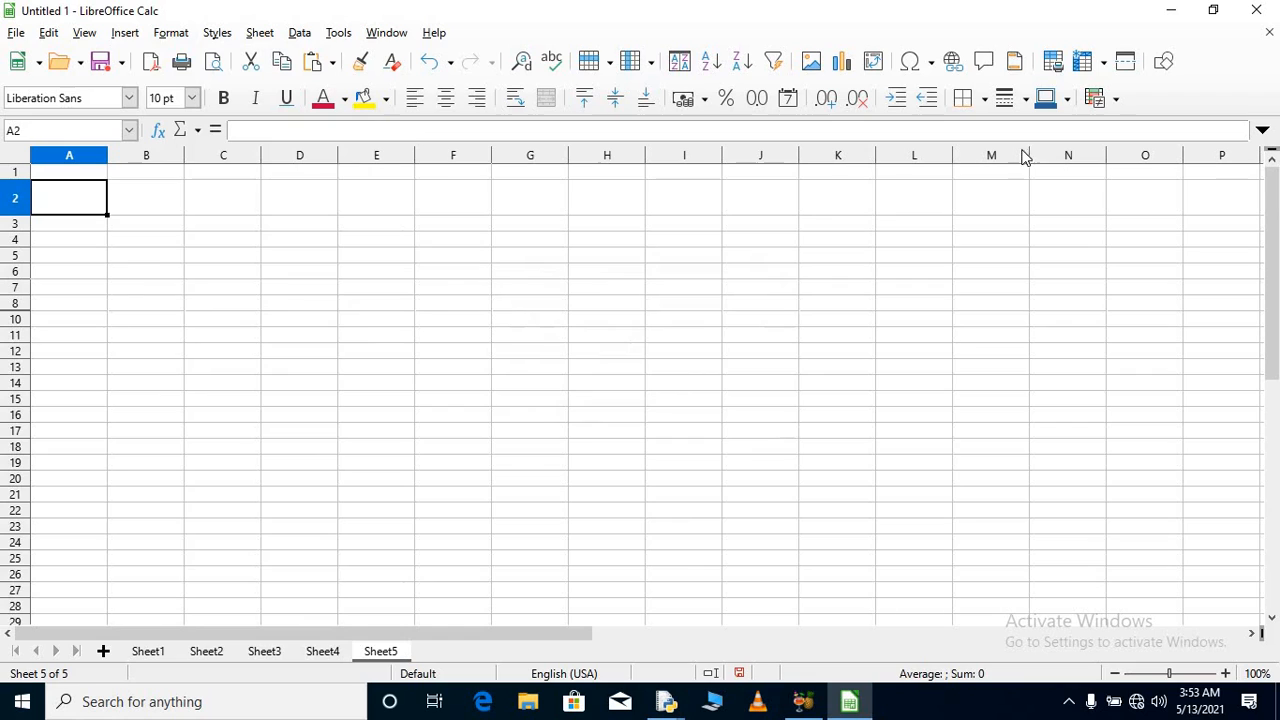
Step: Add a new sheet after Sheet5 and view the Column Width settings of its column A without changing them
click(105, 651)
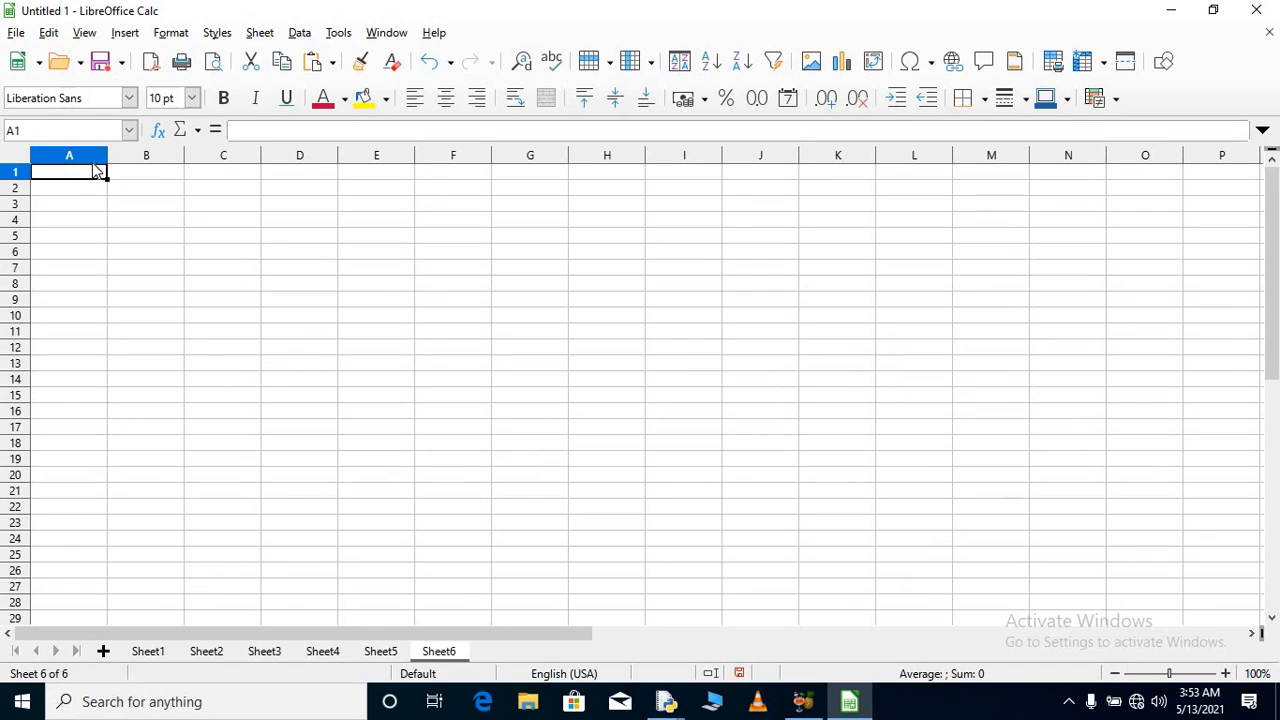
click(172, 33)
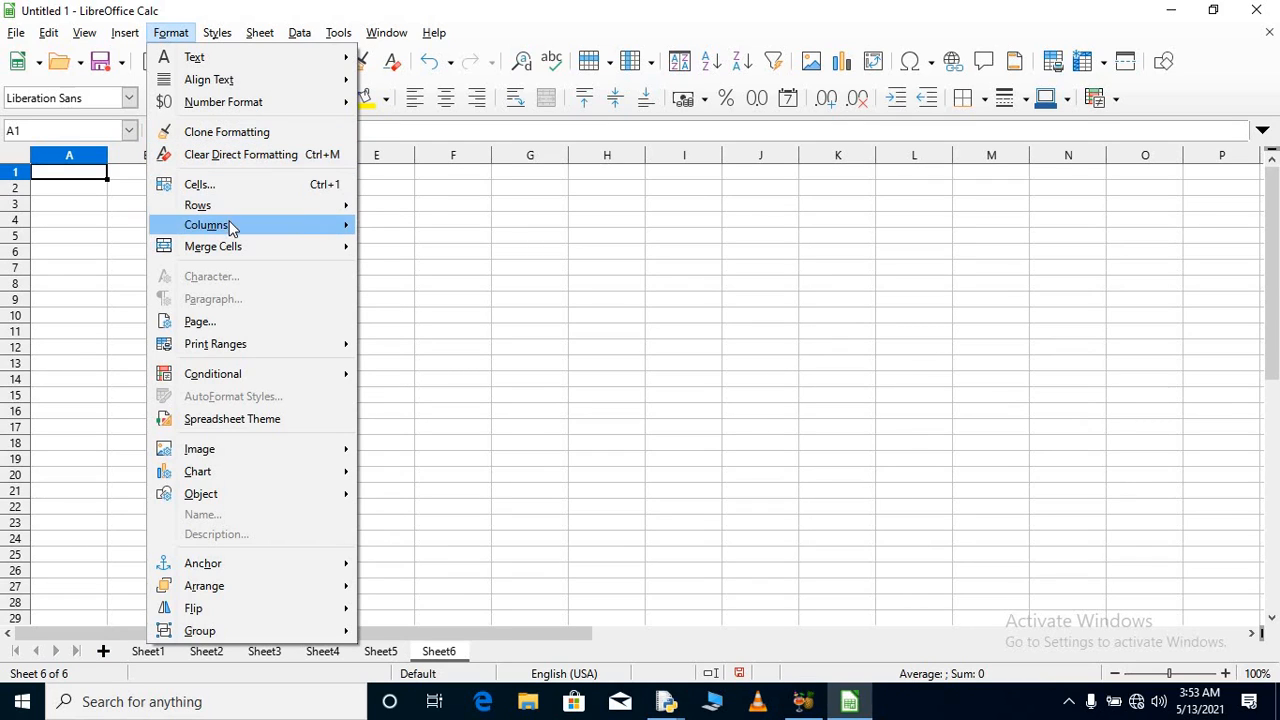
click(401, 226)
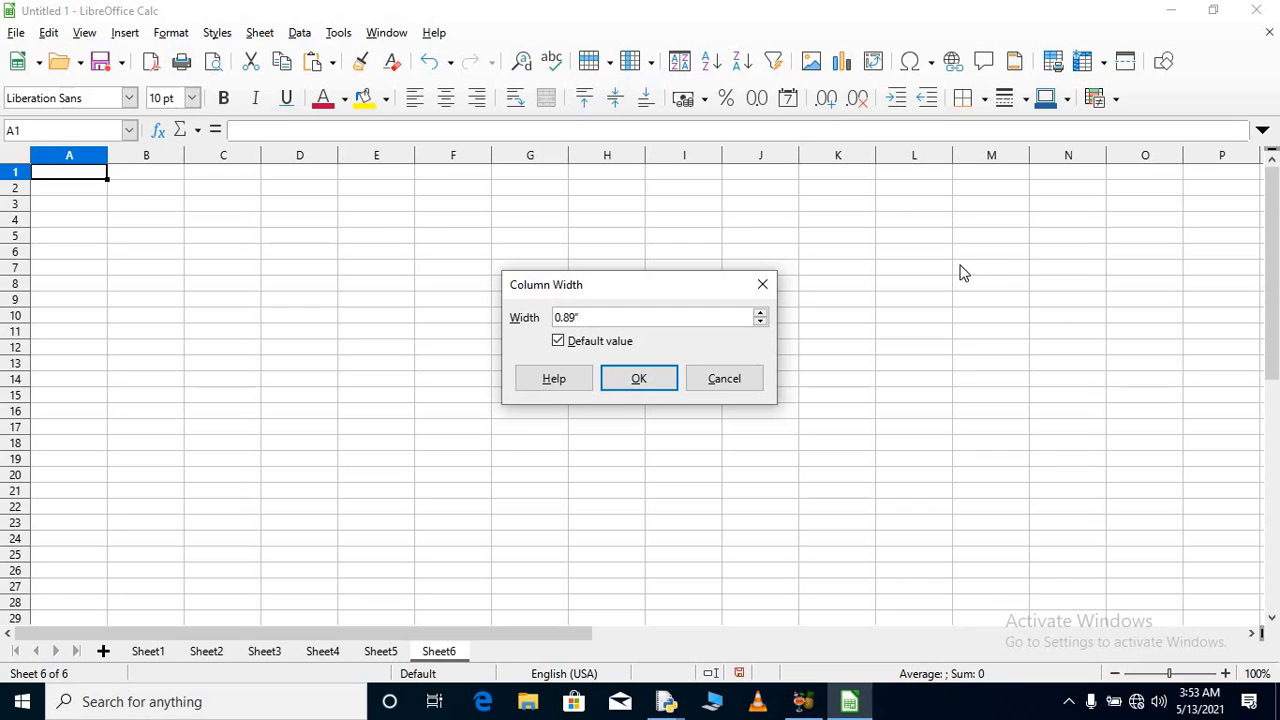
click(763, 287)
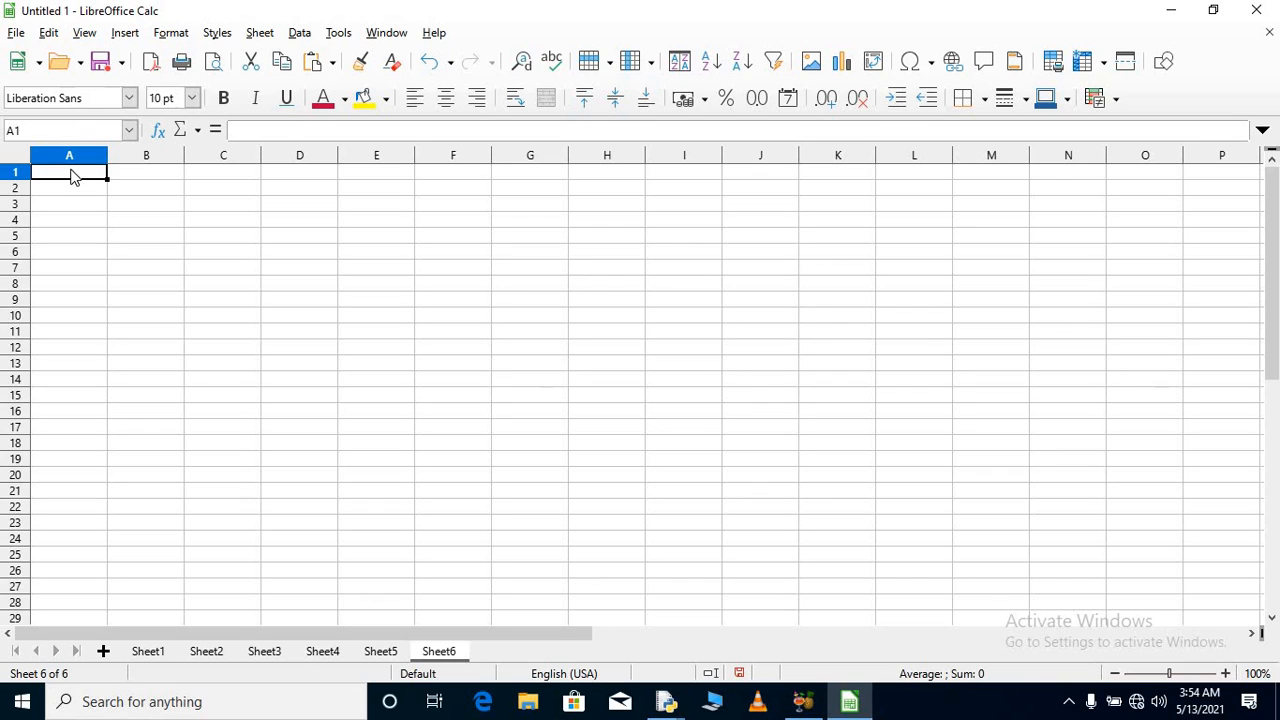
Step: Enter RAT in cell A1 of the new sheet, checking the Merge Cells options before committing the entry
text(RAT)
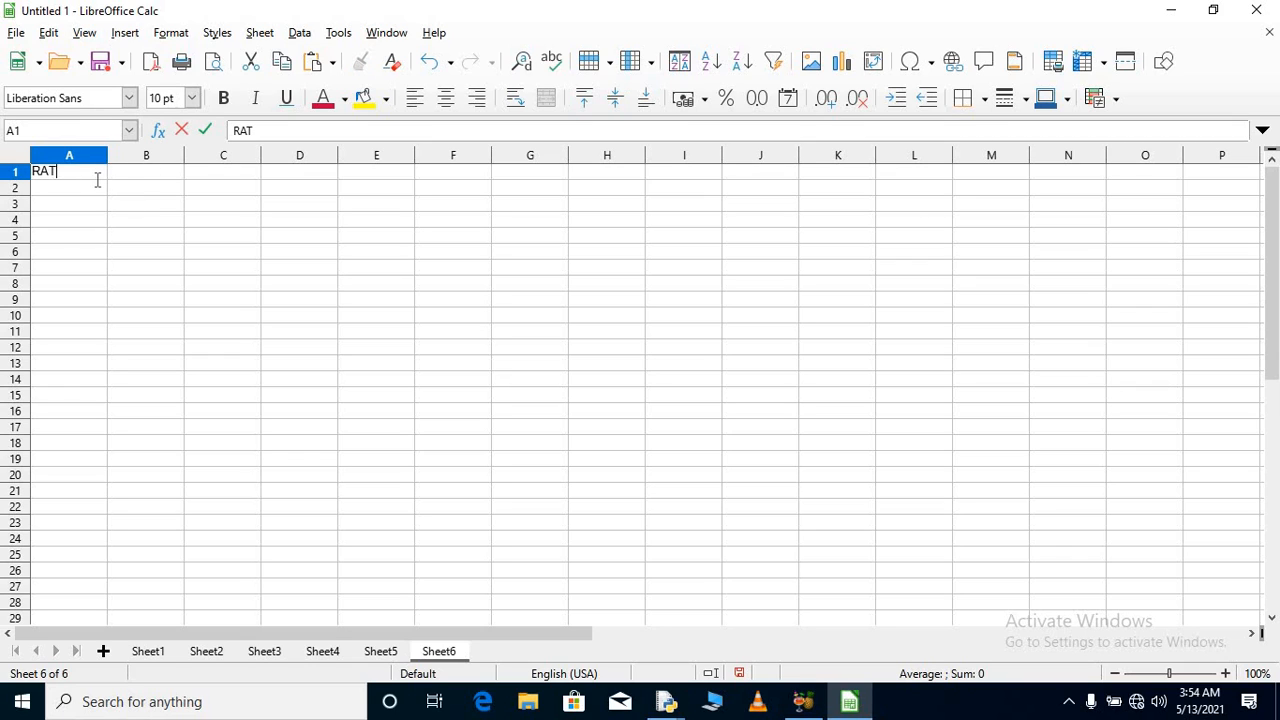
click(170, 33)
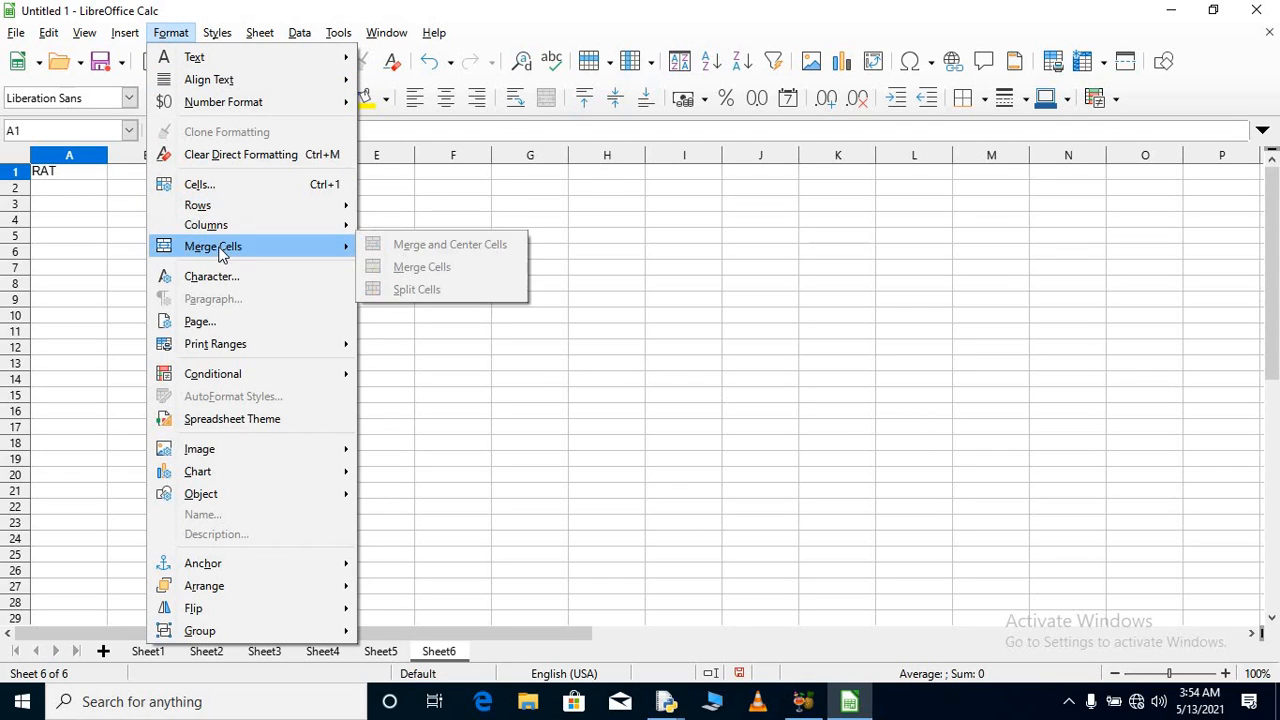
click(462, 164)
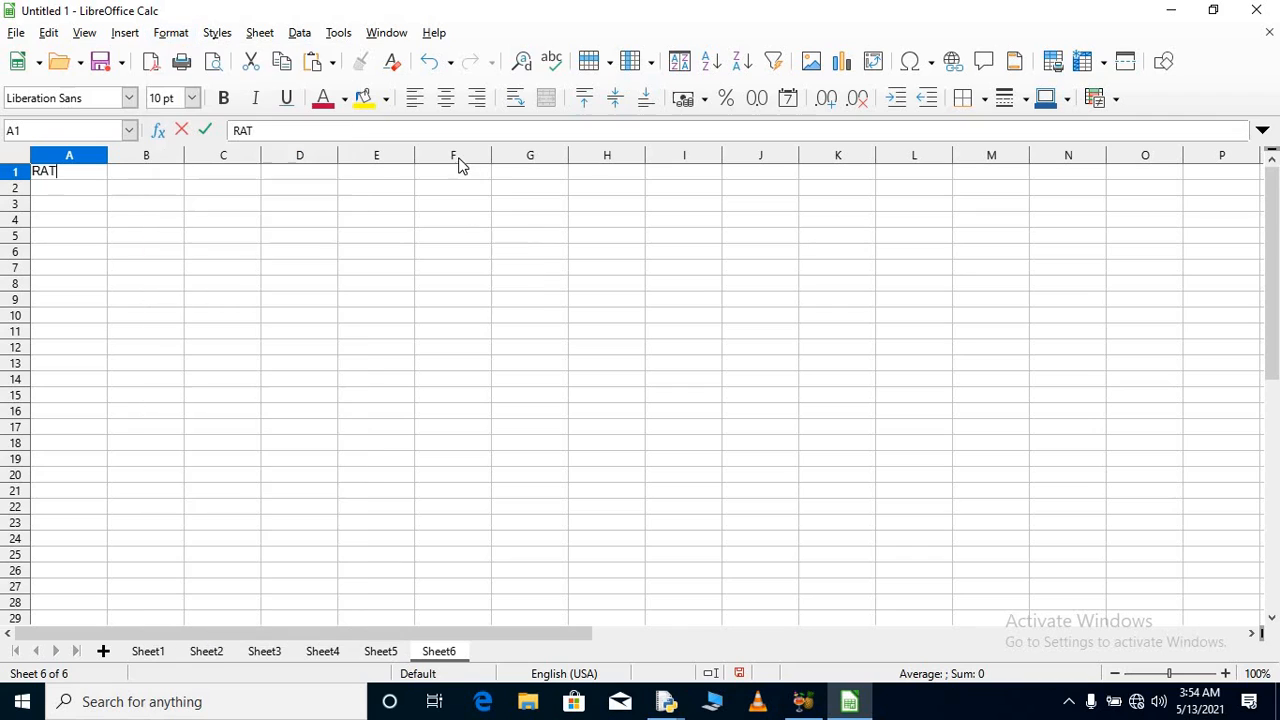
click(84, 196)
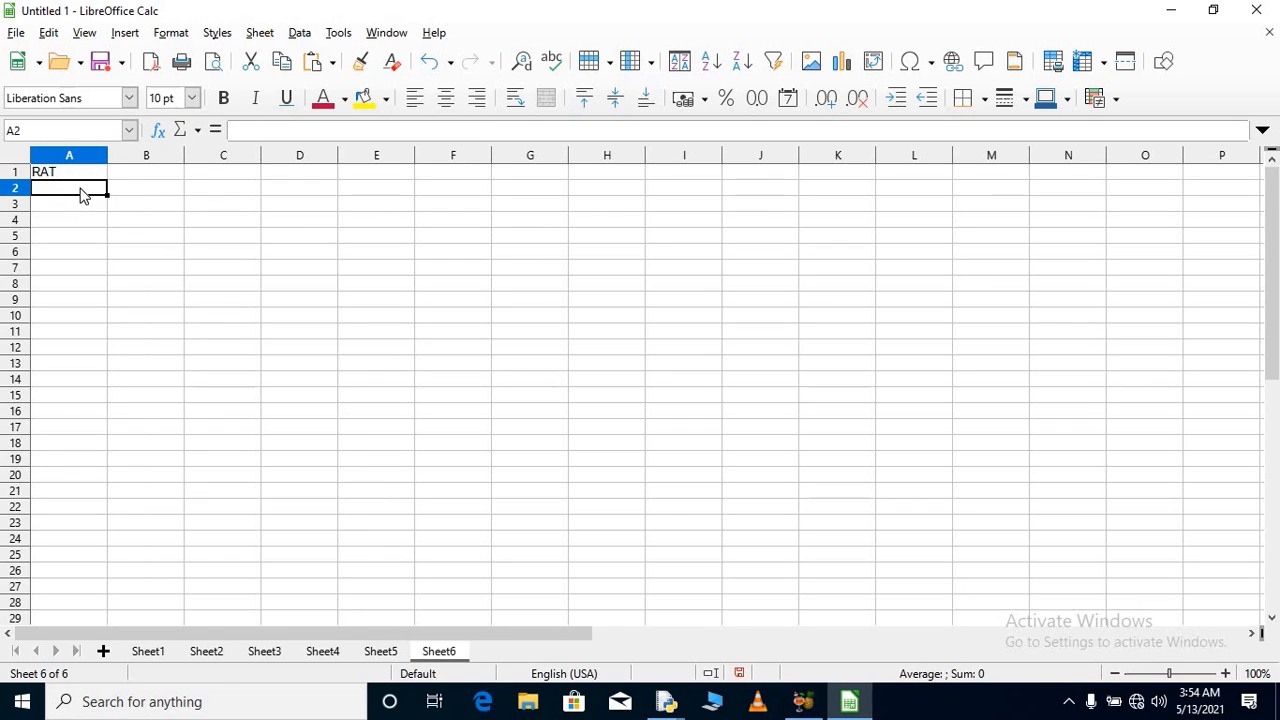
Step: Extend the selection from A2 to P2 and merge the range into one cell
key(shift+Right)
key(shift+Right)
key(shift+Right)
key(shift+Right)
key(shift+Right)
key(shift+Right)
key(shift+Right)
key(shift+Right)
key(shift+Right)
key(shift+Right)
key(shift+Right)
key(shift+Right)
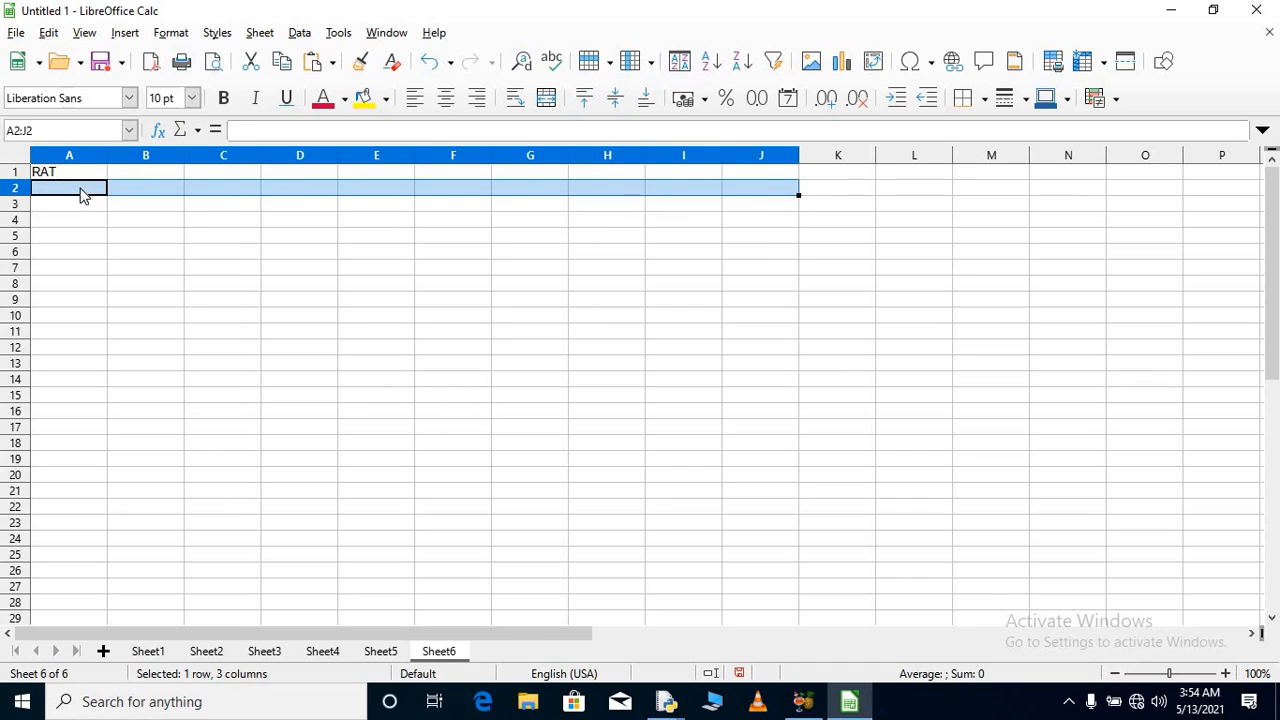
key(shift+Right)
key(shift+Right)
key(shift+Right)
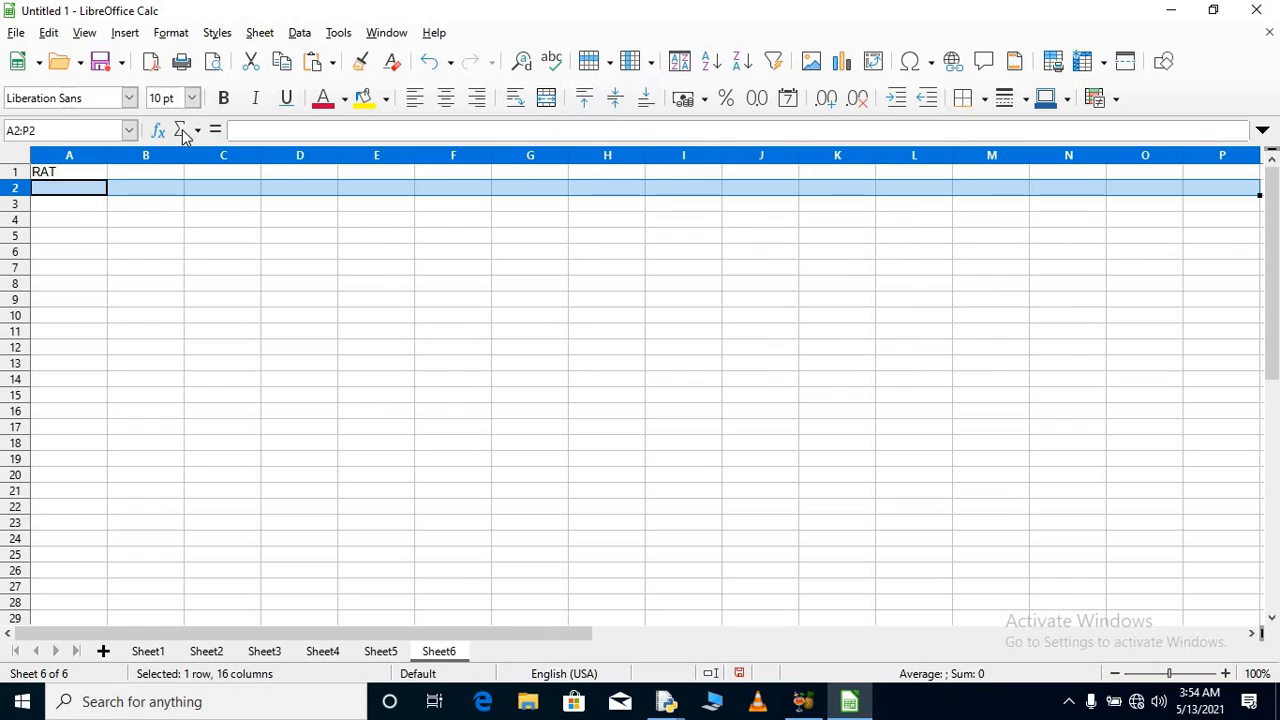
click(171, 33)
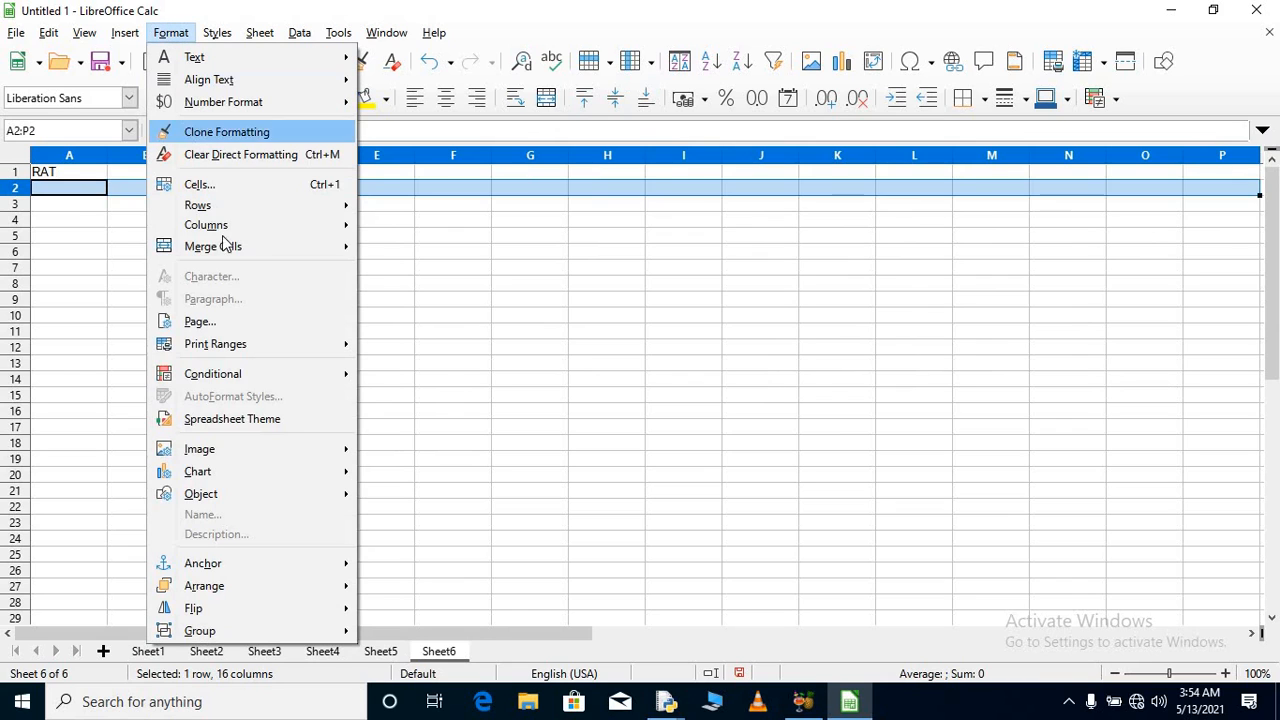
mouse_move(228, 248)
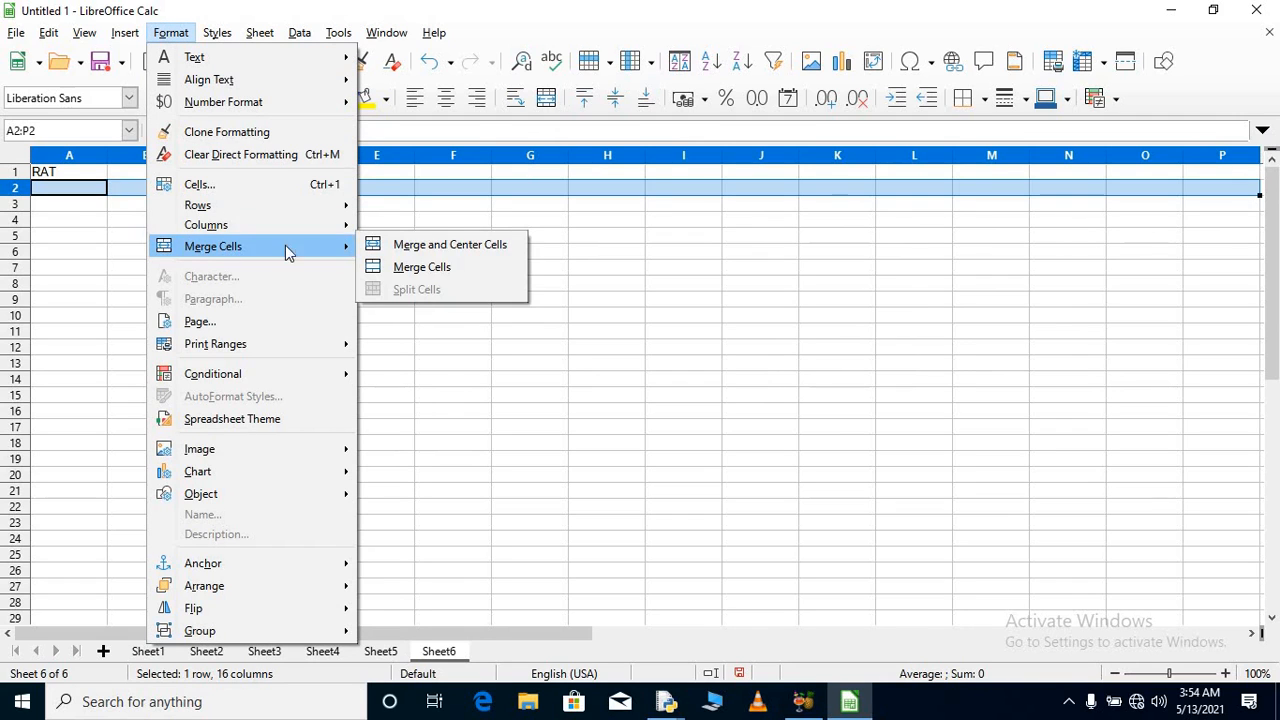
click(424, 268)
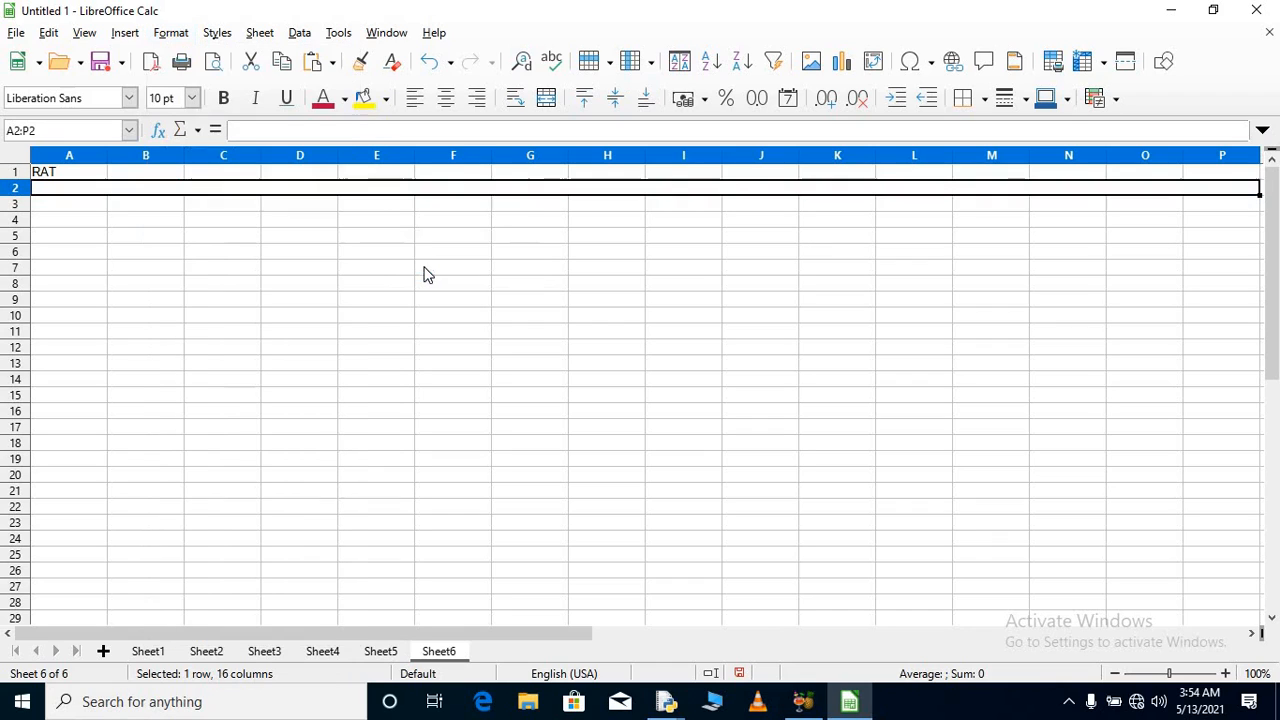
click(379, 210)
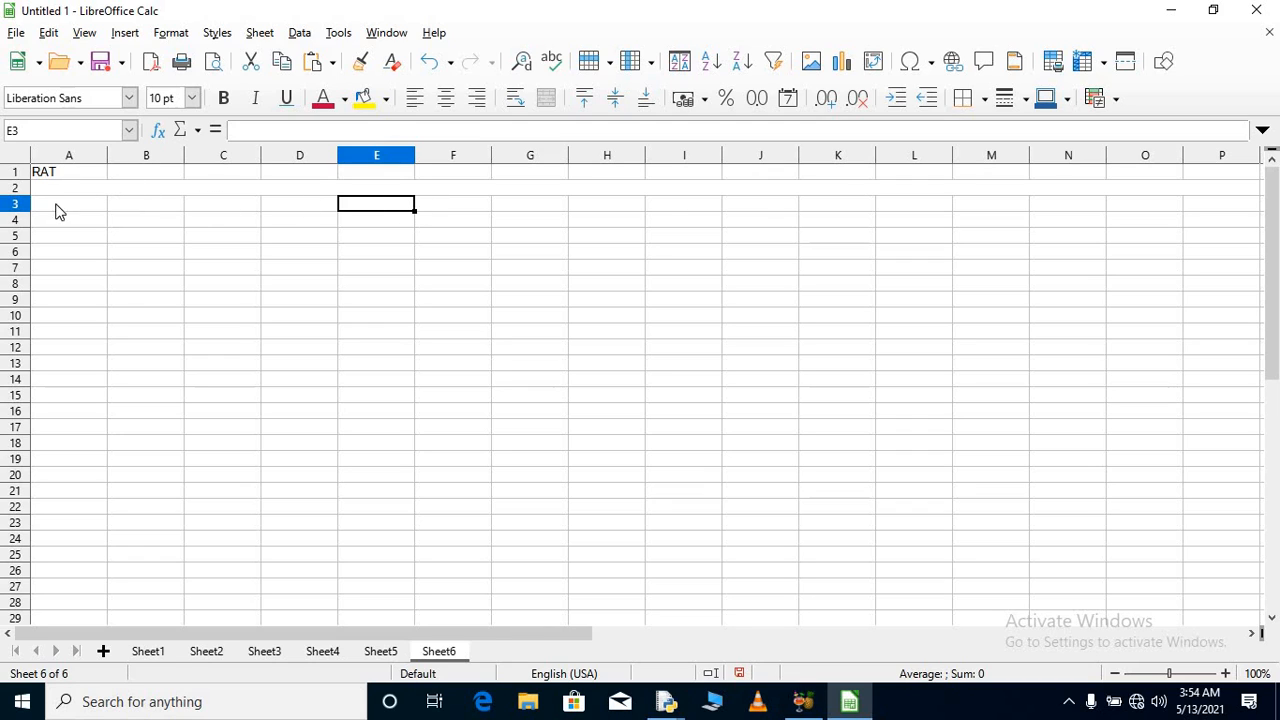
Step: Split the merged cells in row 2 by applying Merge and Center Cells to the whole row
click(16, 188)
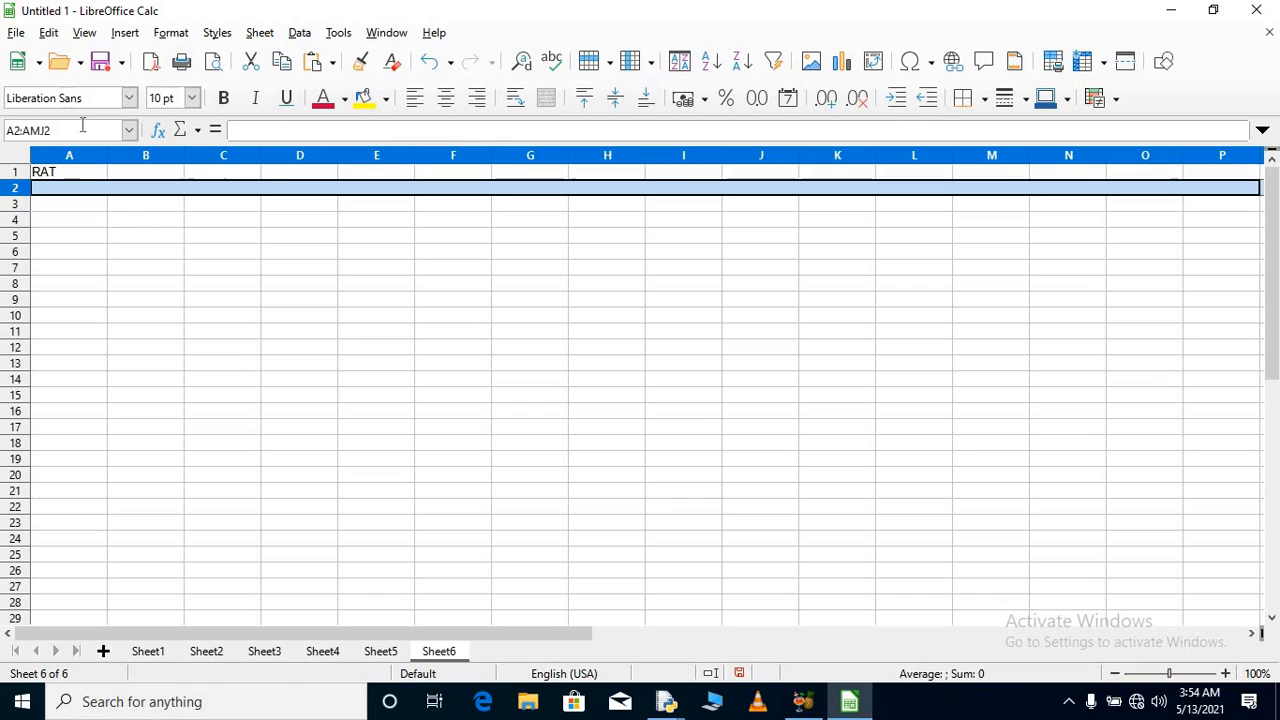
click(168, 34)
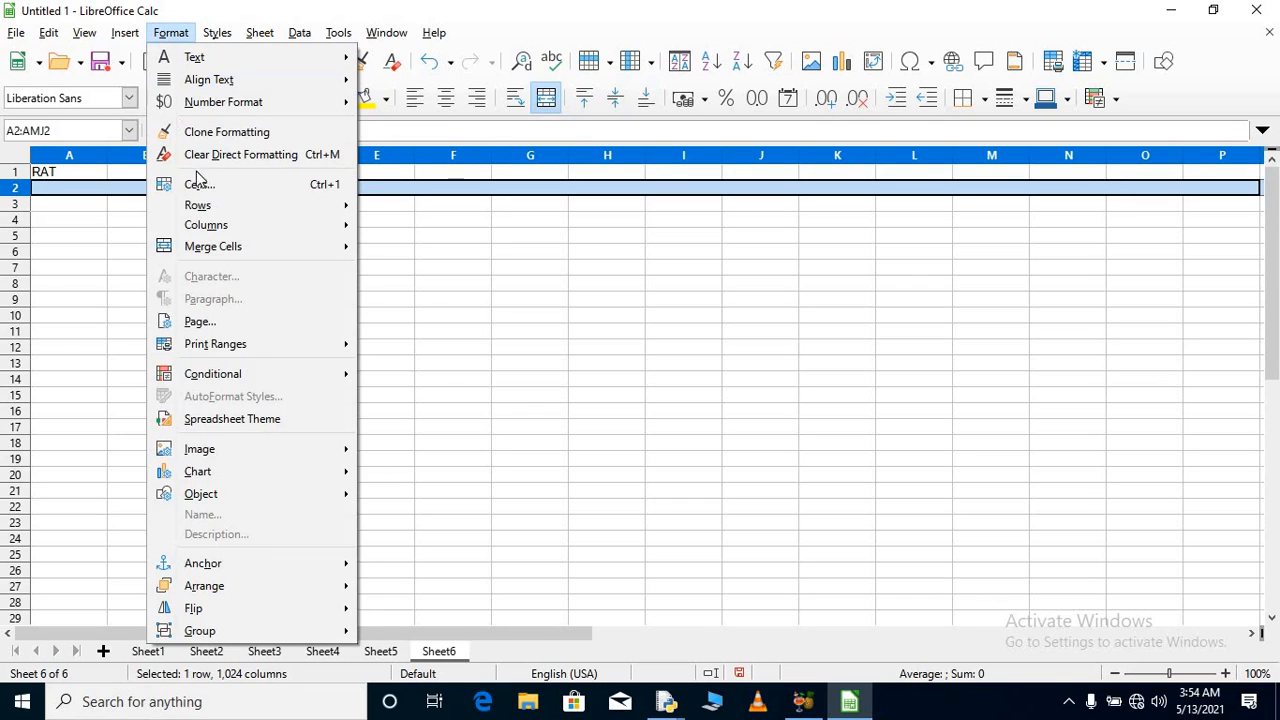
mouse_move(213, 244)
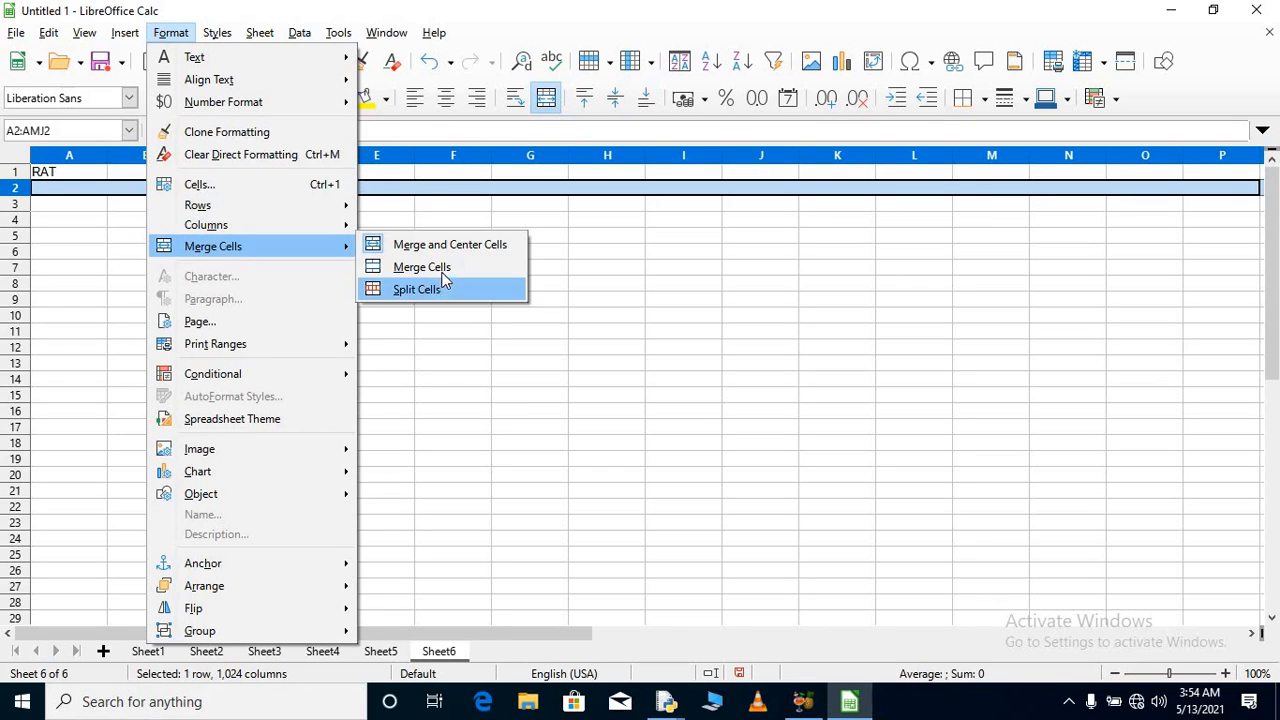
click(447, 252)
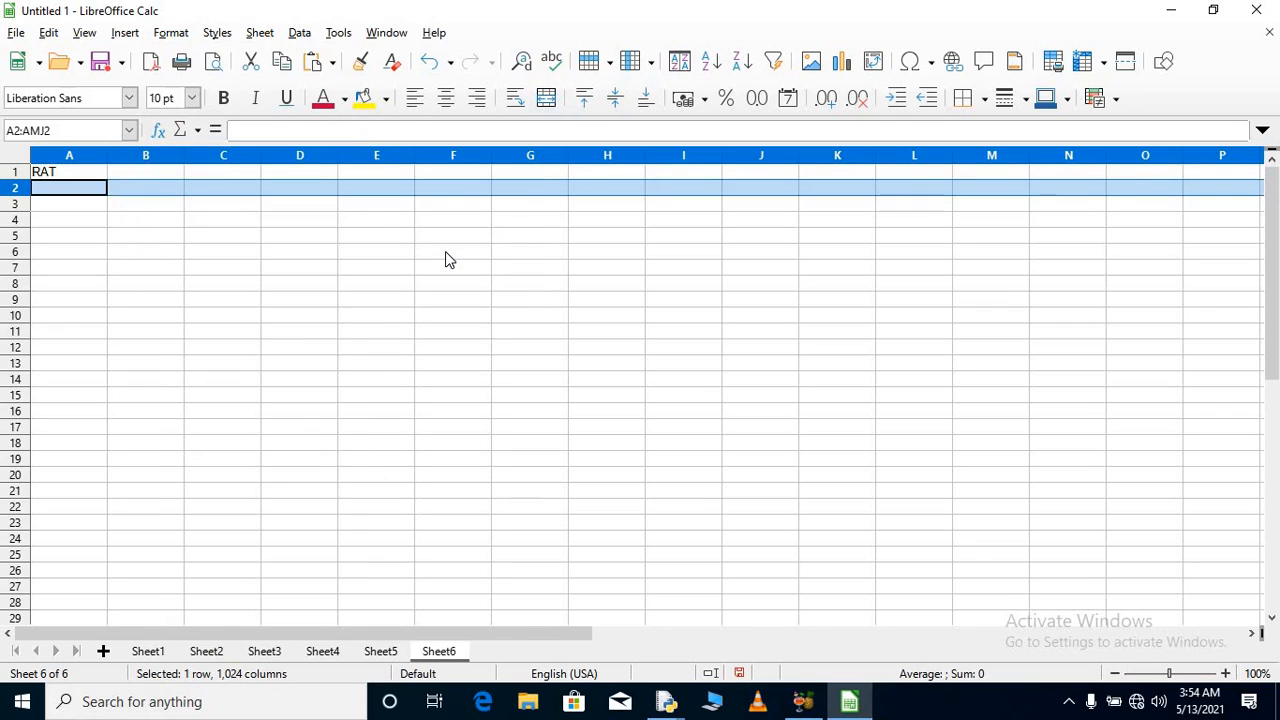
click(445, 252)
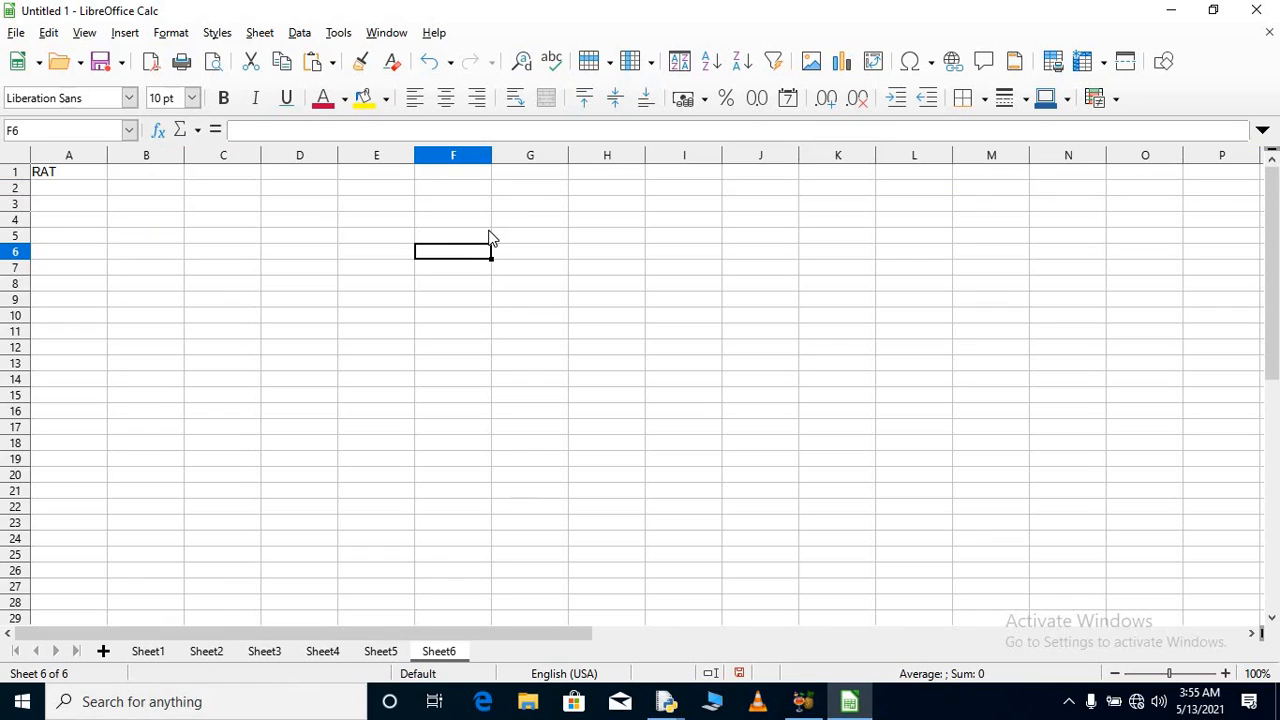
Step: Check which Merge Cells options are available for the single cells F5 and F3
double_click(477, 230)
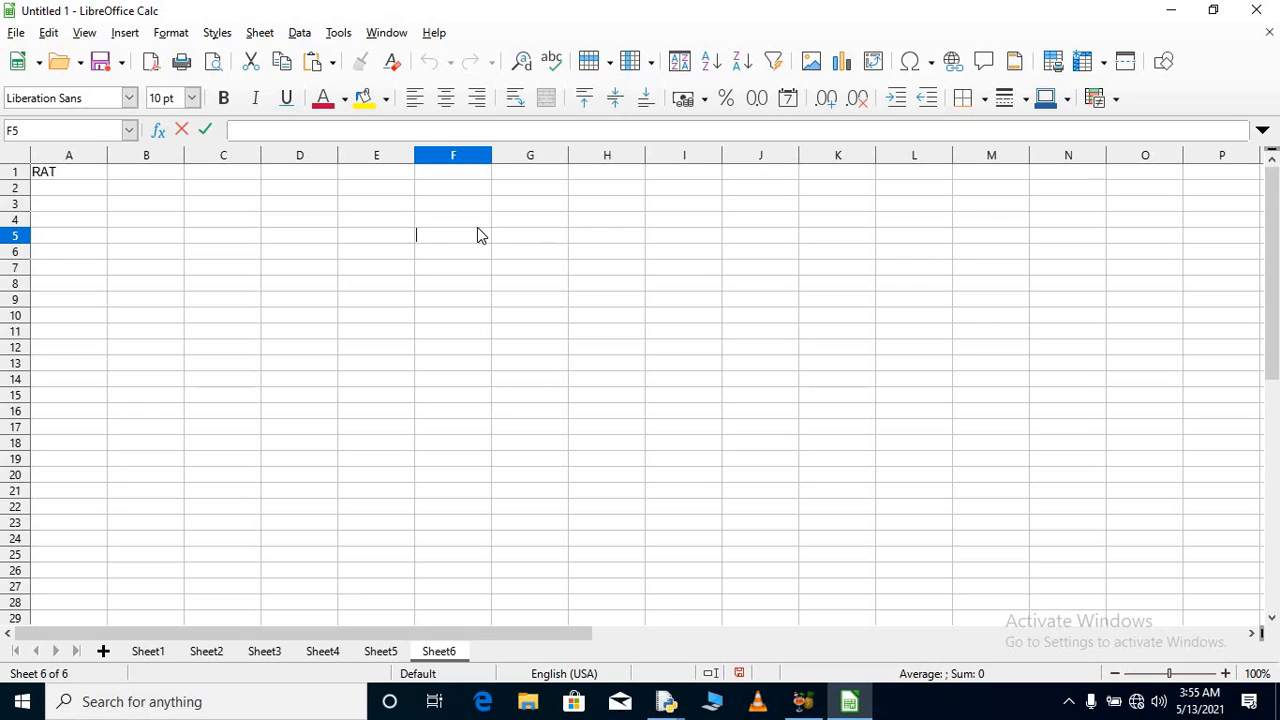
click(186, 35)
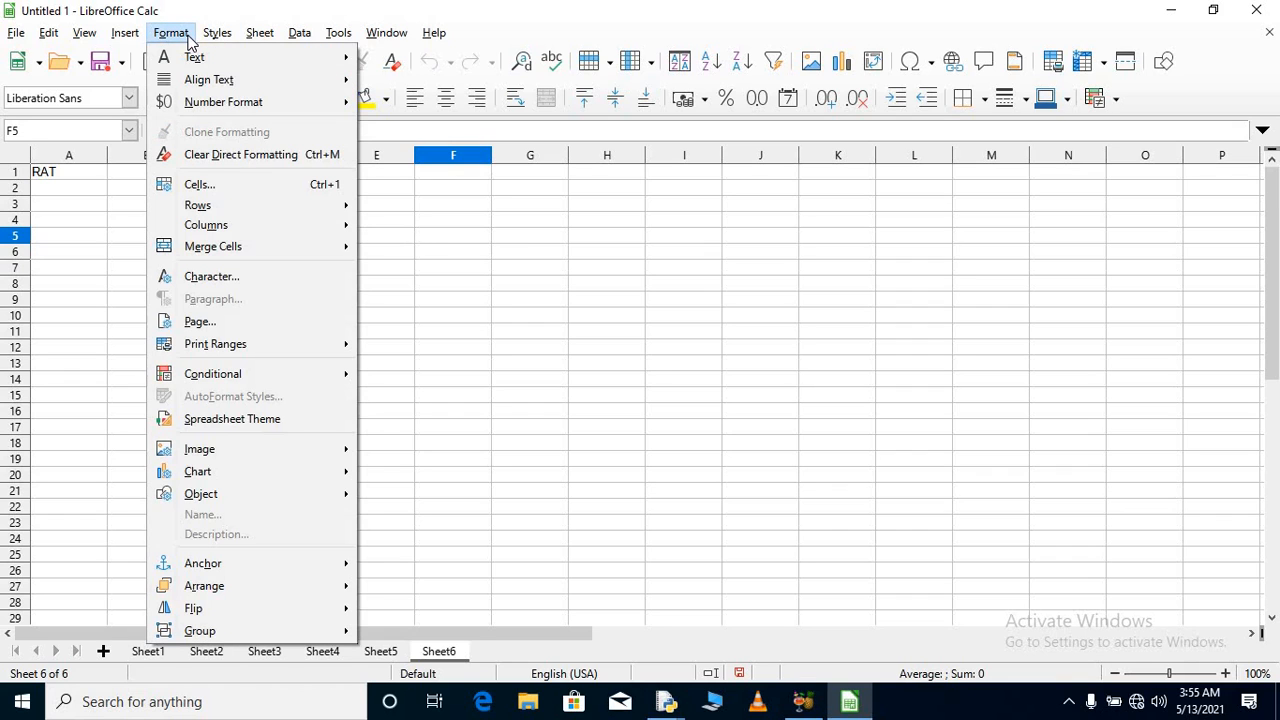
mouse_move(237, 255)
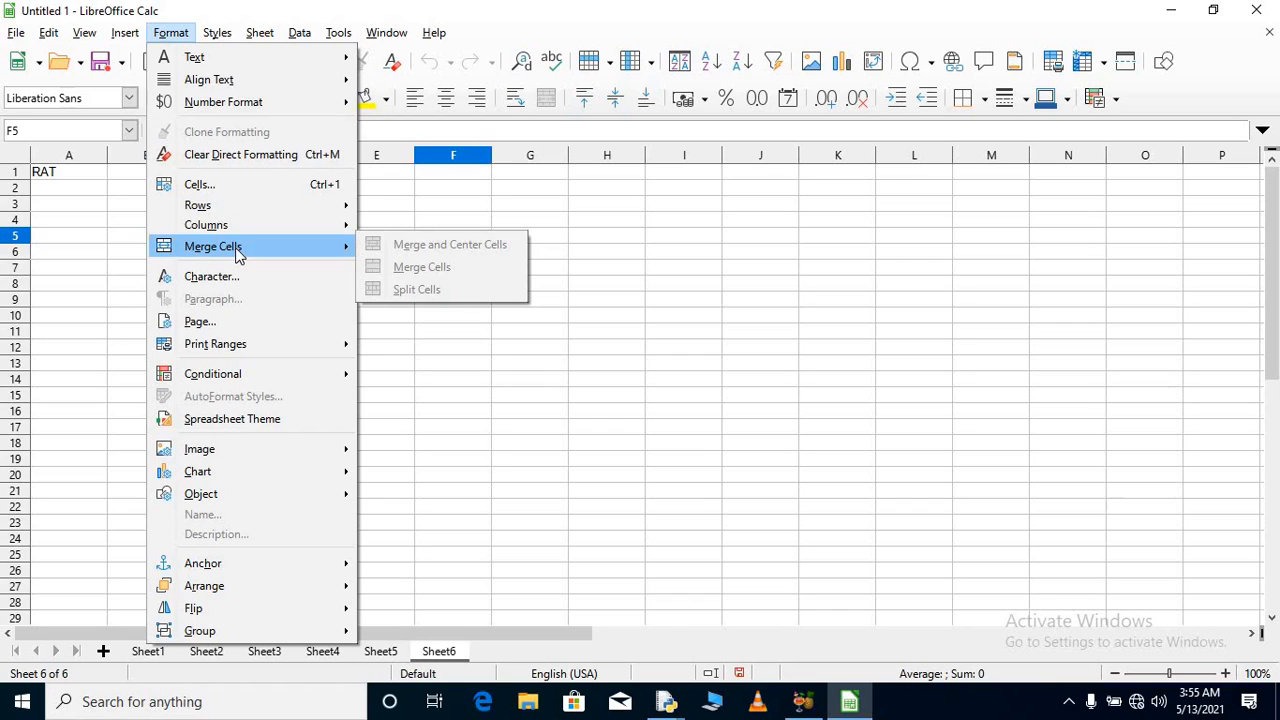
click(447, 211)
click(447, 211)
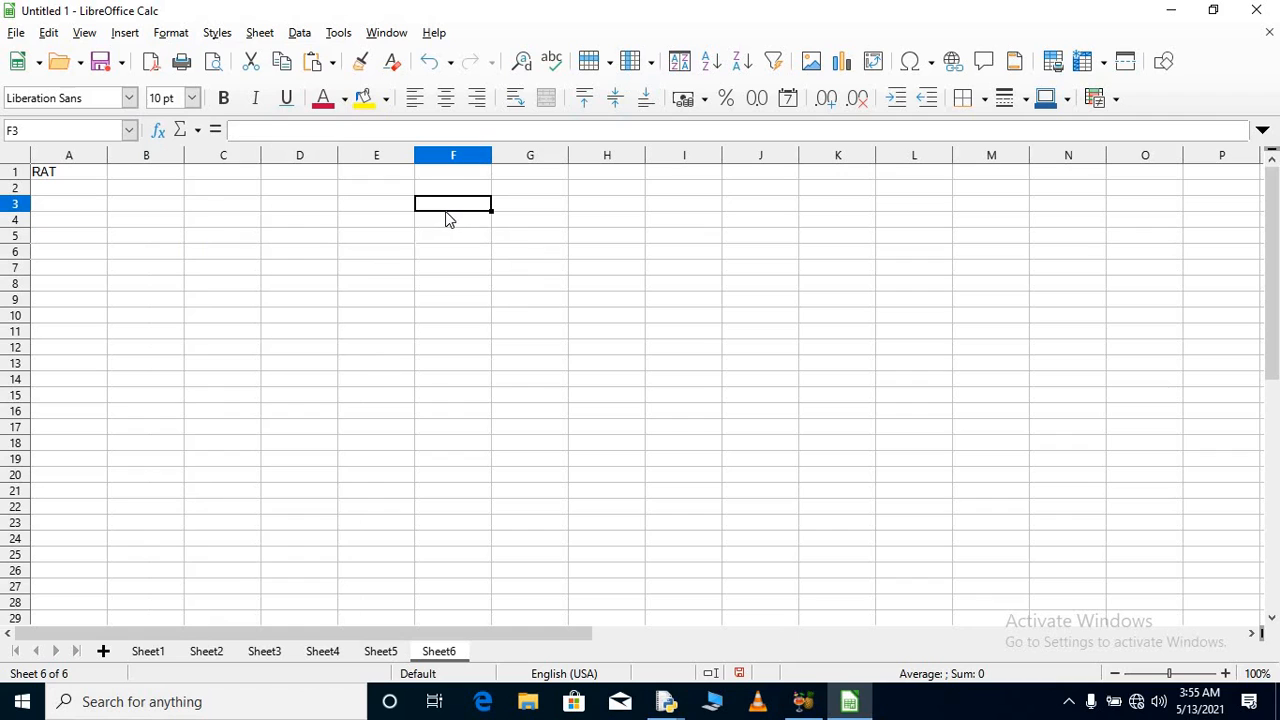
click(175, 34)
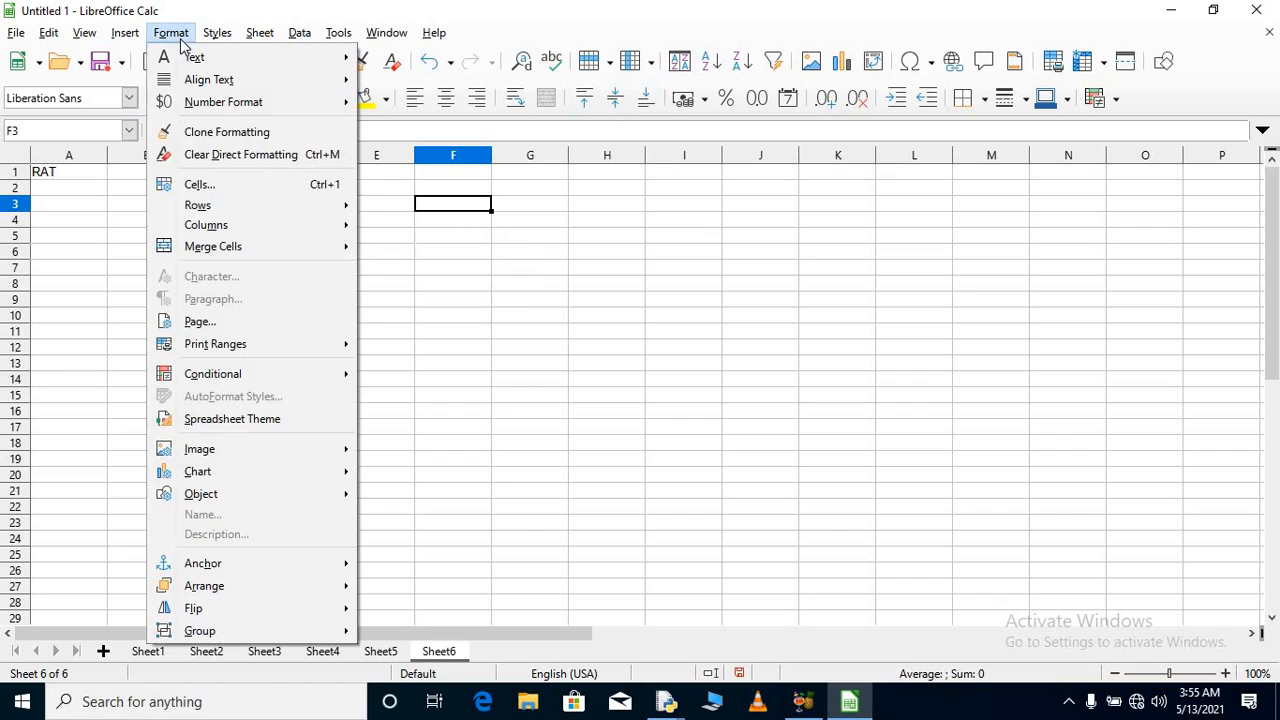
mouse_move(241, 249)
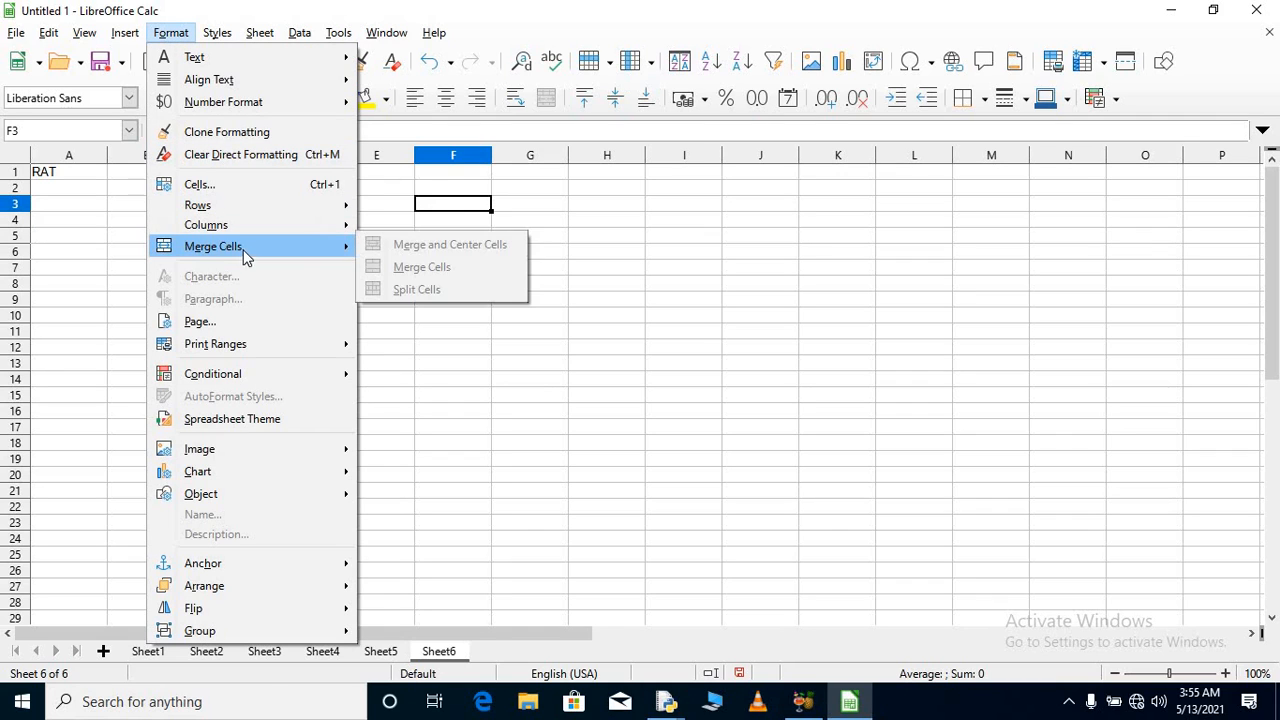
click(433, 206)
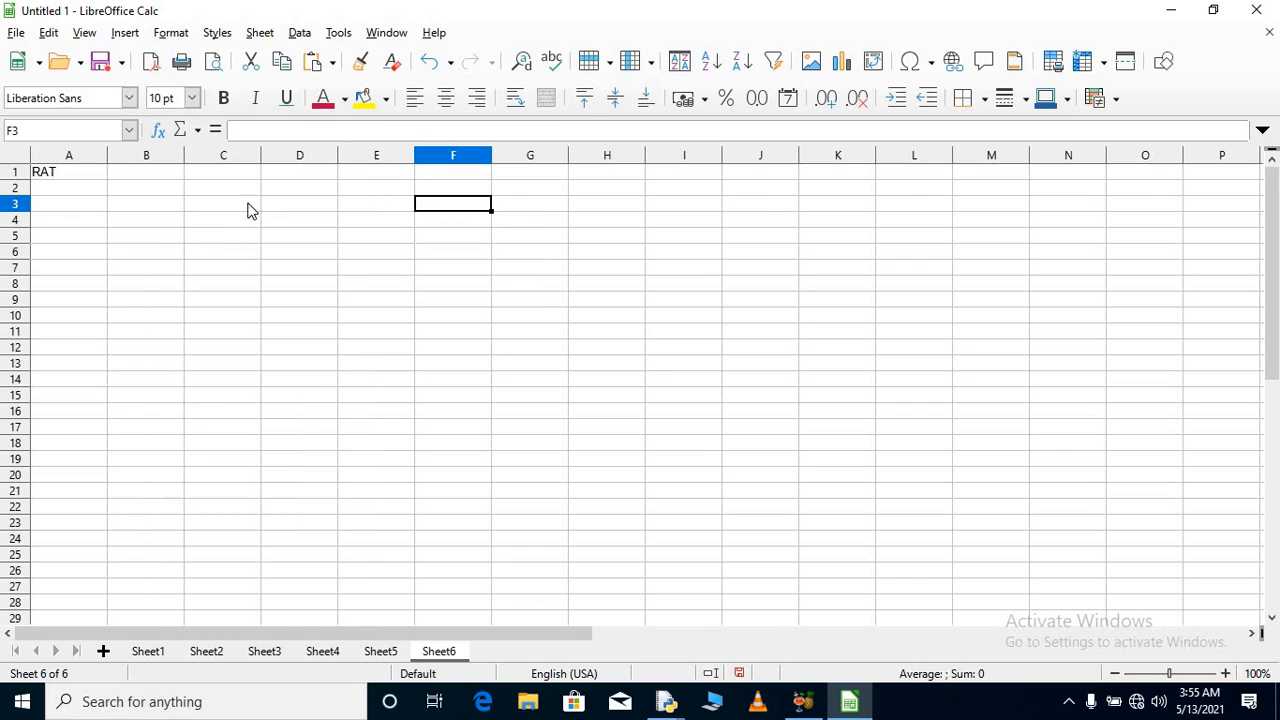
Step: With cell A1 selected, look over the available Print Ranges and Conditional formatting options
drag(54, 207, 50, 178)
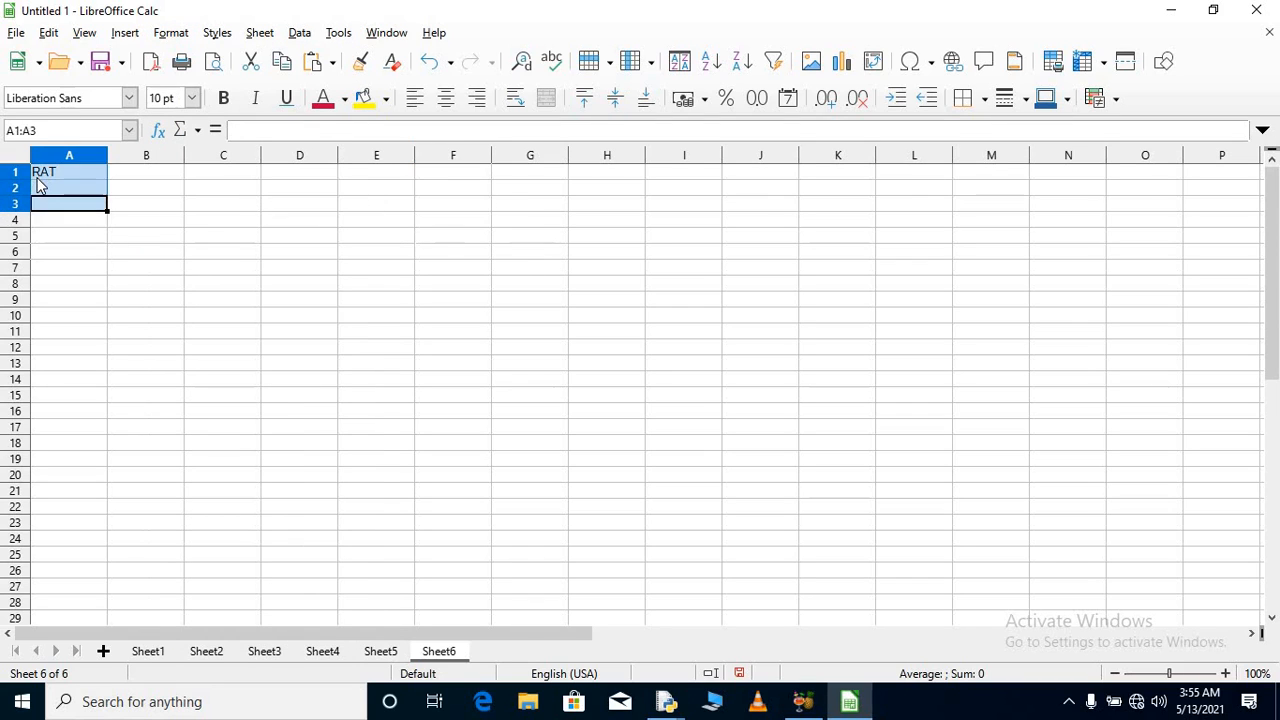
click(48, 178)
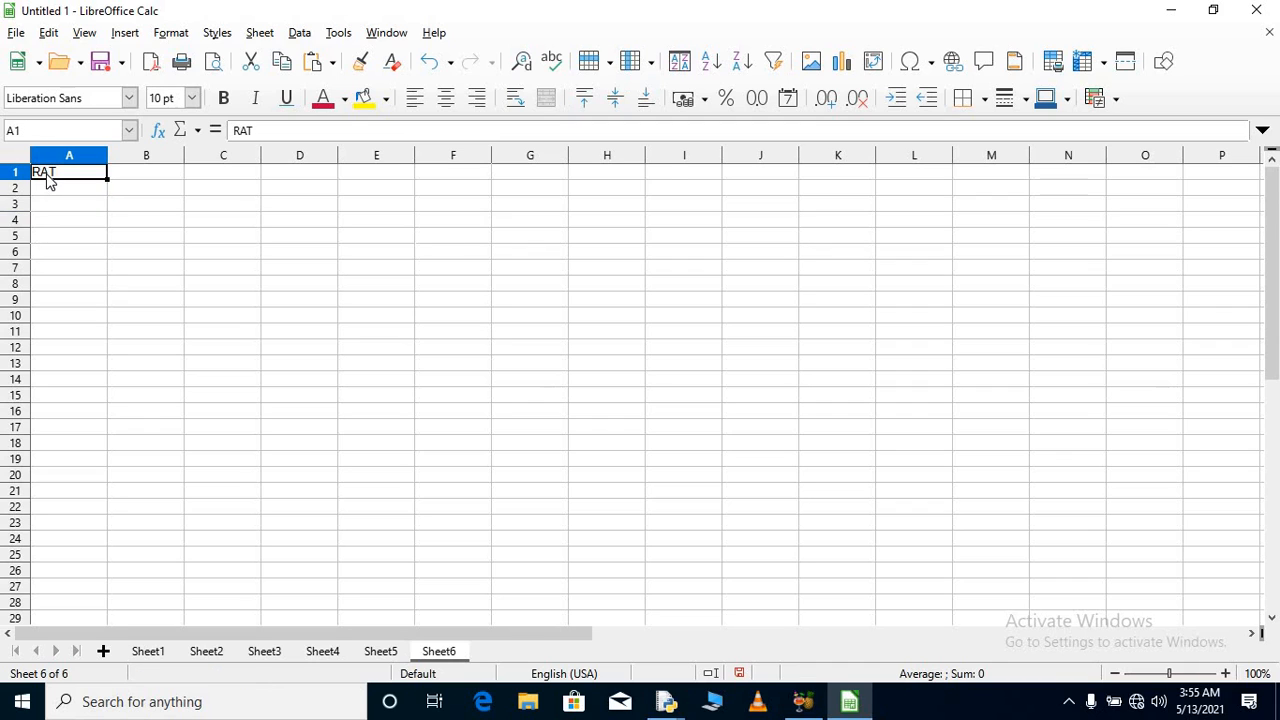
click(180, 35)
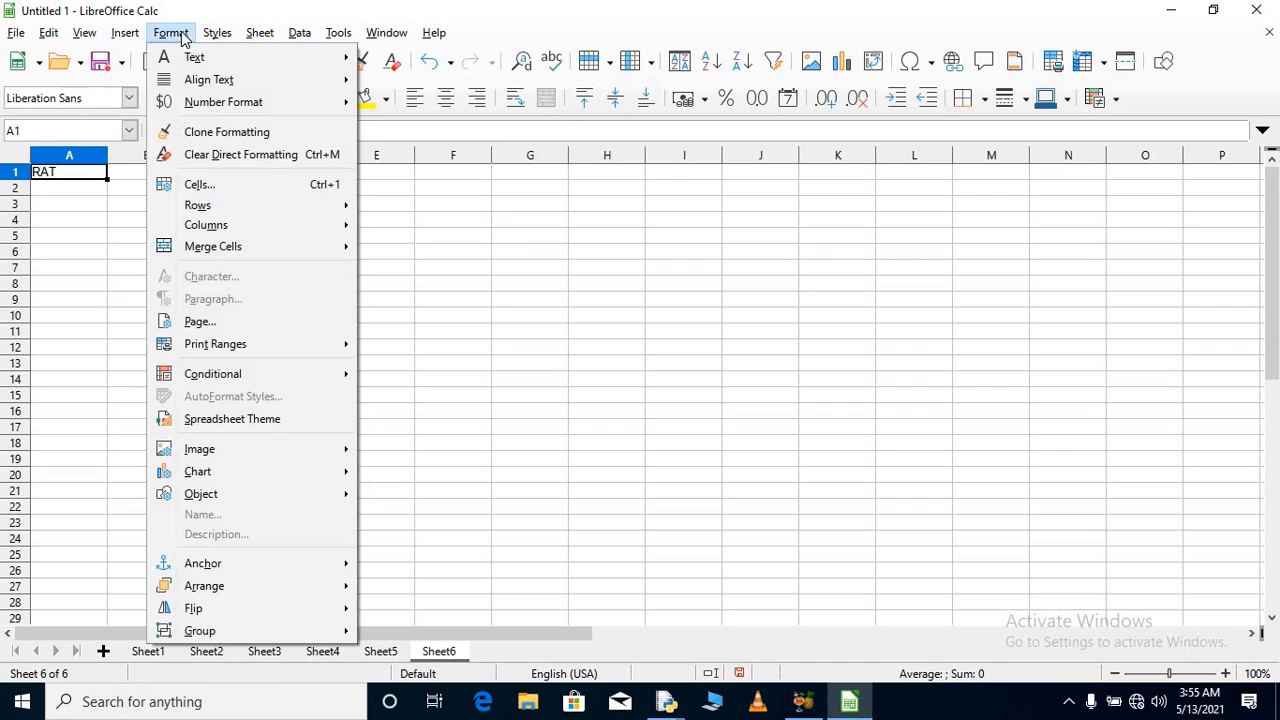
mouse_move(224, 203)
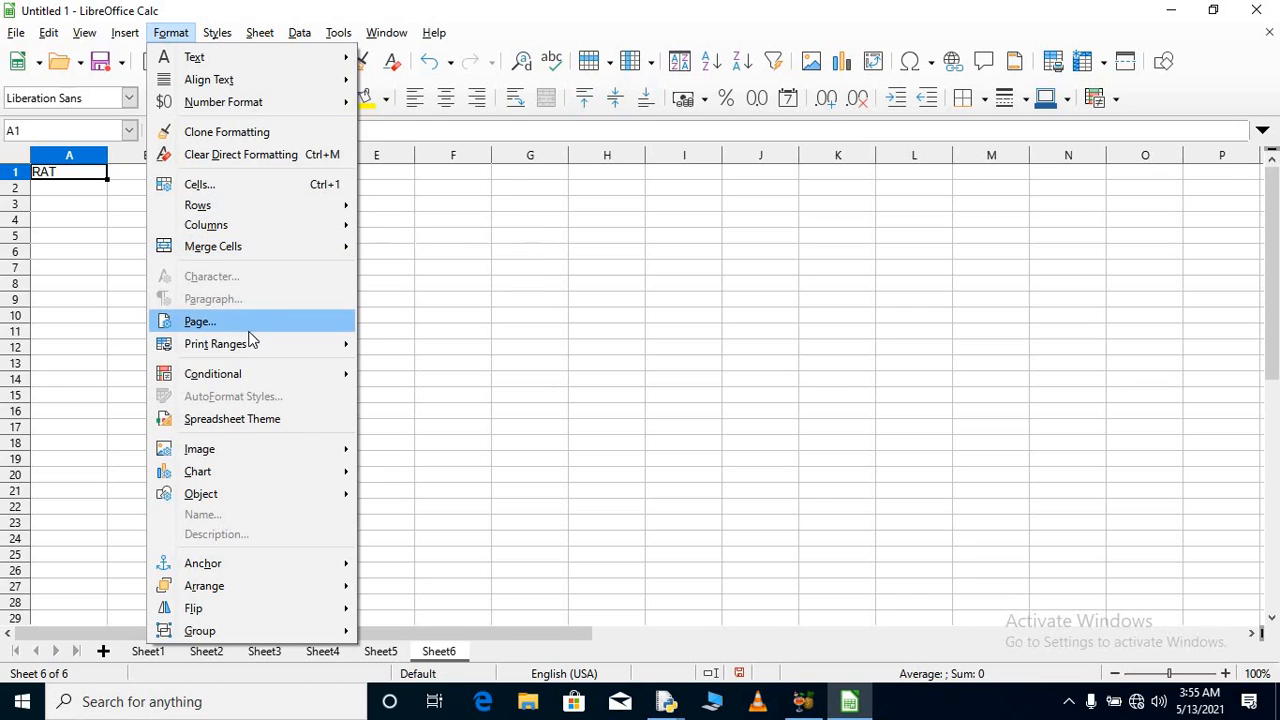
mouse_move(253, 346)
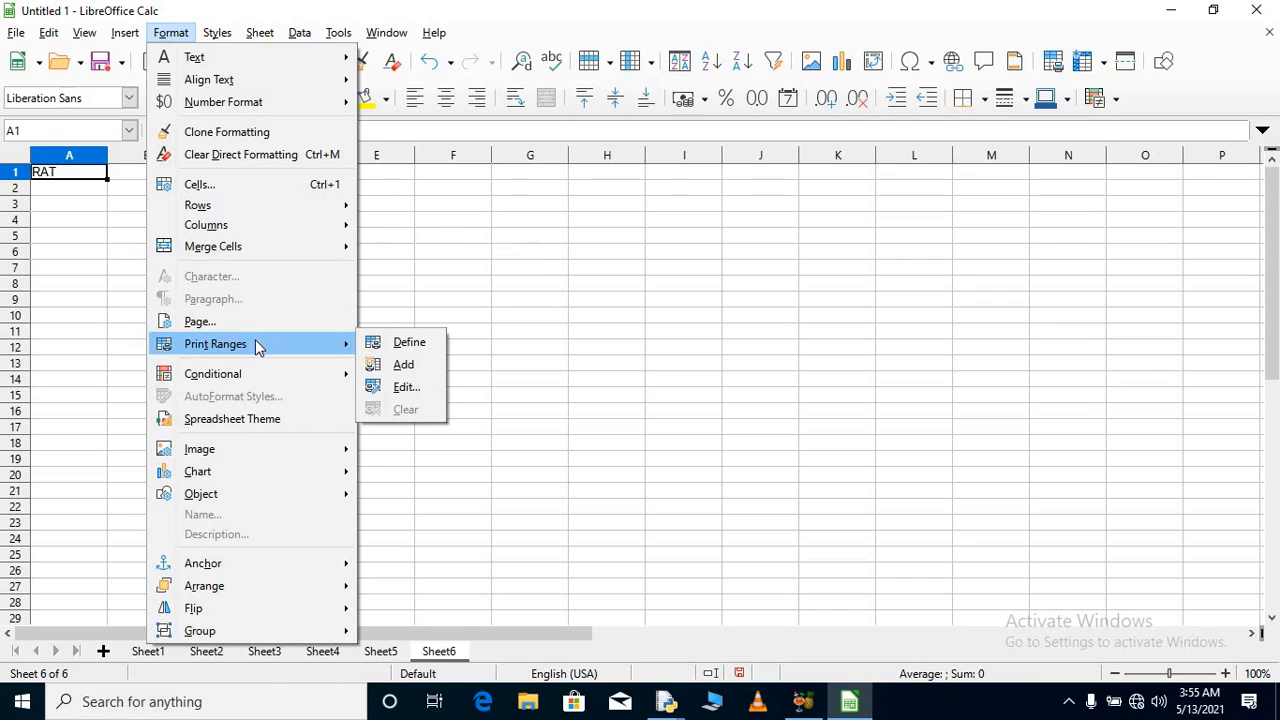
mouse_move(262, 376)
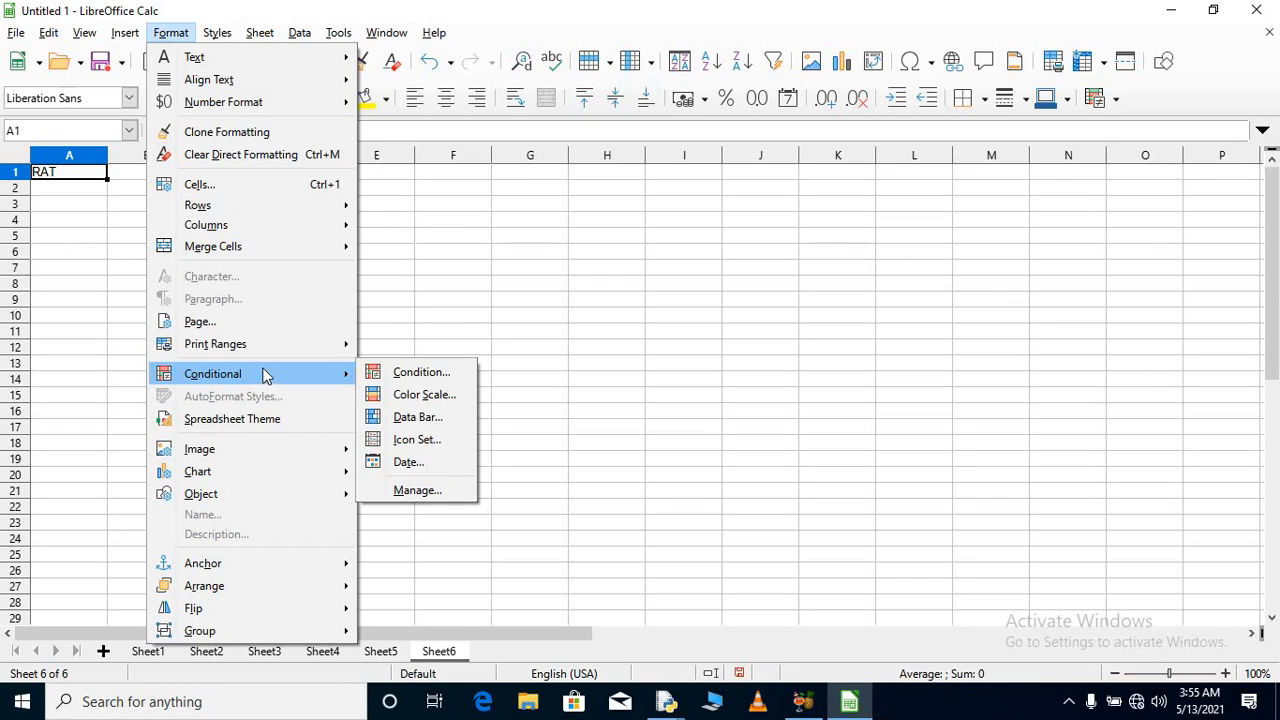
click(406, 340)
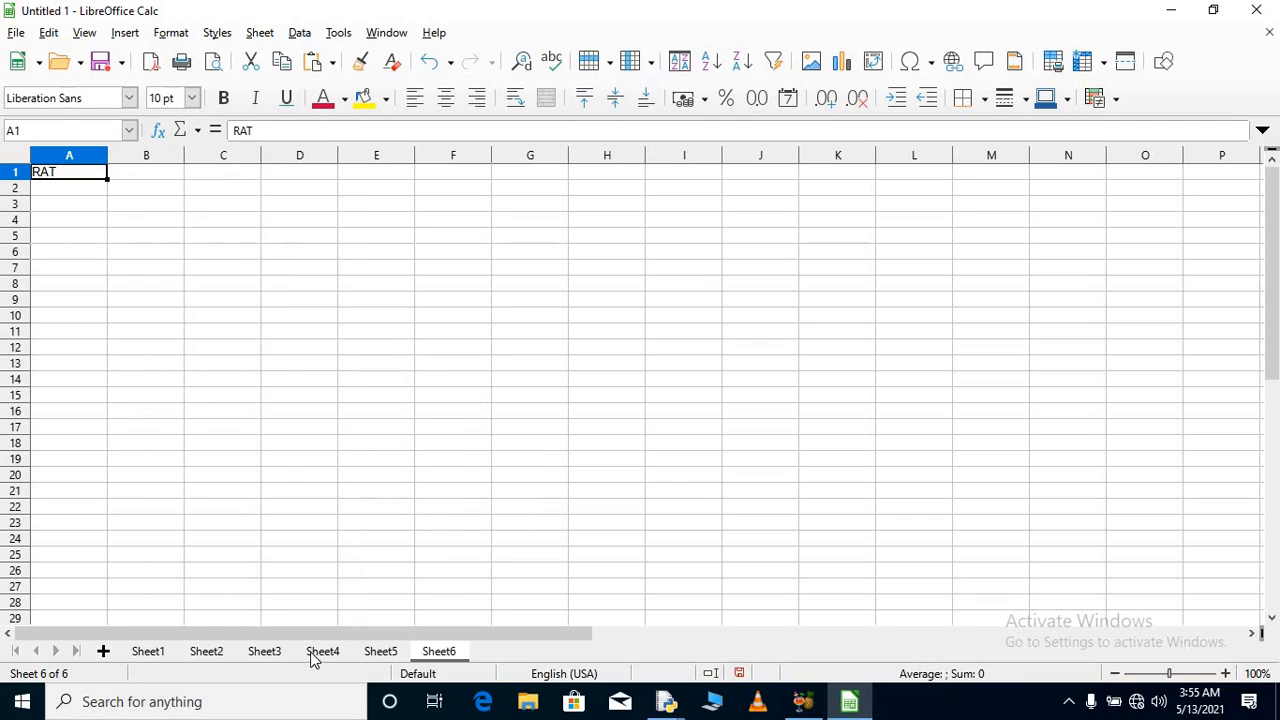
Step: Switch to Sheet4, which holds the student marks table
click(272, 652)
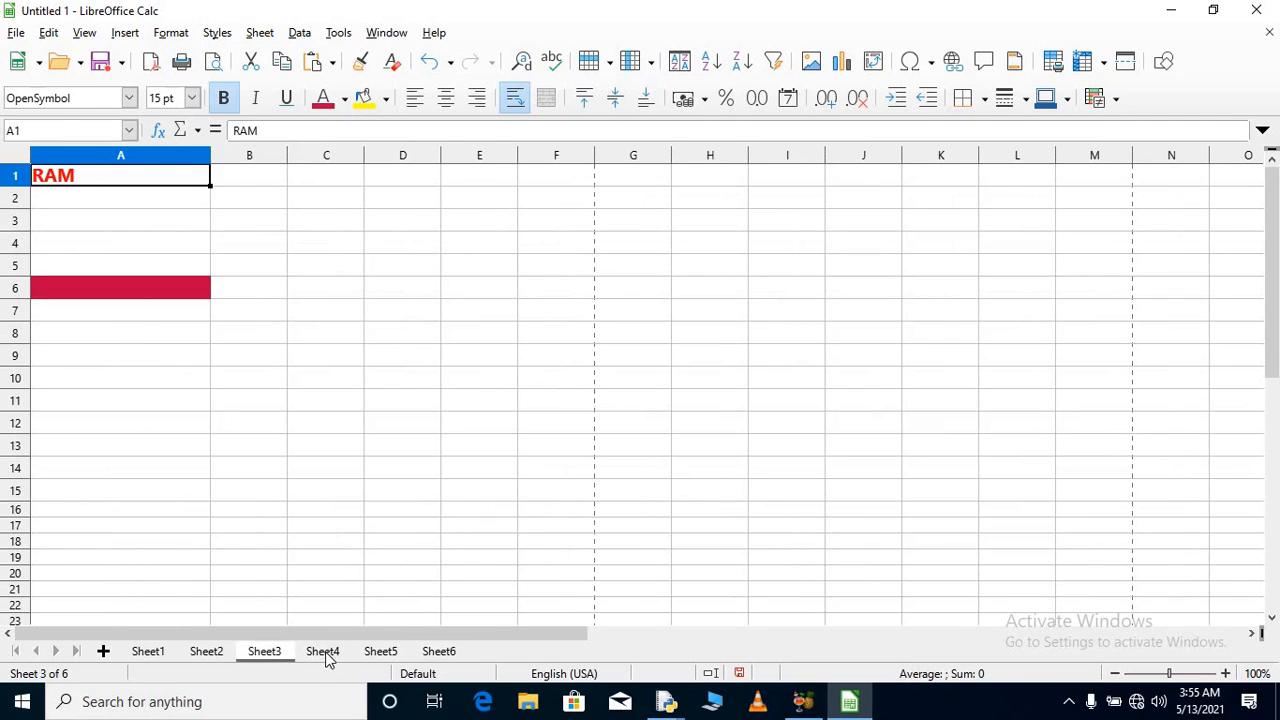
click(323, 653)
click(326, 328)
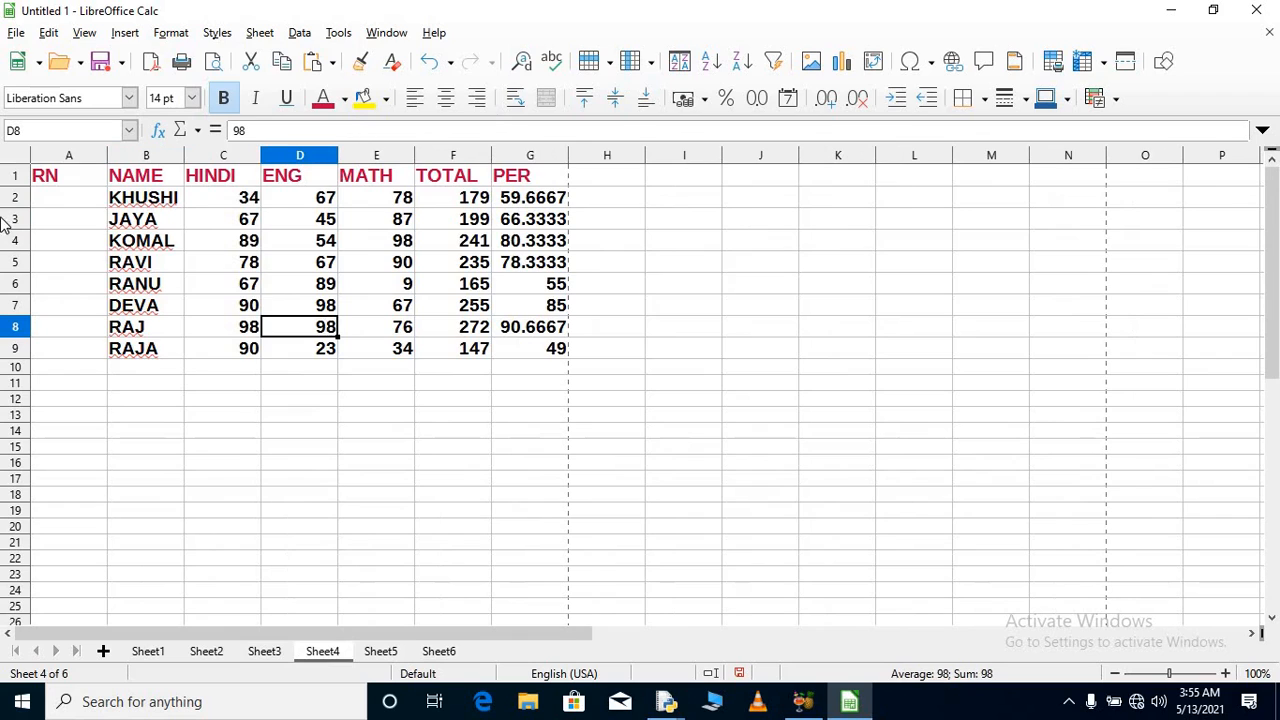
Step: Format the empty cell A2 under the RN heading with the Text number category
drag(59, 184, 63, 199)
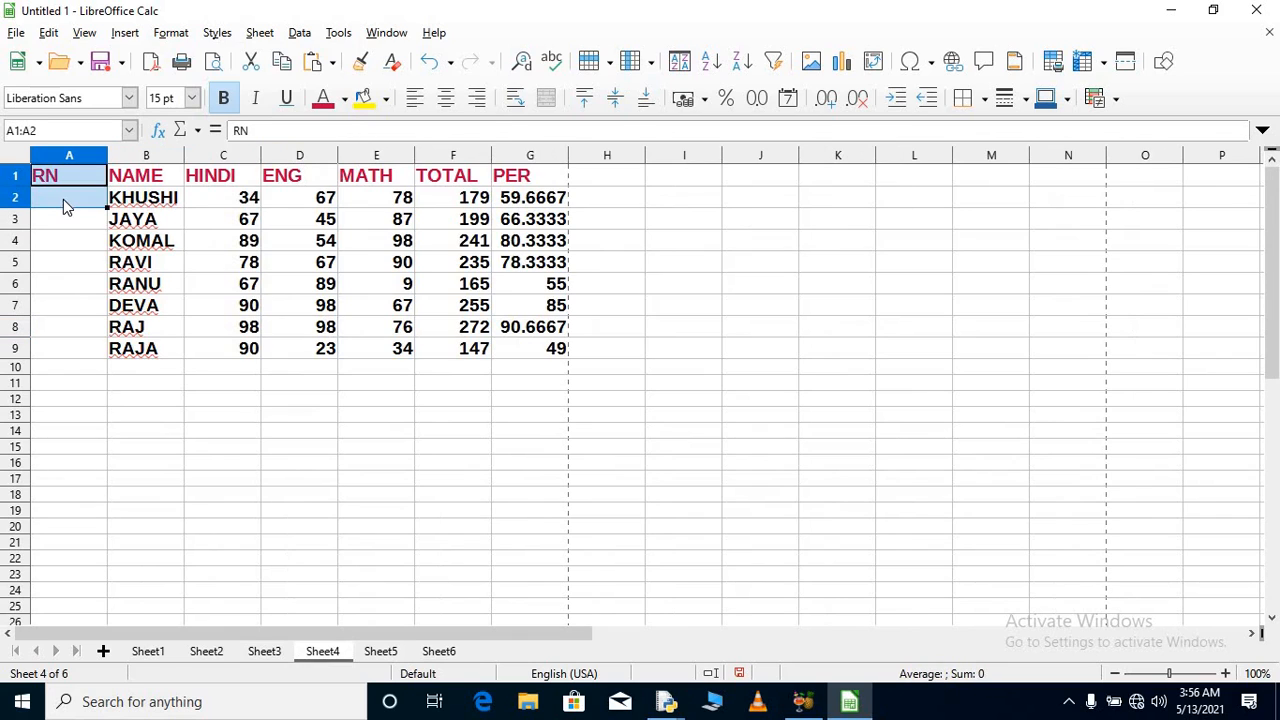
click(63, 199)
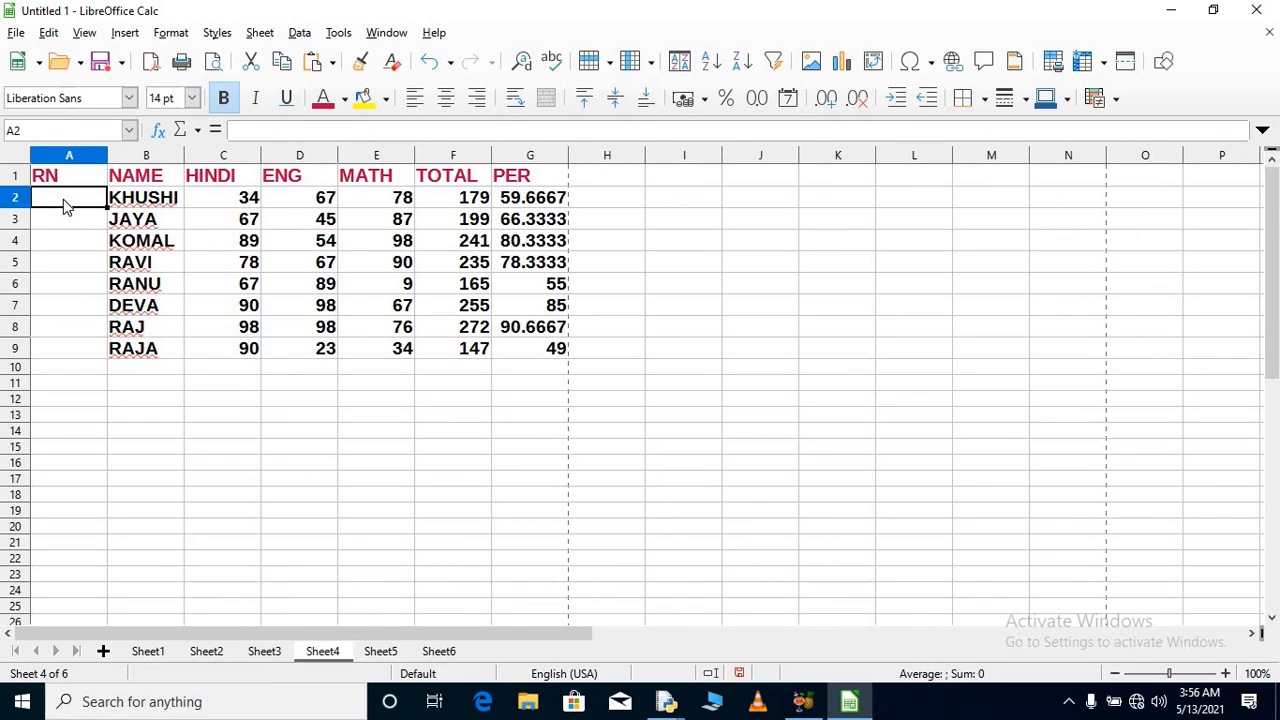
click(171, 33)
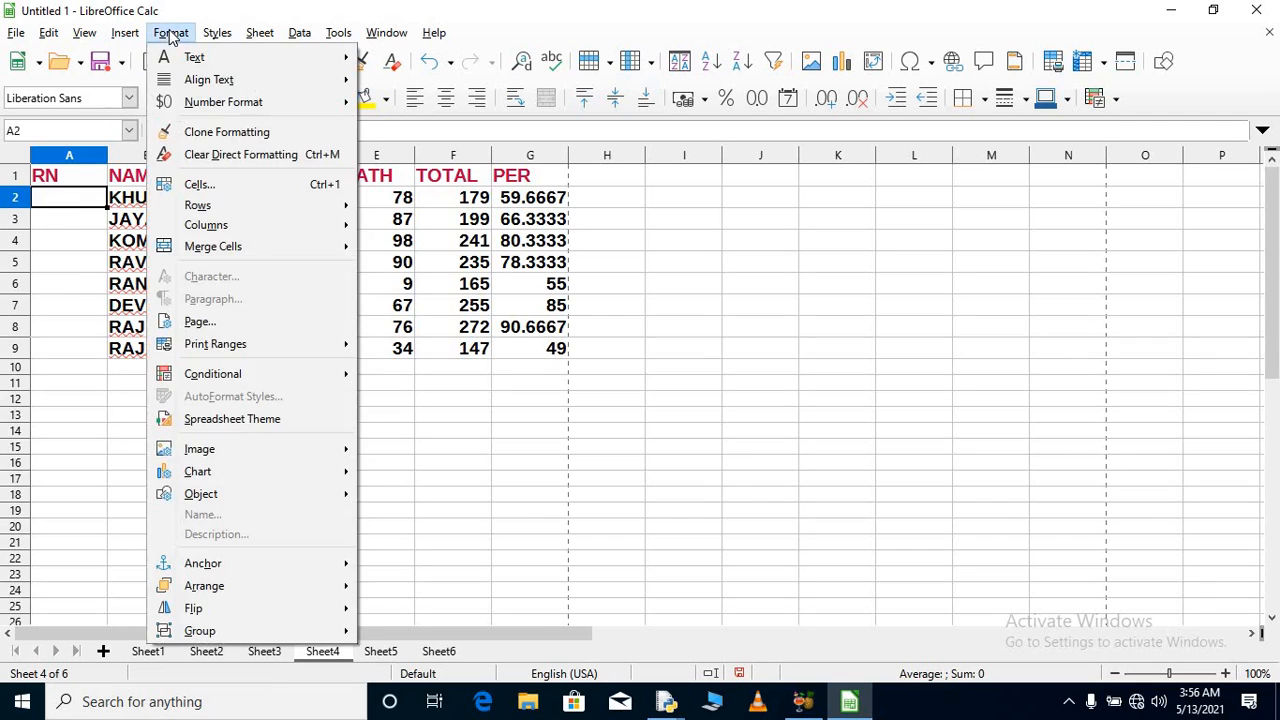
click(212, 188)
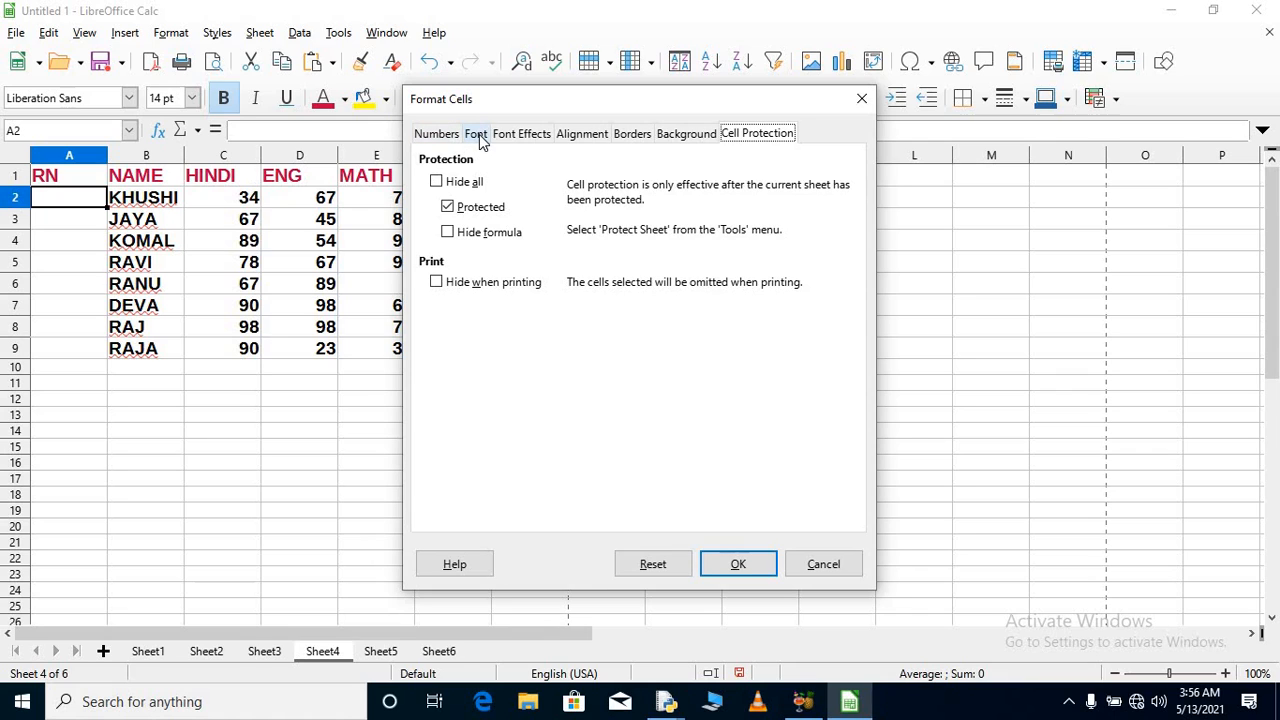
click(451, 134)
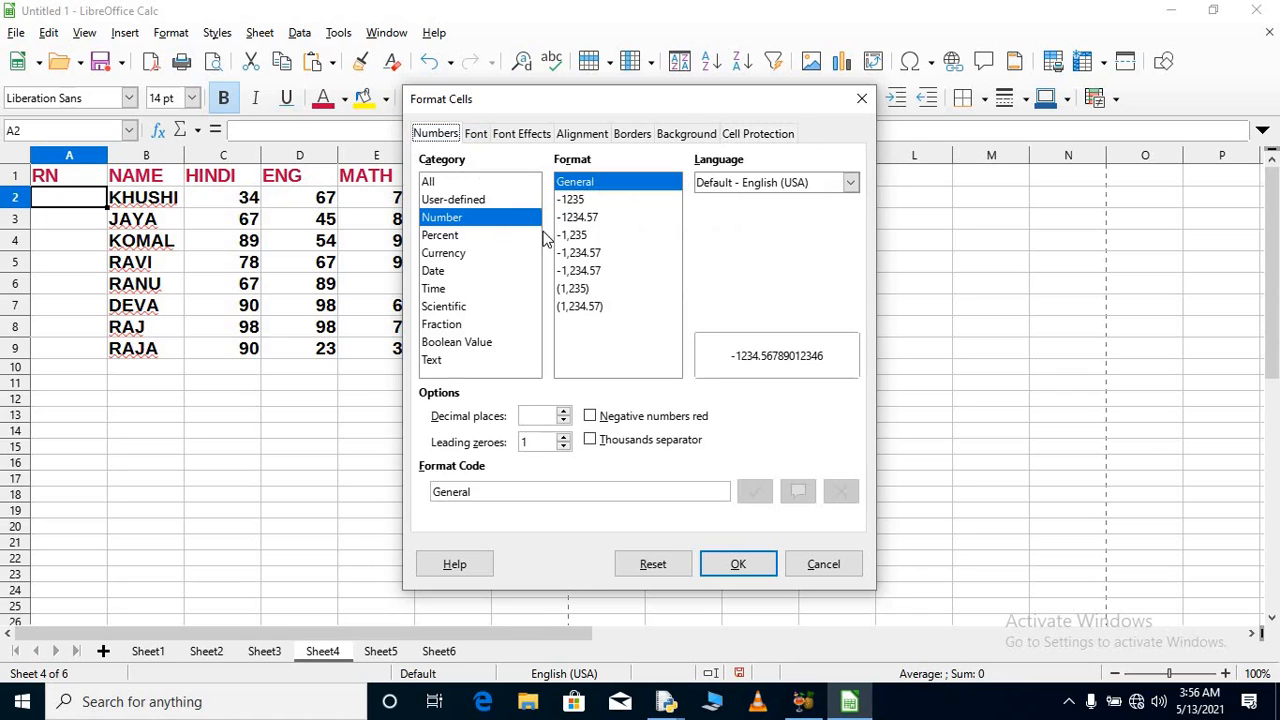
click(451, 361)
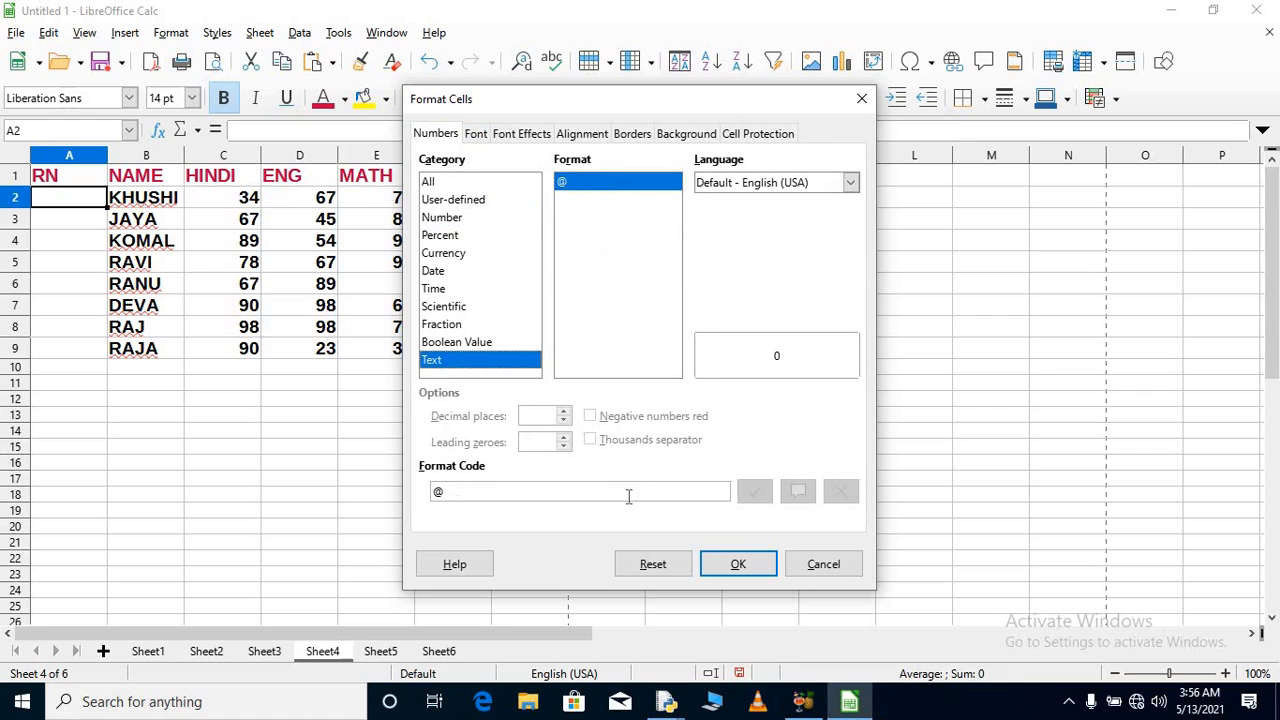
click(737, 566)
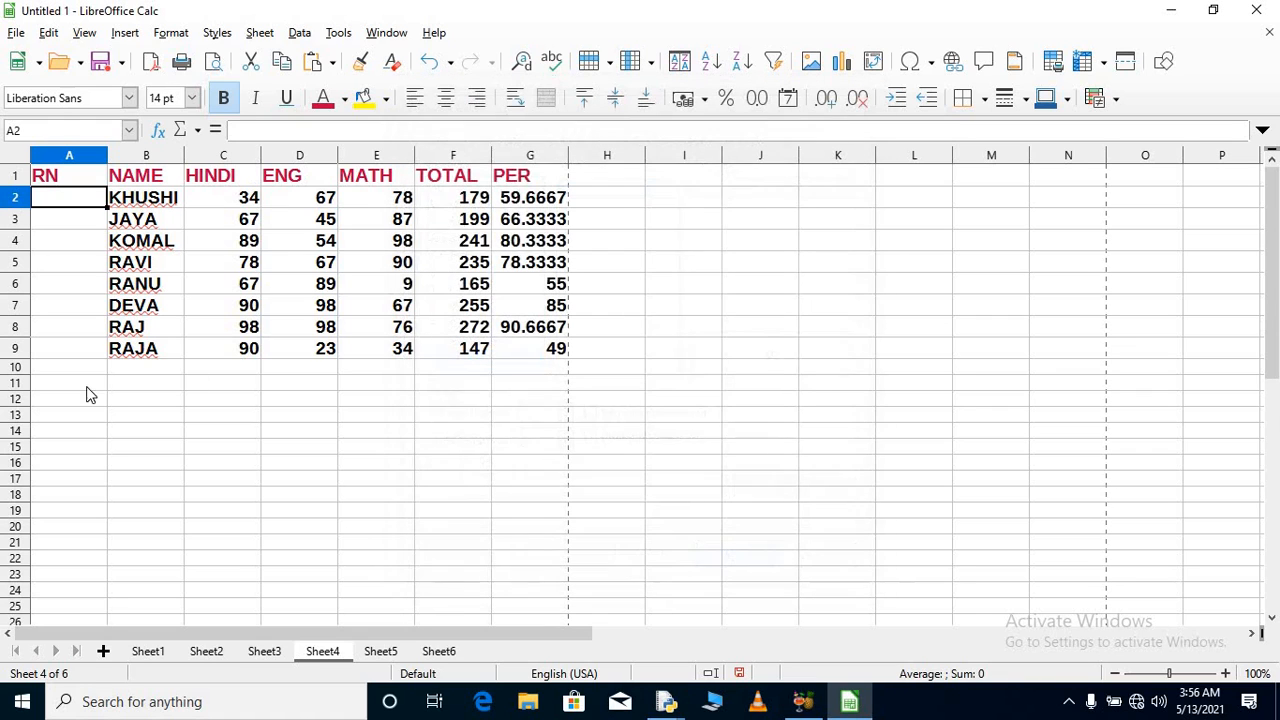
Step: Apply the Text number format to the whole of column A
click(68, 157)
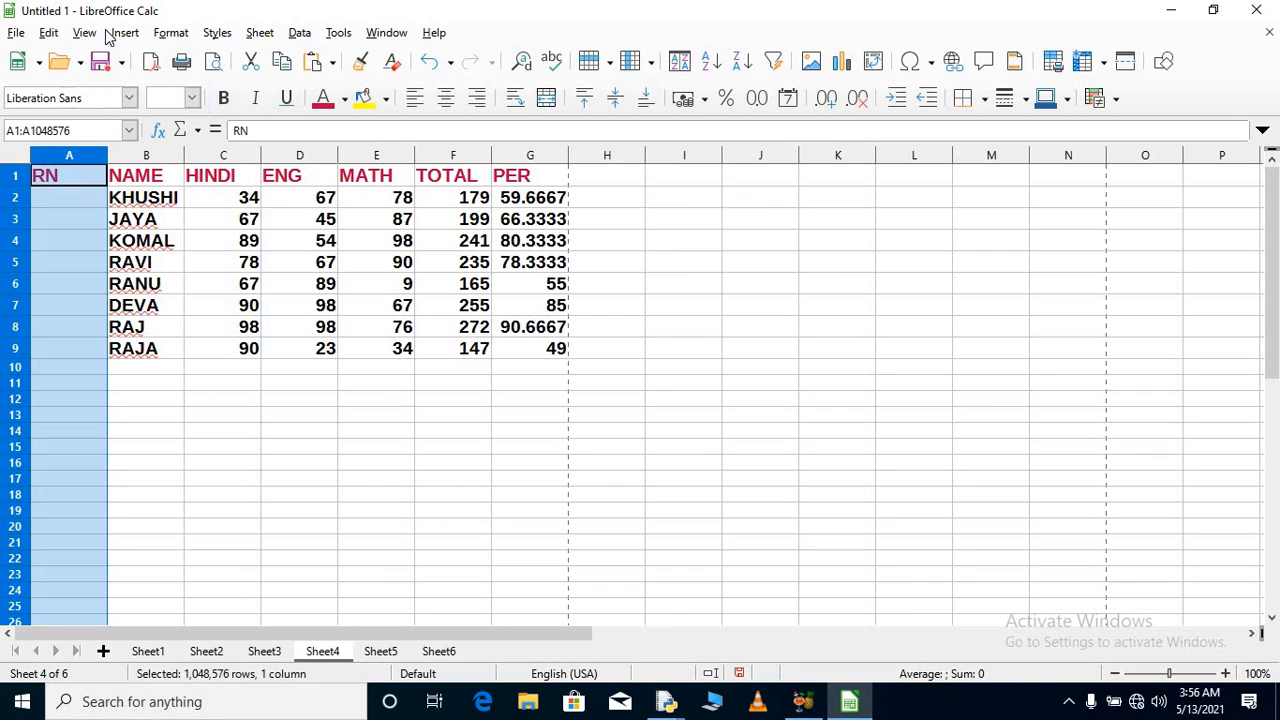
click(171, 33)
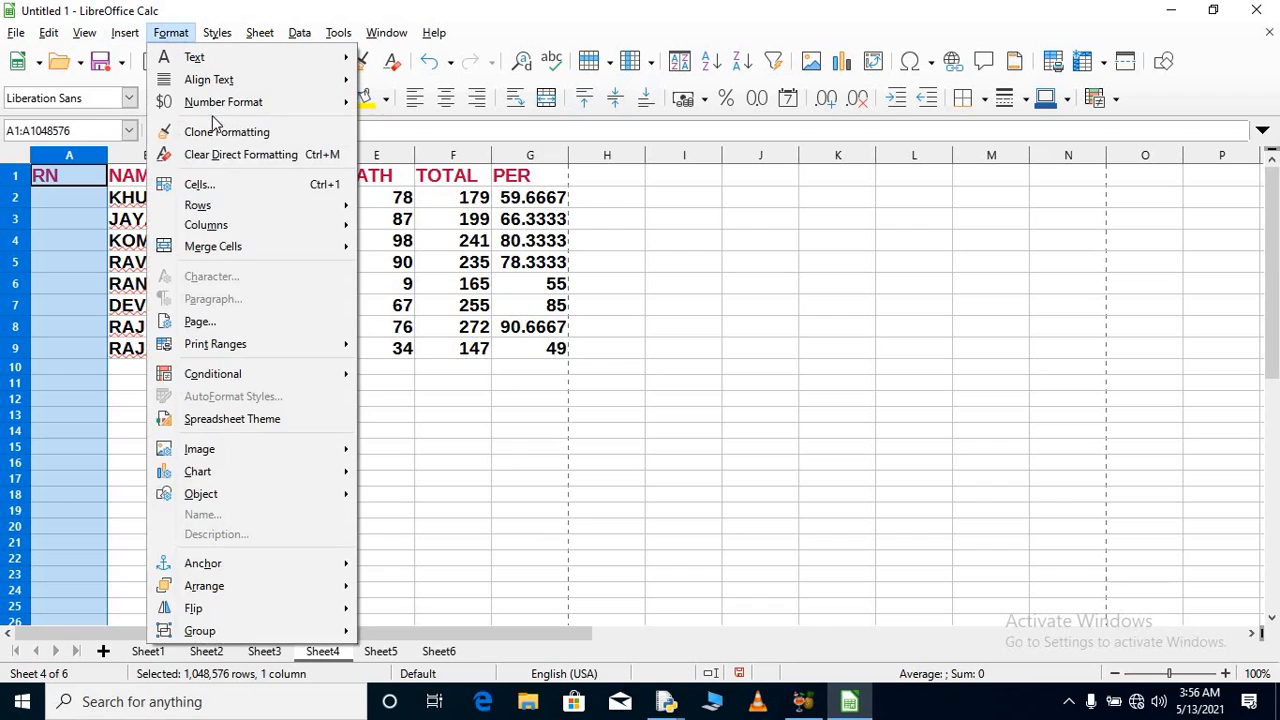
click(227, 190)
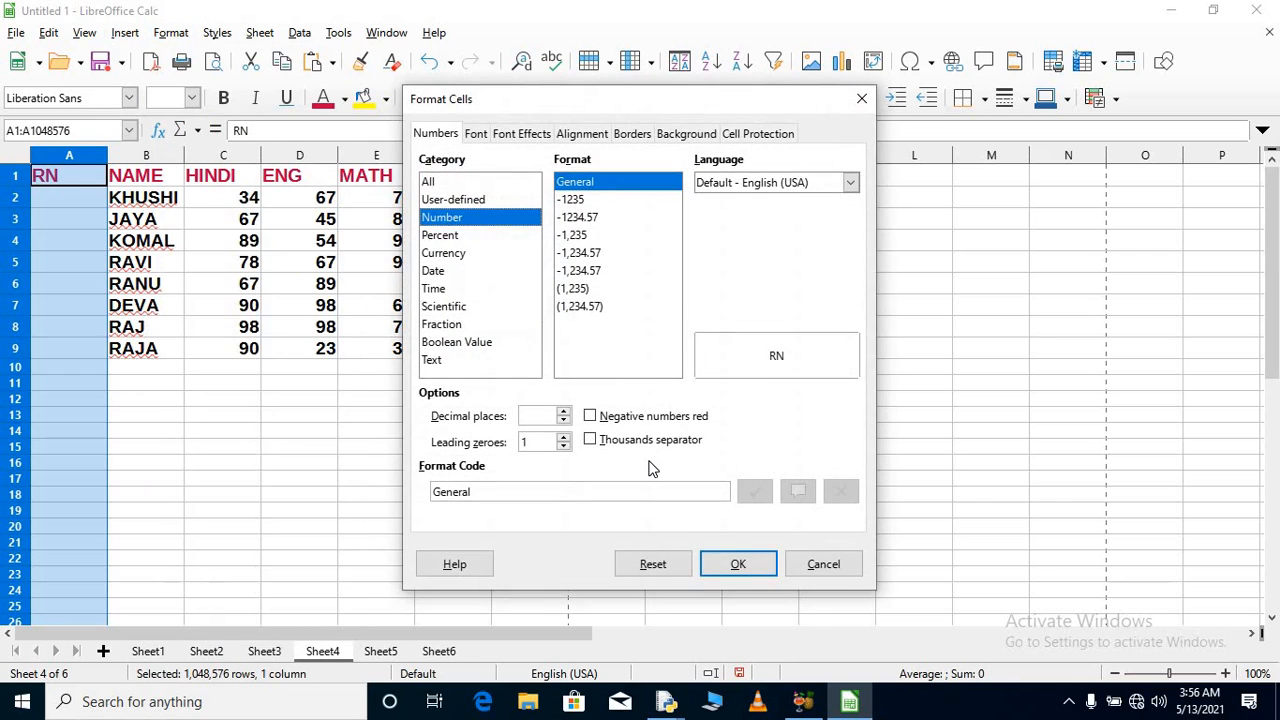
click(441, 360)
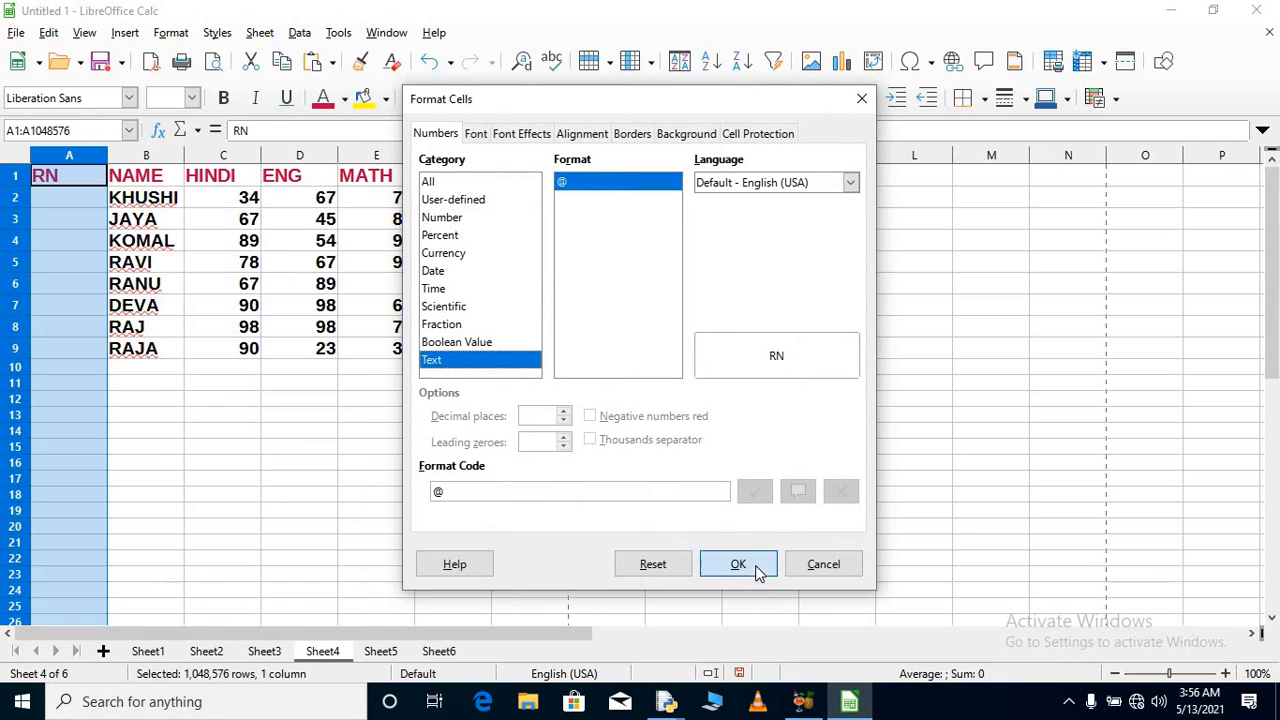
click(745, 564)
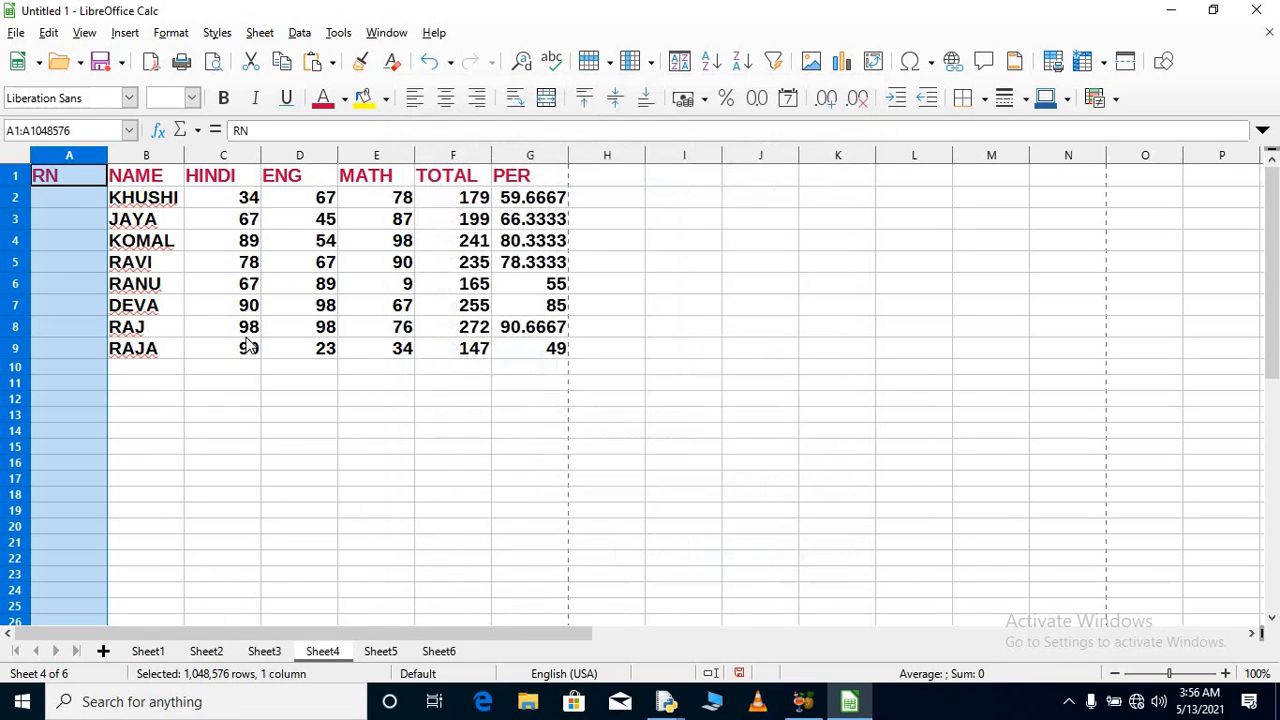
Step: Enter the roll numbers 001, 002, 003, 004 and 005 in cells A2 to A6
click(74, 197)
text(001)
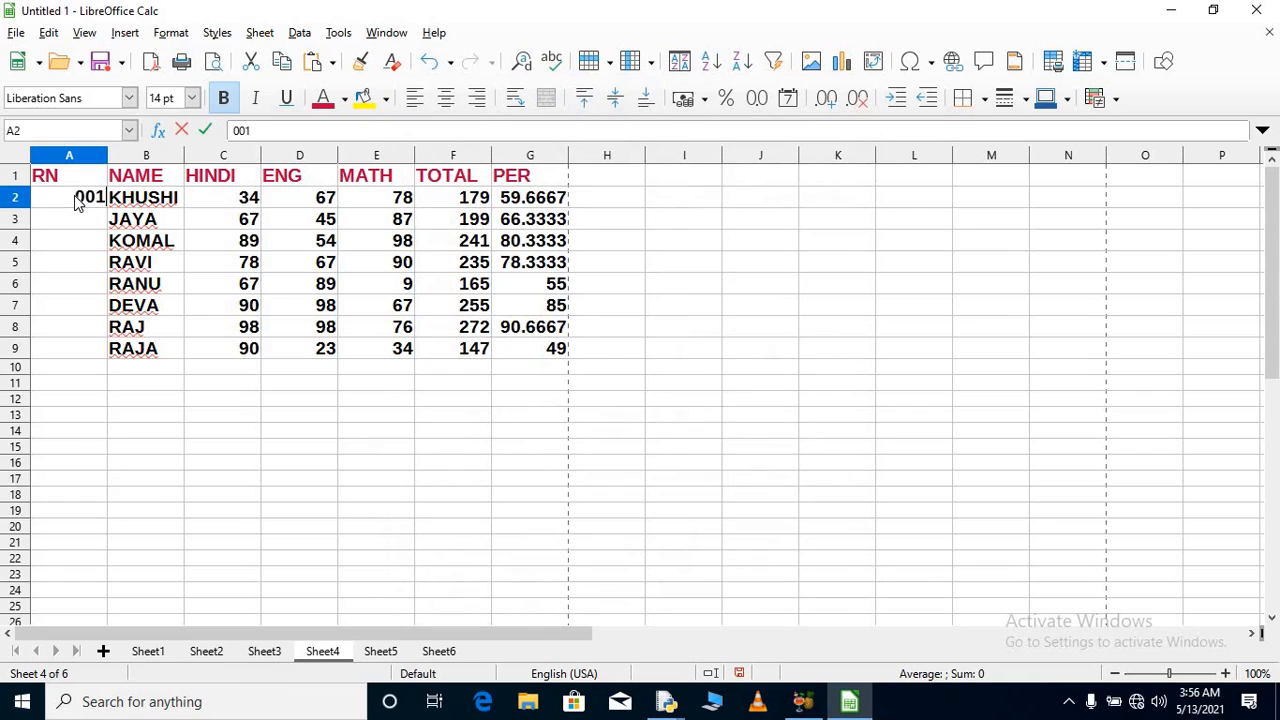
key(Return)
text(002)
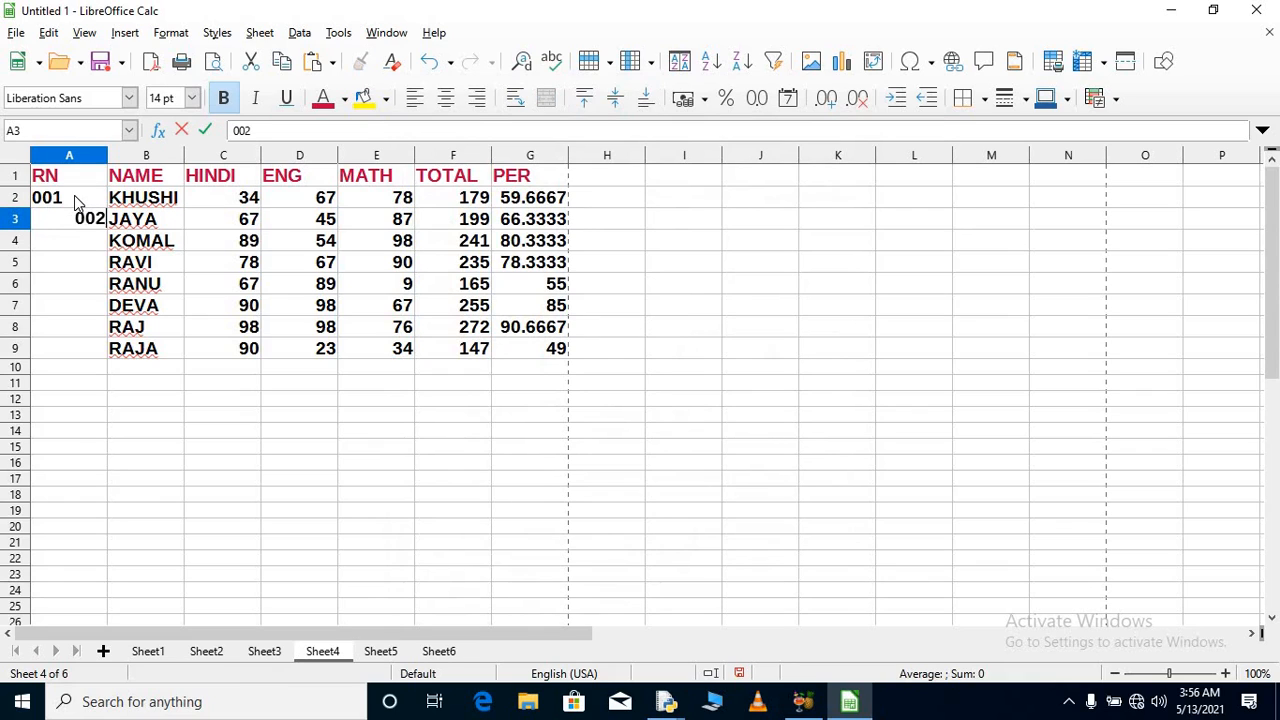
key(Return)
text(003)
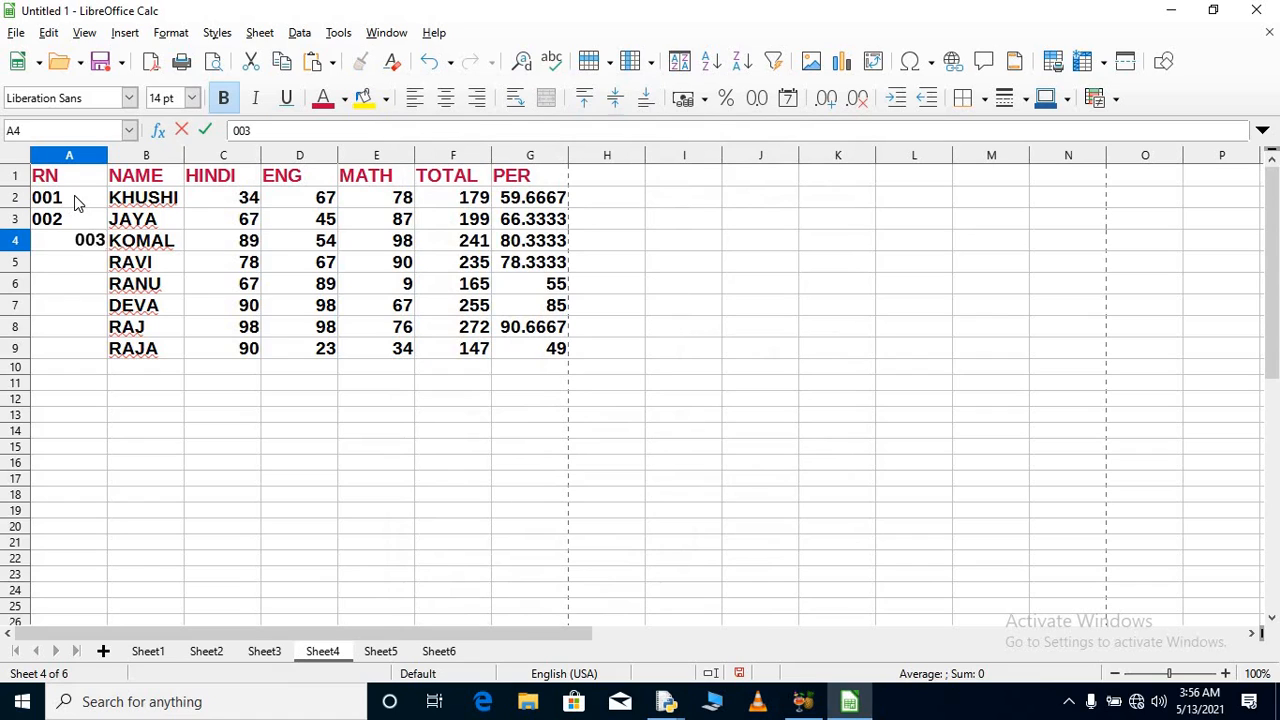
key(Return)
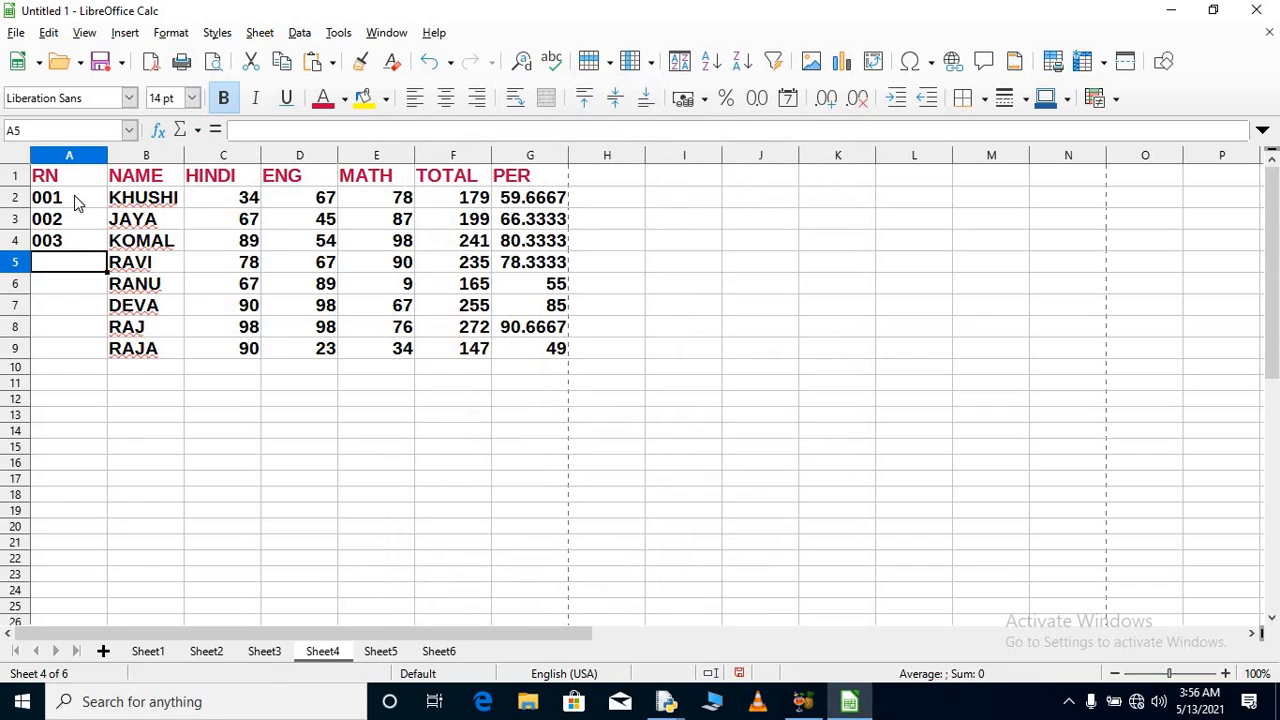
text(004)
key(Return)
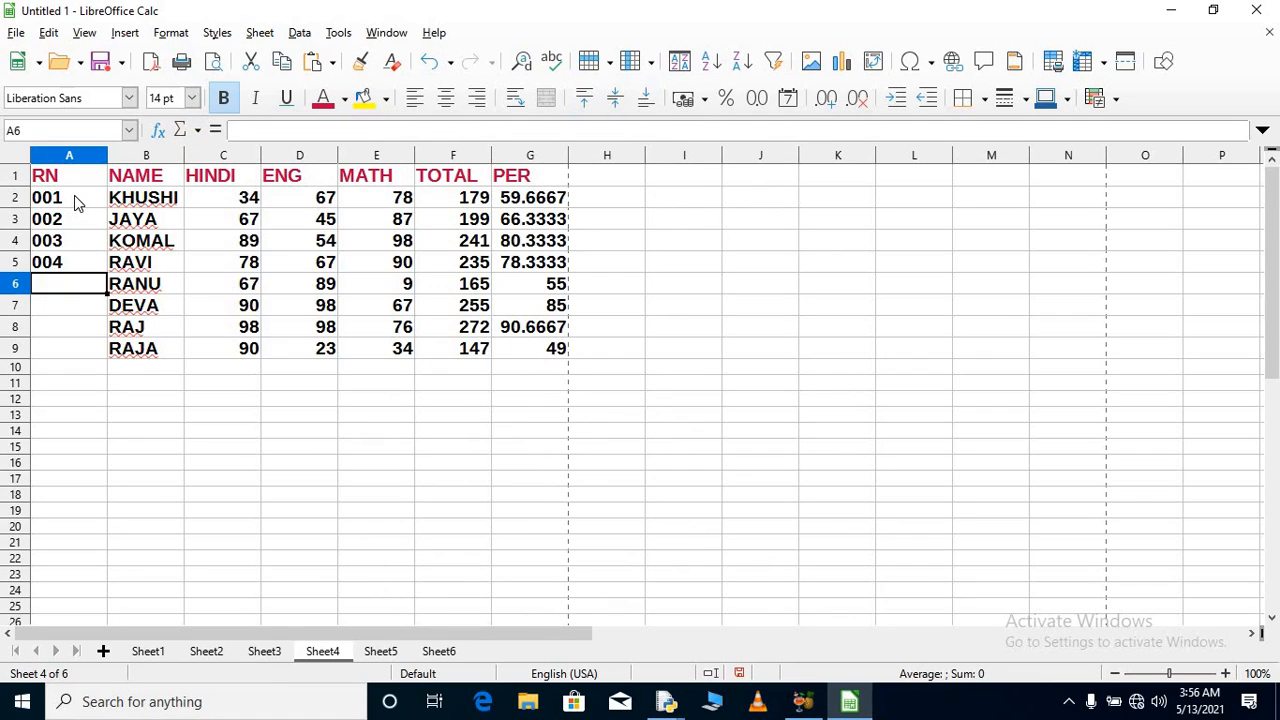
text(005)
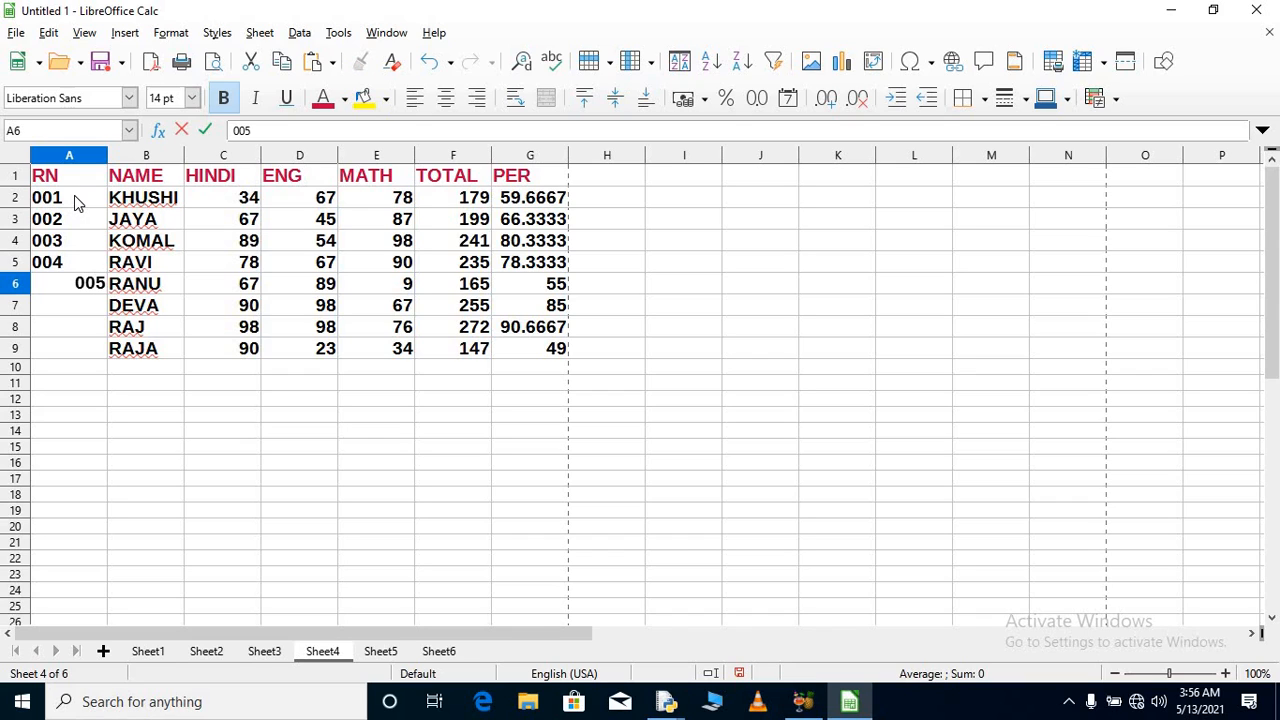
key(Return)
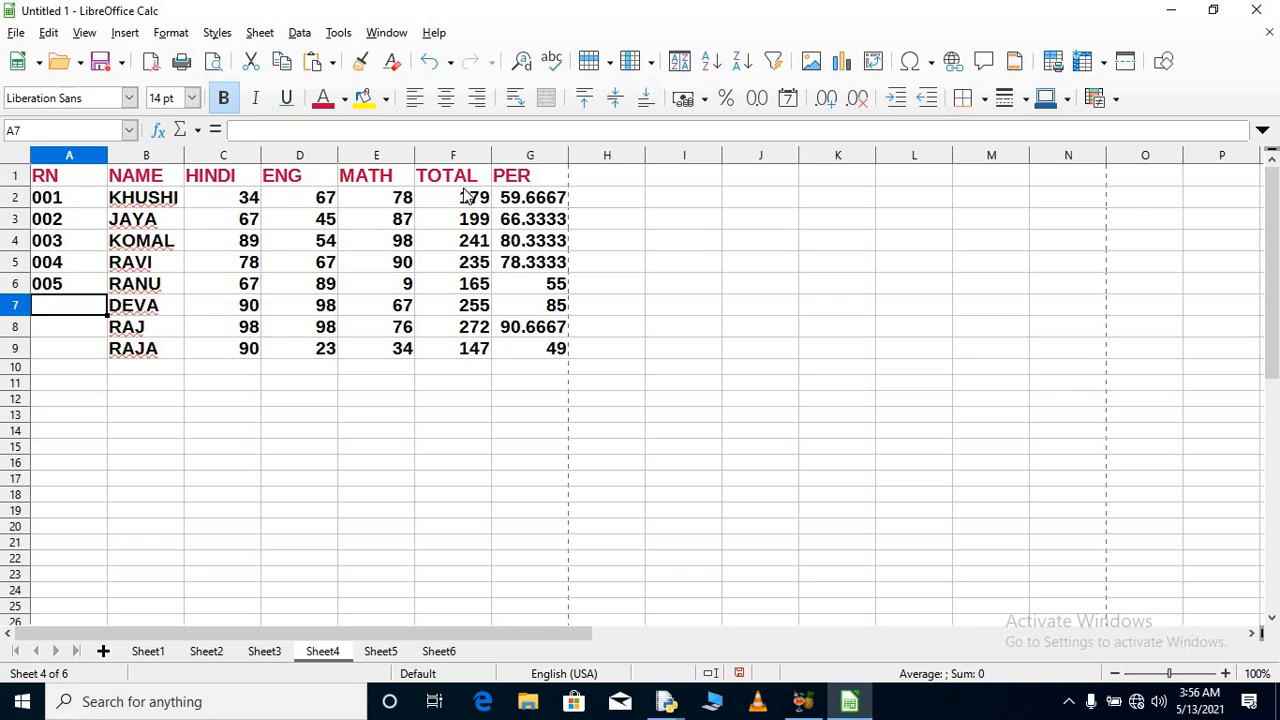
Step: Start a Color Scale conditional format for the TOTAL values in F2:F9
drag(452, 176, 458, 241)
click(466, 219)
drag(461, 338, 464, 348)
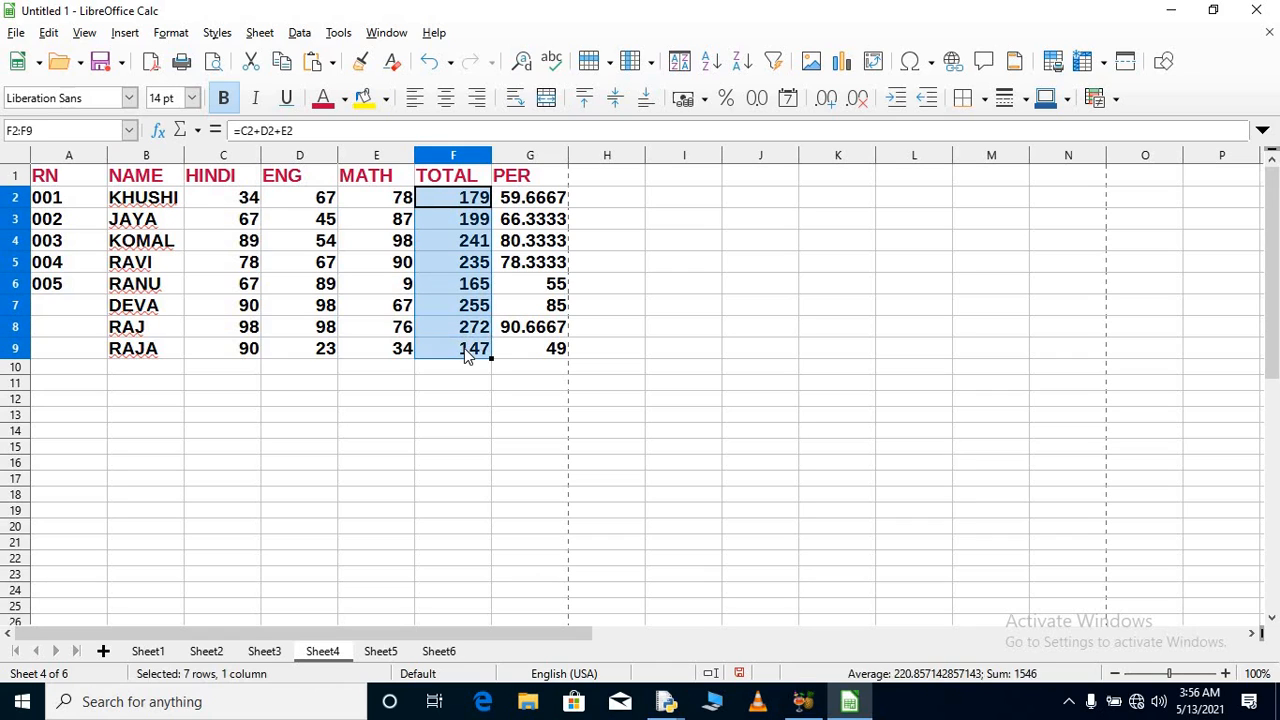
click(171, 33)
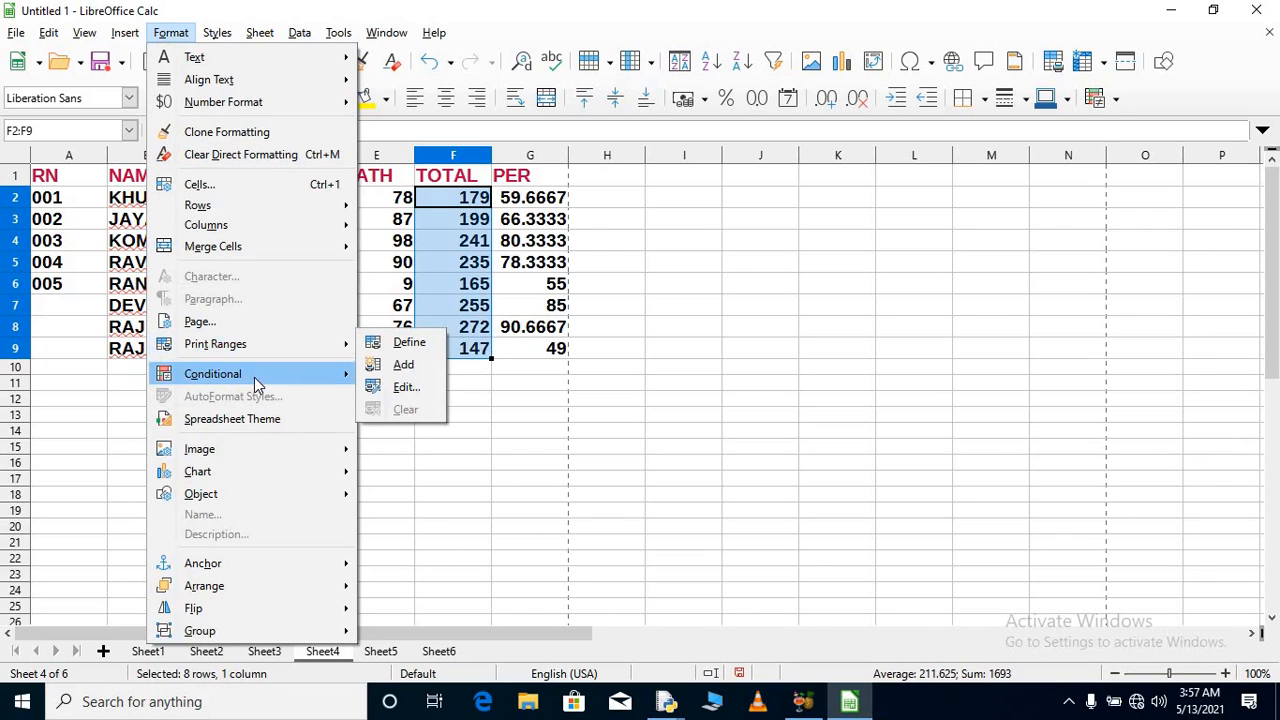
mouse_move(320, 374)
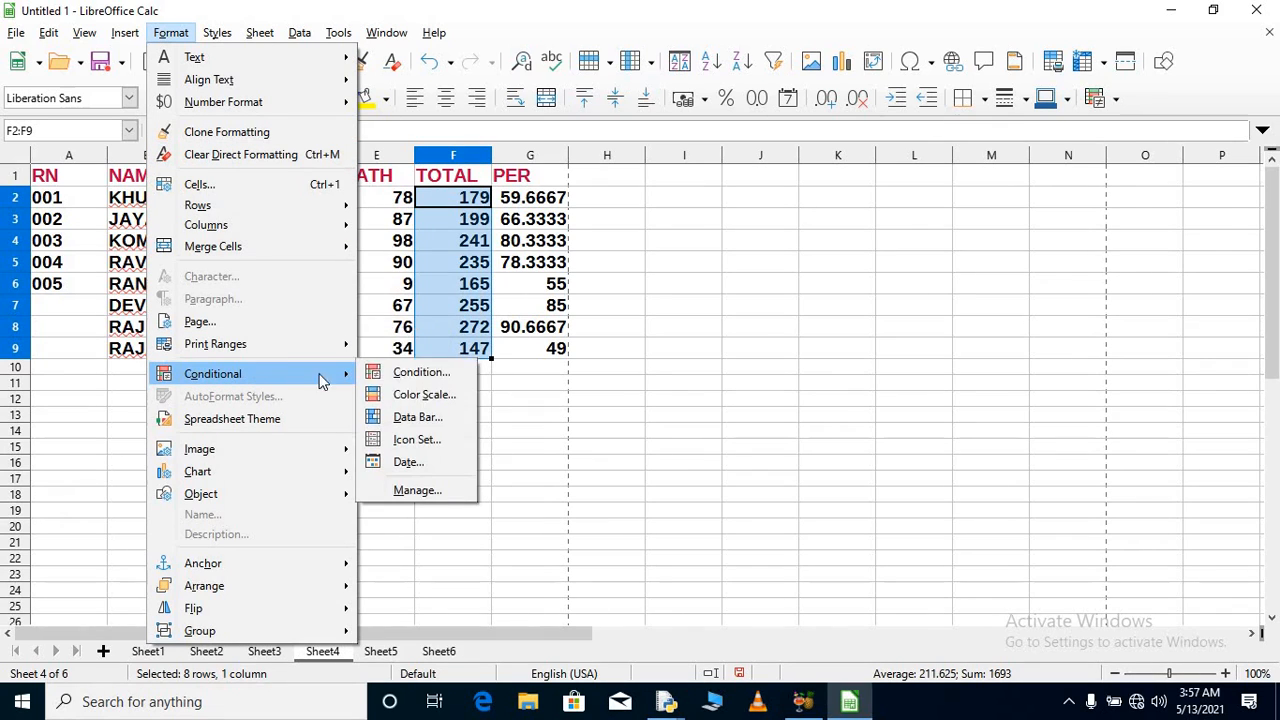
click(418, 399)
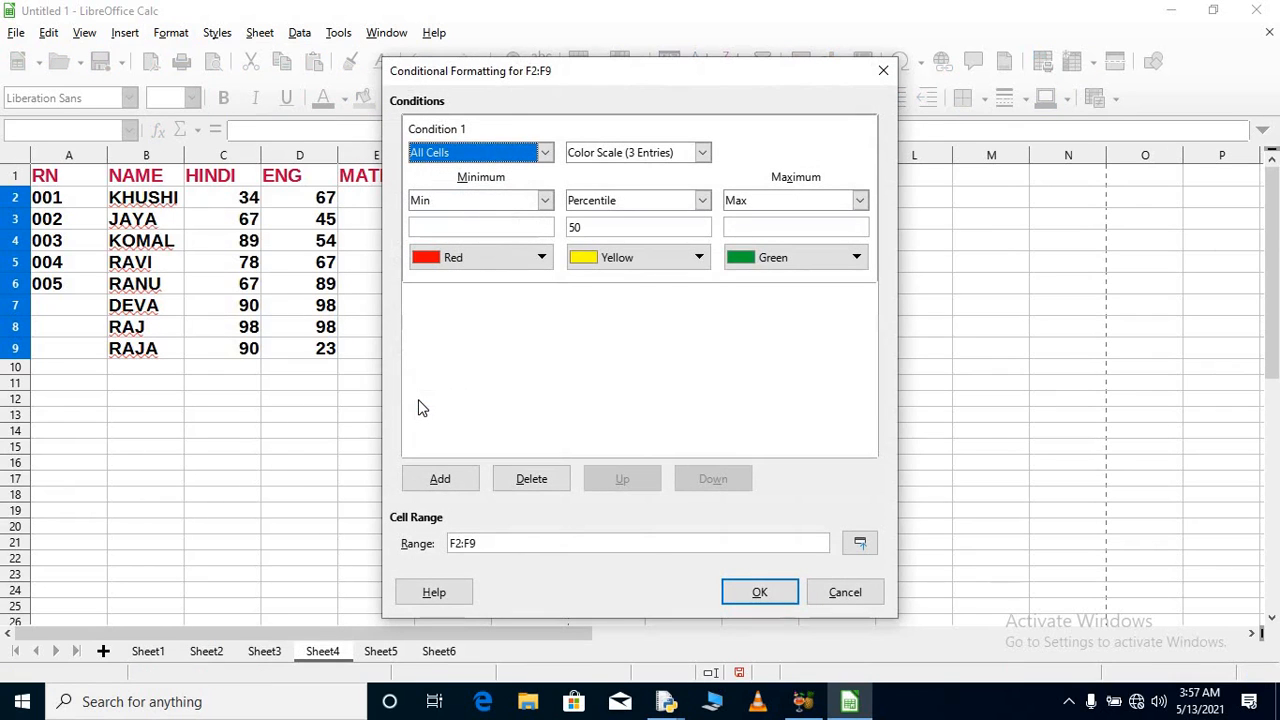
Step: Set the color scale's minimum entry for F2:F9 to Min with Red as its color
click(545, 201)
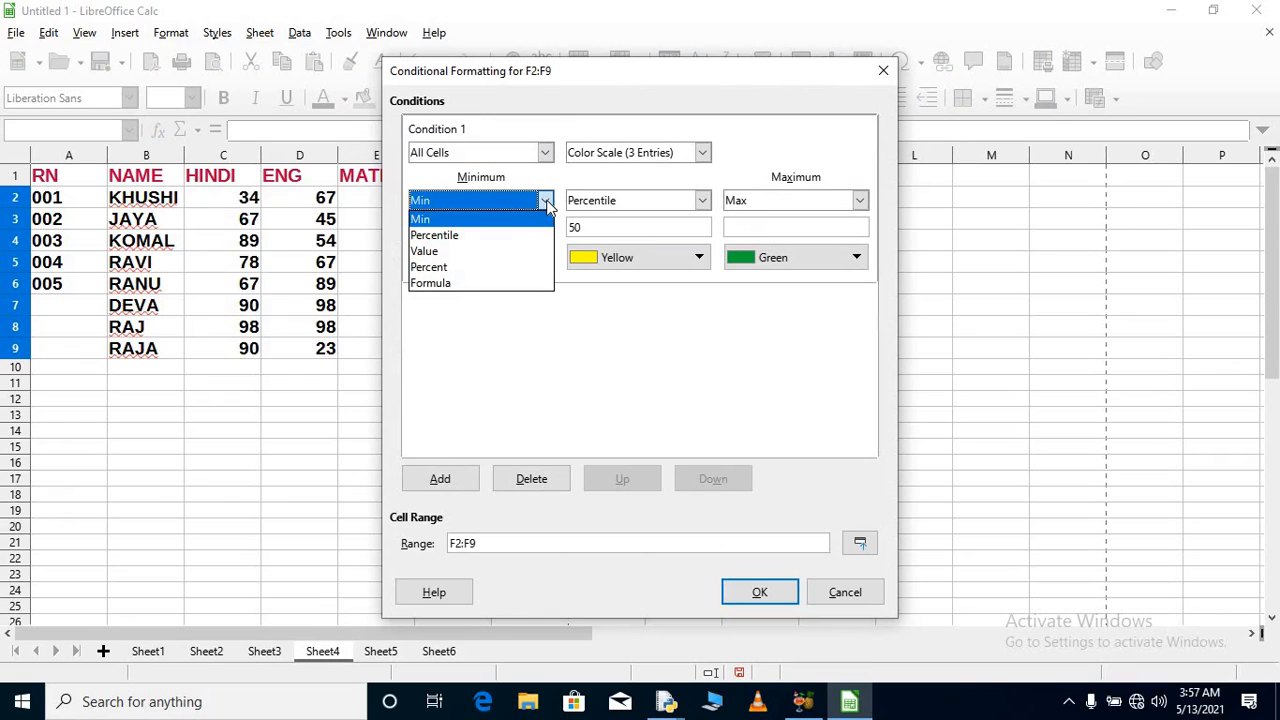
click(498, 220)
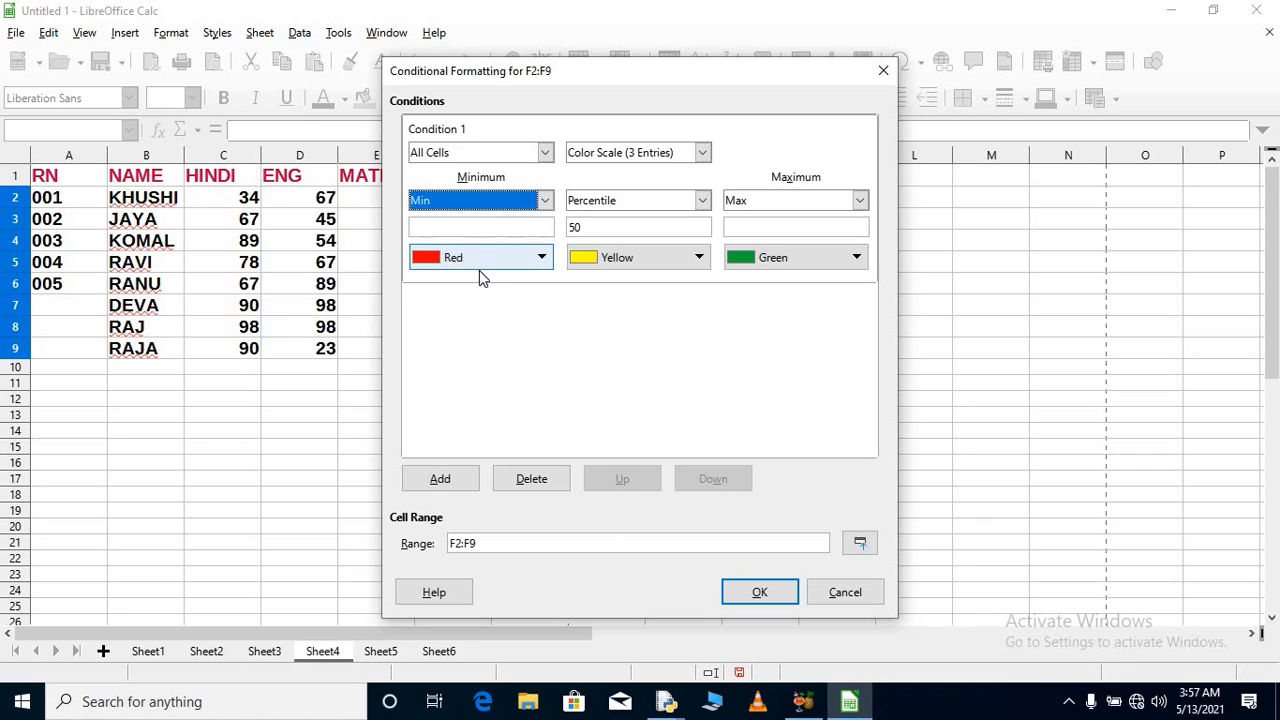
click(479, 266)
click(460, 238)
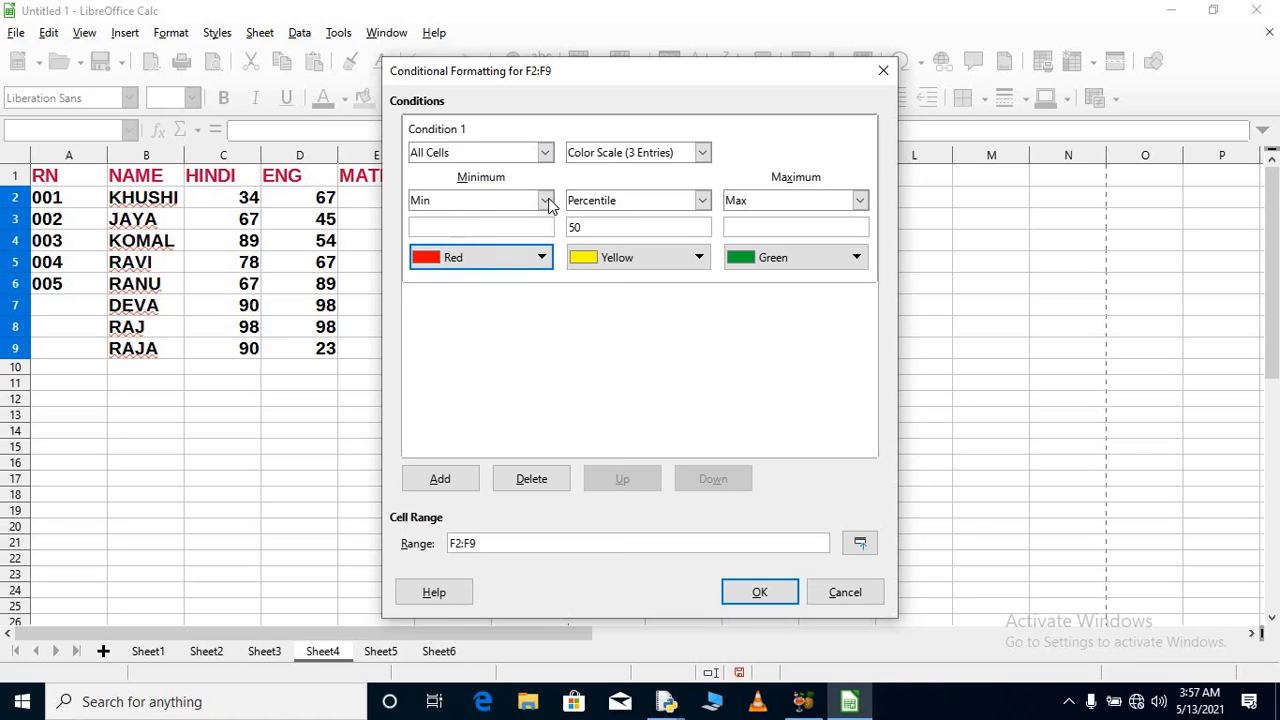
click(545, 200)
click(477, 221)
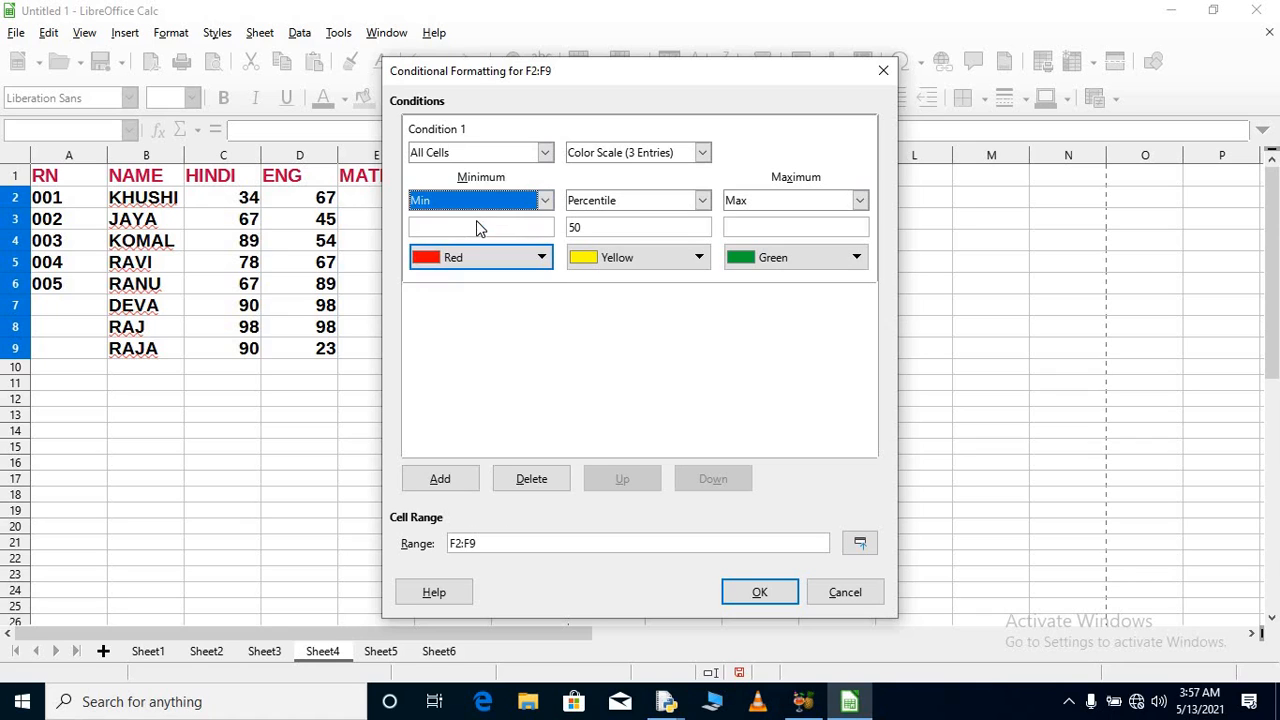
click(543, 258)
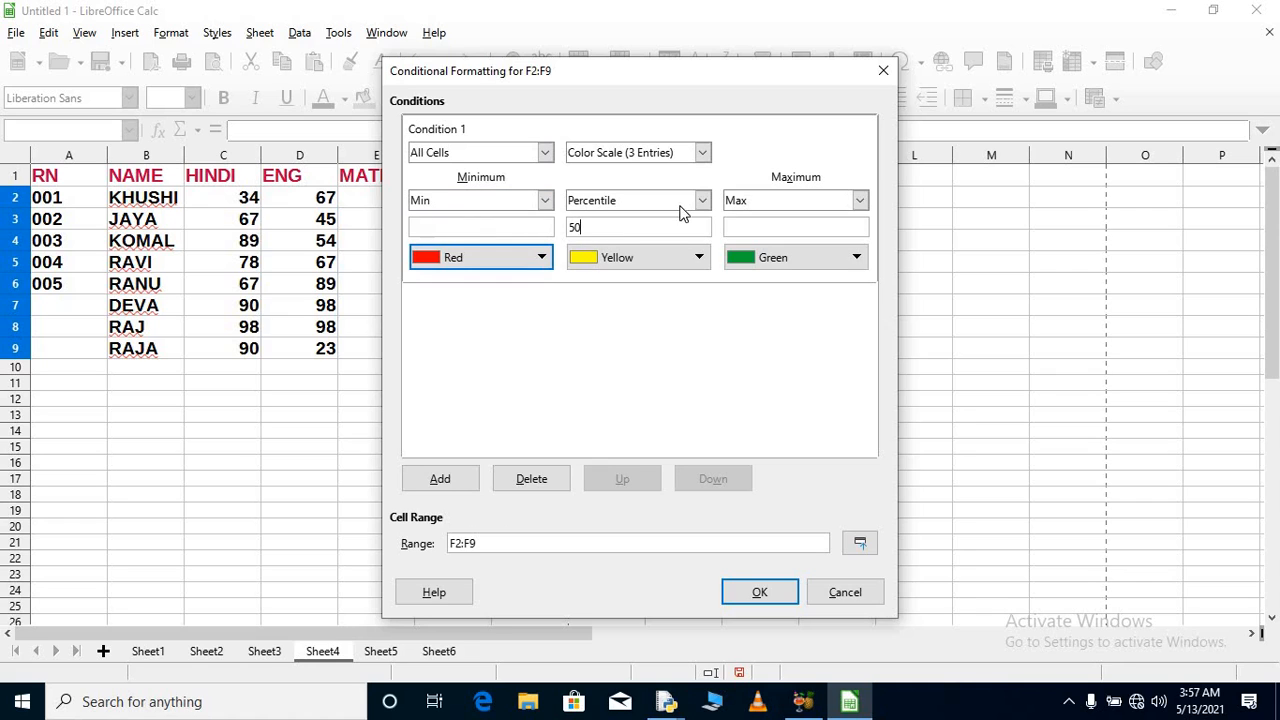
Step: Try a Percentile minimum of 300 for the color scale, and return the minimum entry to Min
click(535, 199)
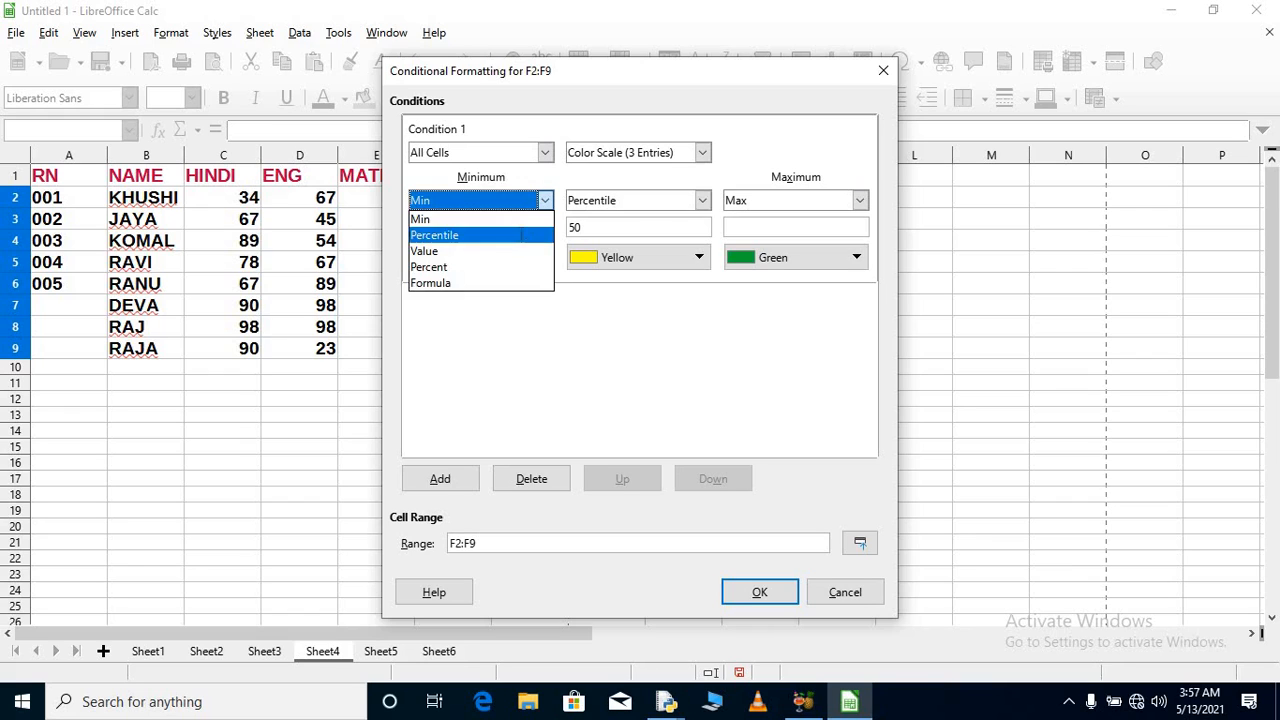
click(521, 235)
click(489, 229)
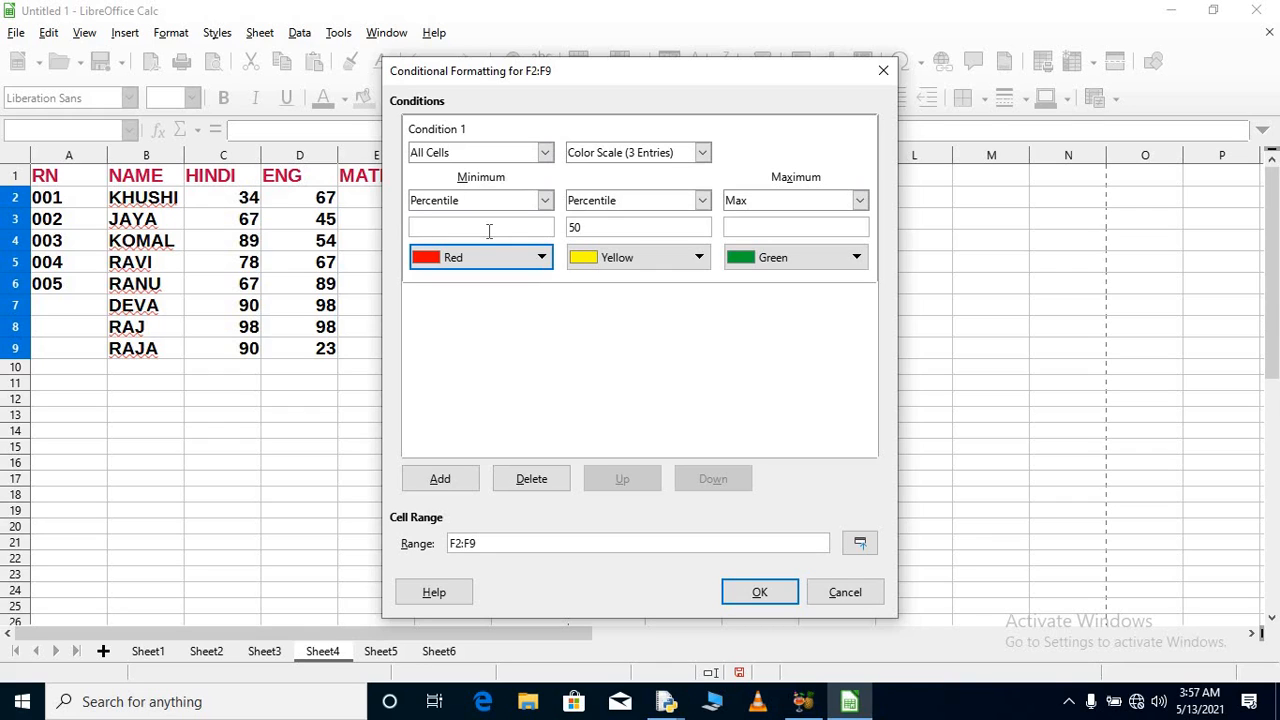
text(300)
click(546, 201)
click(546, 201)
click(546, 201)
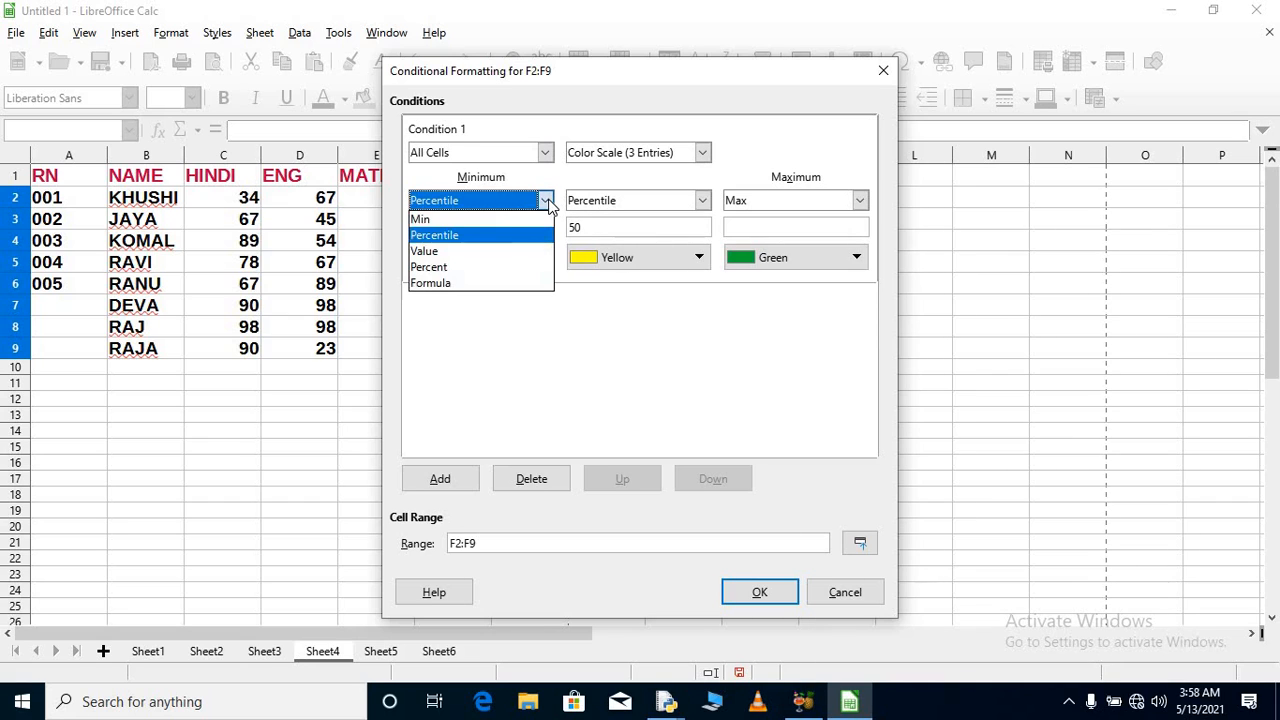
click(501, 220)
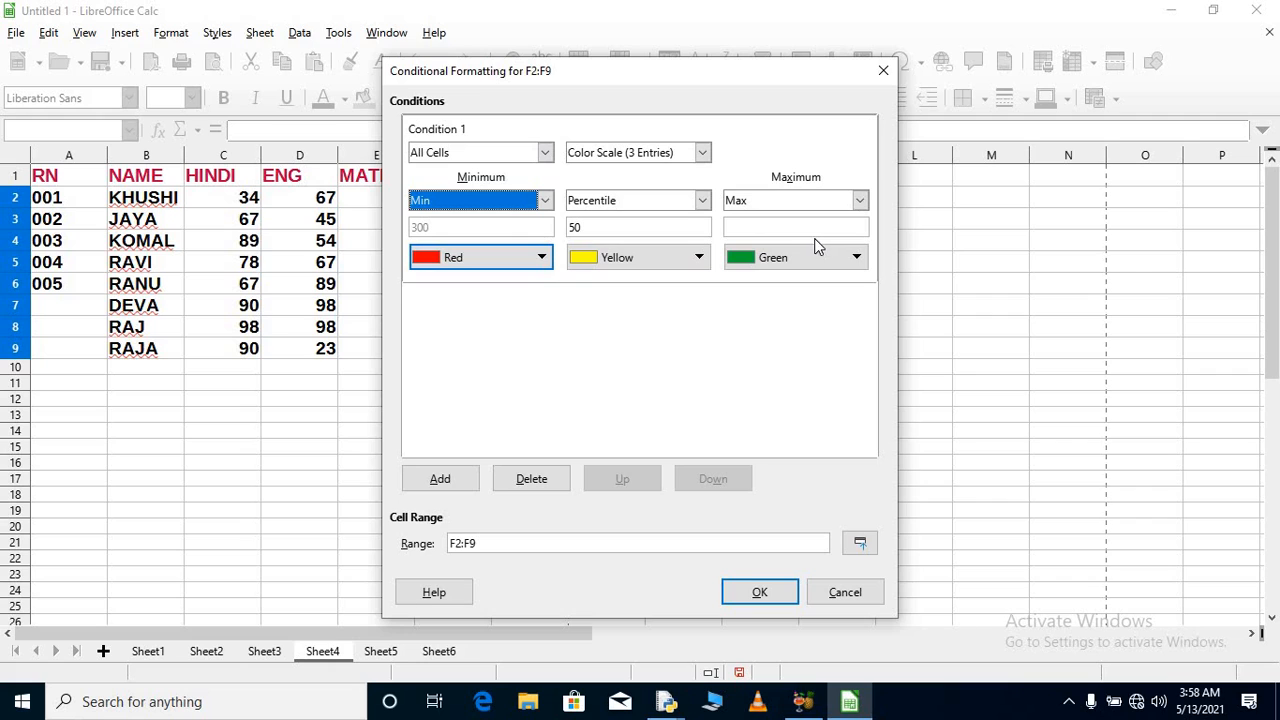
Step: Add a second condition to the F2:F9 conditional format and apply the color scale to the TOTAL values
click(458, 480)
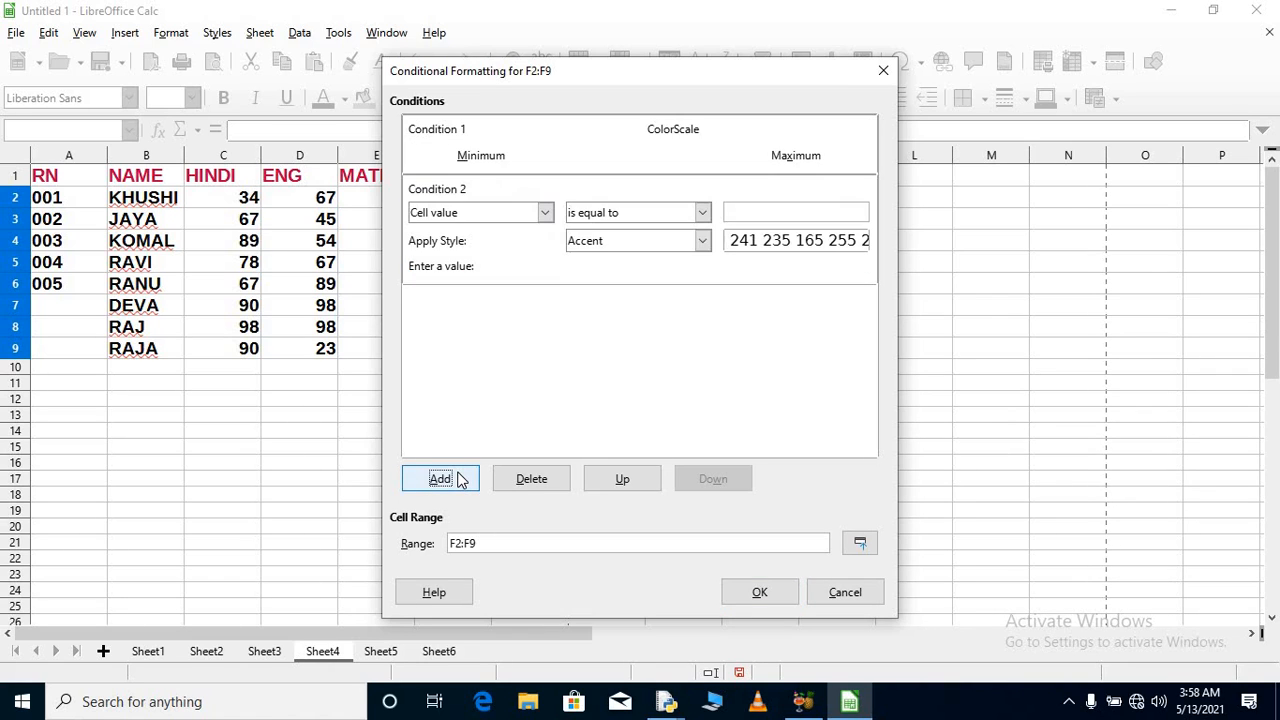
click(776, 600)
Step: Open a cell value condition for the empty cell G11 and examine the available comparison operators
click(546, 383)
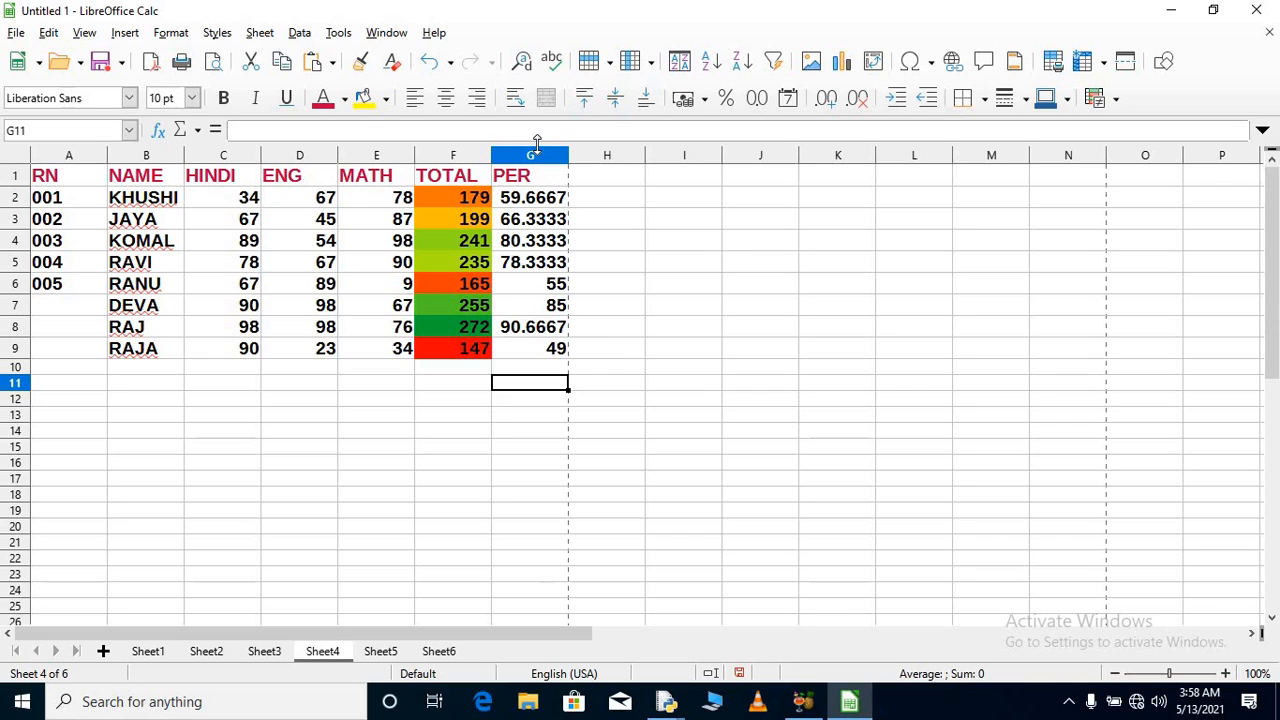
click(180, 37)
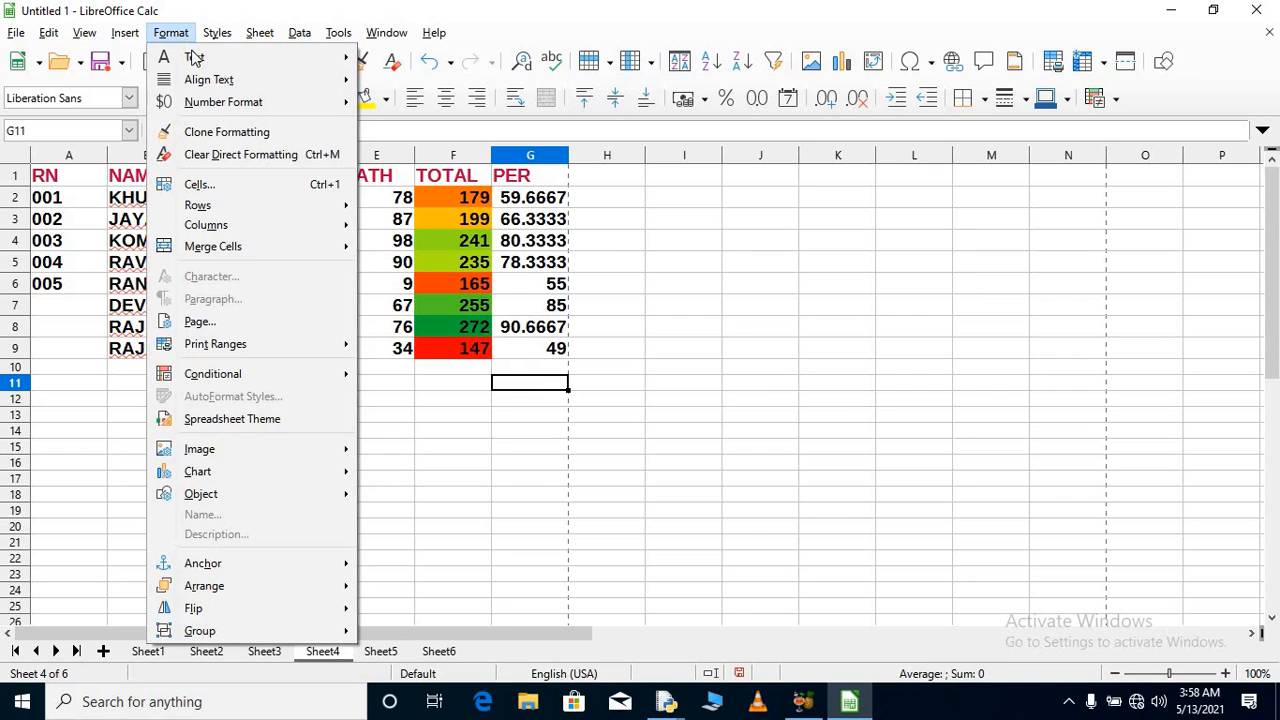
mouse_move(337, 378)
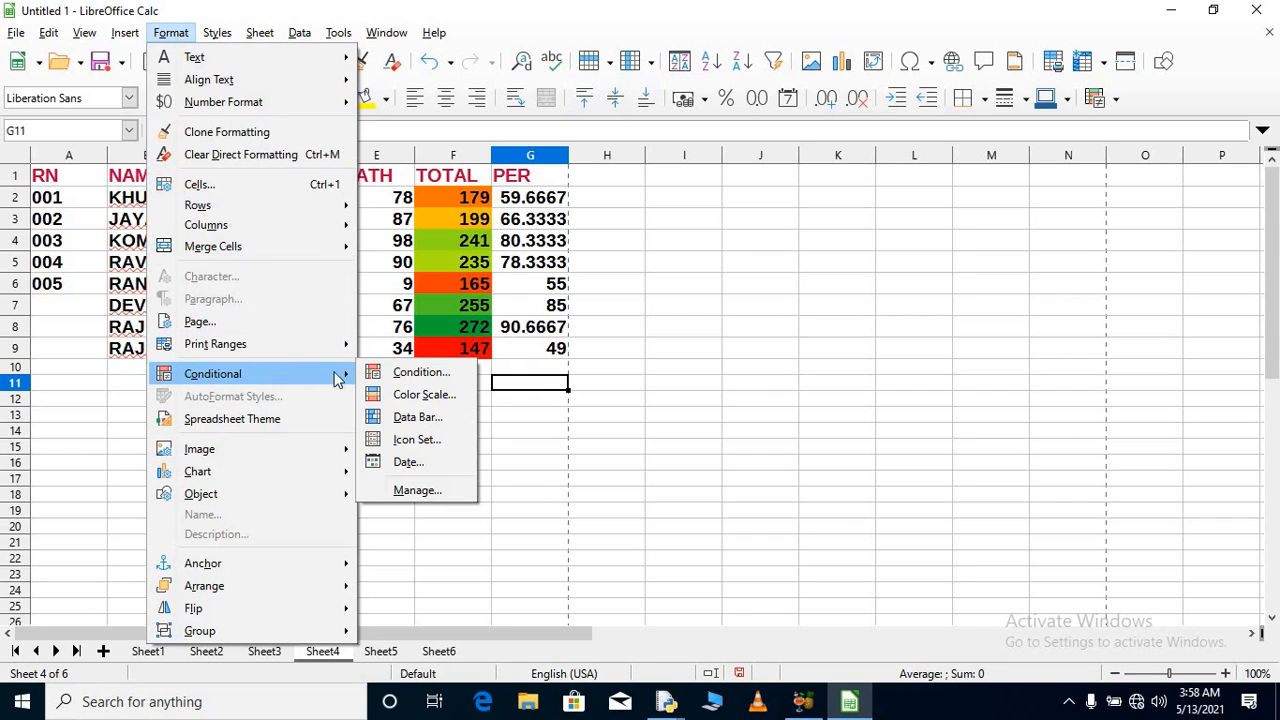
click(415, 385)
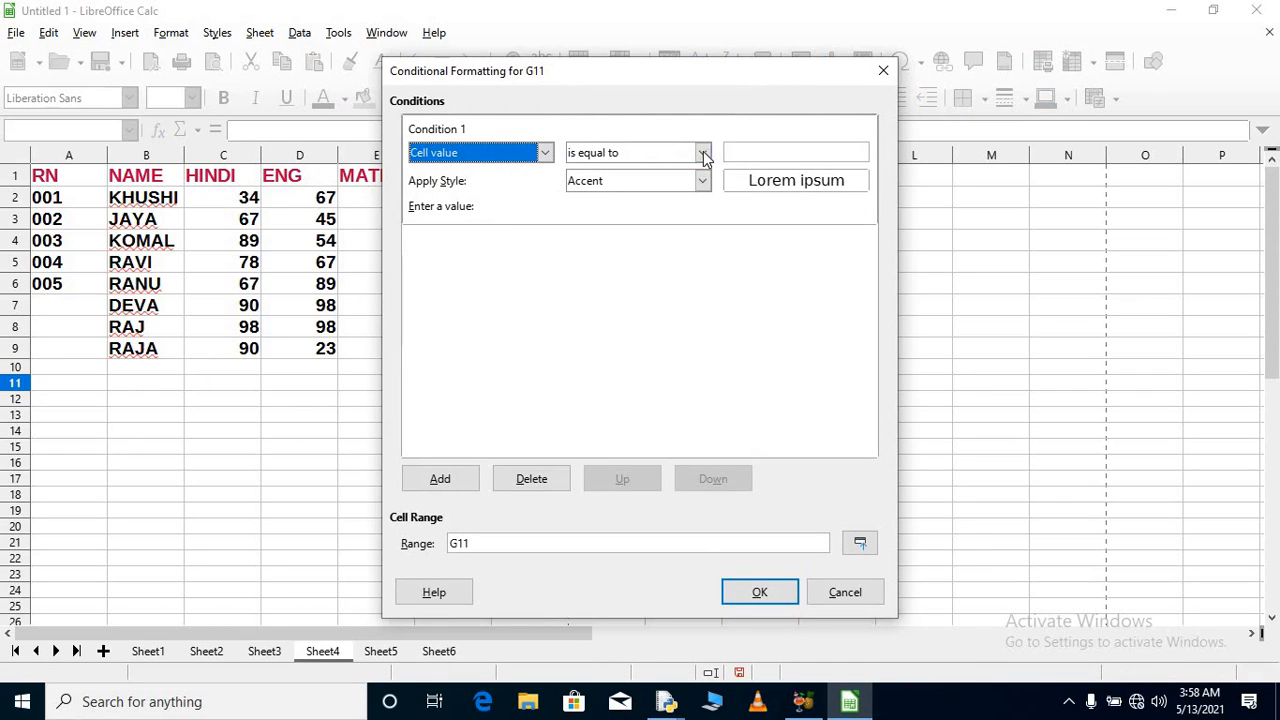
click(704, 153)
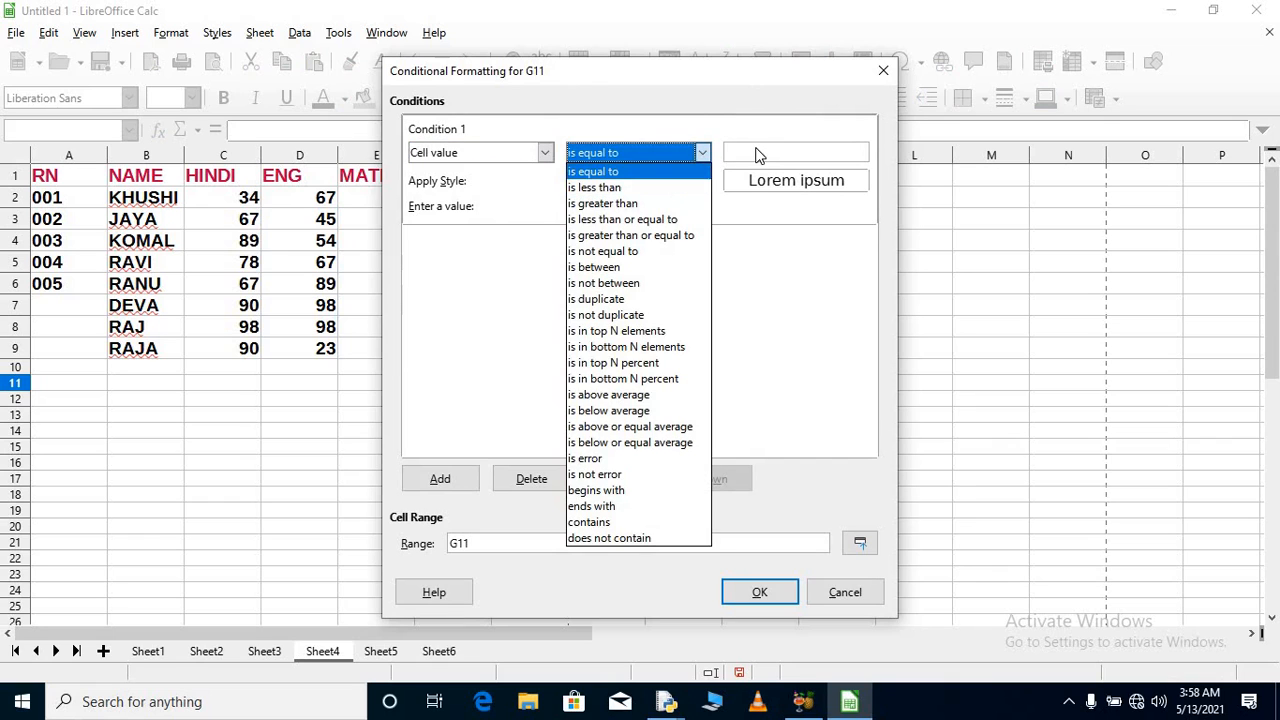
click(794, 271)
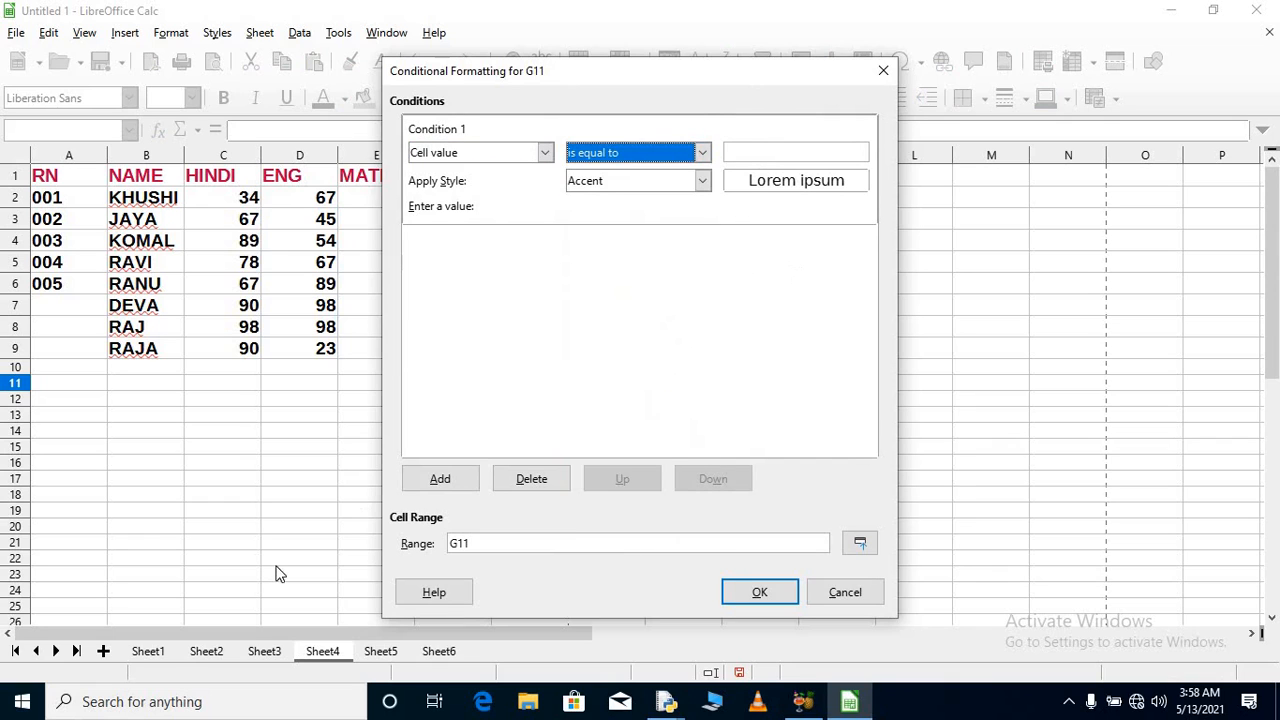
click(786, 593)
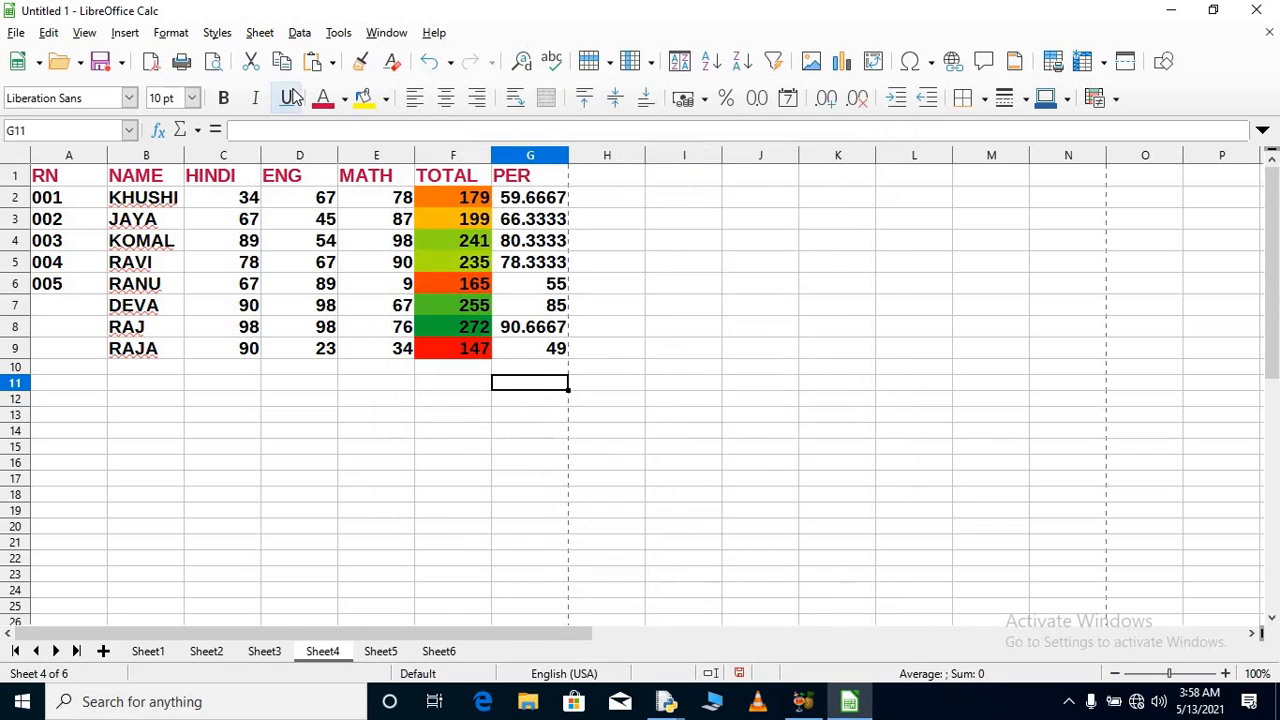
click(172, 33)
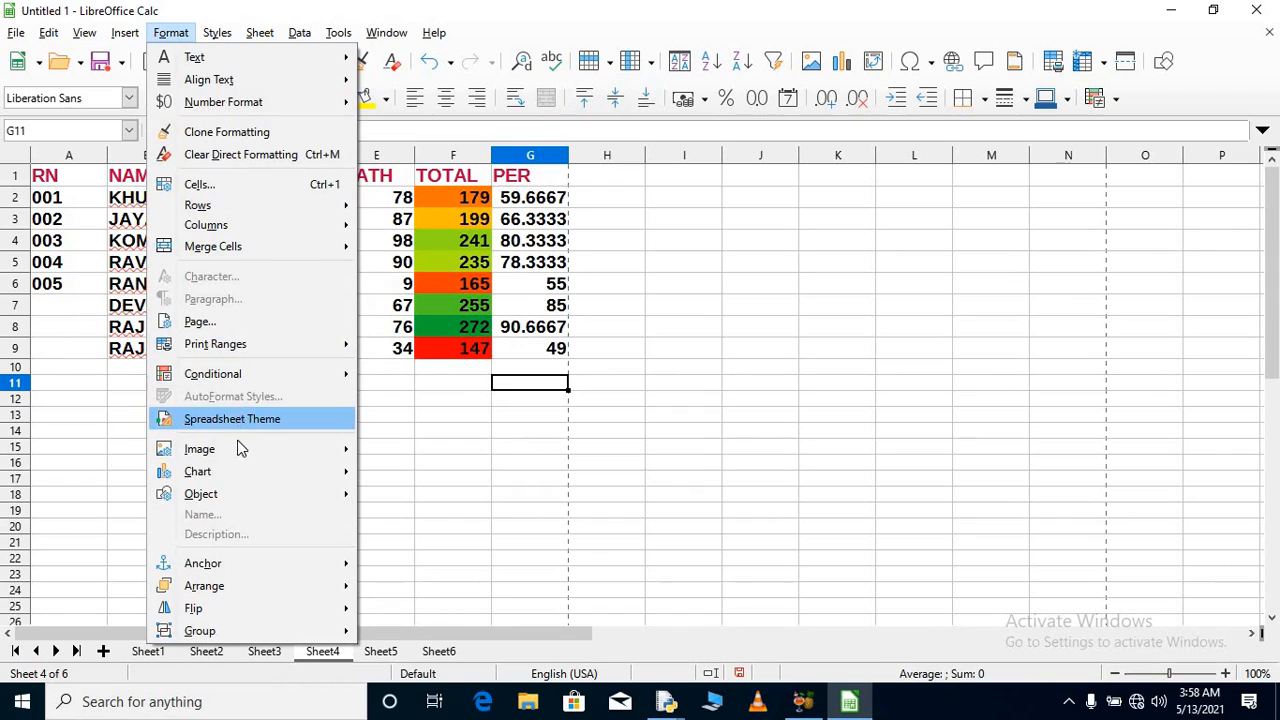
mouse_move(244, 472)
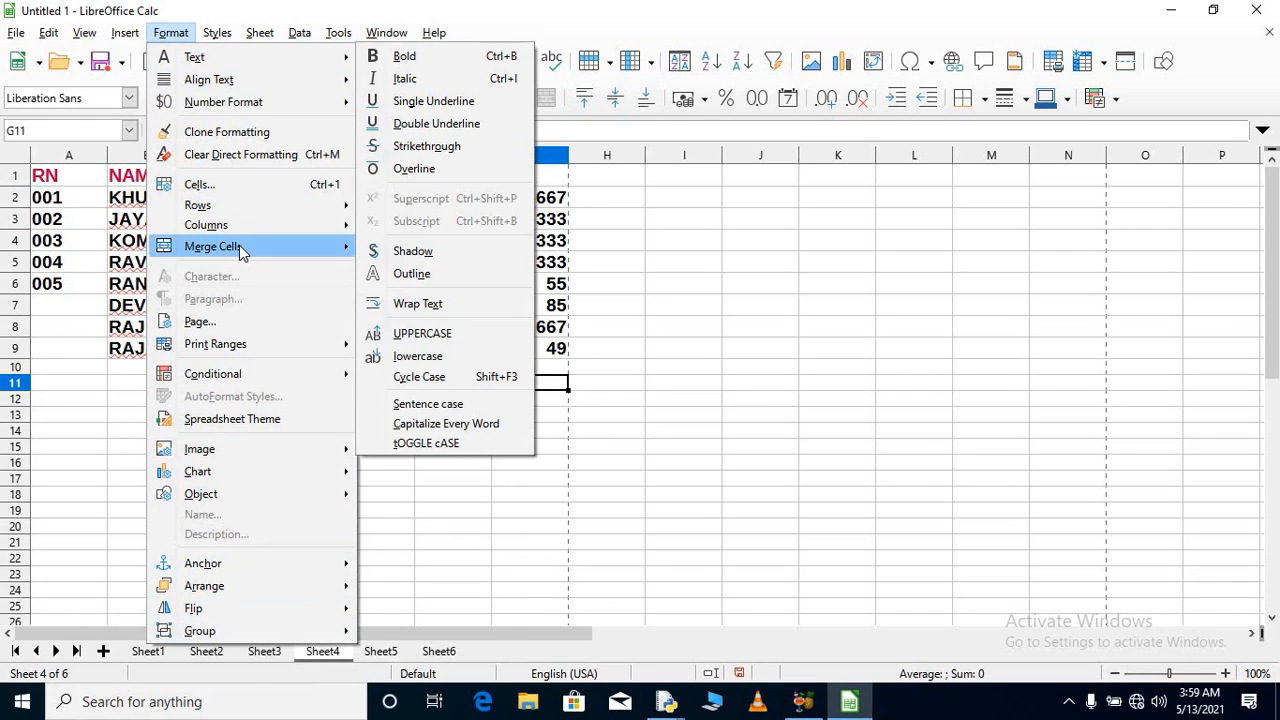
mouse_move(239, 247)
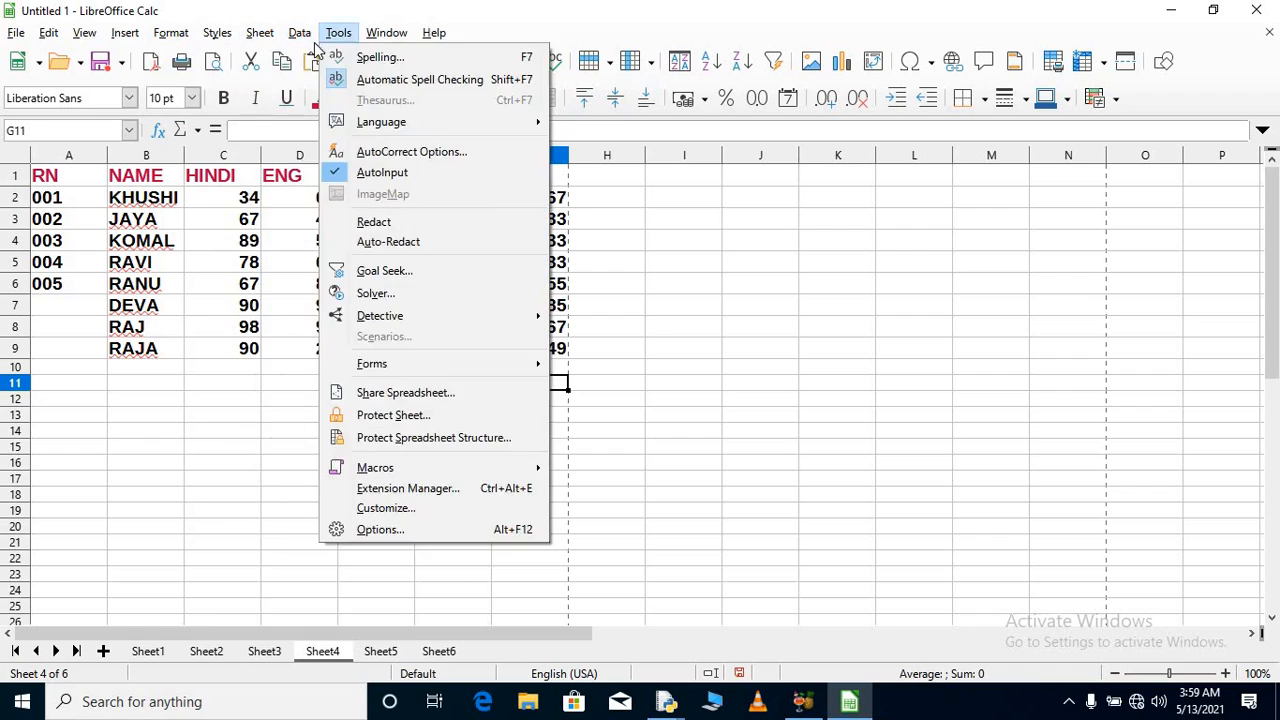
click(225, 195)
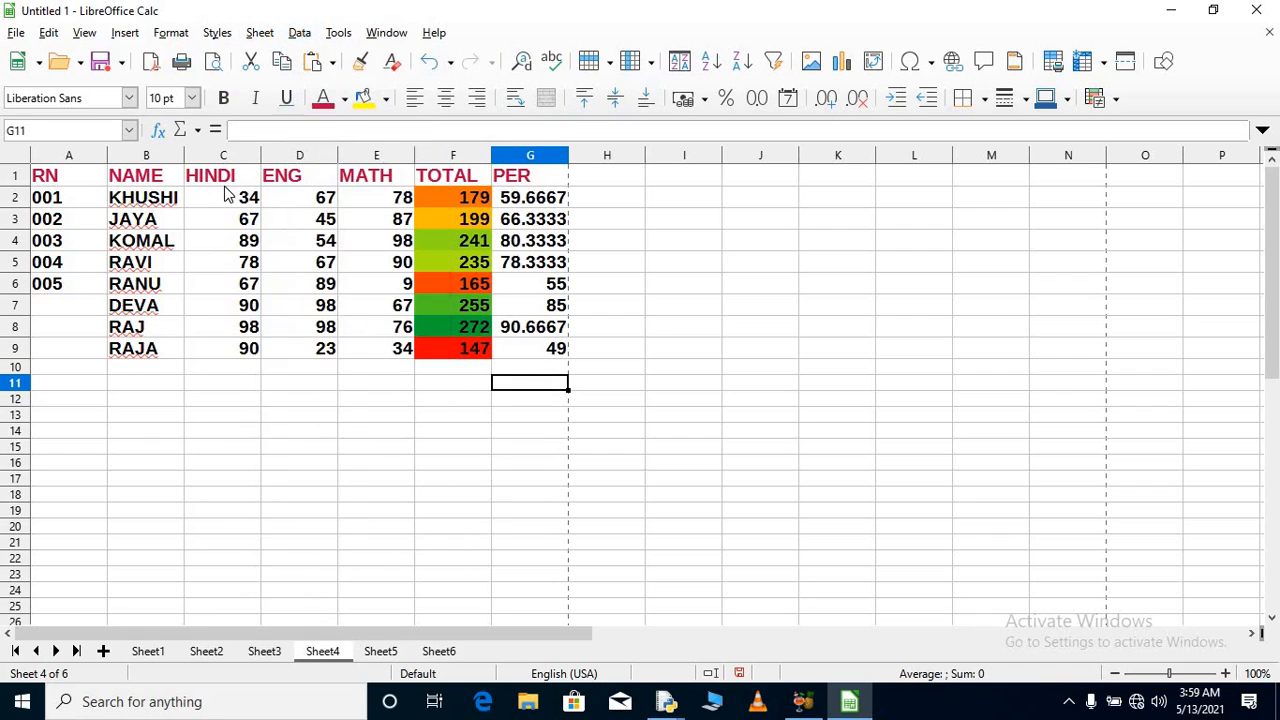